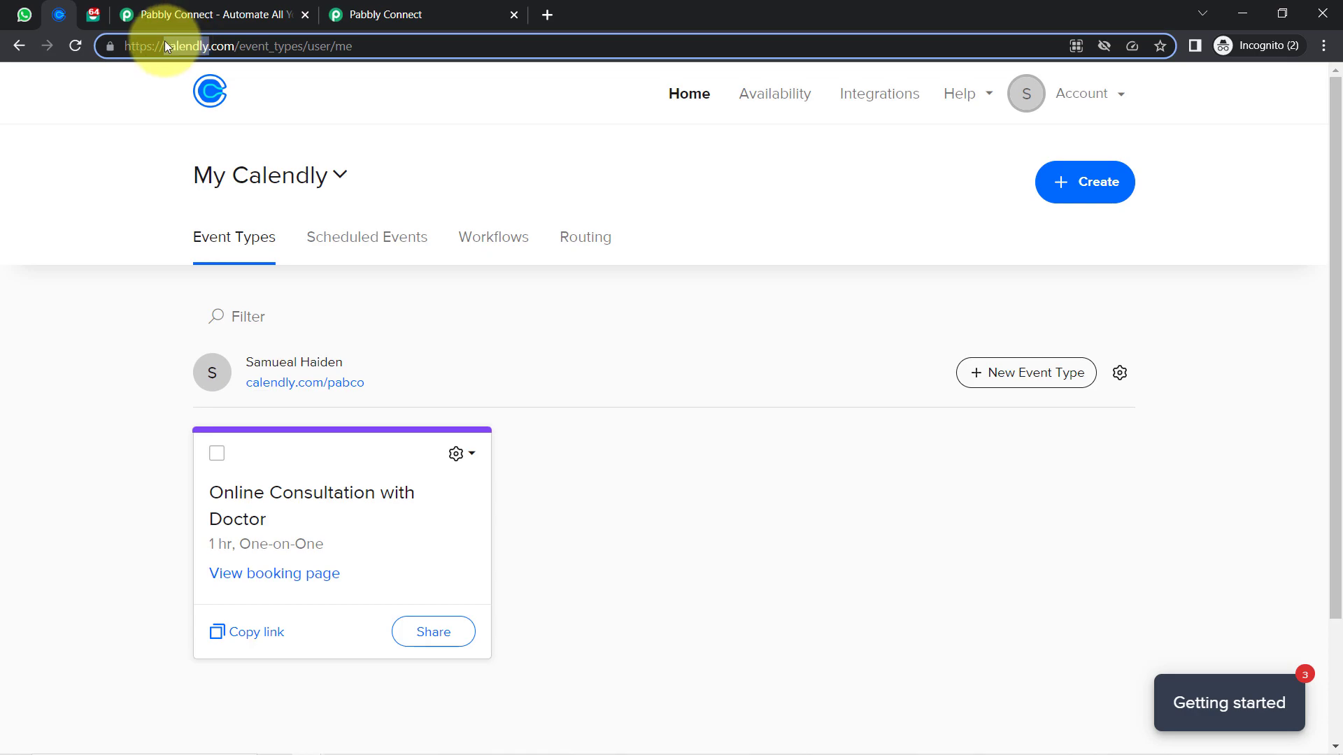
Glance at the Interakt templates and WhatsApp Web, then bring up the Pabbly Connect website
left_click(93, 15)
left_click_drag(161, 54, 204, 58)
left_click(37, 14)
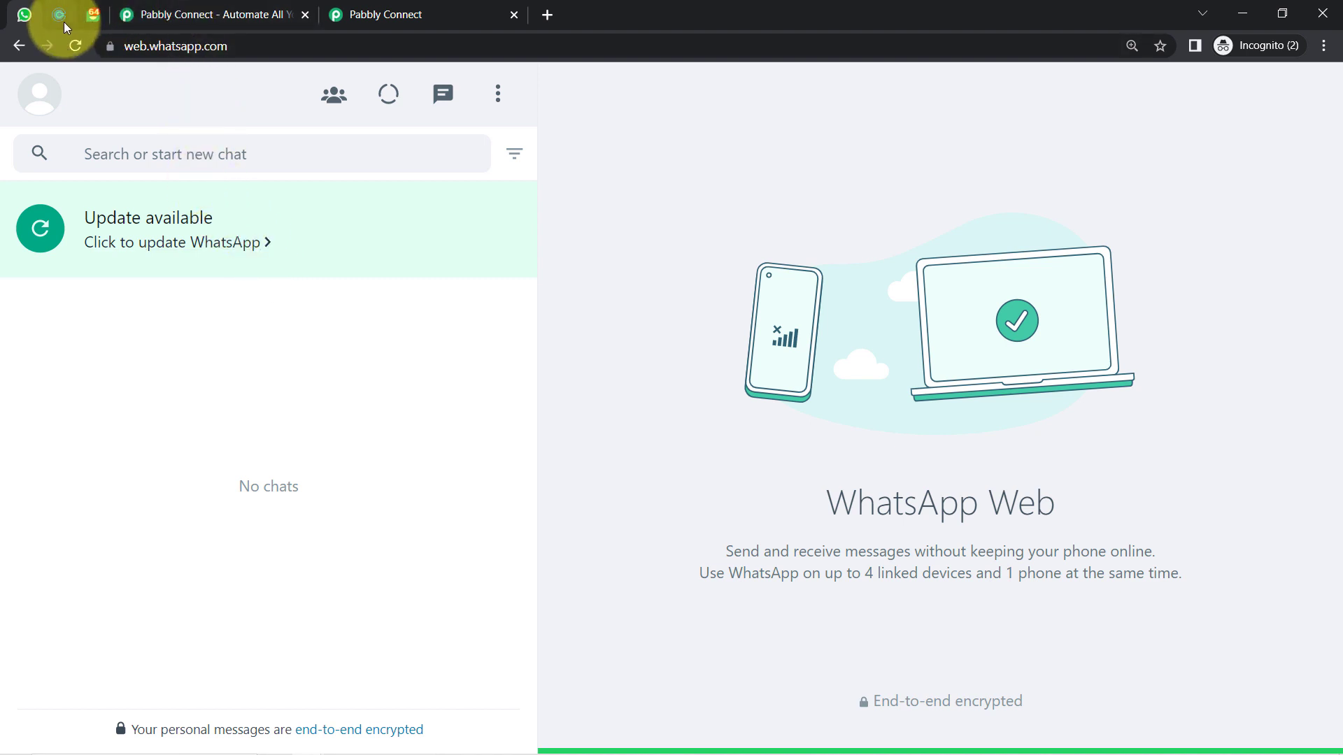
left_click(187, 17)
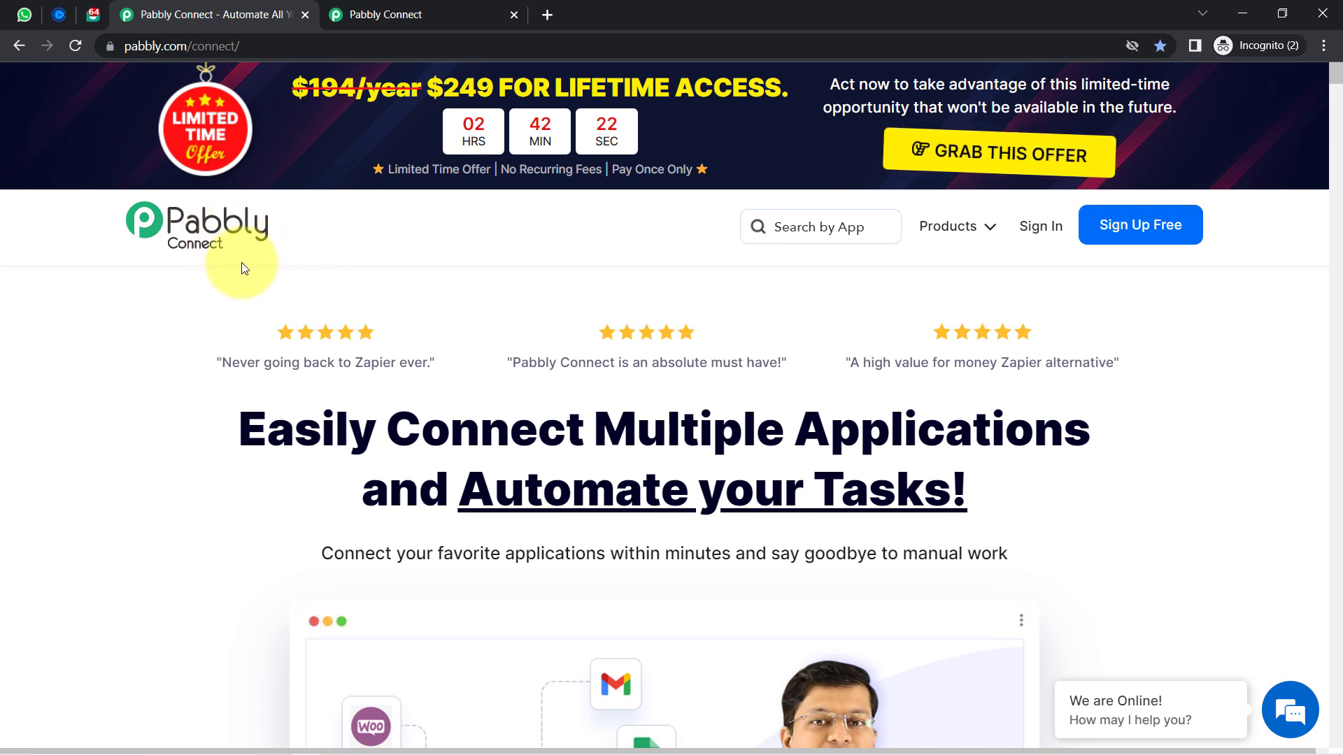
Show the Pabbly Connect dashboard after closing the website's limited time offer popup
left_click(410, 8)
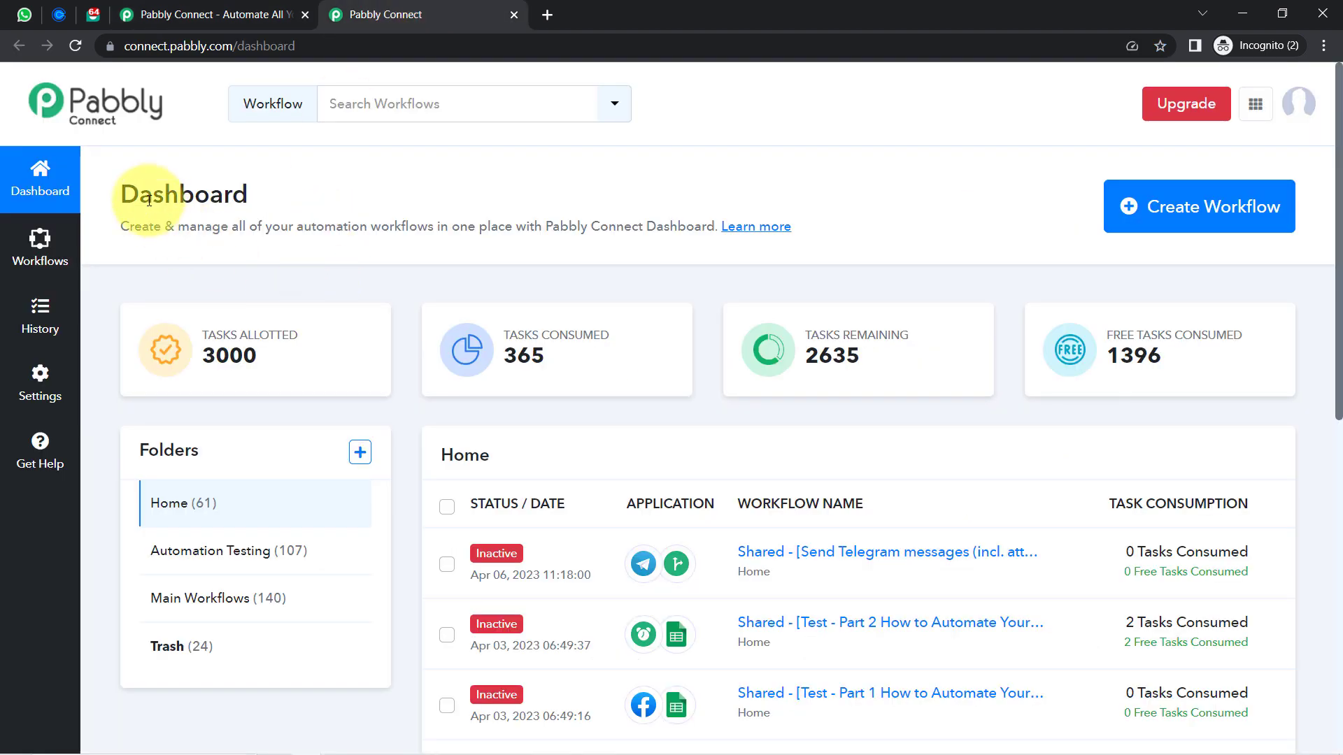
left_click_drag(153, 196, 671, 256)
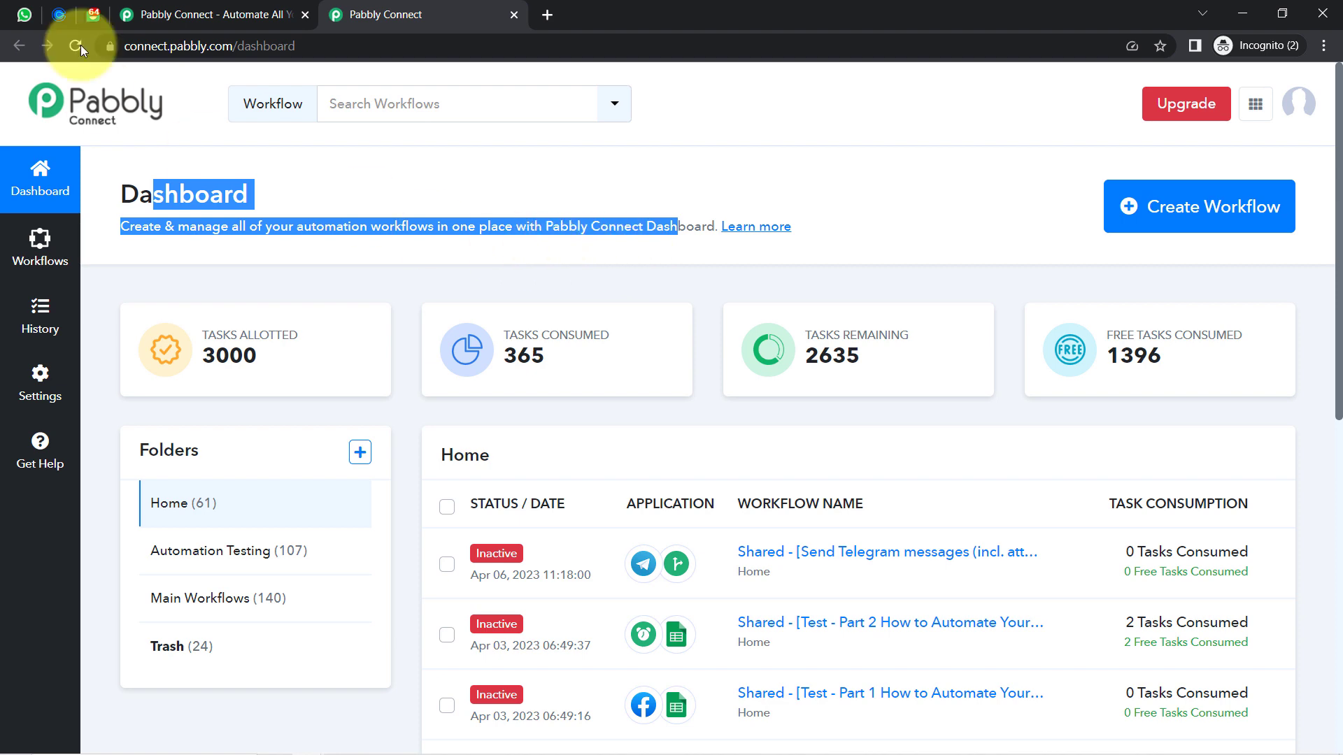
left_click(189, 14)
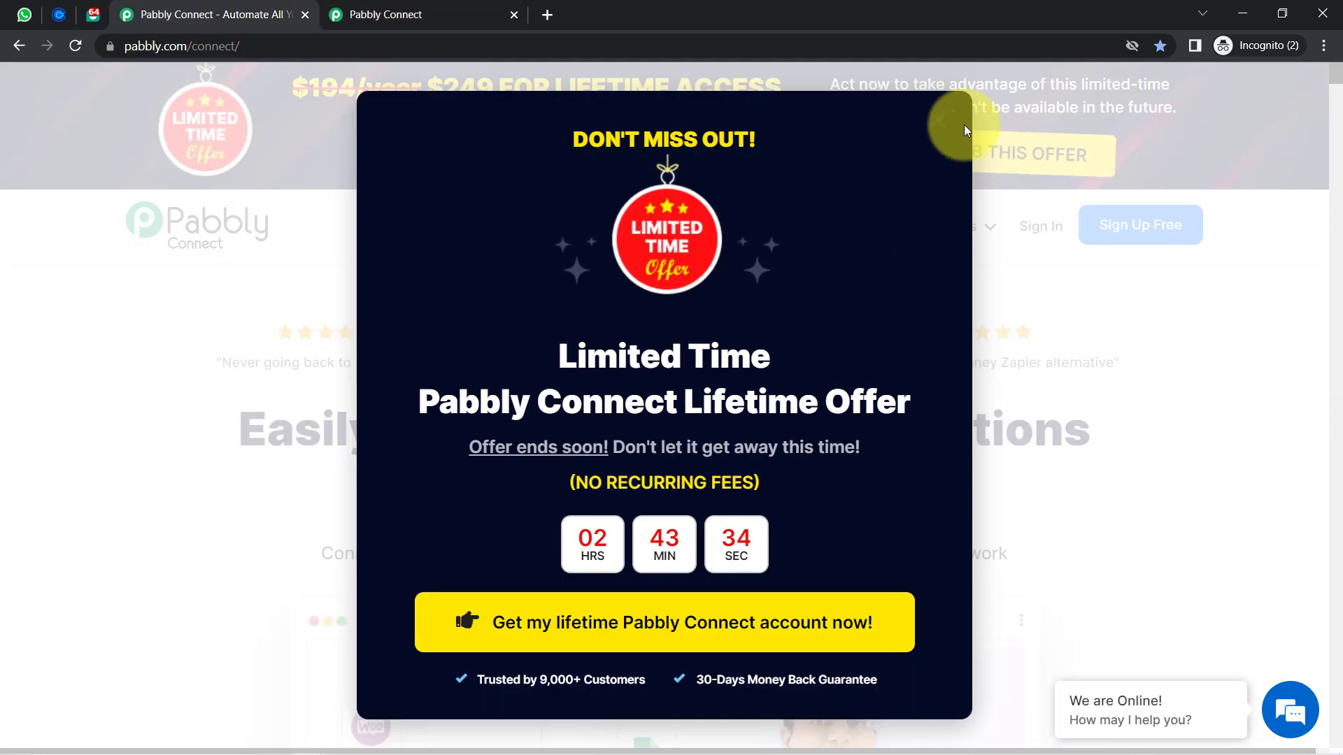
left_click(935, 121)
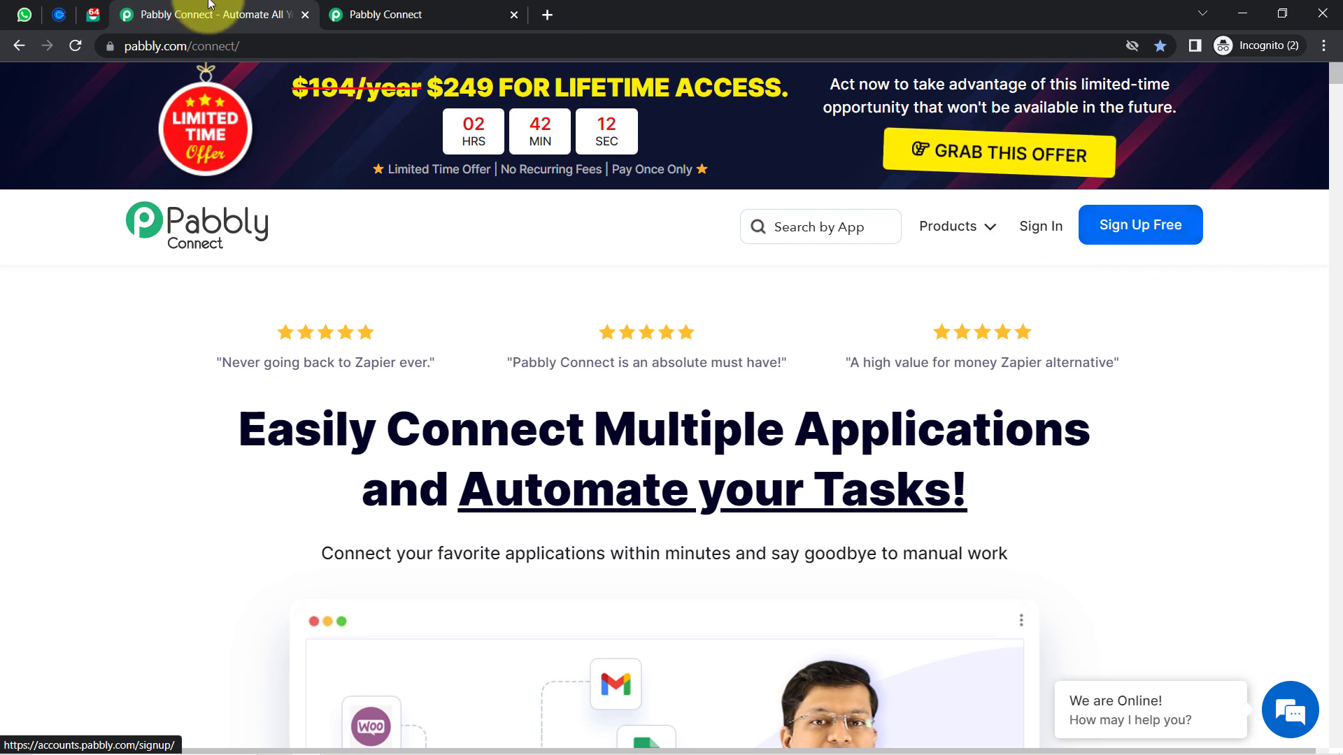
left_click(385, 13)
left_click(291, 196)
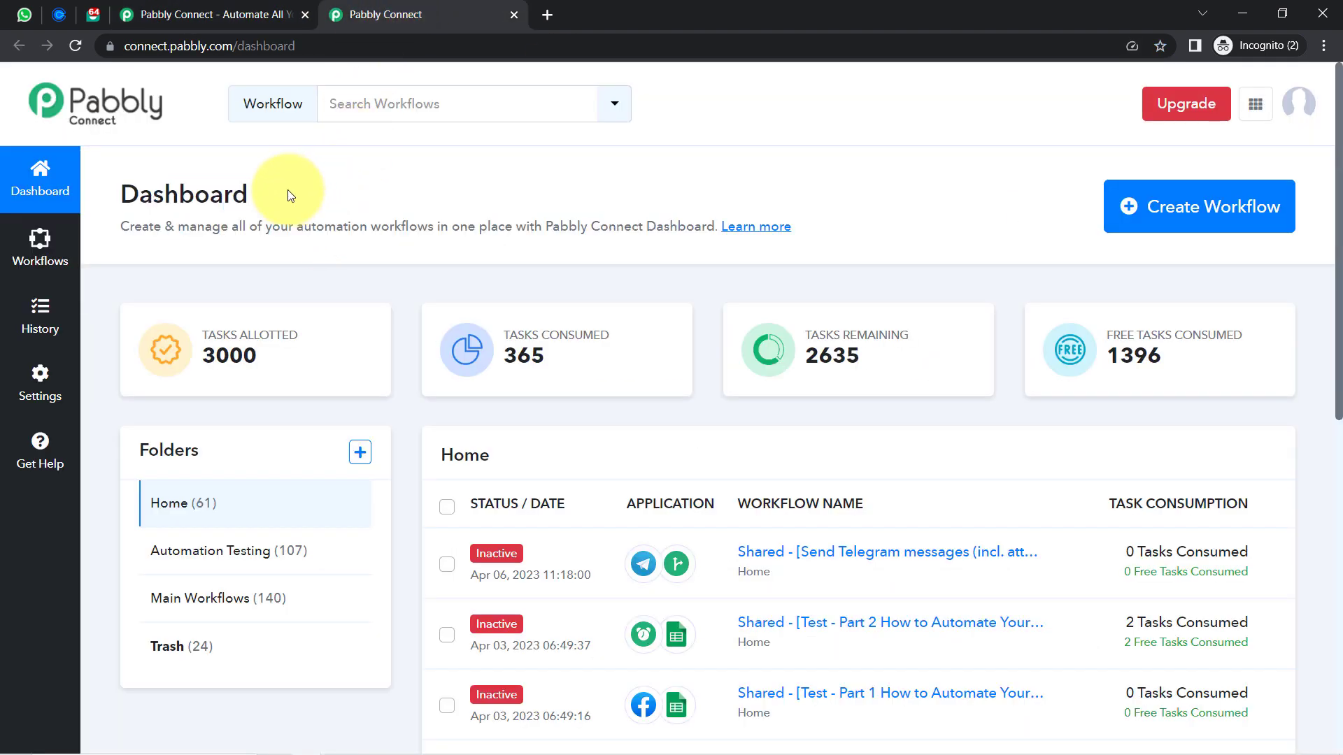
left_click_drag(119, 194, 631, 220)
Create a workflow titled 'When Event is Booked by Person - Send Confirmation on his WhatsApp'
left_click(1174, 207)
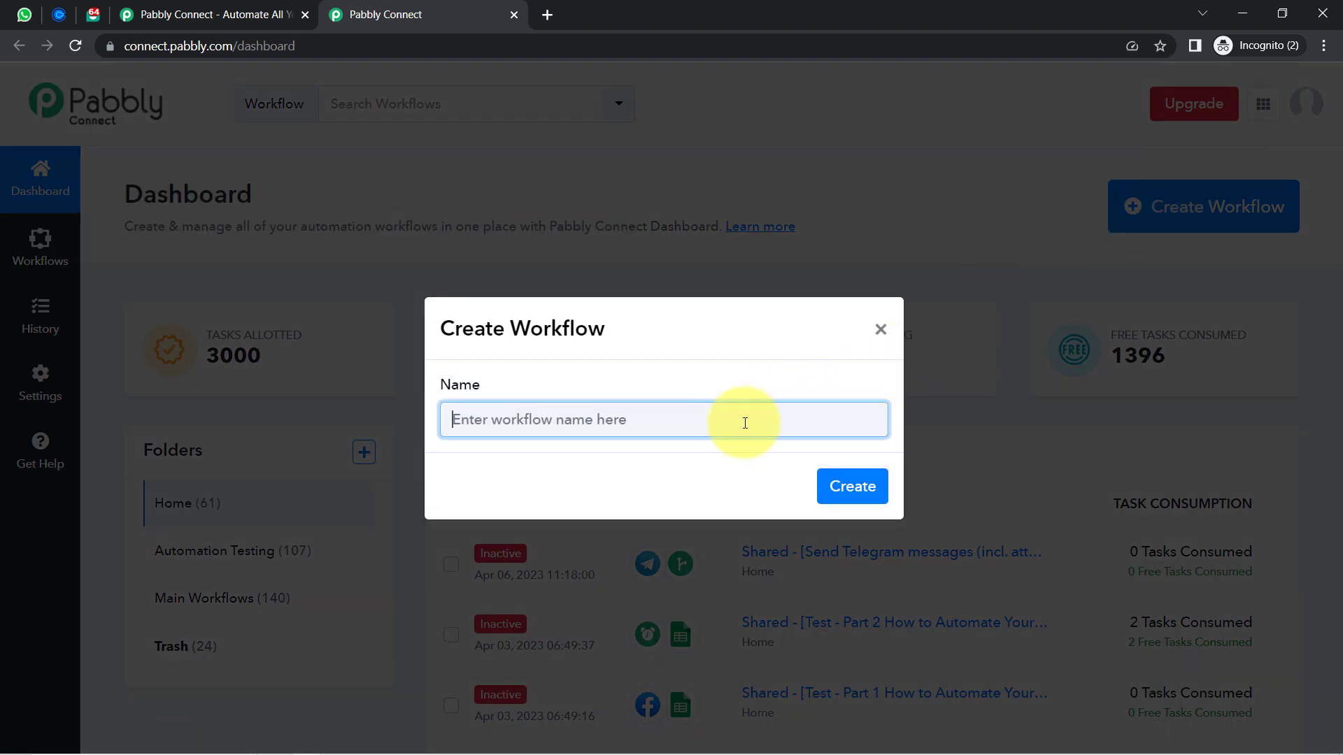
left_click_drag(744, 423, 430, 430)
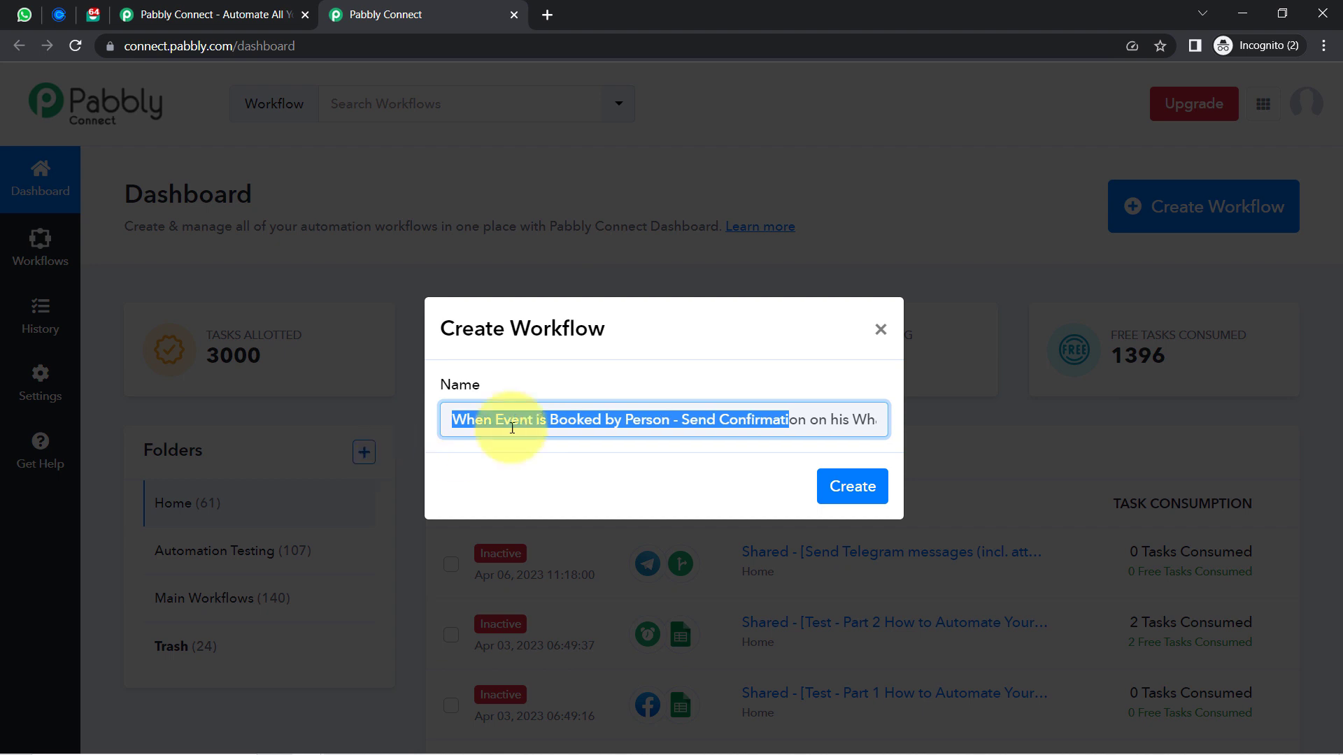
left_click(600, 420)
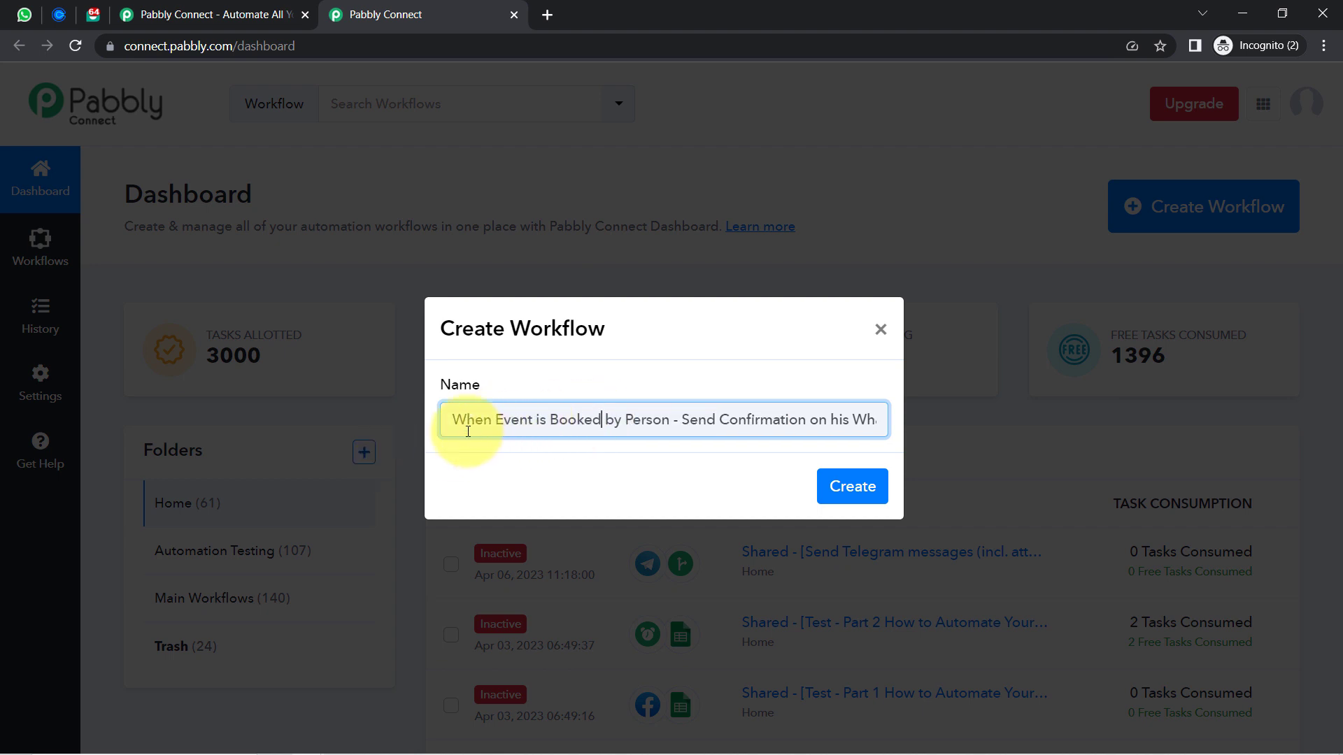
left_click_drag(458, 418, 904, 426)
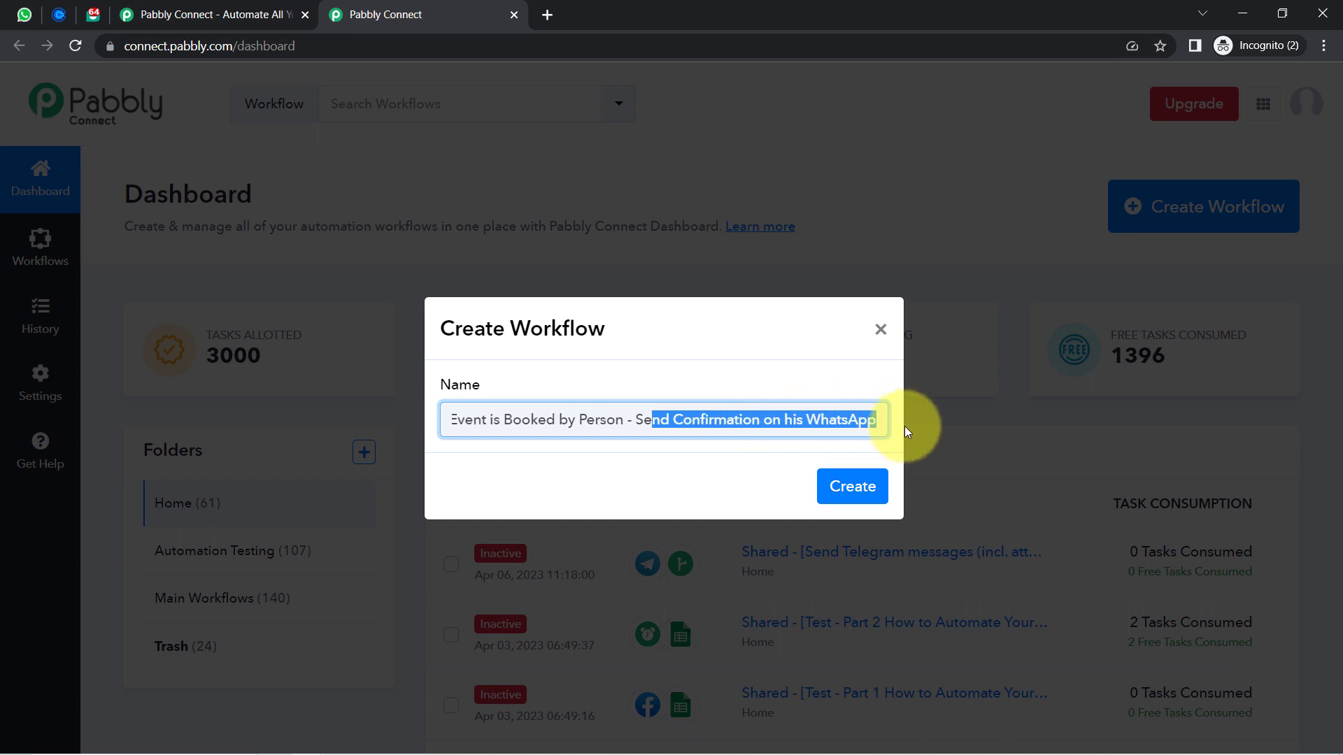
left_click(835, 425)
left_click(855, 487)
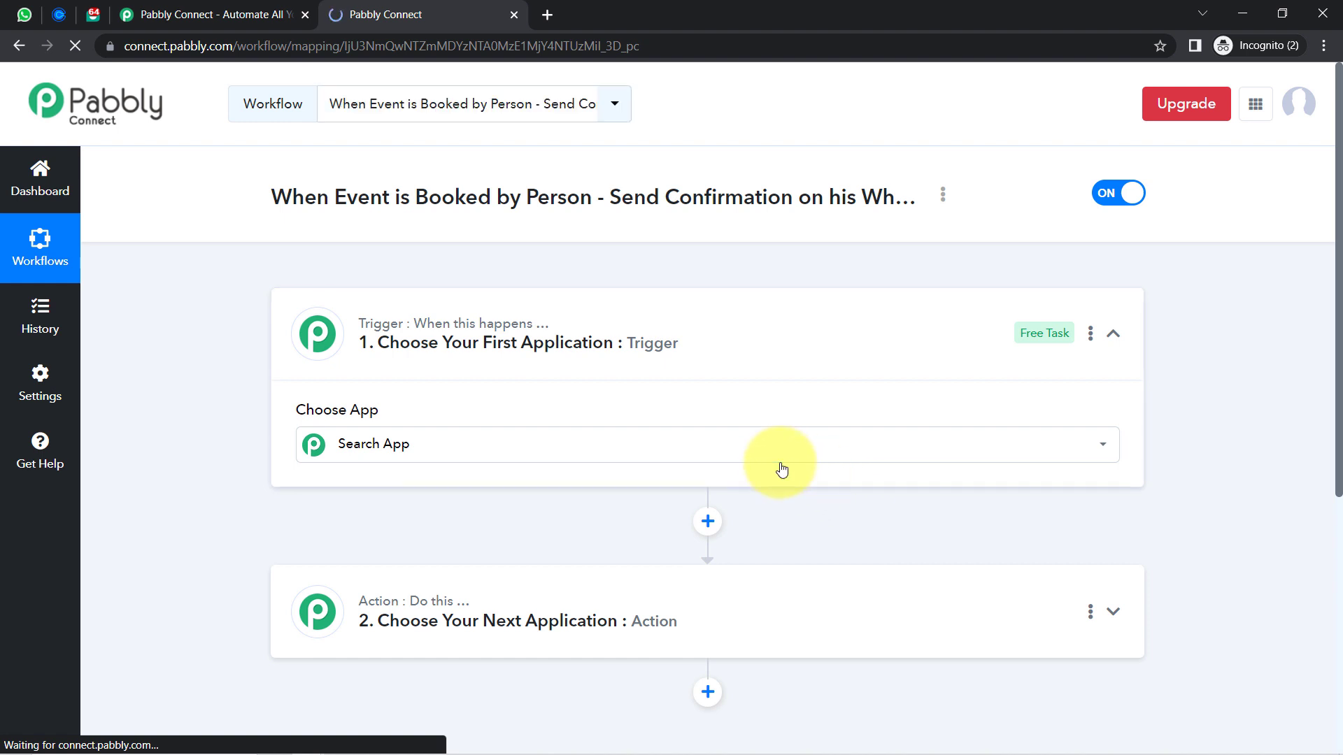
left_click(782, 467)
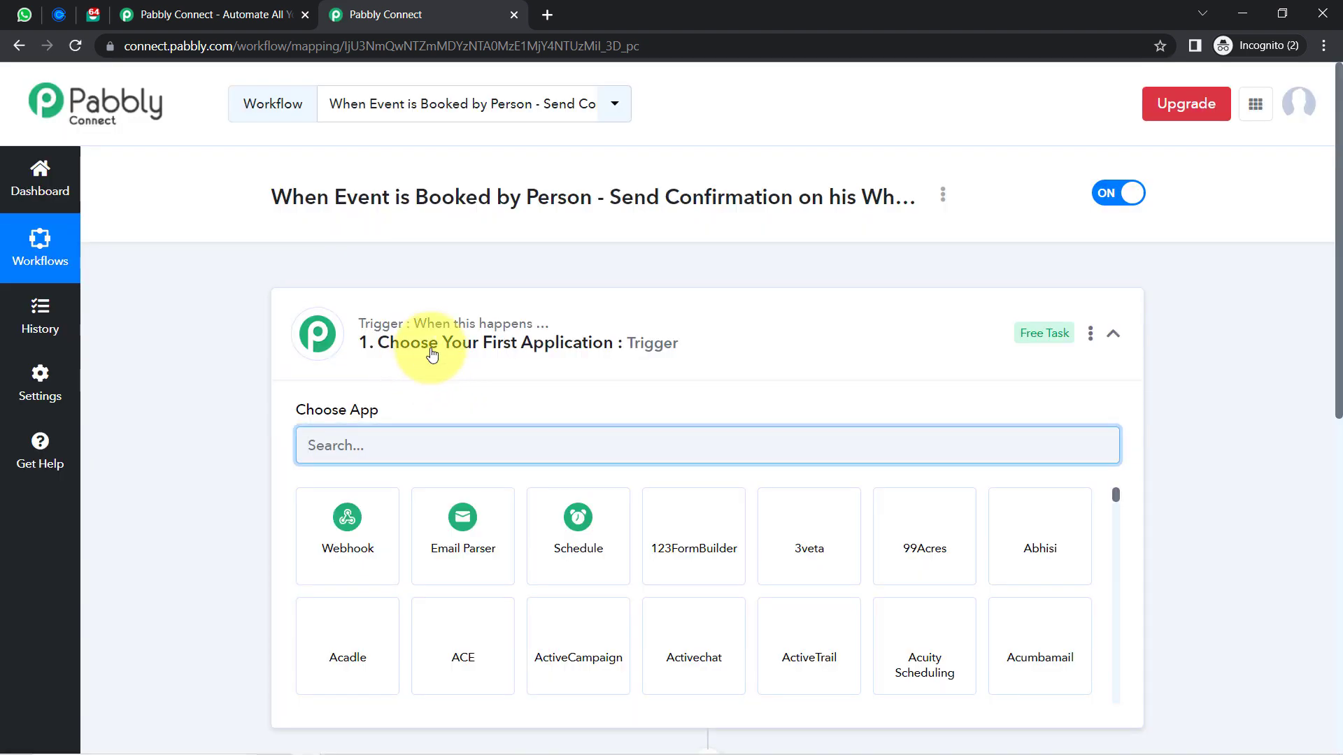
Search 'calend' and set Calendly as the trigger app
left_click(489, 341)
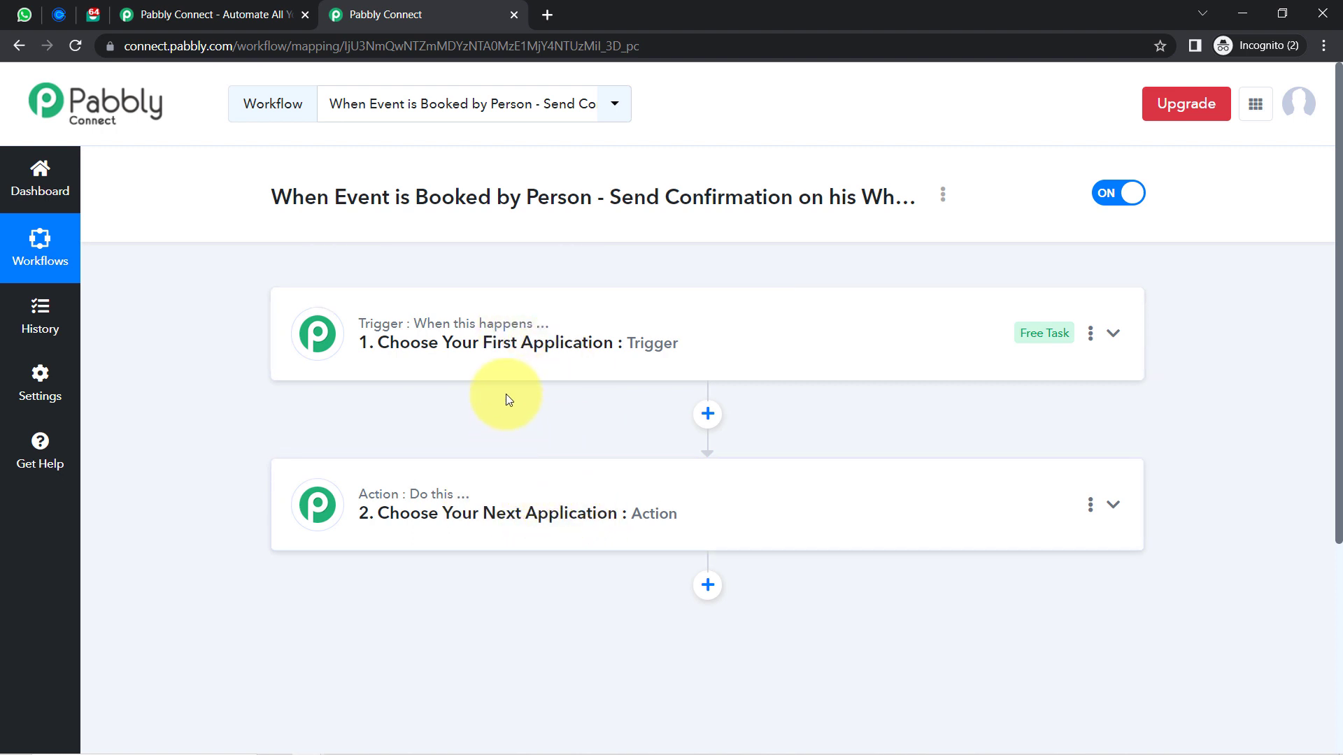
left_click(480, 346)
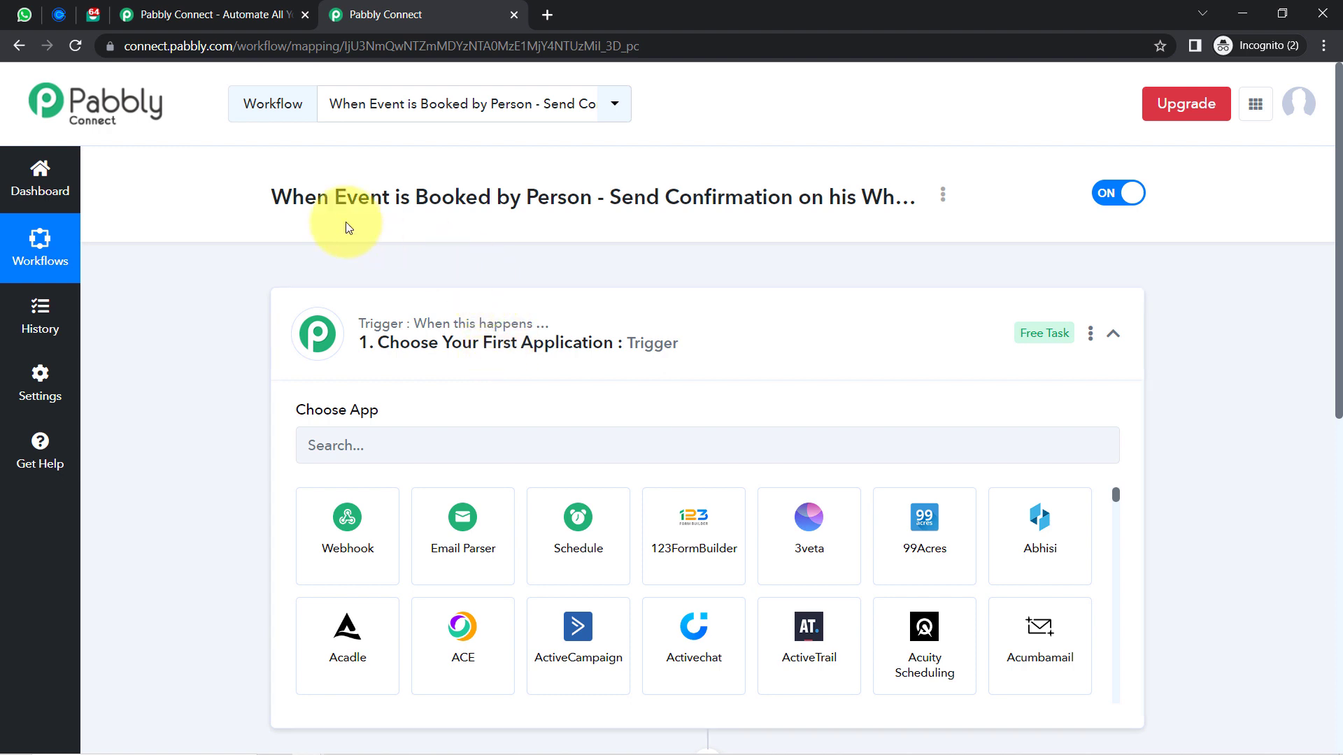
left_click_drag(270, 198, 886, 195)
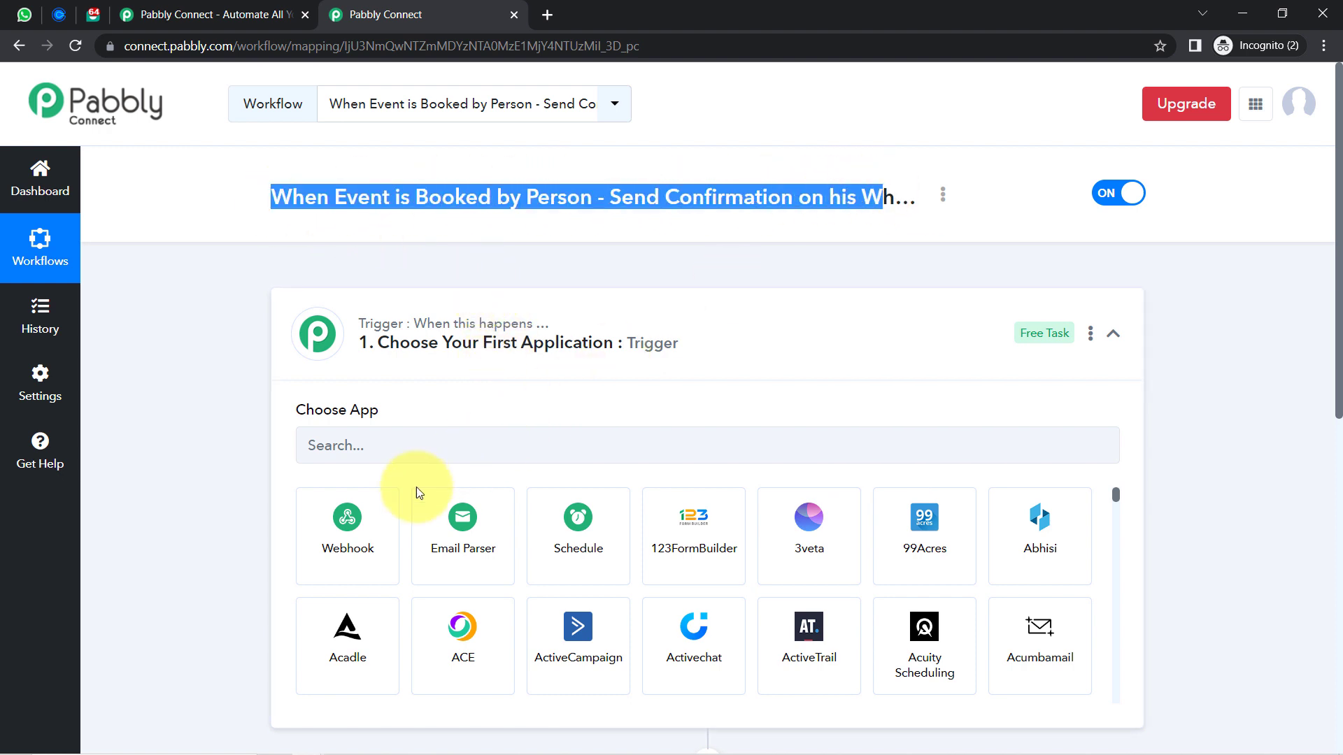
left_click(323, 454)
type("calend")
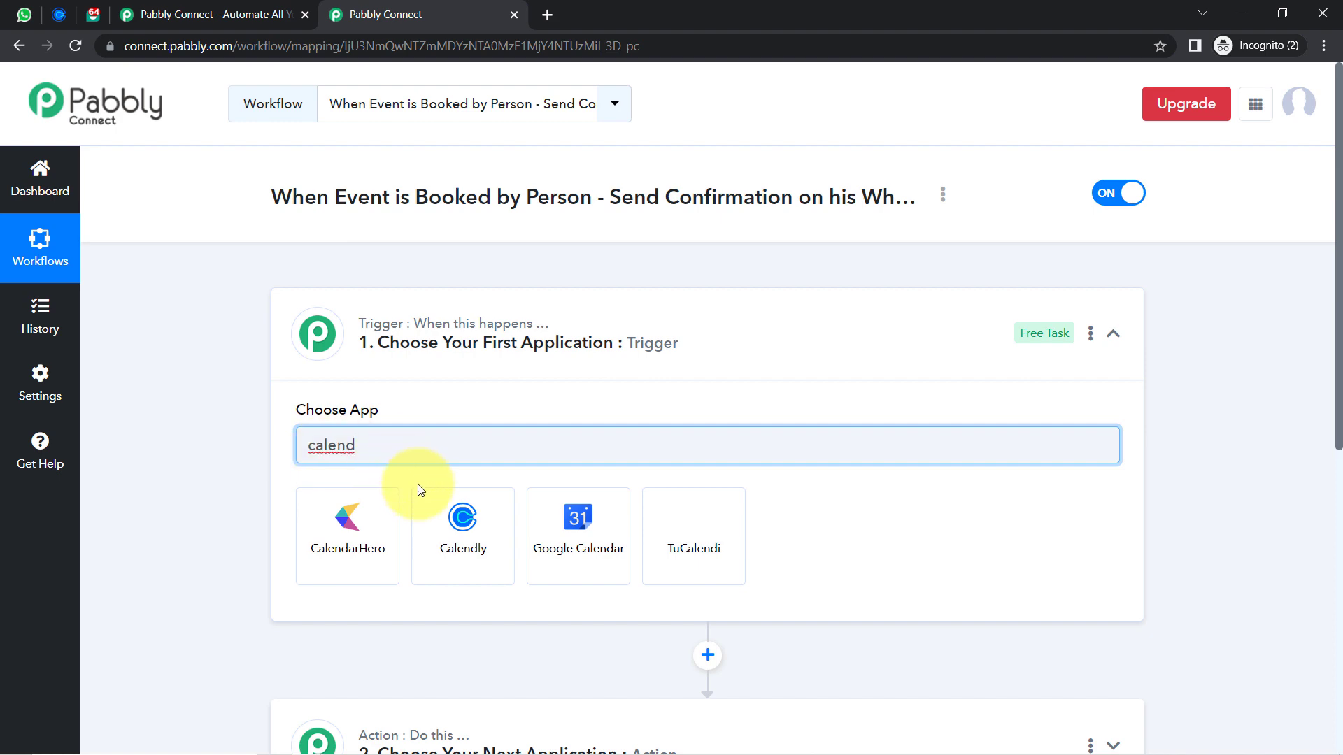
left_click(465, 514)
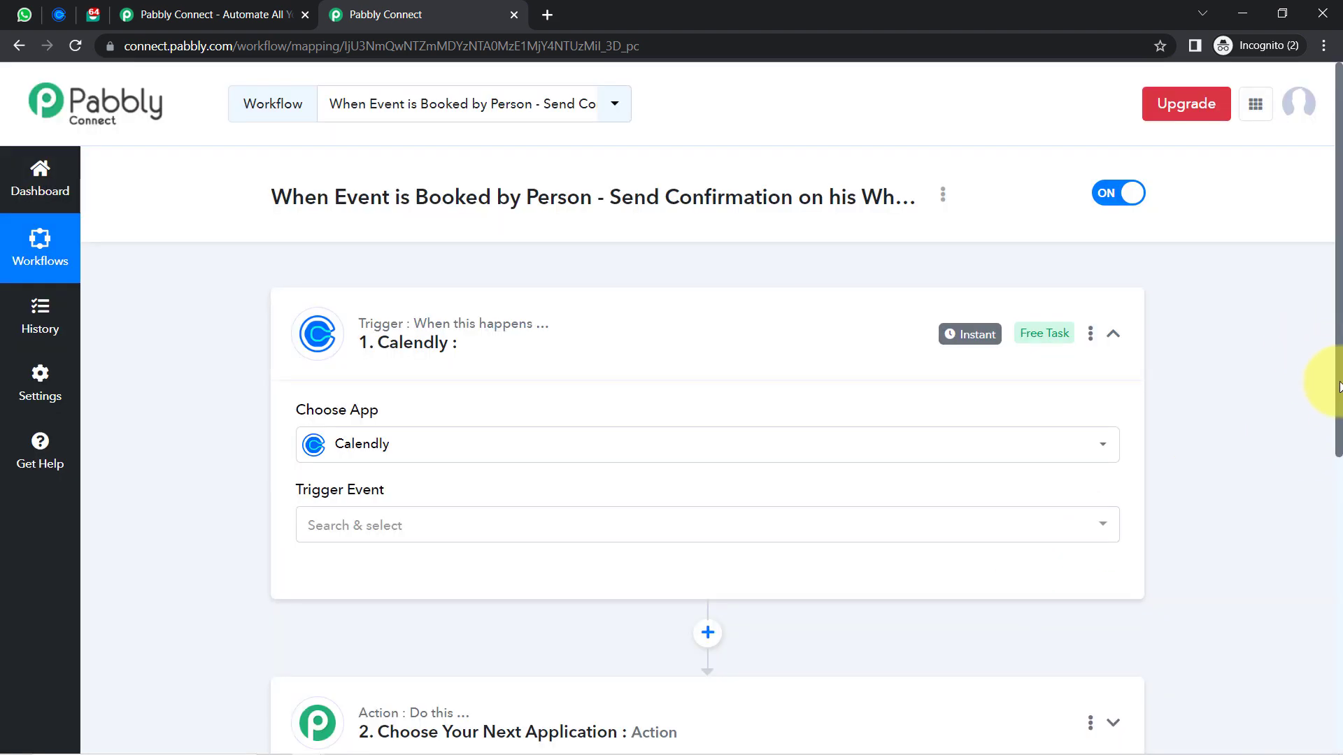
Search 'inter' and set Interakt as the action app
left_click_drag(1338, 387, 1322, 552)
left_click(420, 427)
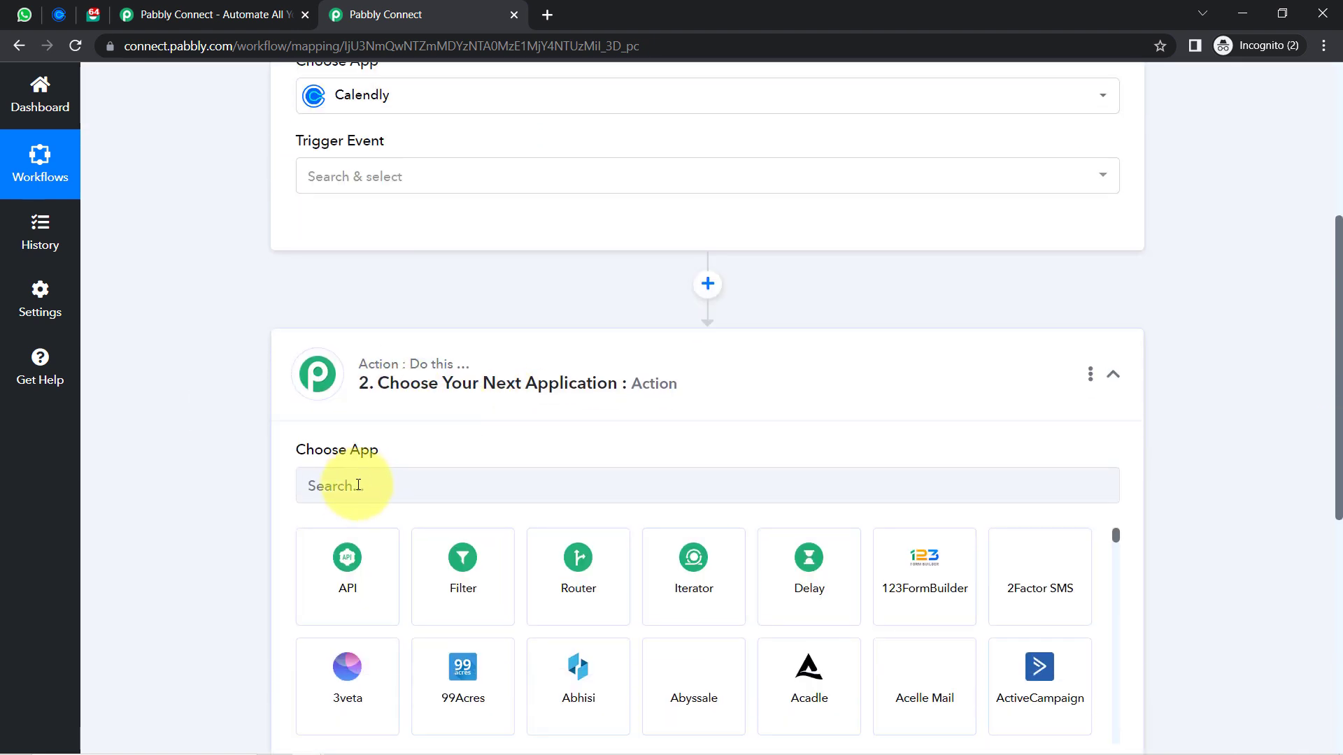
left_click(356, 487)
type("inter")
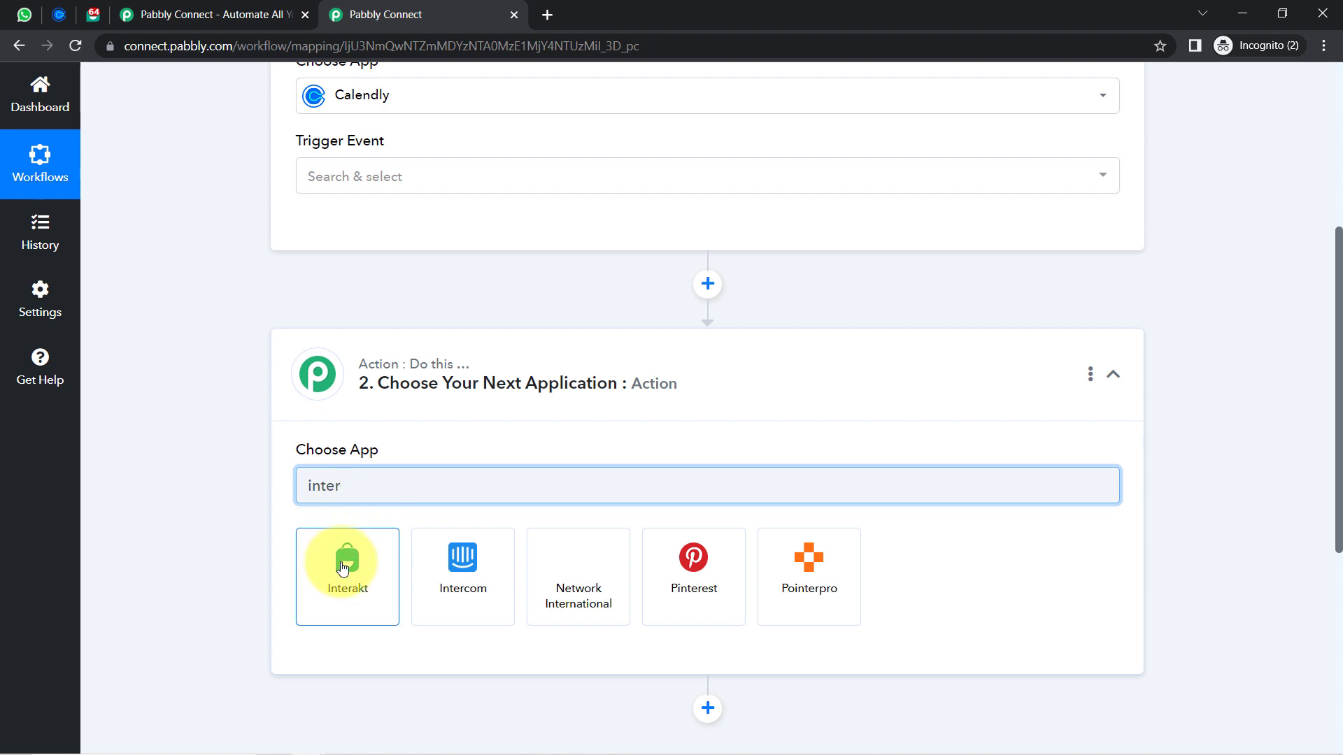
left_click(341, 571)
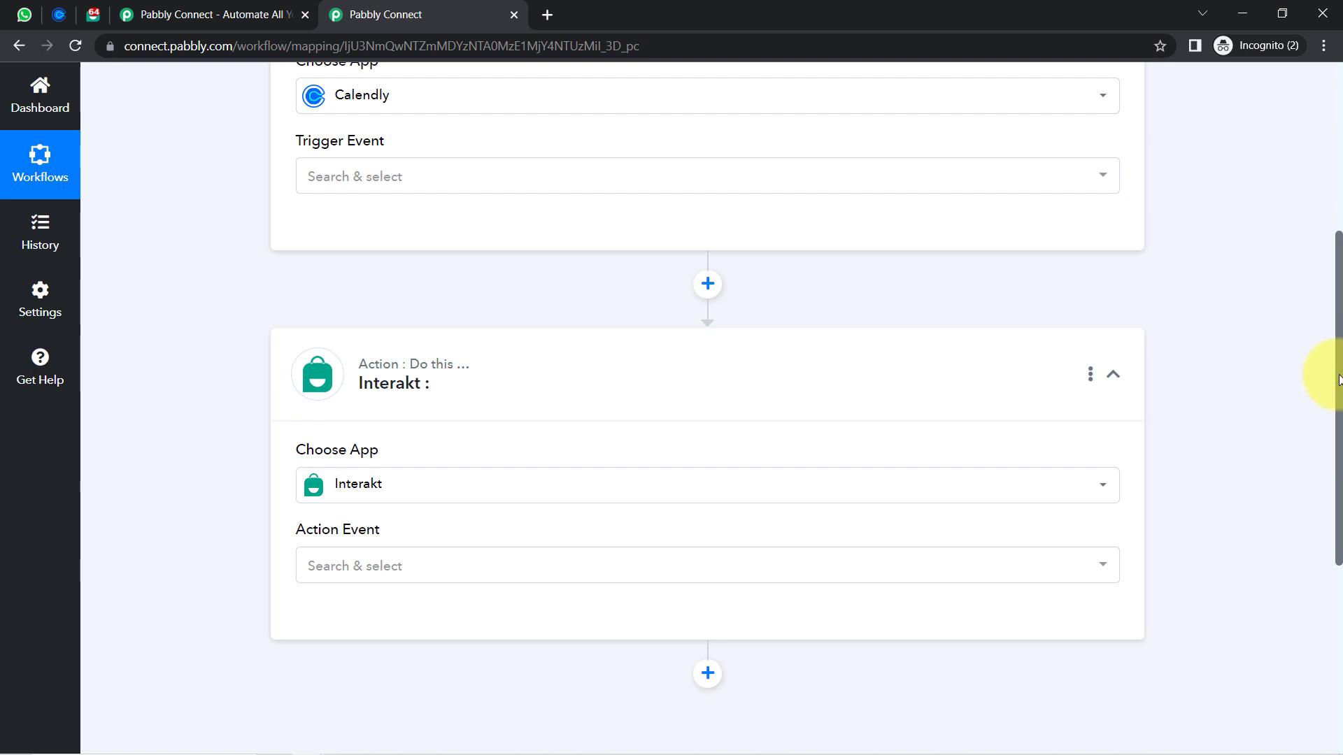
left_click_drag(1340, 360, 1329, 186)
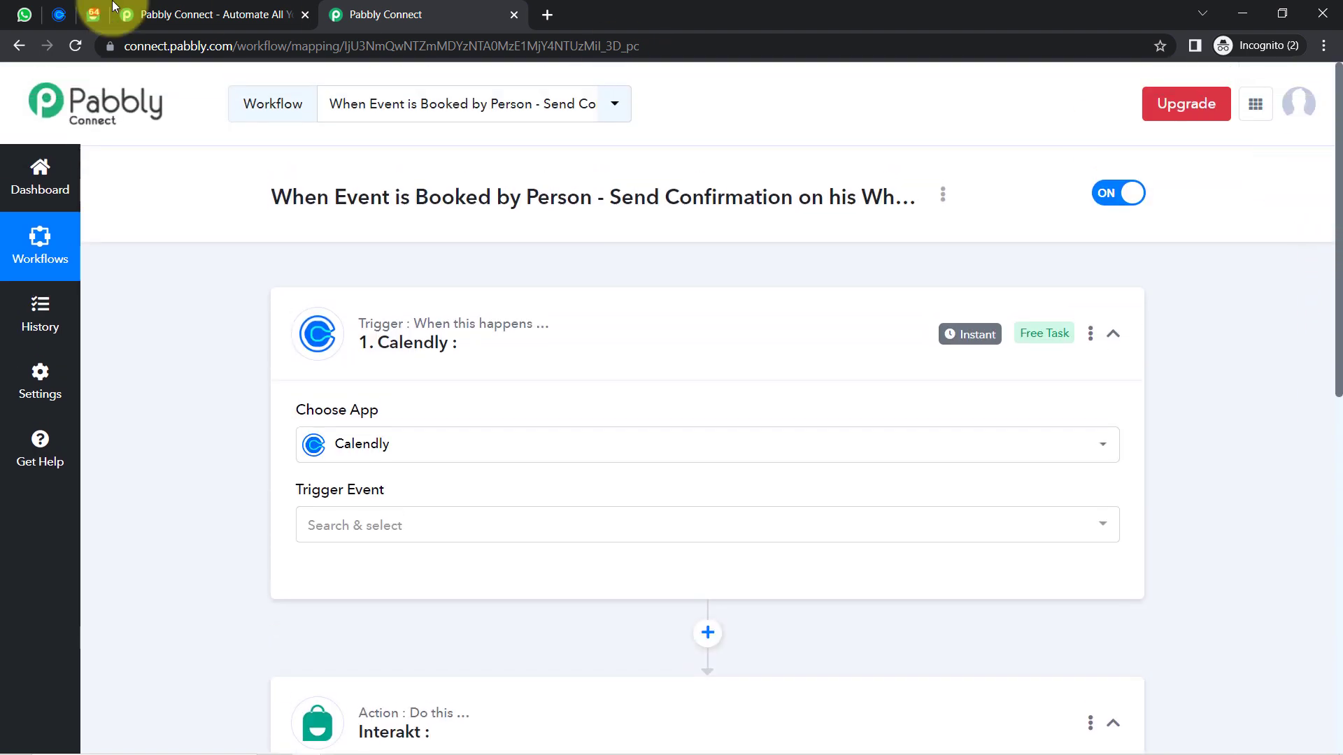
Use Invitee Created (Organization) as the Calendly trigger event, authorizing a new Calendly connection
left_click(321, 529)
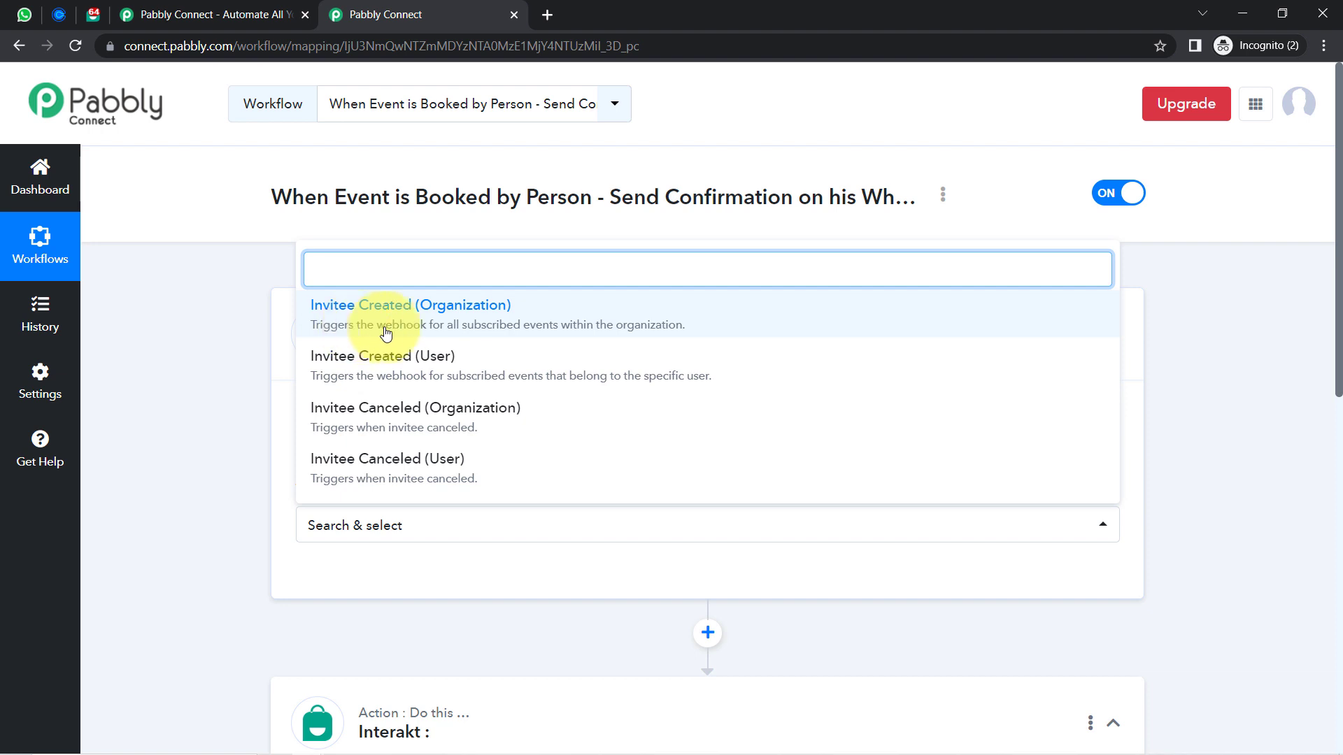
left_click(619, 326)
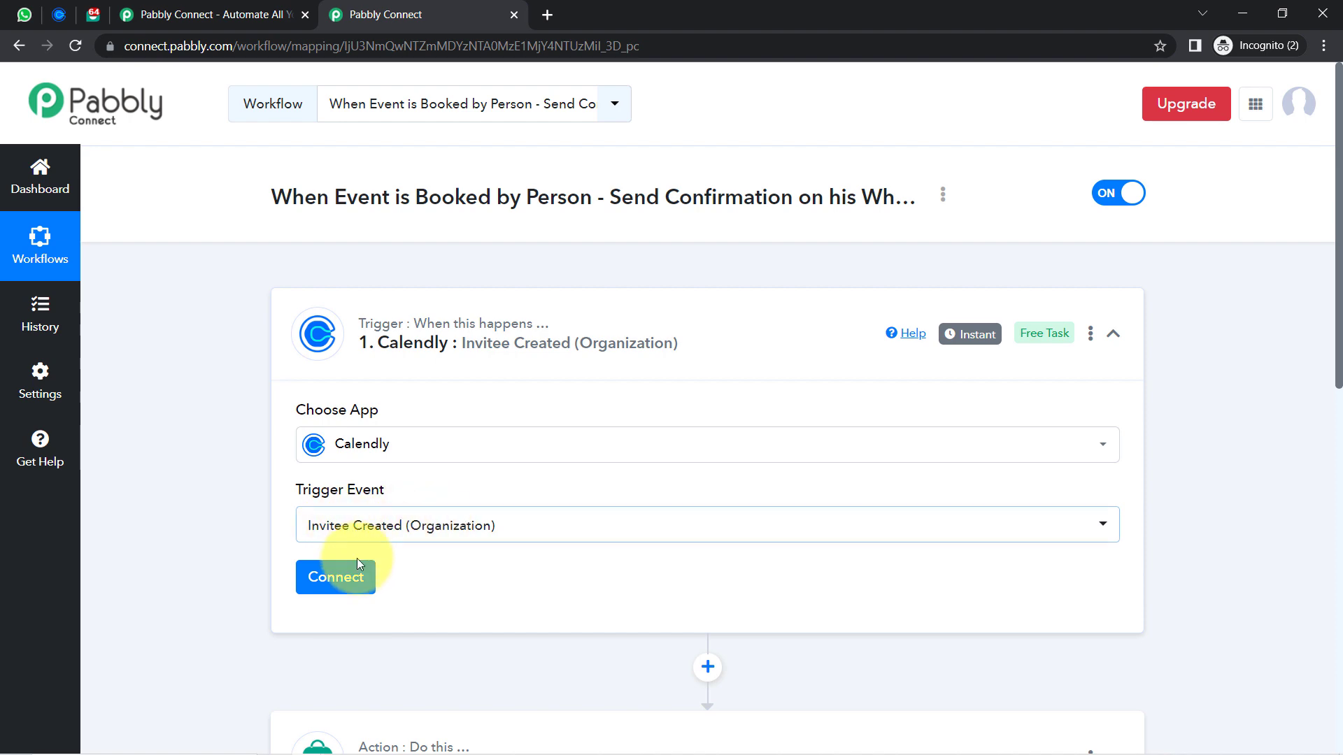
left_click(345, 577)
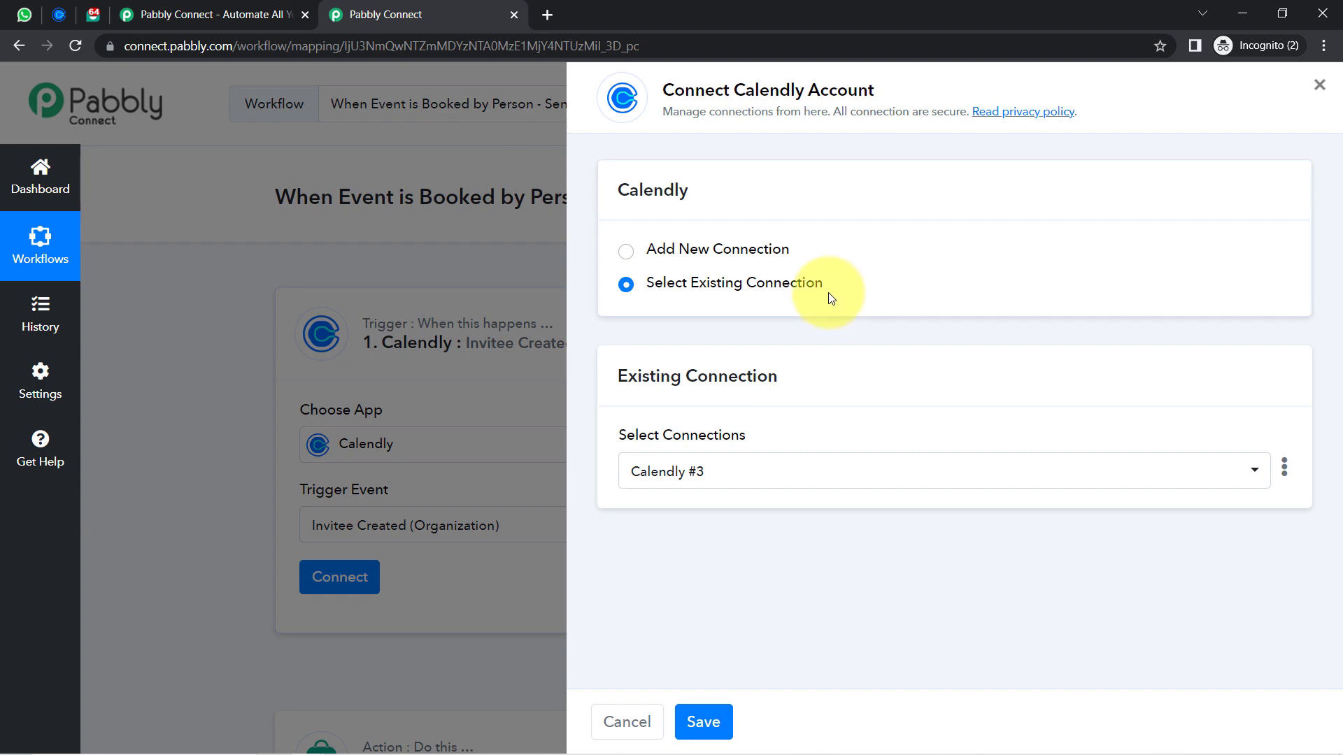
left_click(747, 251)
left_click(671, 448)
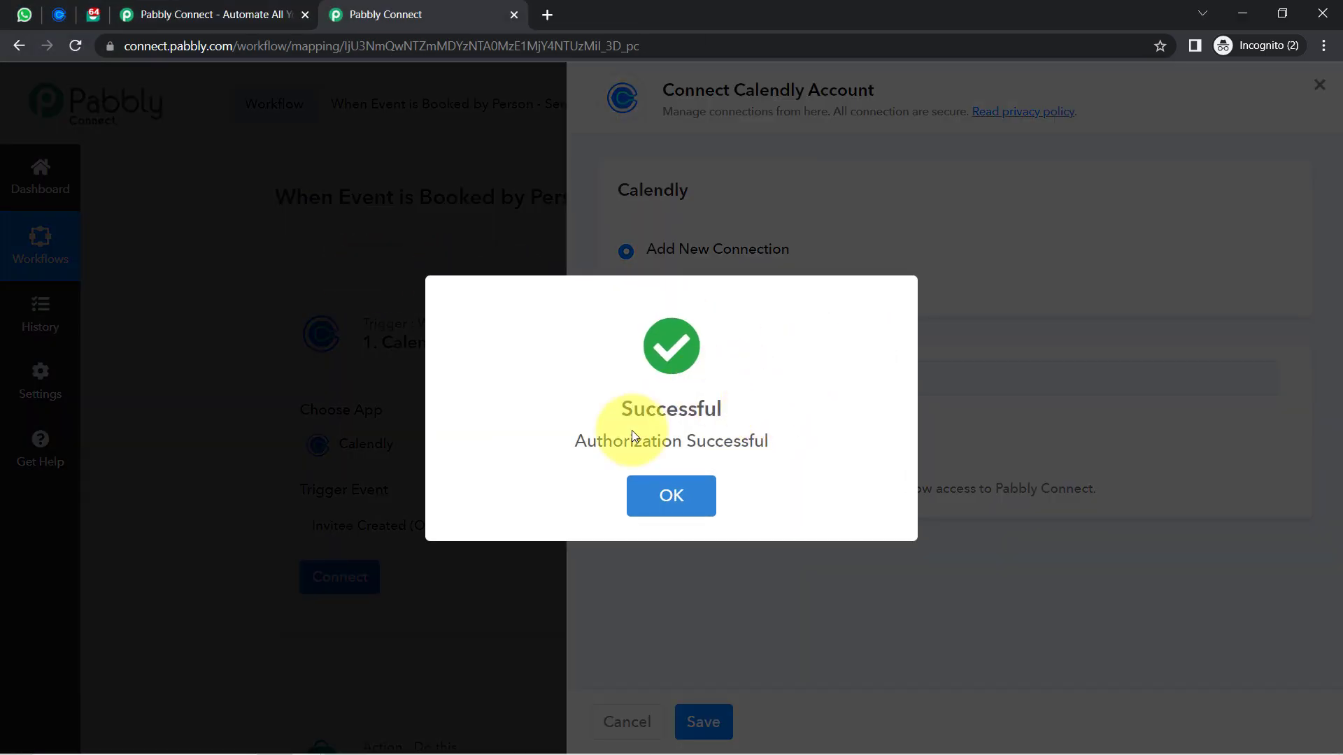
left_click(672, 495)
left_click(73, 14)
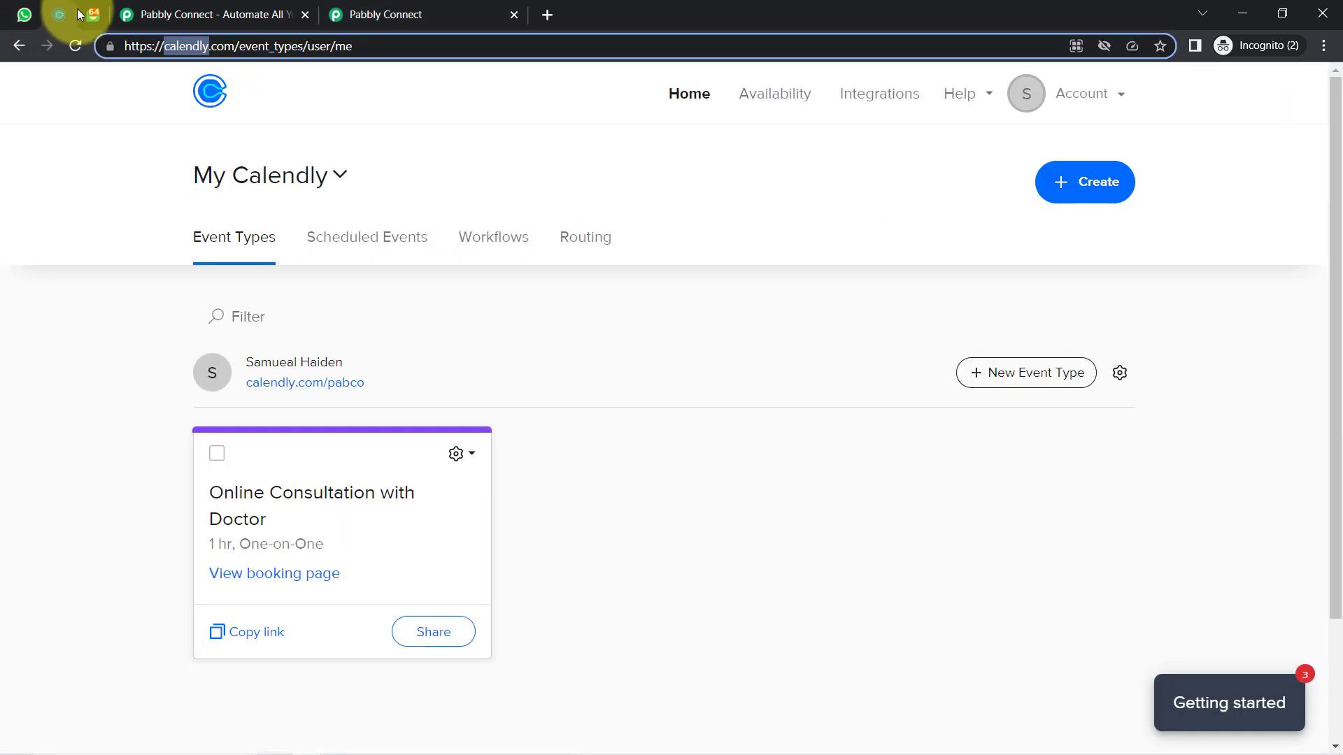
left_click(367, 14)
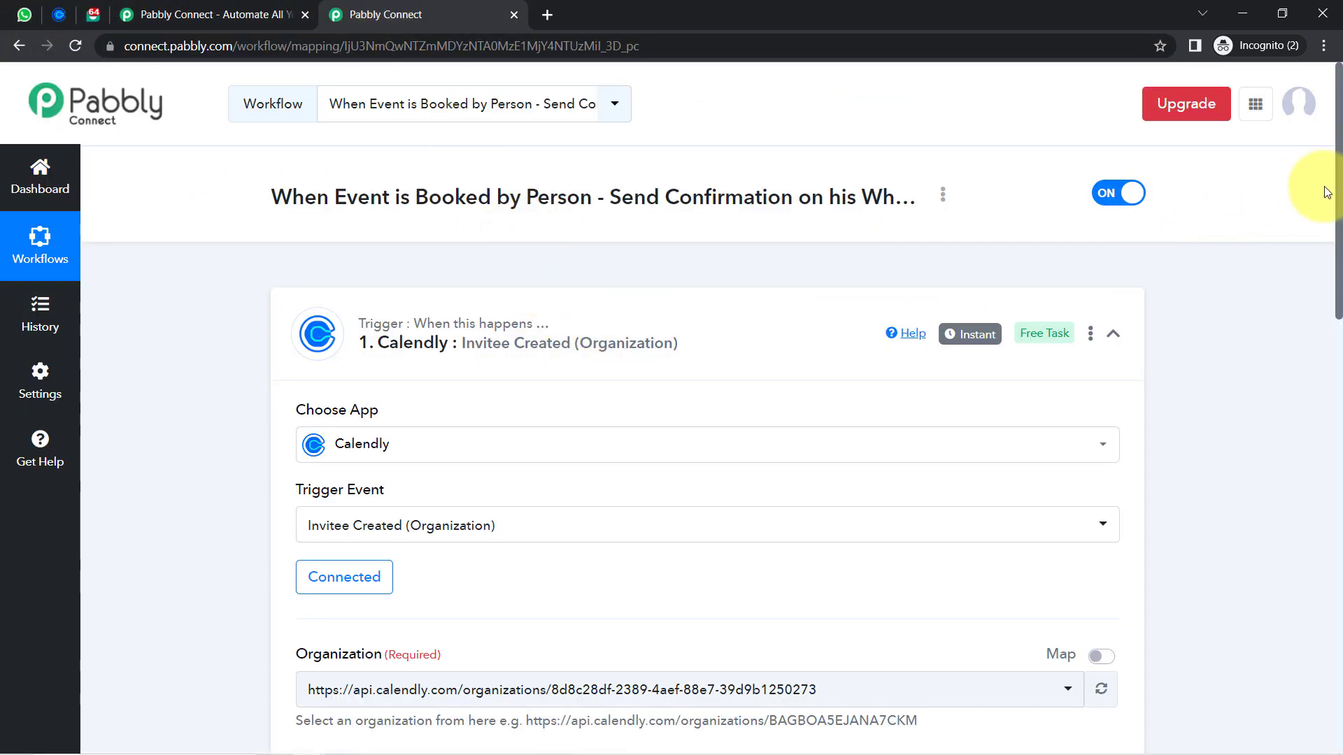
Keep the existing Calendly organization and user, then save and send a test request
left_click_drag(1340, 198, 1329, 280)
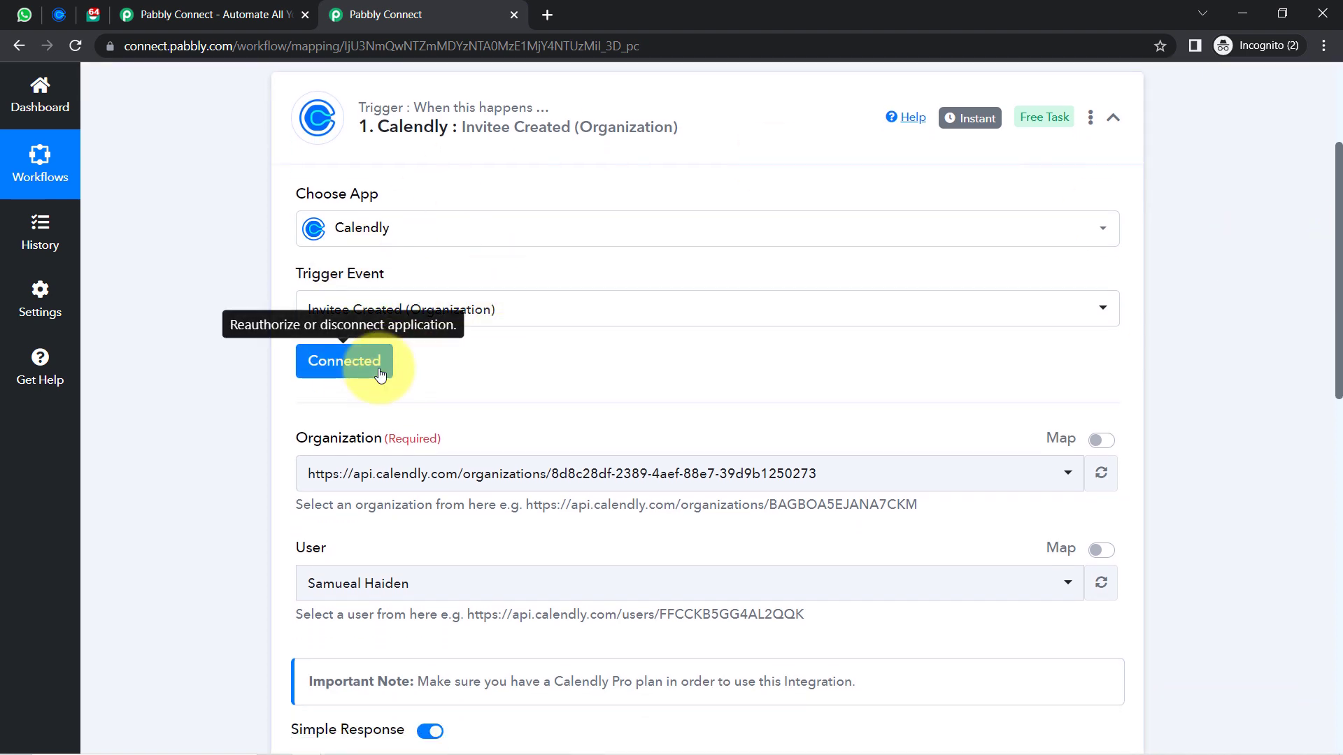
scroll(1329, 350, "down", 3)
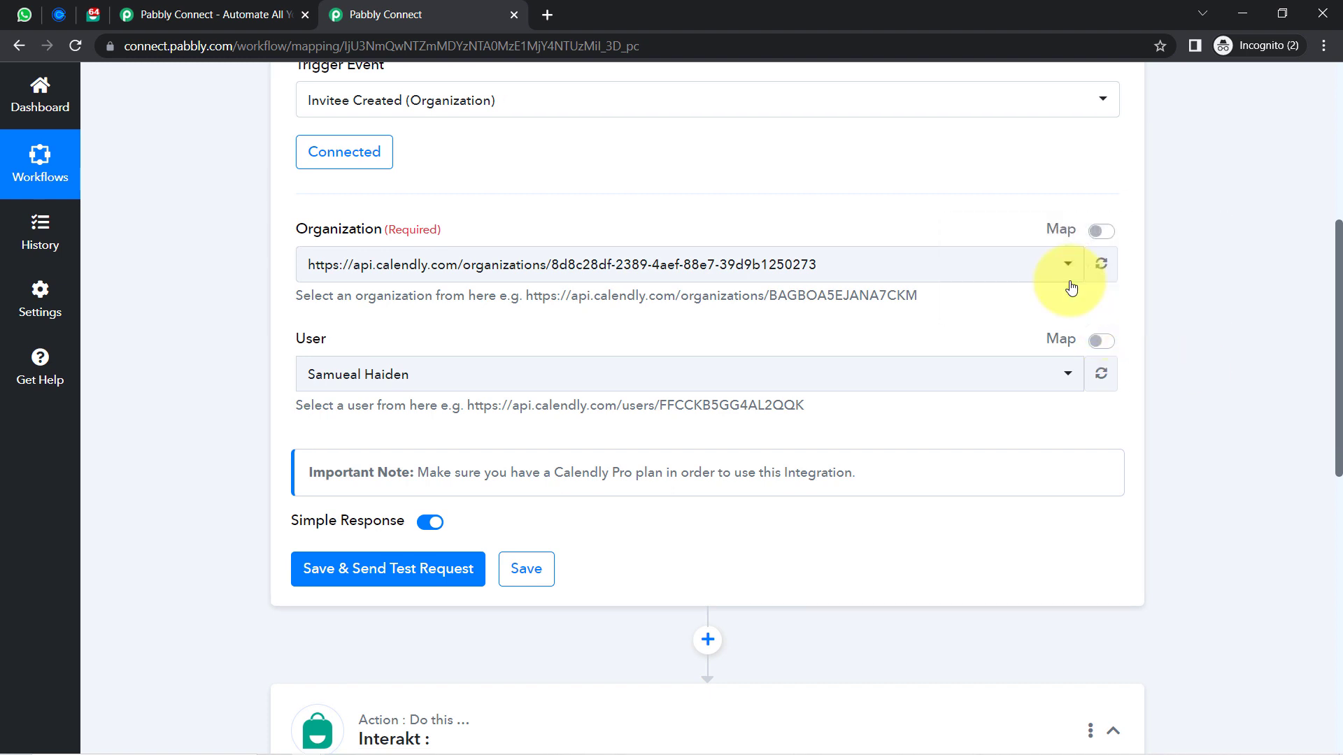
left_click(998, 263)
left_click(349, 348)
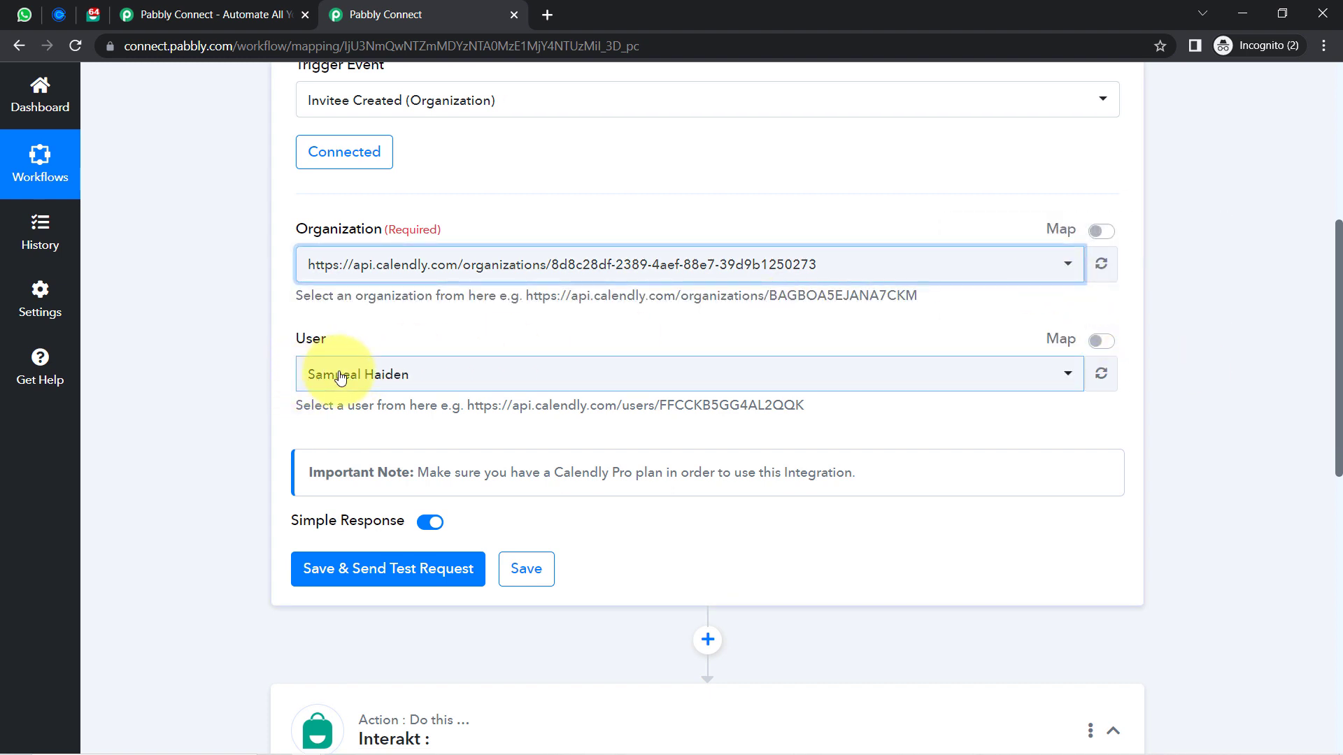
left_click(340, 378)
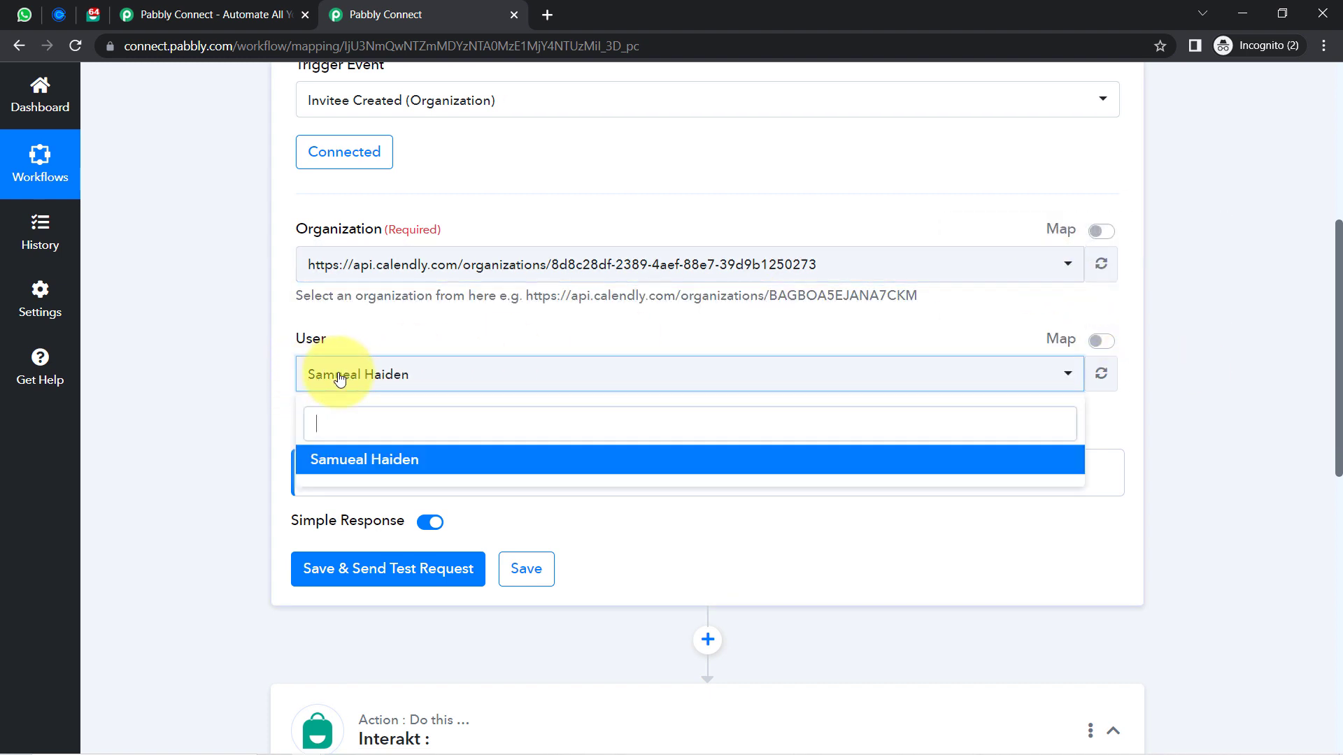
left_click(197, 435)
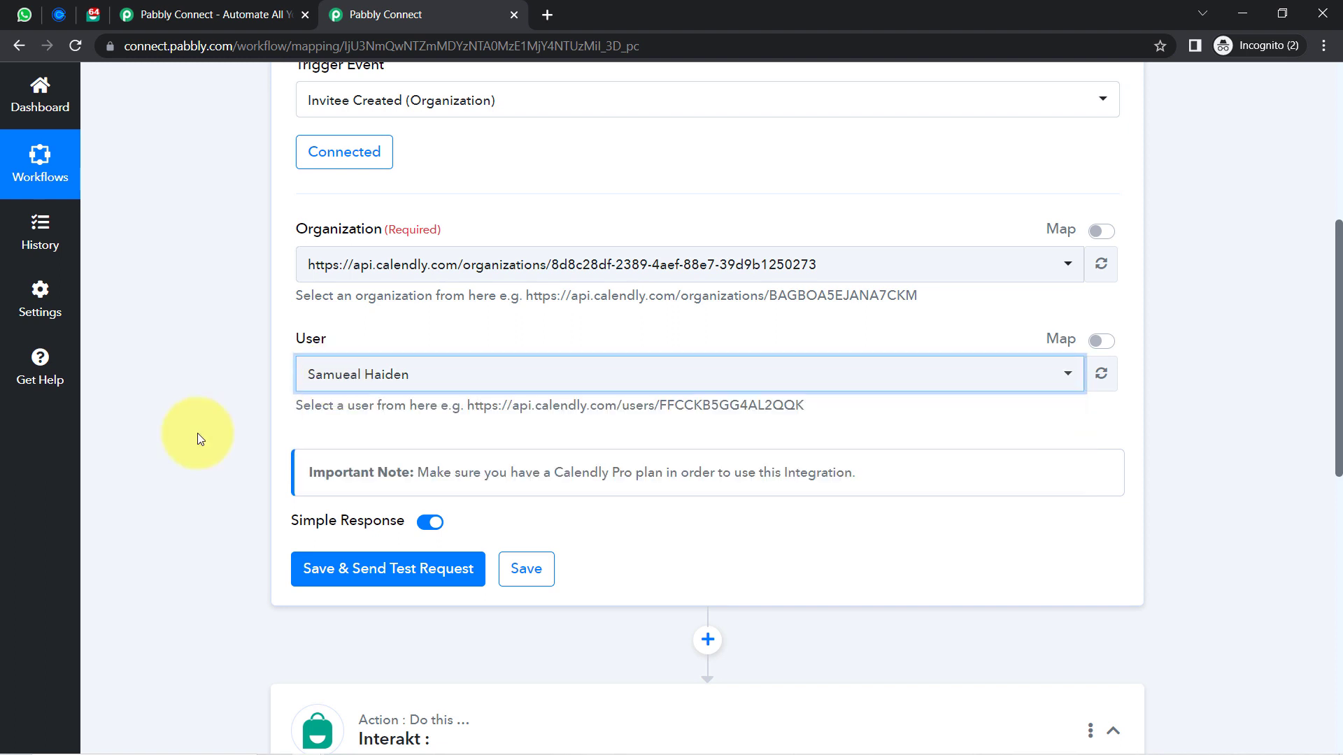
left_click(326, 582)
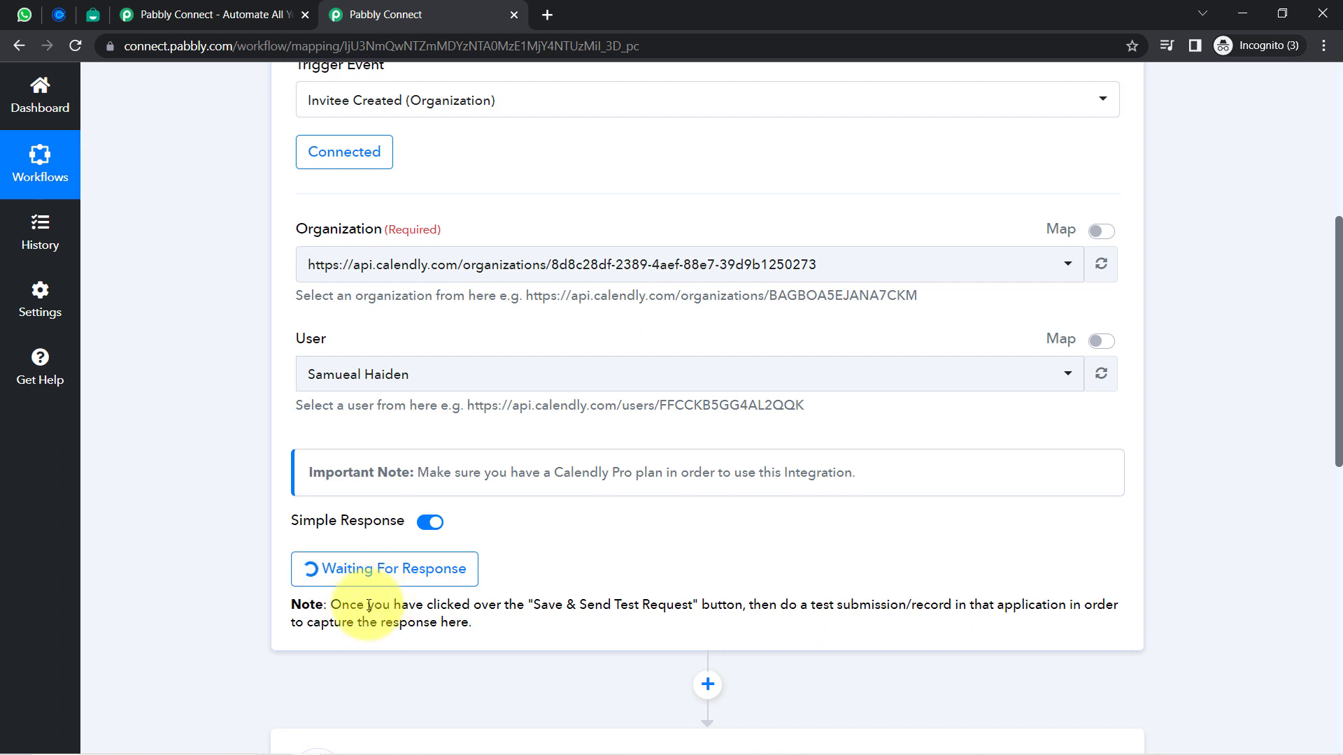
Highlight the note about making a test submission, then go to Calendly's Event Types
left_click_drag(369, 605, 714, 606)
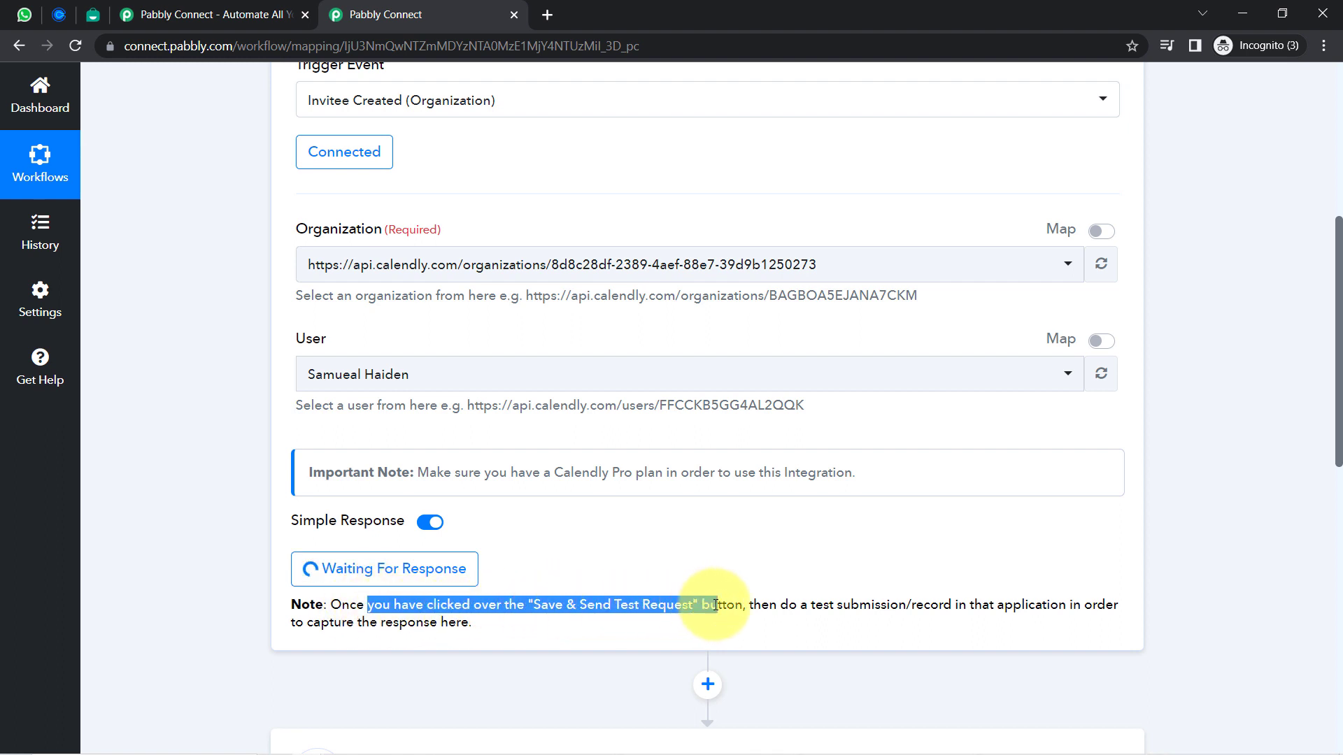
left_click_drag(812, 605, 1035, 627)
left_click(989, 612)
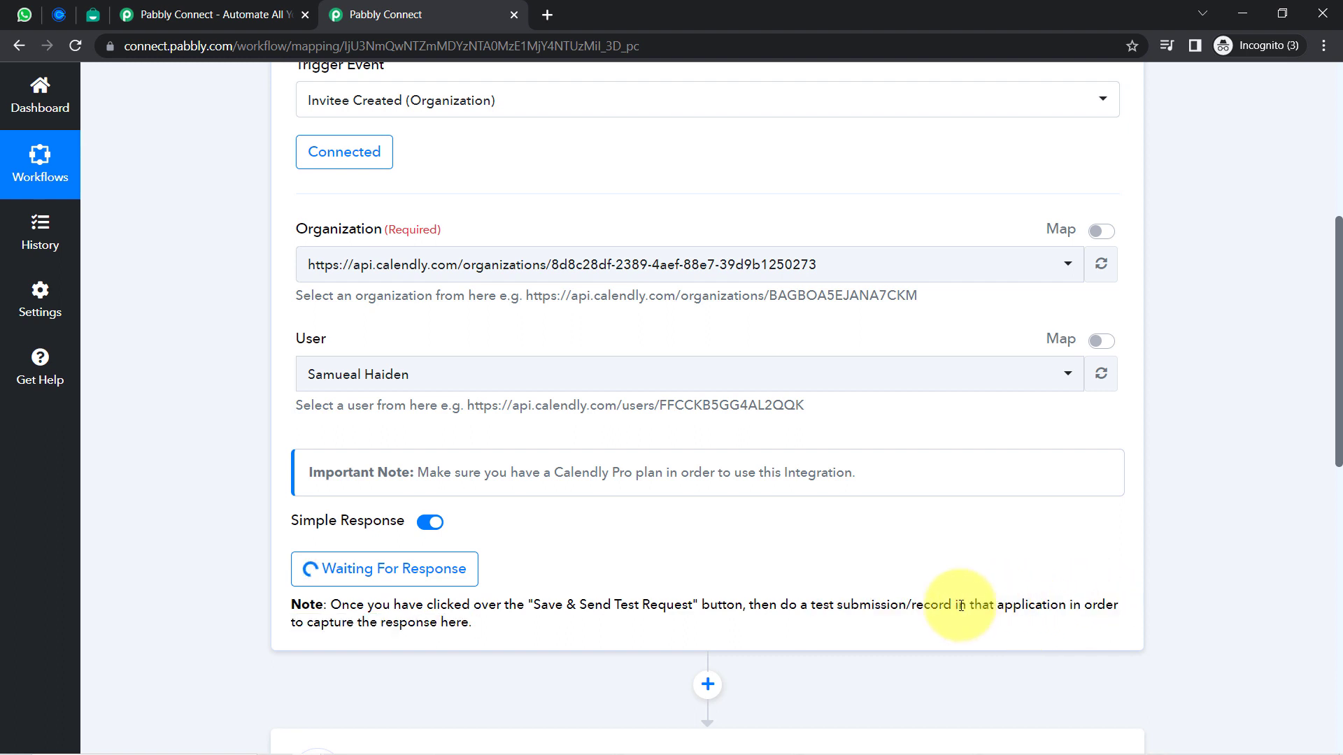
left_click_drag(816, 610, 927, 612)
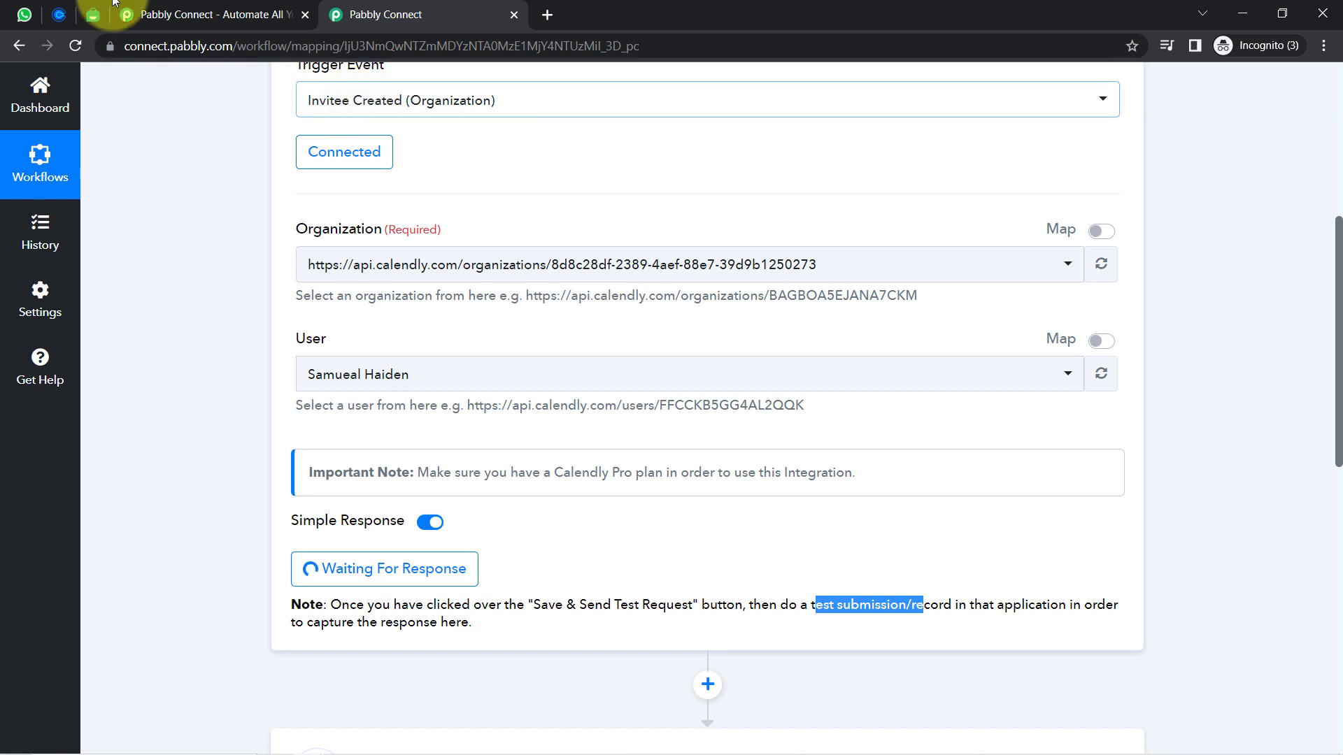
left_click(57, 12)
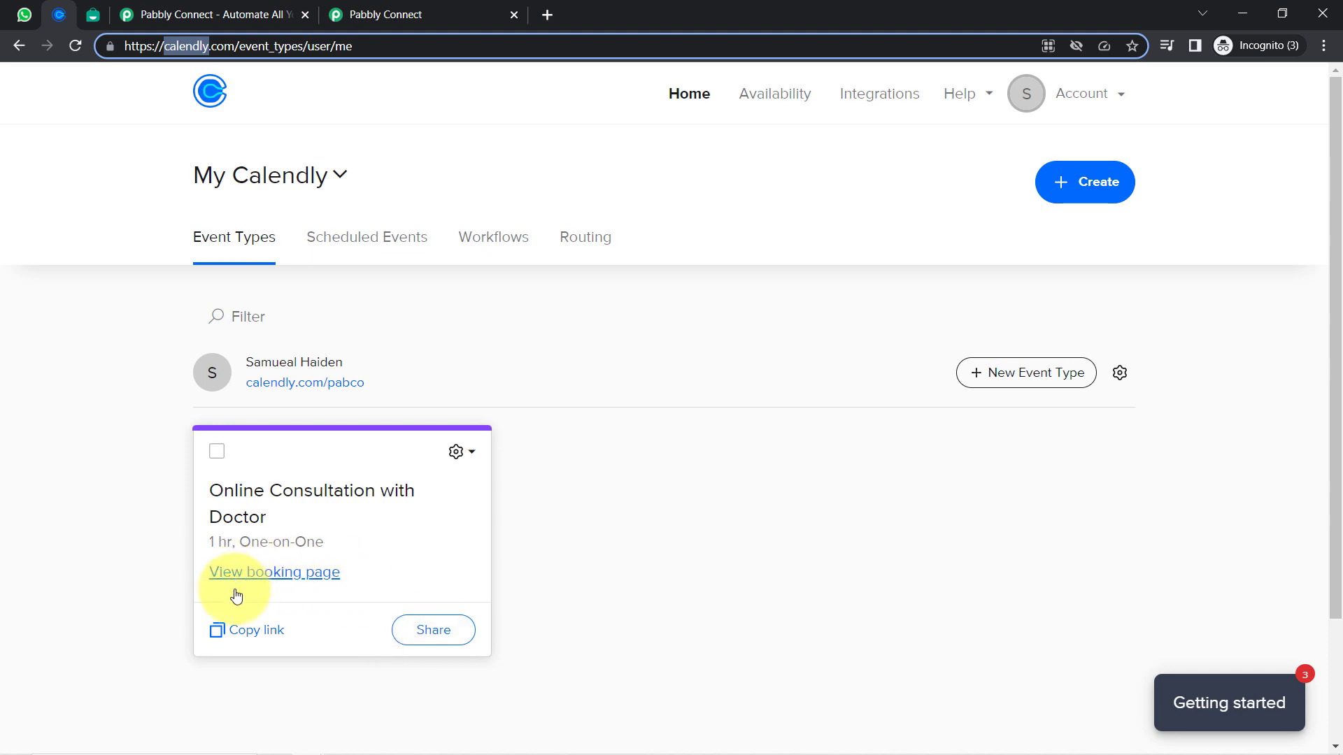
Open the consultation's booking link in a new tab and pick 9:00am on April 18
left_click(253, 635)
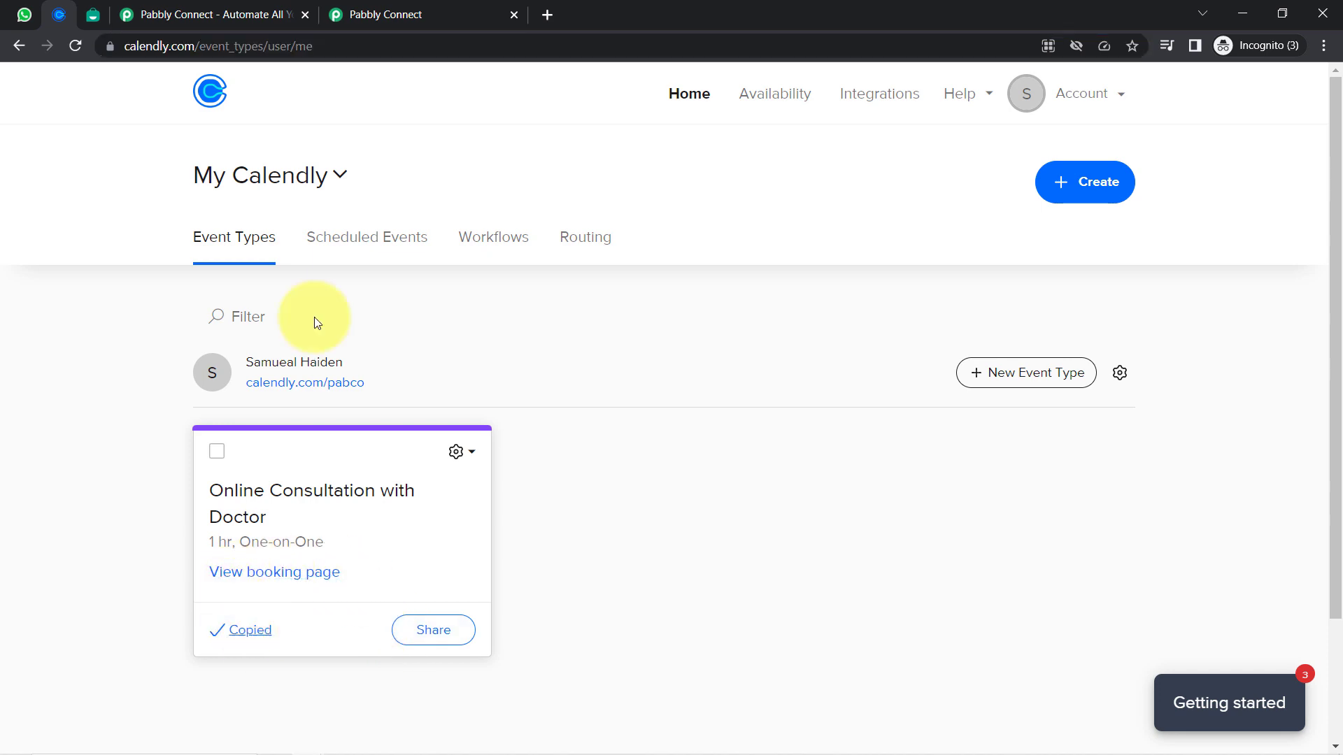
left_click(548, 14)
type("https://calendly.com/pabco/poetry-workshop")
key("Return")
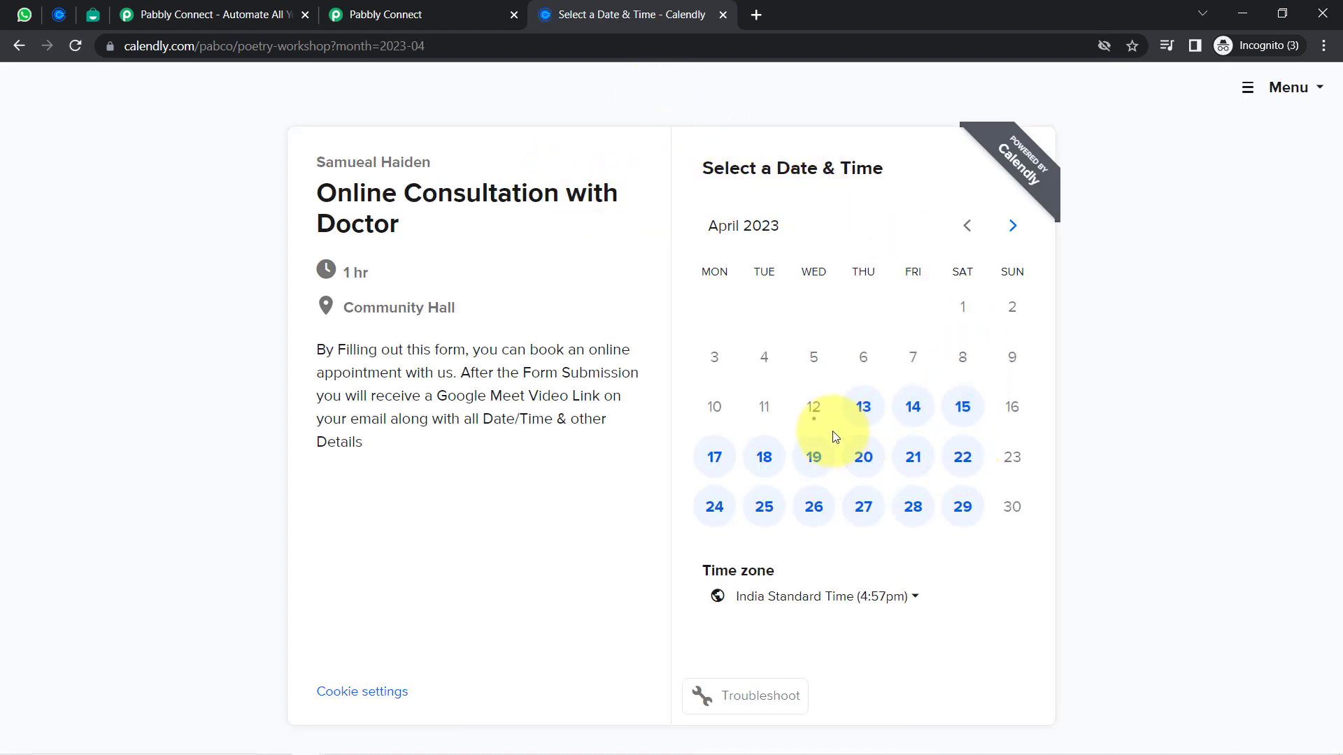
left_click_drag(353, 193, 411, 233)
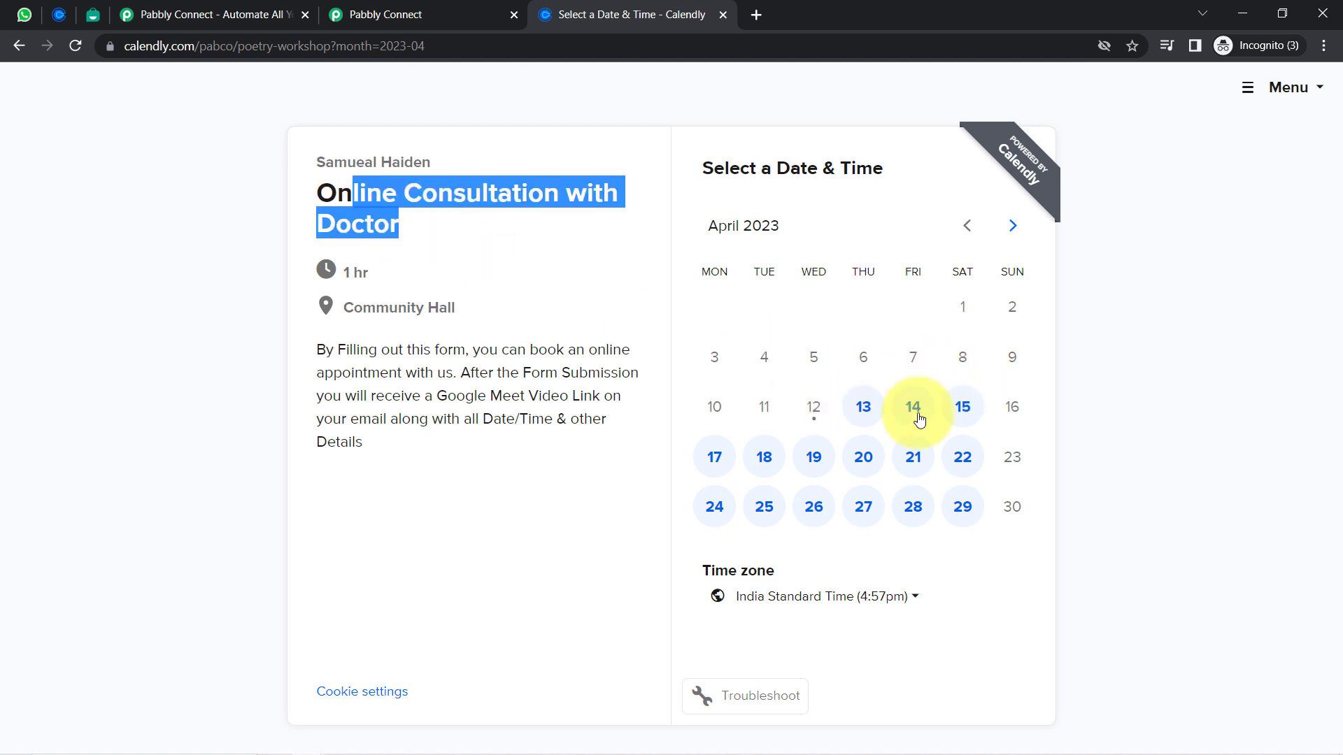
left_click(762, 459)
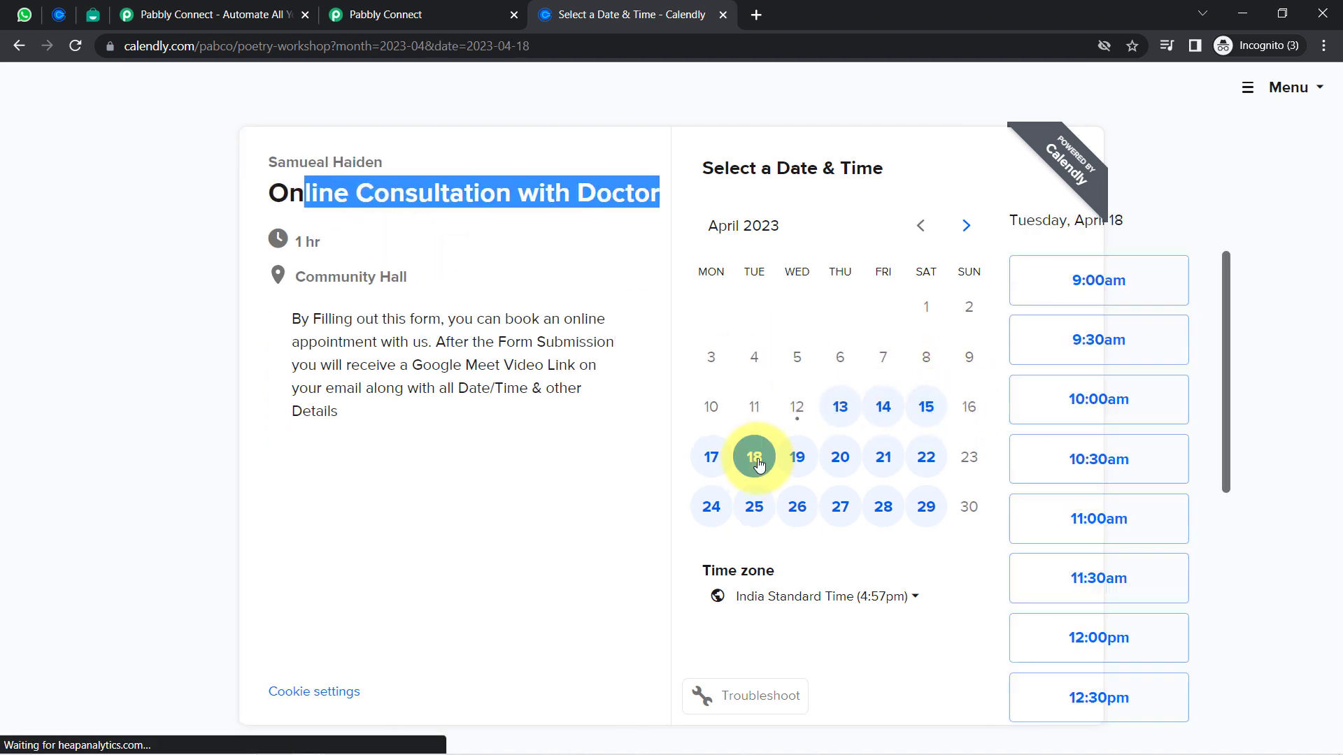
left_click(1035, 294)
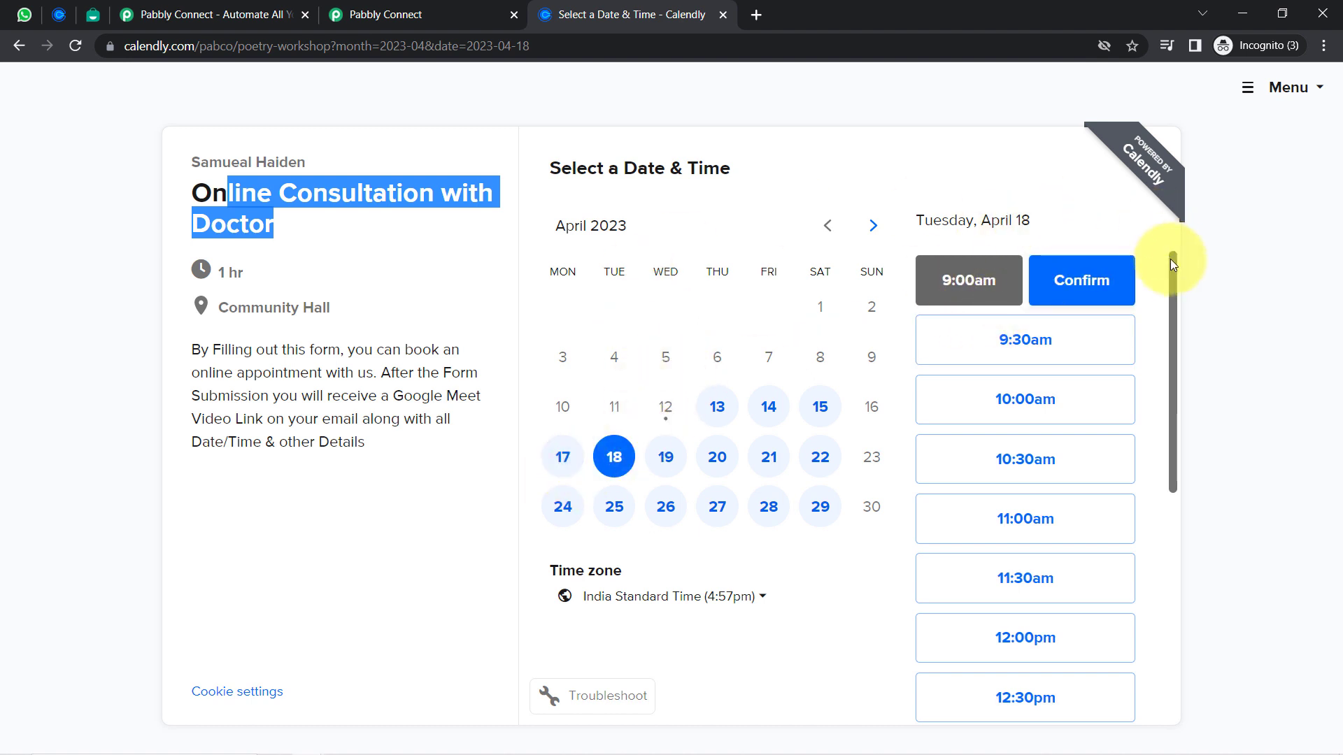
left_click(1084, 280)
Fill in the invitee's email and contact number, and schedule the event
left_click(606, 242)
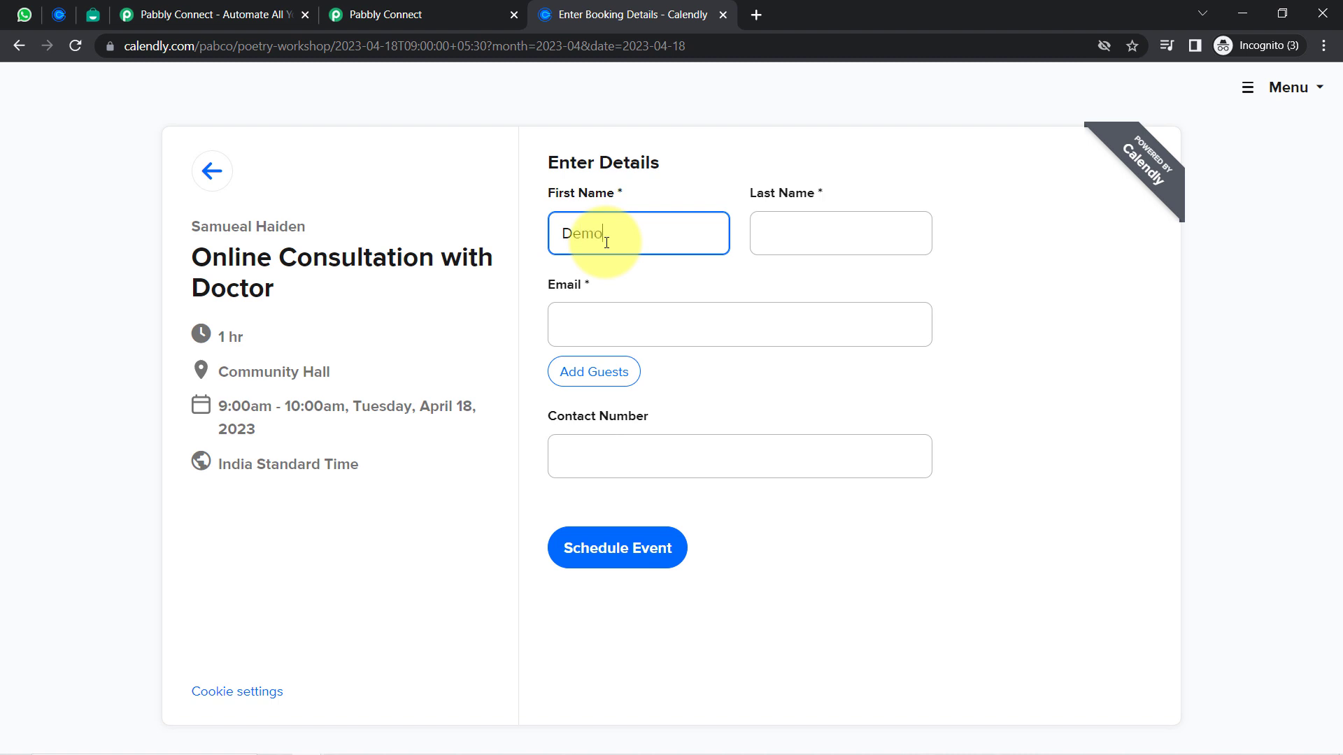
key("Tab")
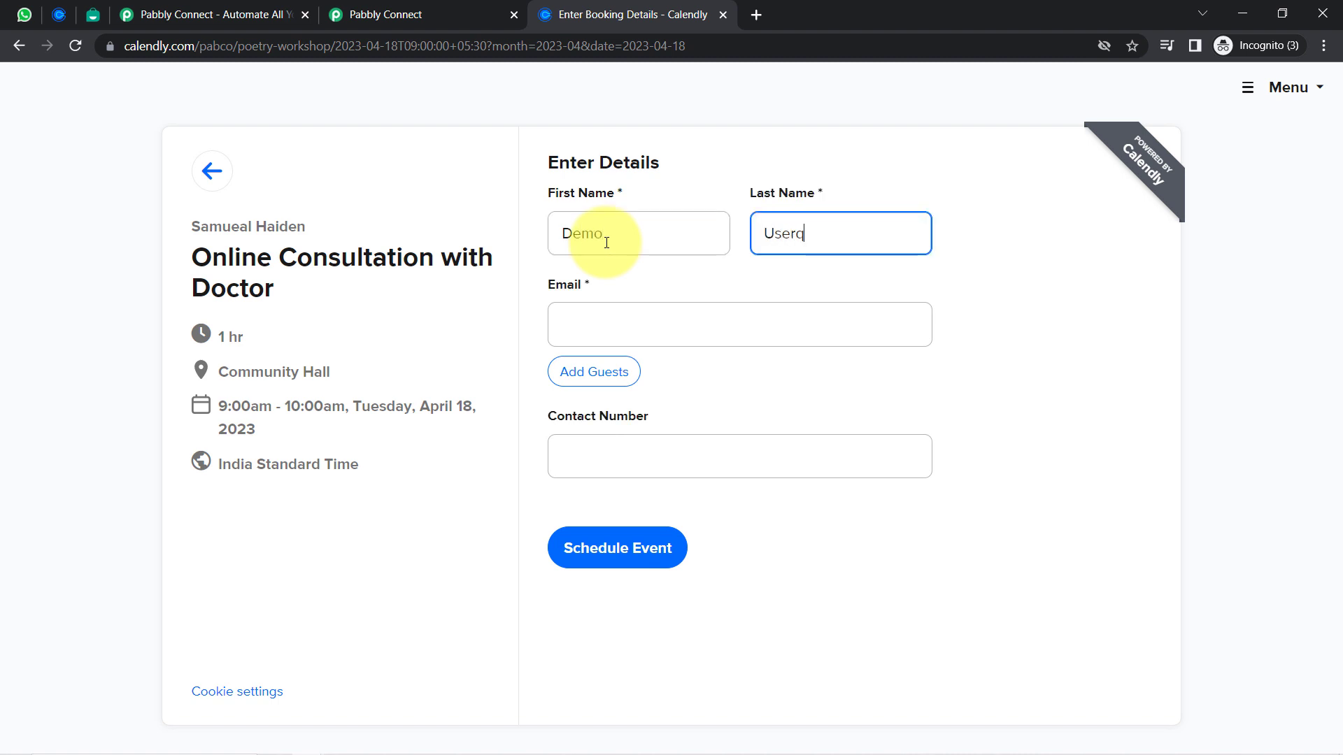
key("Tab")
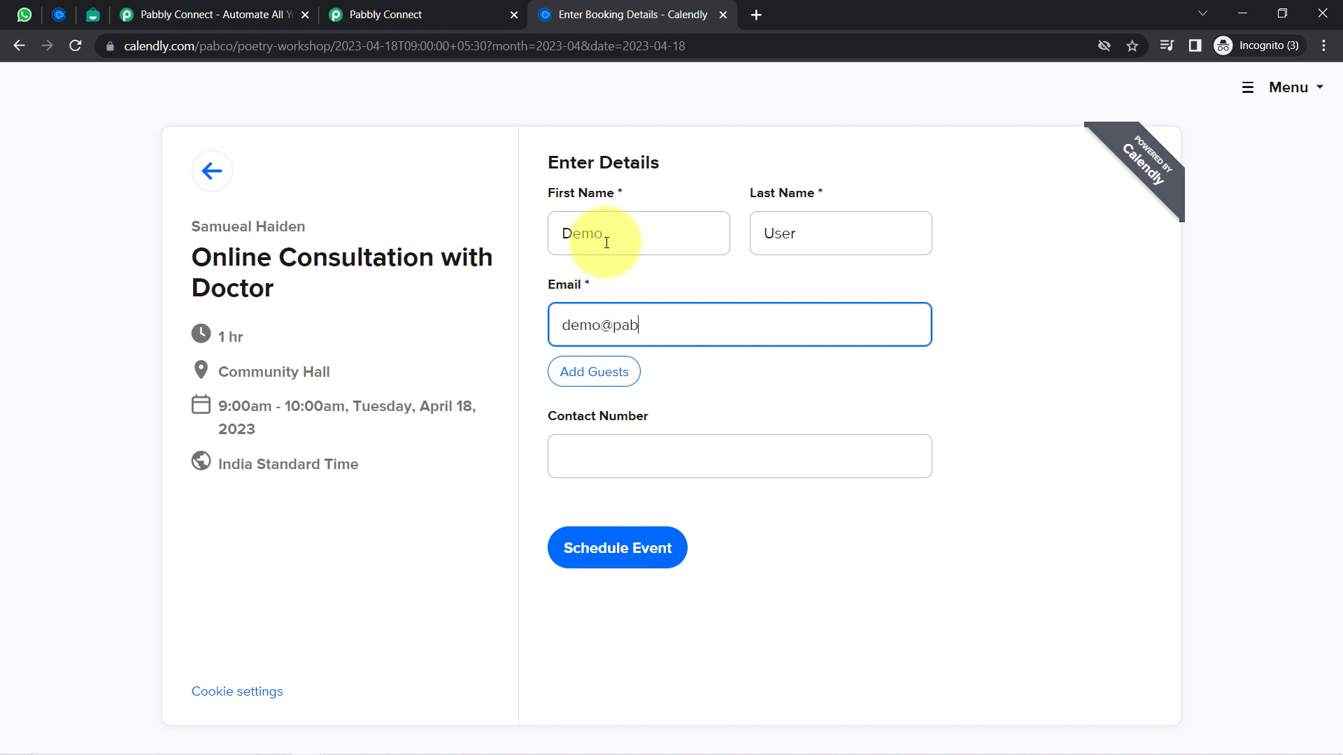
key("Tab")
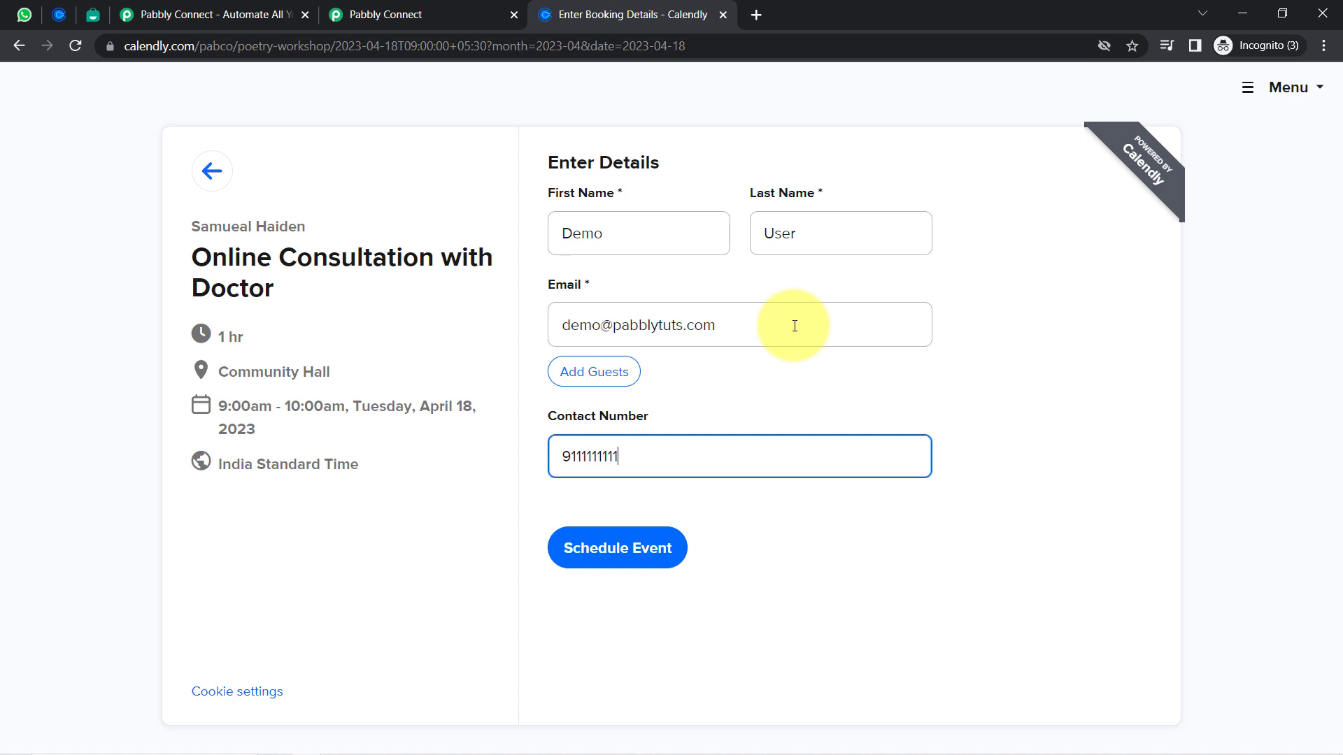
type("9111111111")
left_click(610, 558)
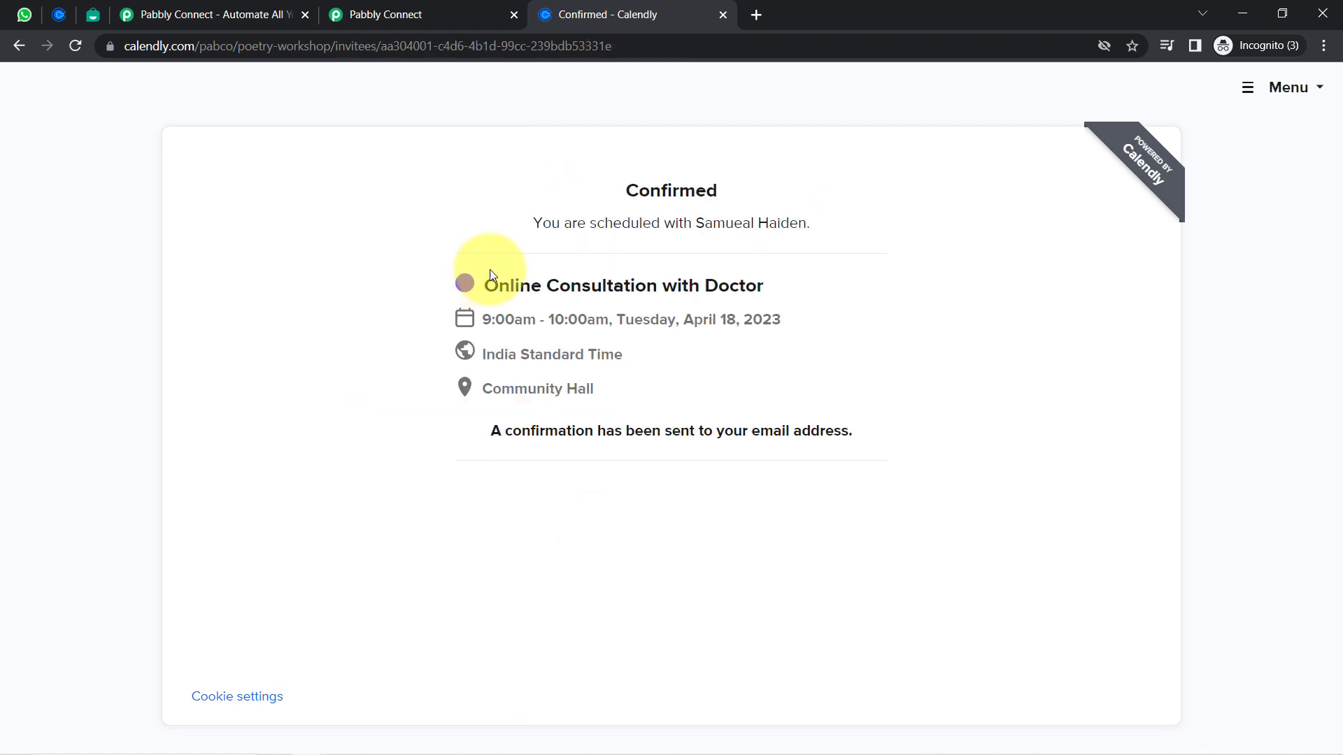
left_click_drag(571, 223, 798, 222)
left_click_drag(505, 430, 774, 430)
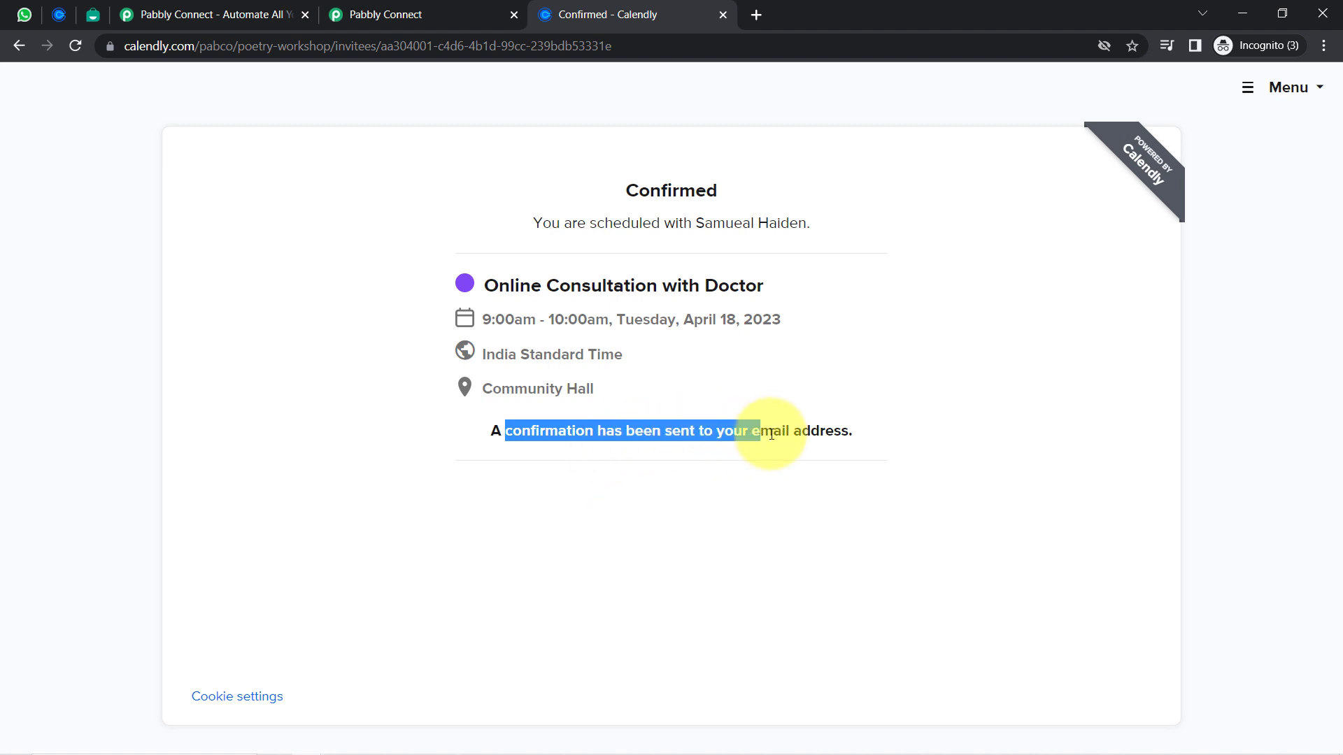
left_click(481, 5)
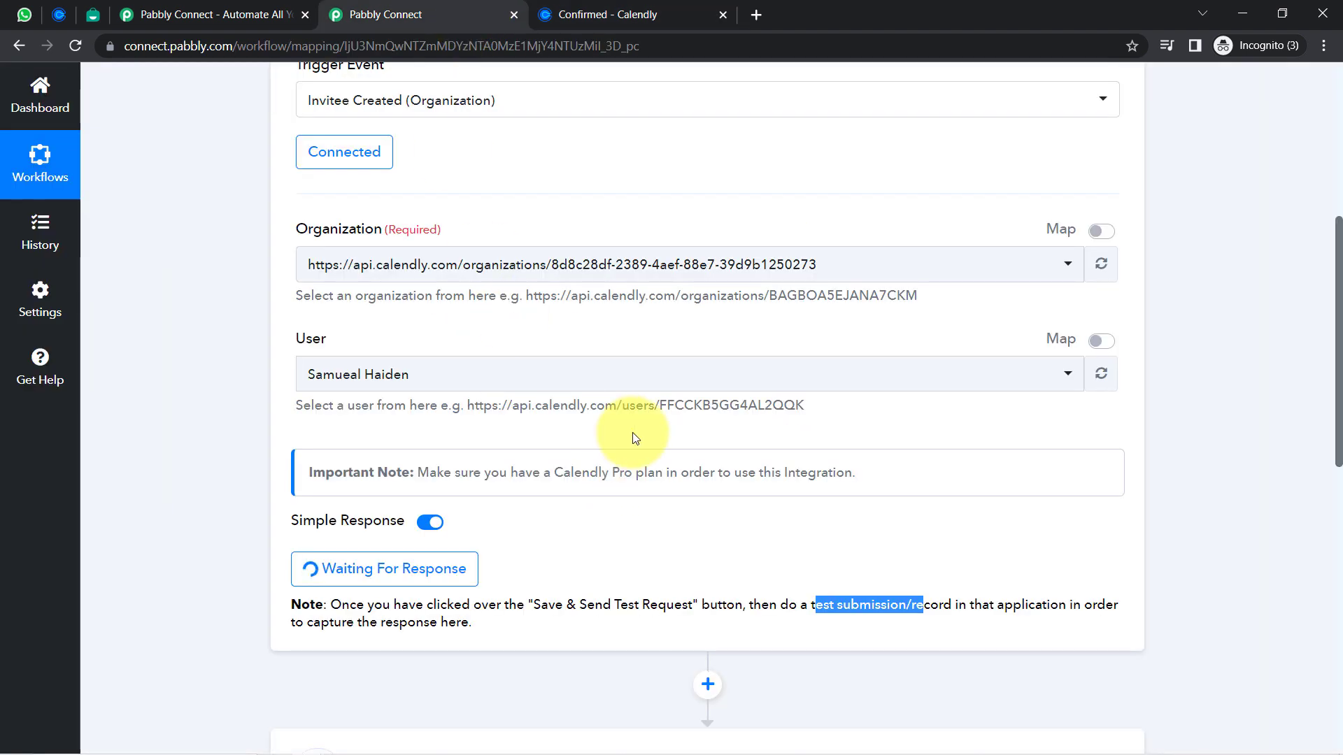
left_click_drag(1339, 365, 1332, 444)
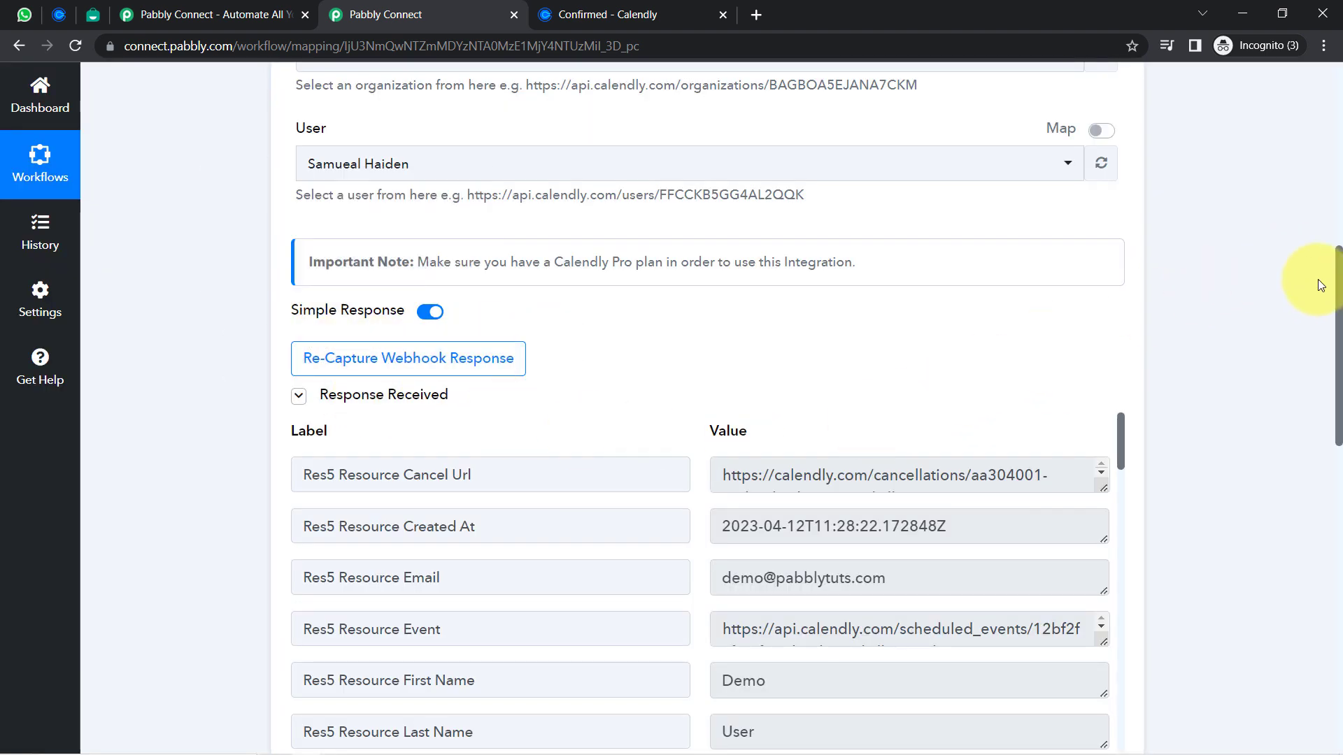
left_click_drag(1339, 283, 1333, 354)
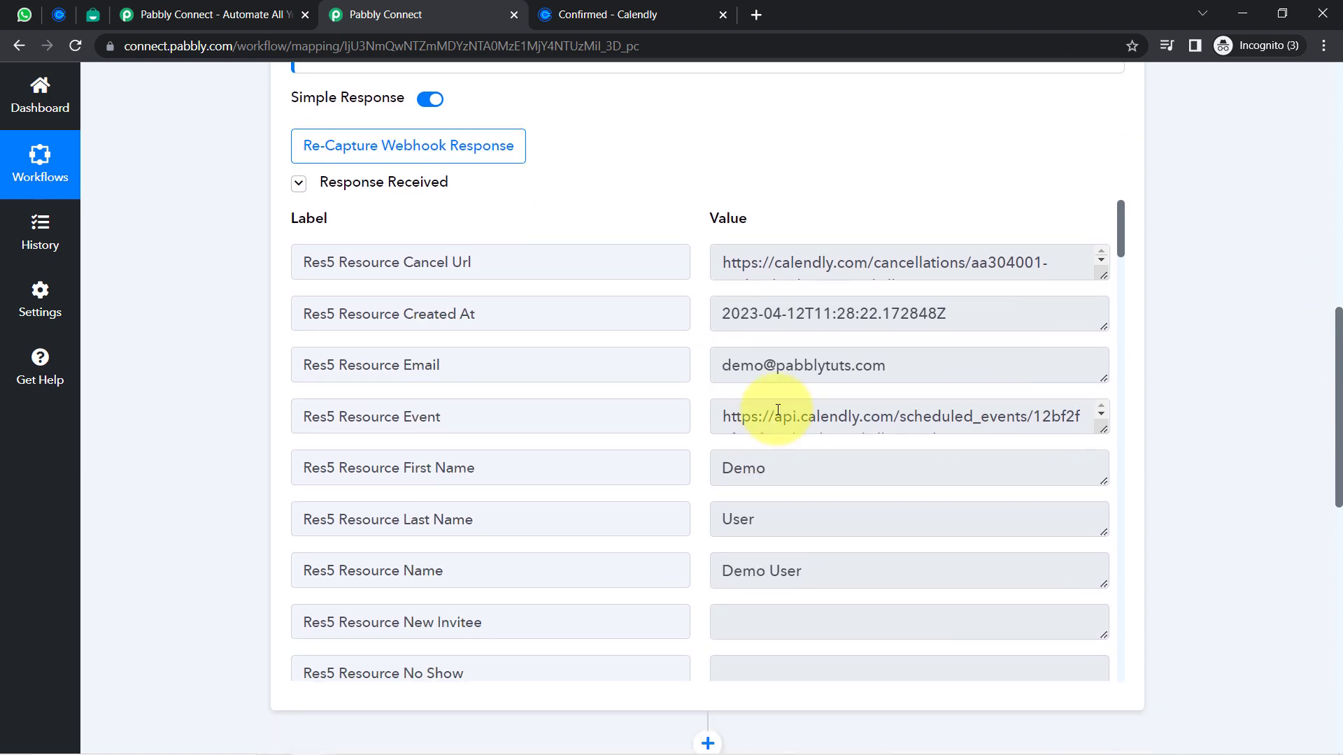
left_click_drag(760, 369, 930, 354)
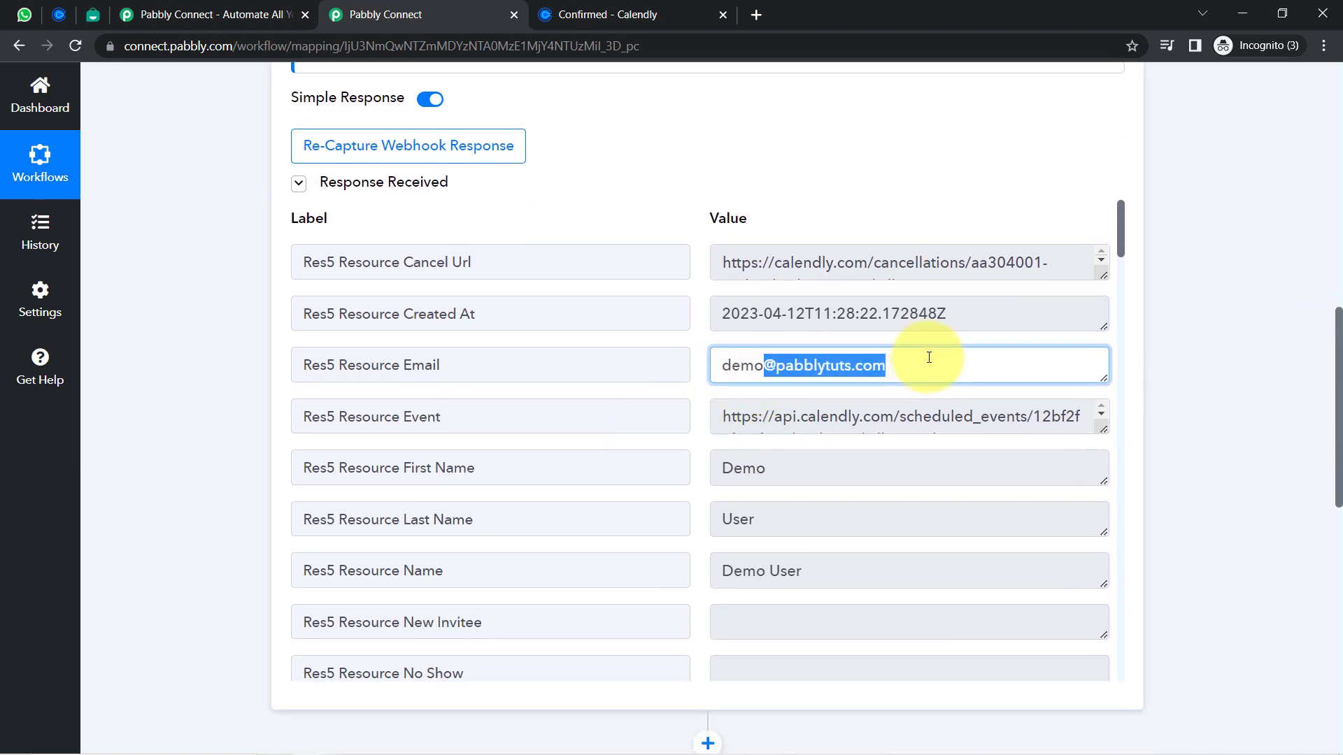
left_click_drag(798, 312, 984, 312)
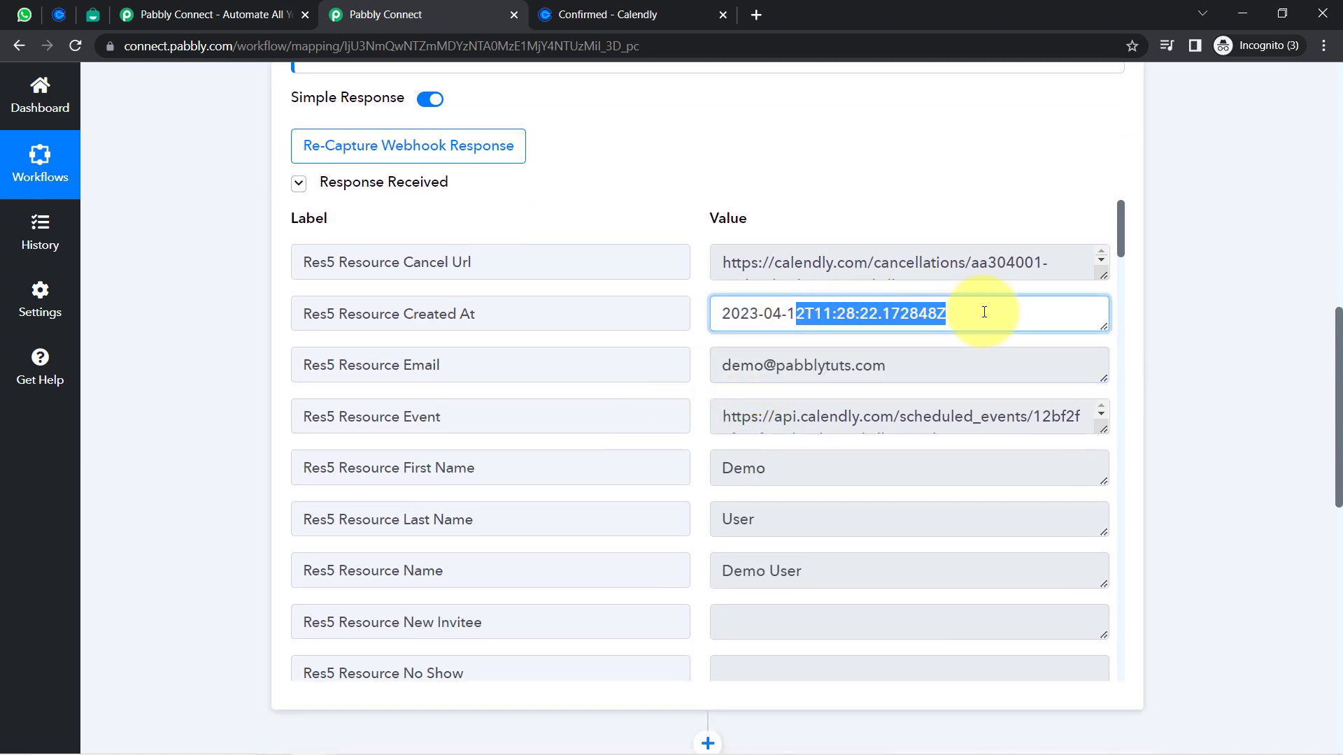
left_click_drag(1122, 237, 1122, 260)
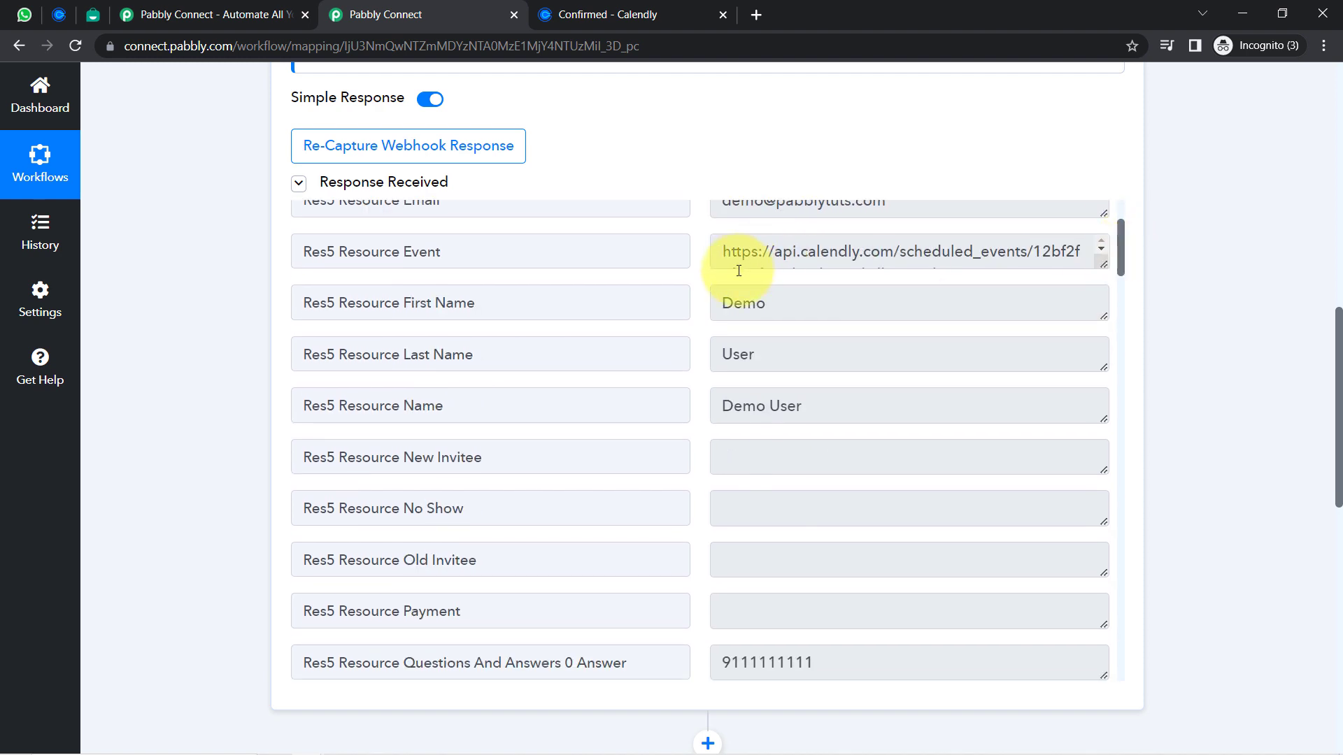
double_click(738, 301)
double_click(737, 353)
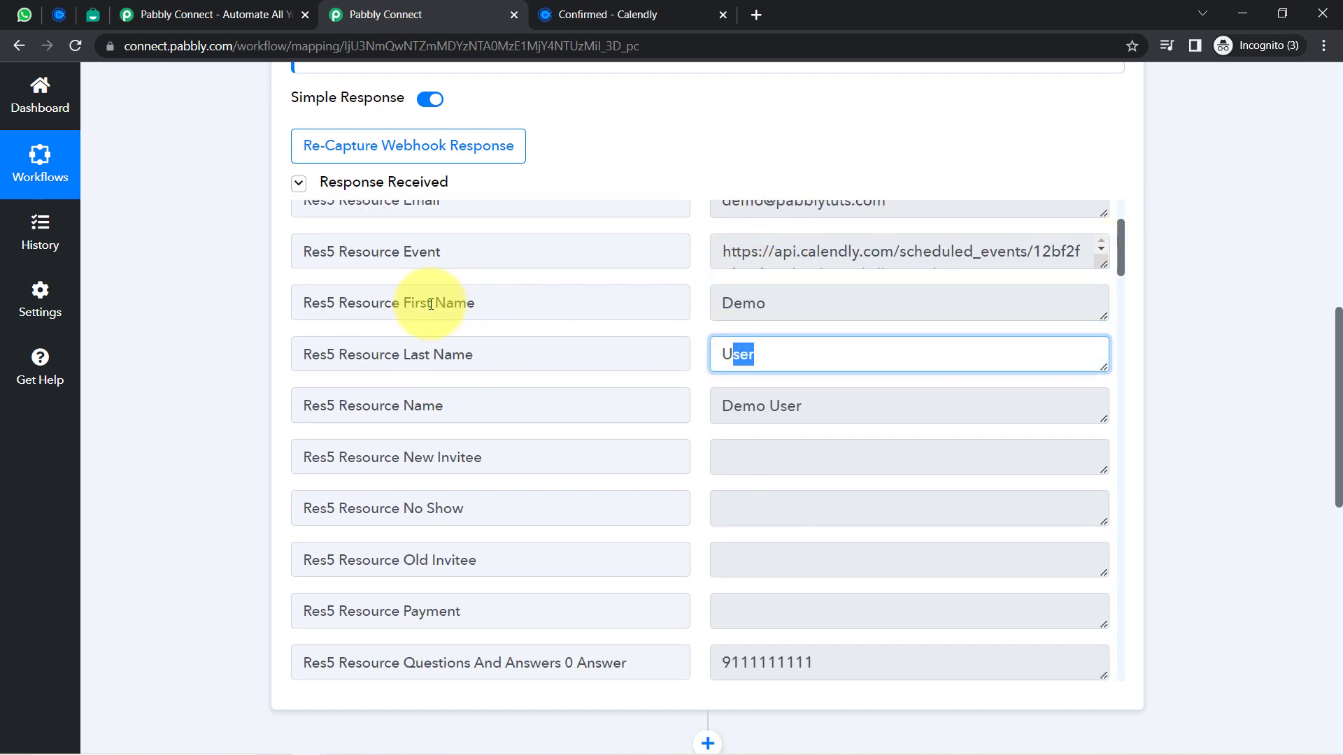
left_click_drag(431, 303, 494, 300)
double_click(454, 354)
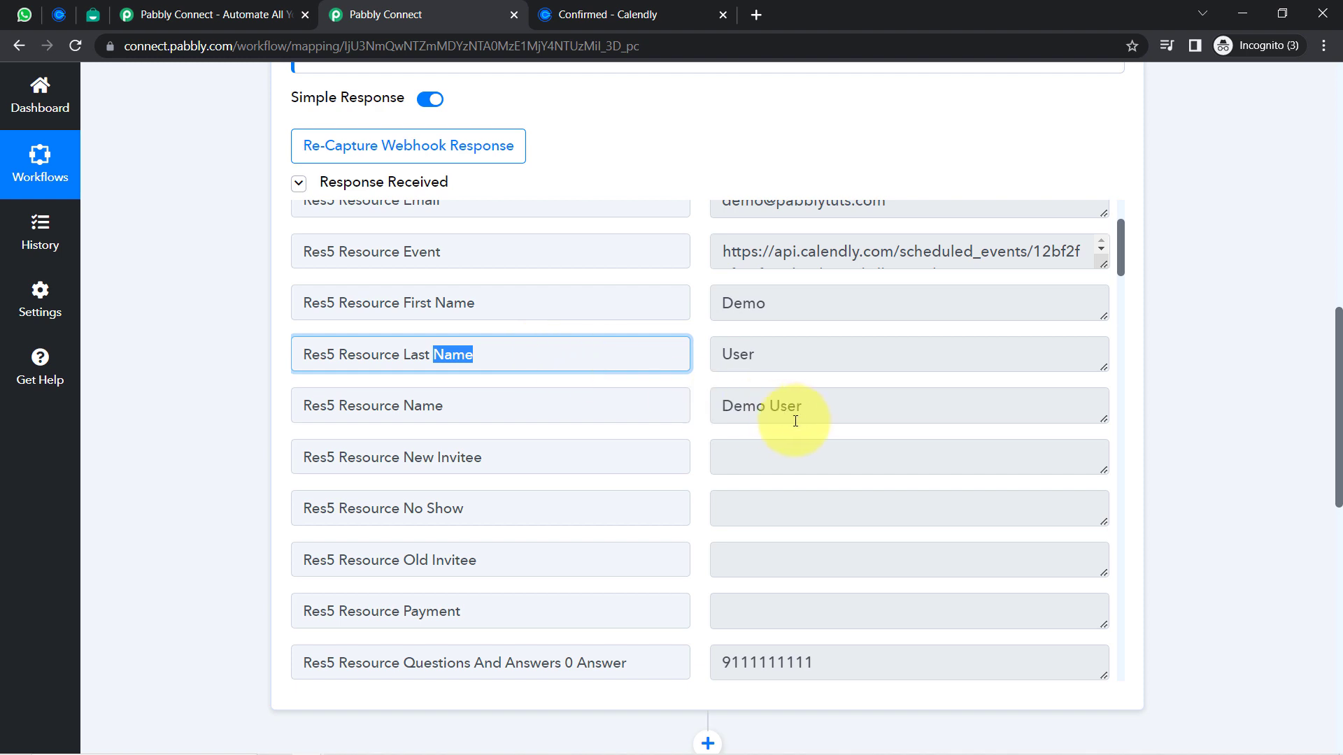
left_click_drag(803, 407, 723, 407)
left_click_drag(1124, 262, 1114, 304)
left_click_drag(767, 280, 708, 291)
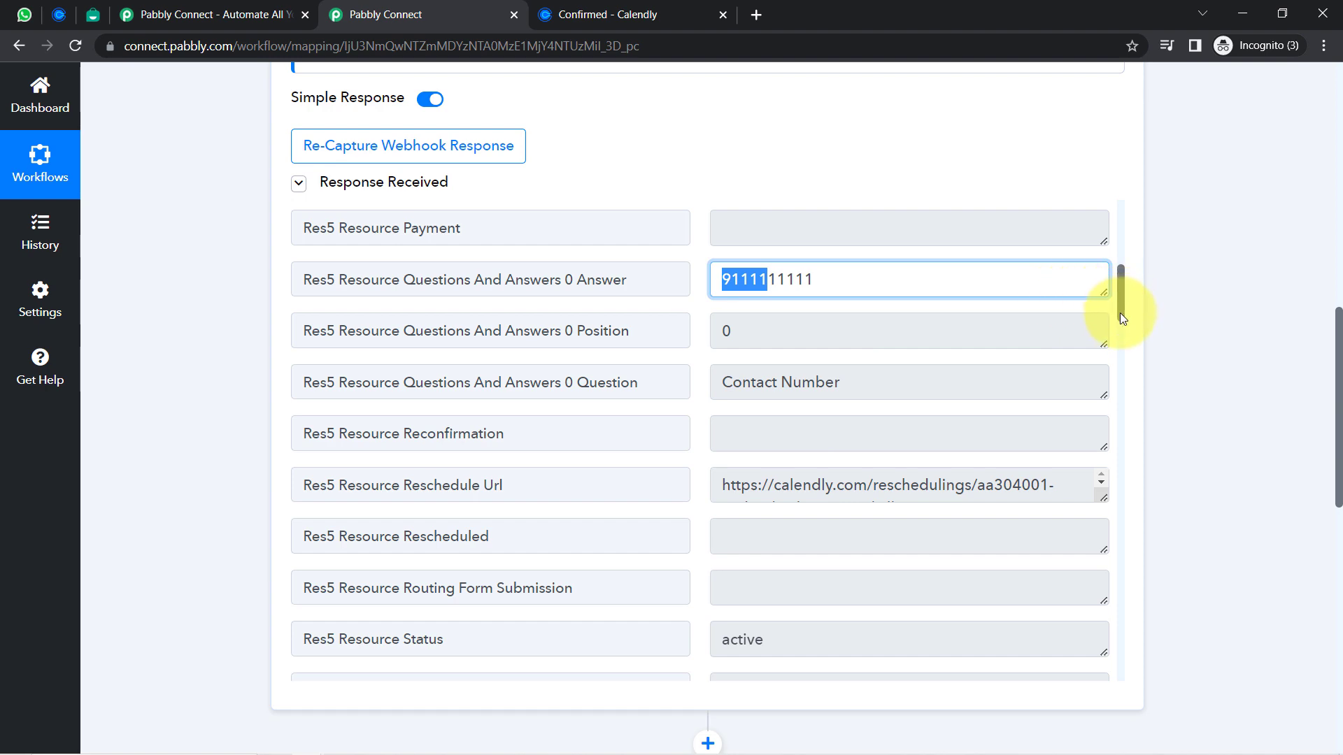
left_click_drag(1119, 313, 1122, 476)
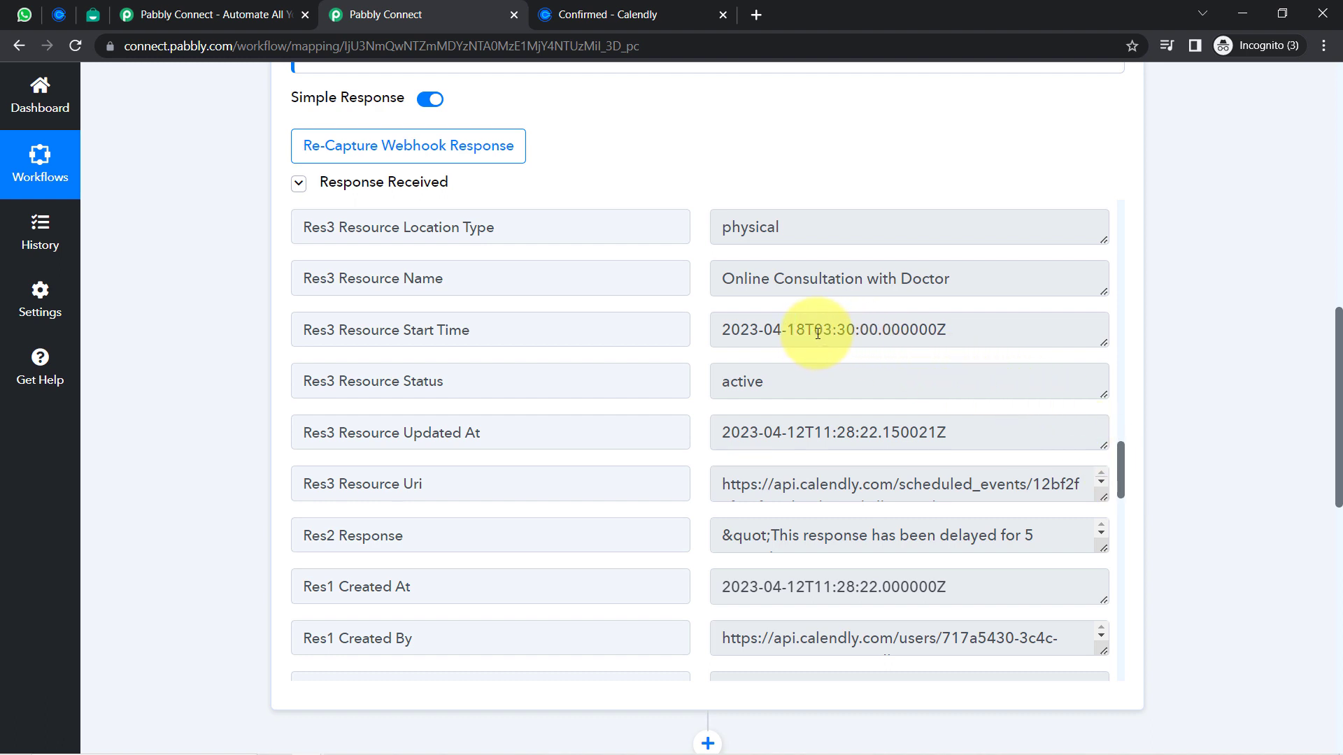
left_click_drag(815, 334, 903, 333)
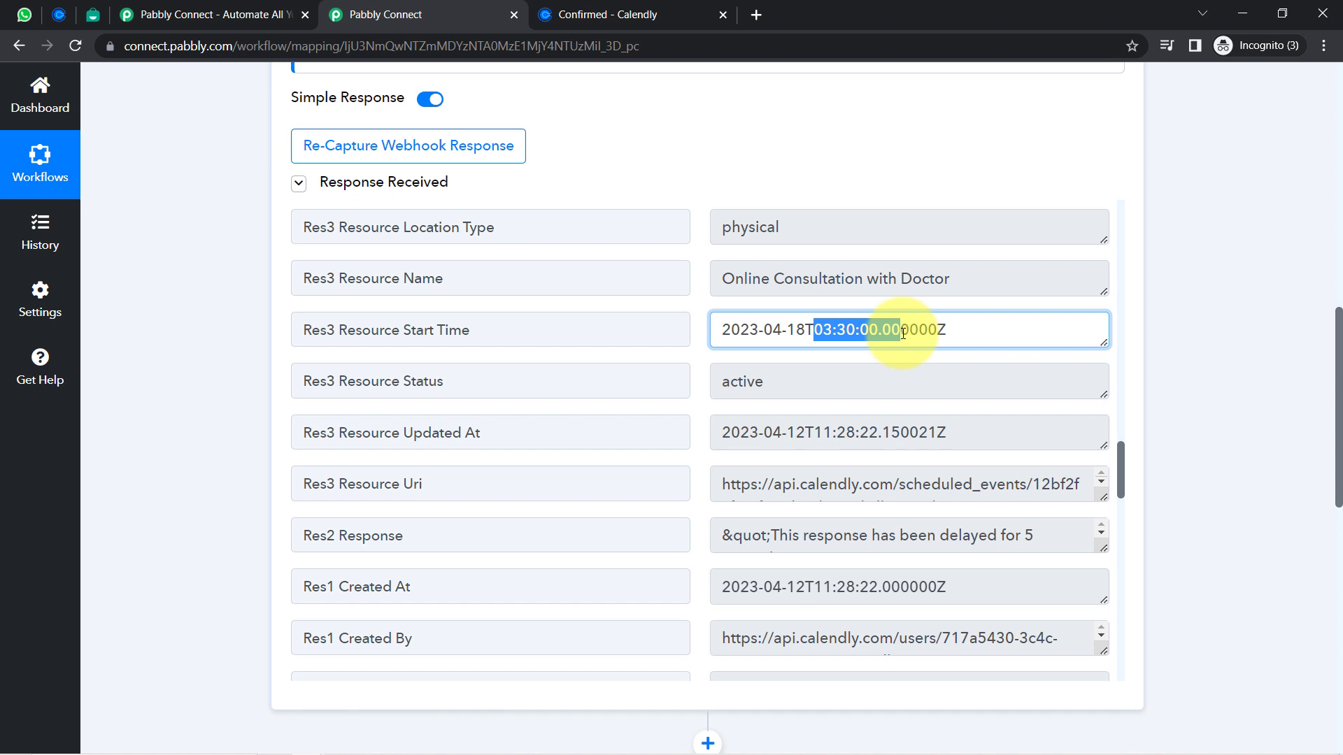
left_click(939, 330)
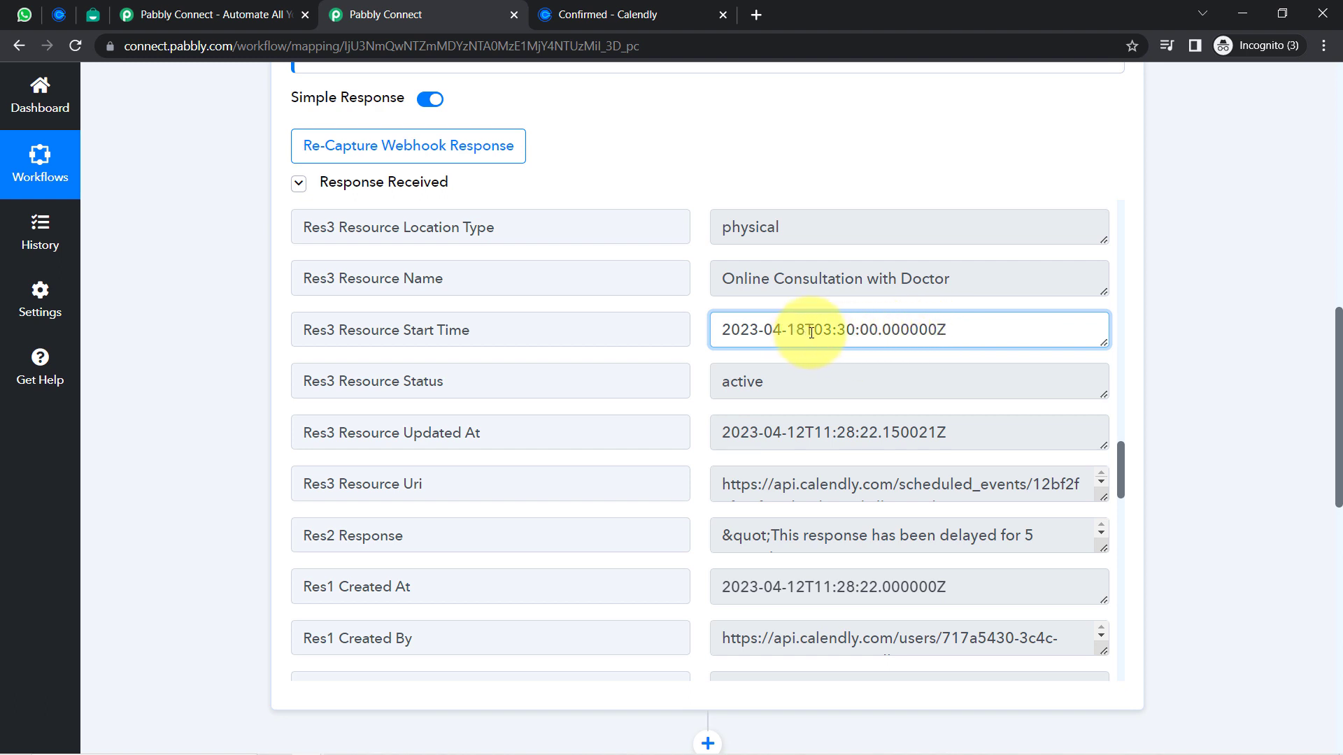
left_click_drag(811, 332, 953, 333)
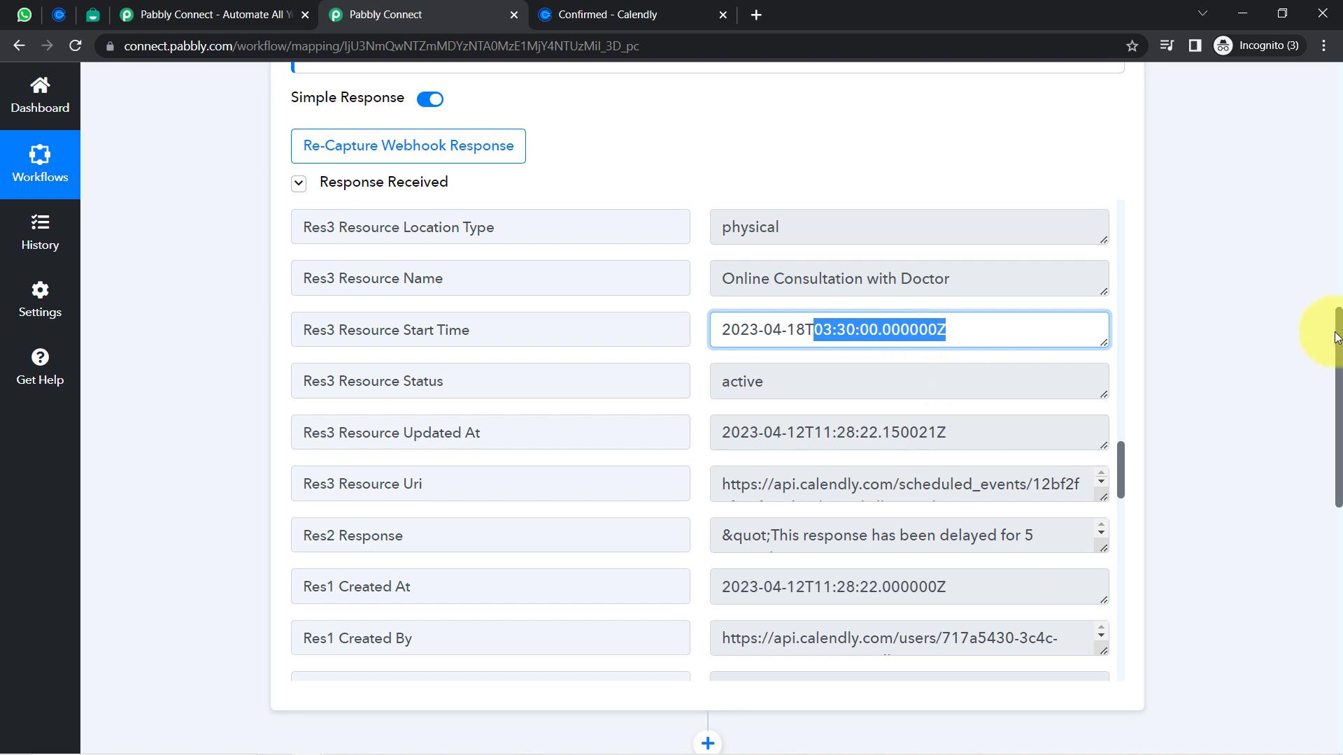
left_click_drag(1339, 364, 1327, 455)
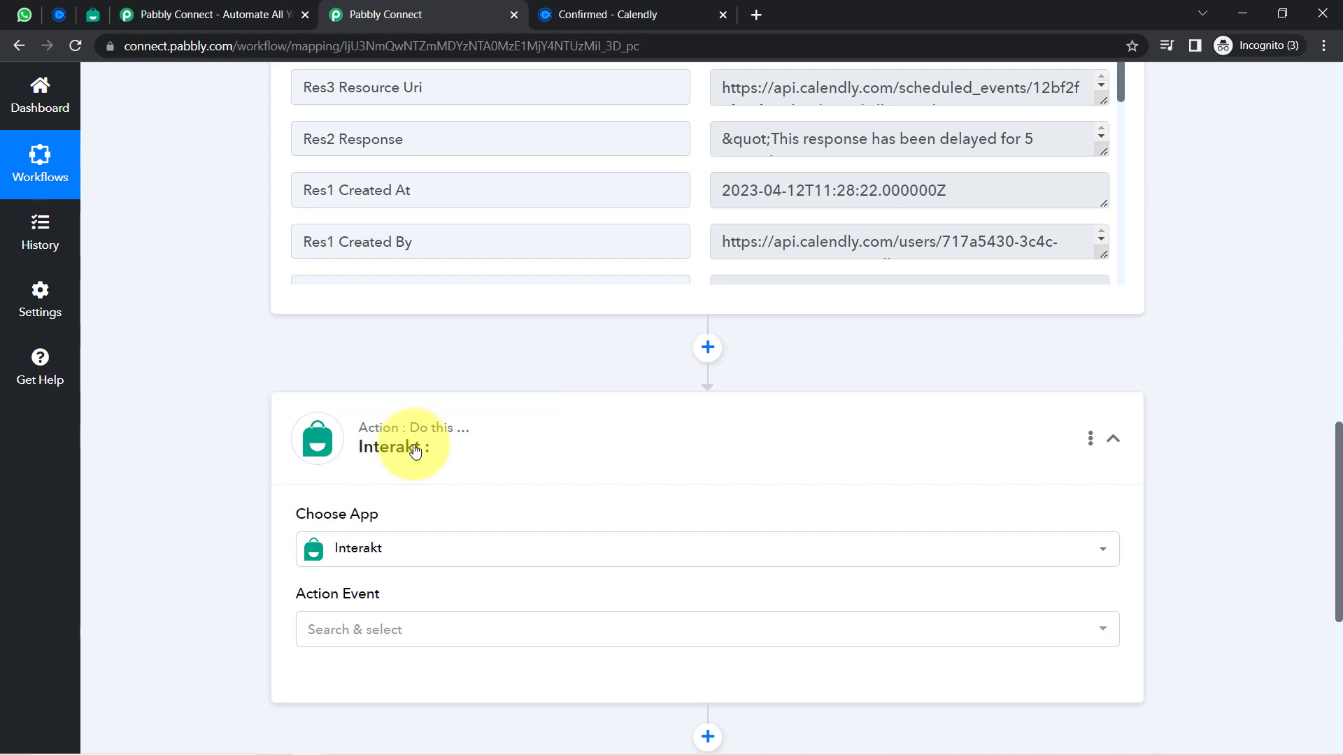
Add a Date/Time Formatter by Pabbly step with the Format Date with Time Zone action
left_click(360, 556)
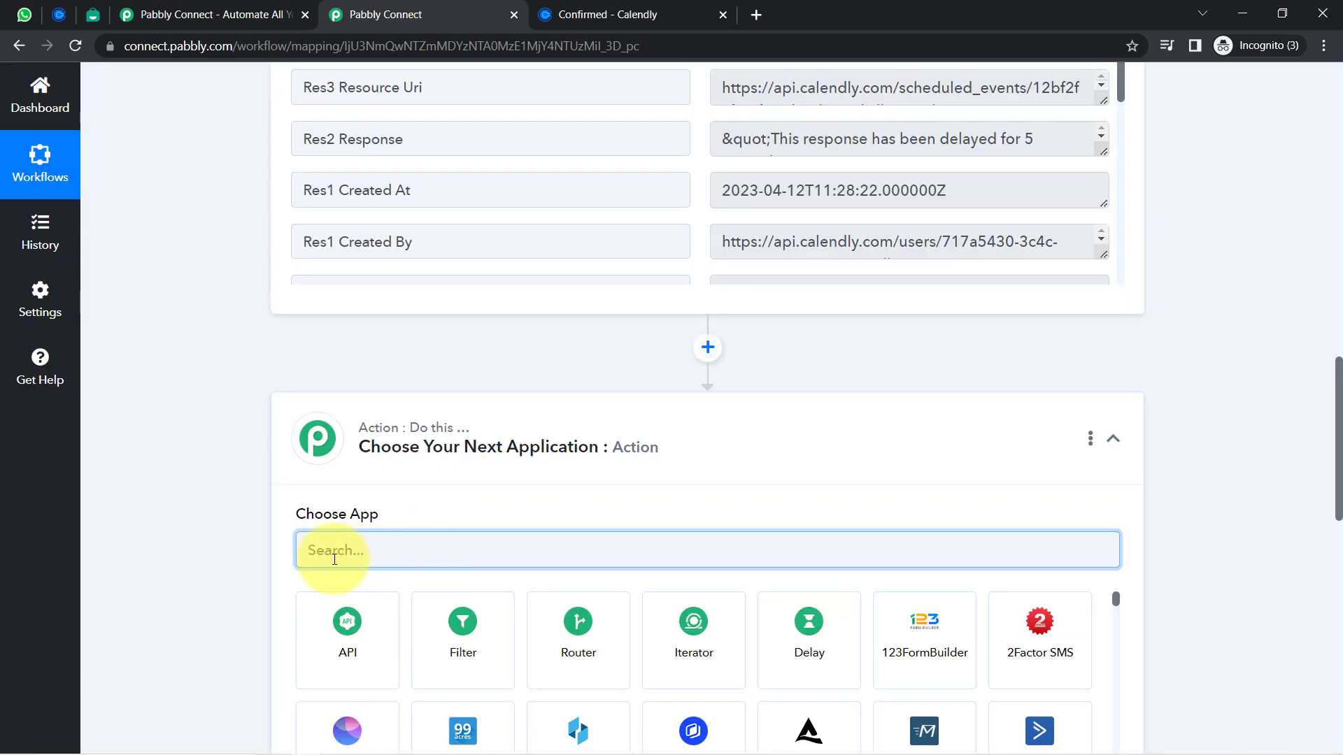
type("date")
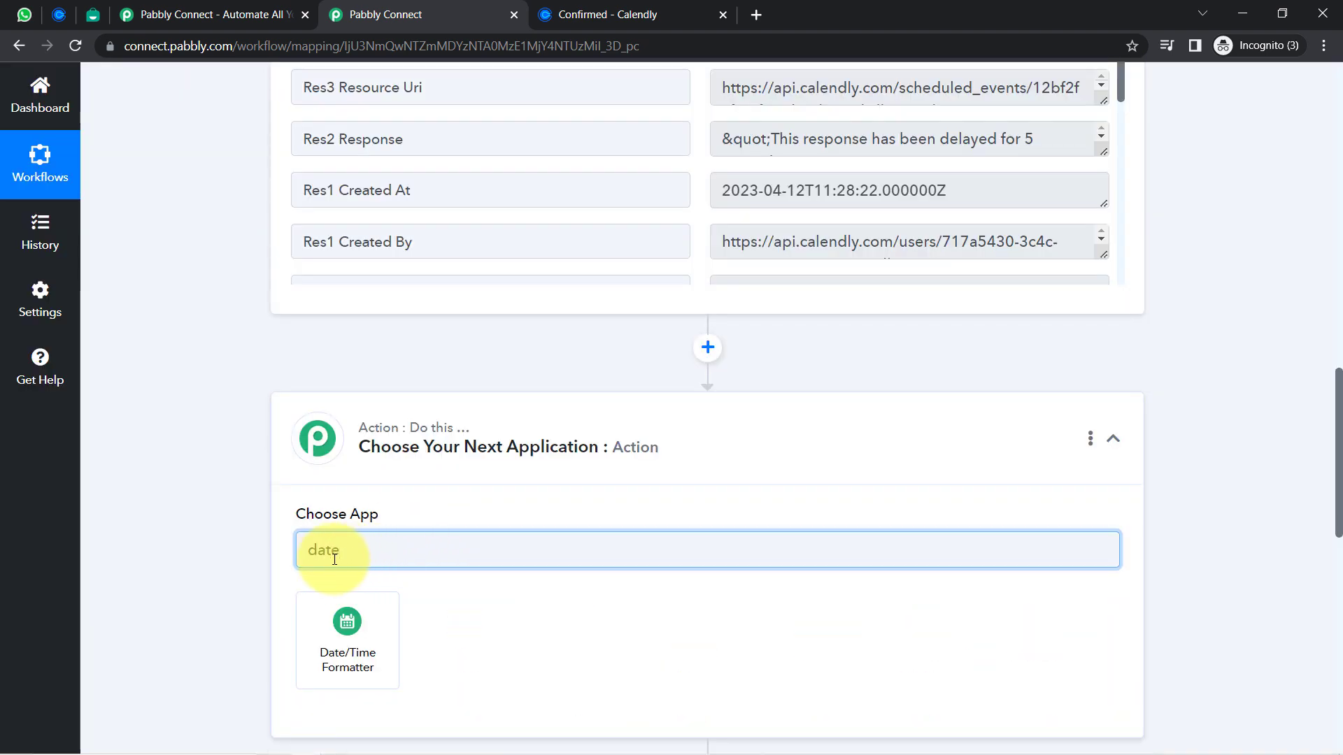
left_click(345, 615)
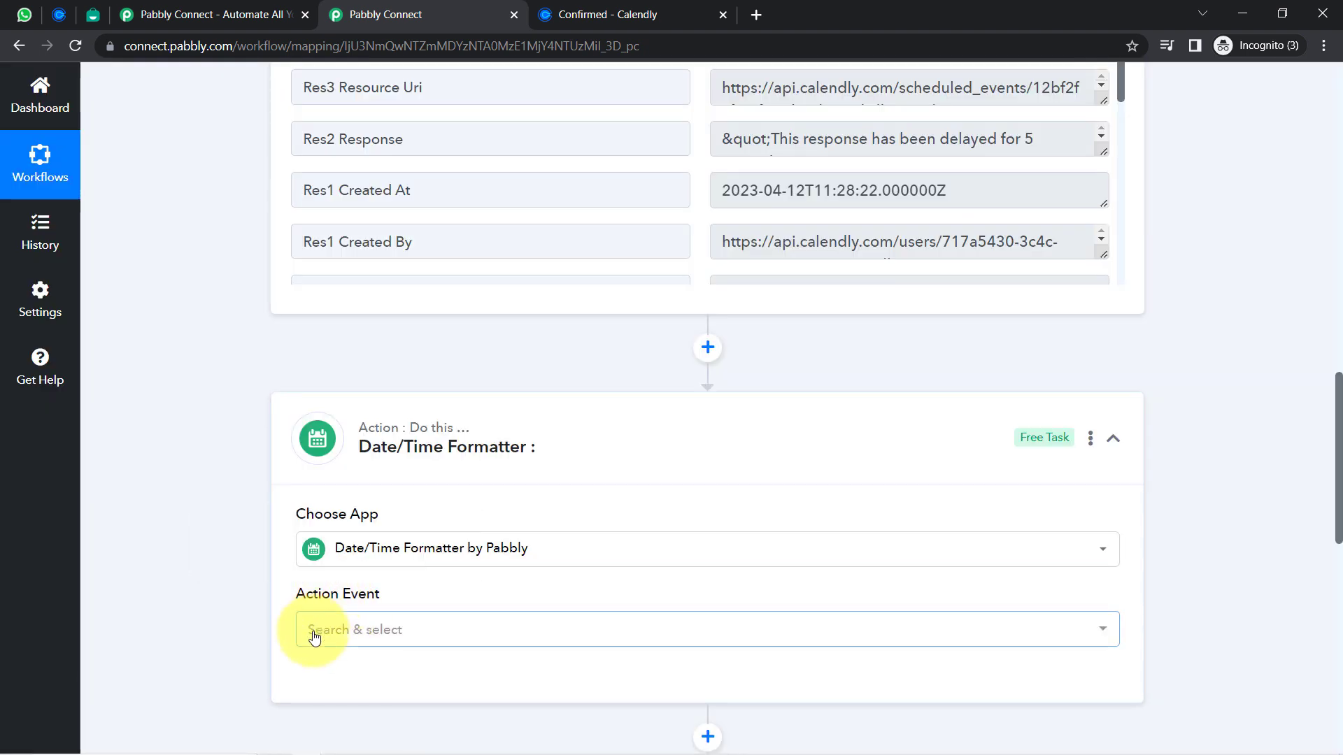
left_click(314, 633)
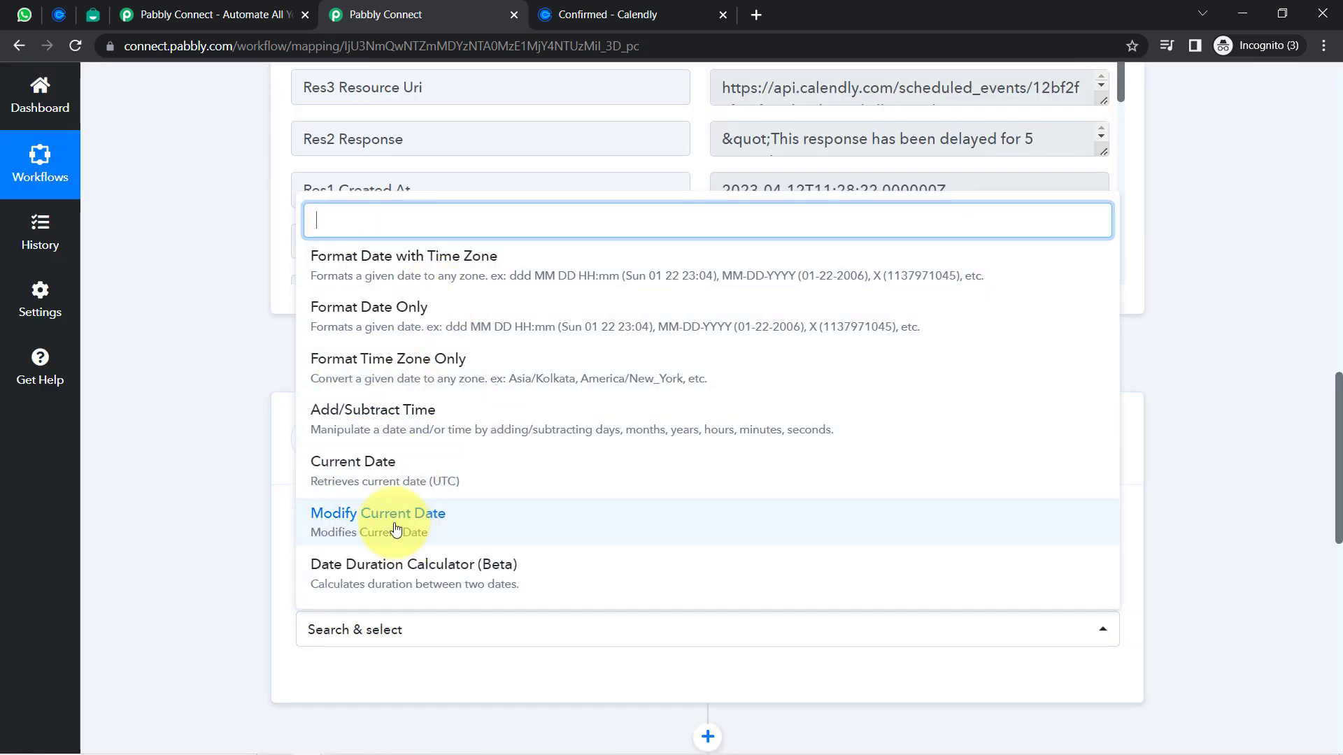
left_click(383, 279)
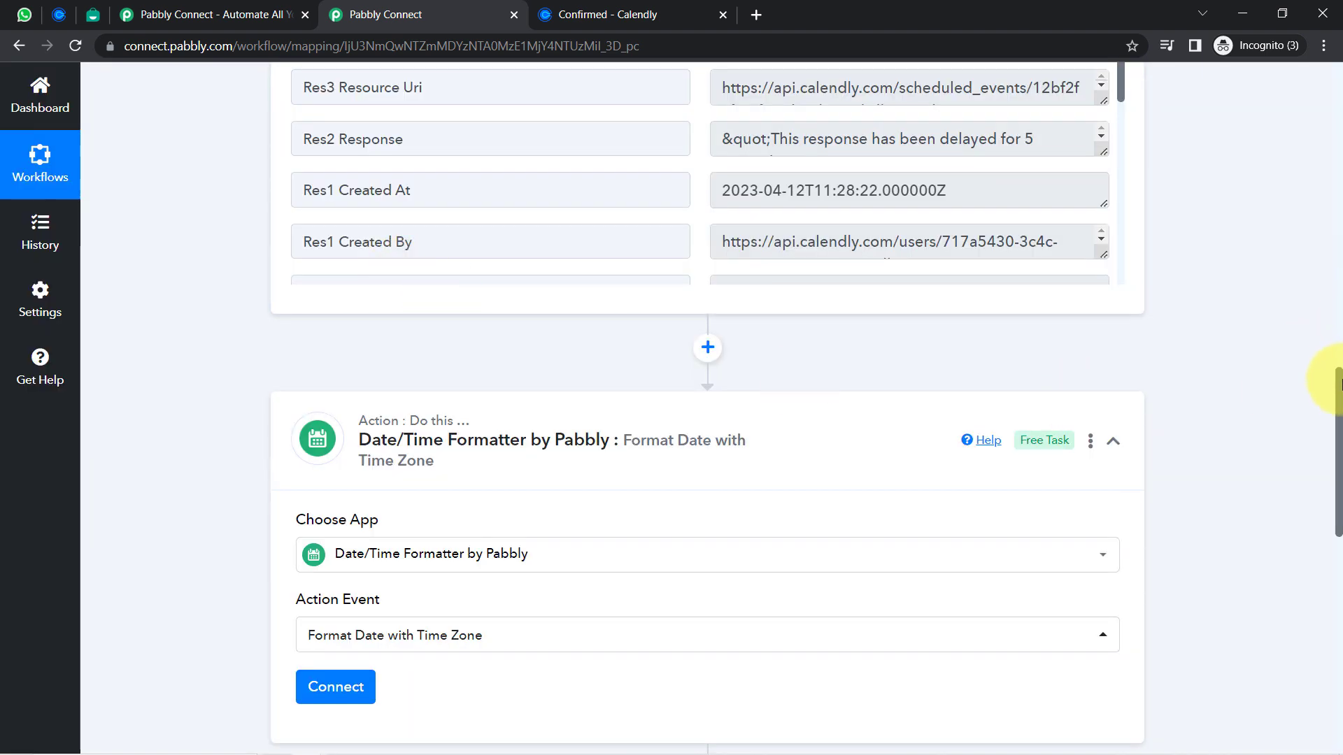
Connect the formatter step and look over the Res3 Resource Start Time value
left_click_drag(1337, 400, 1317, 491)
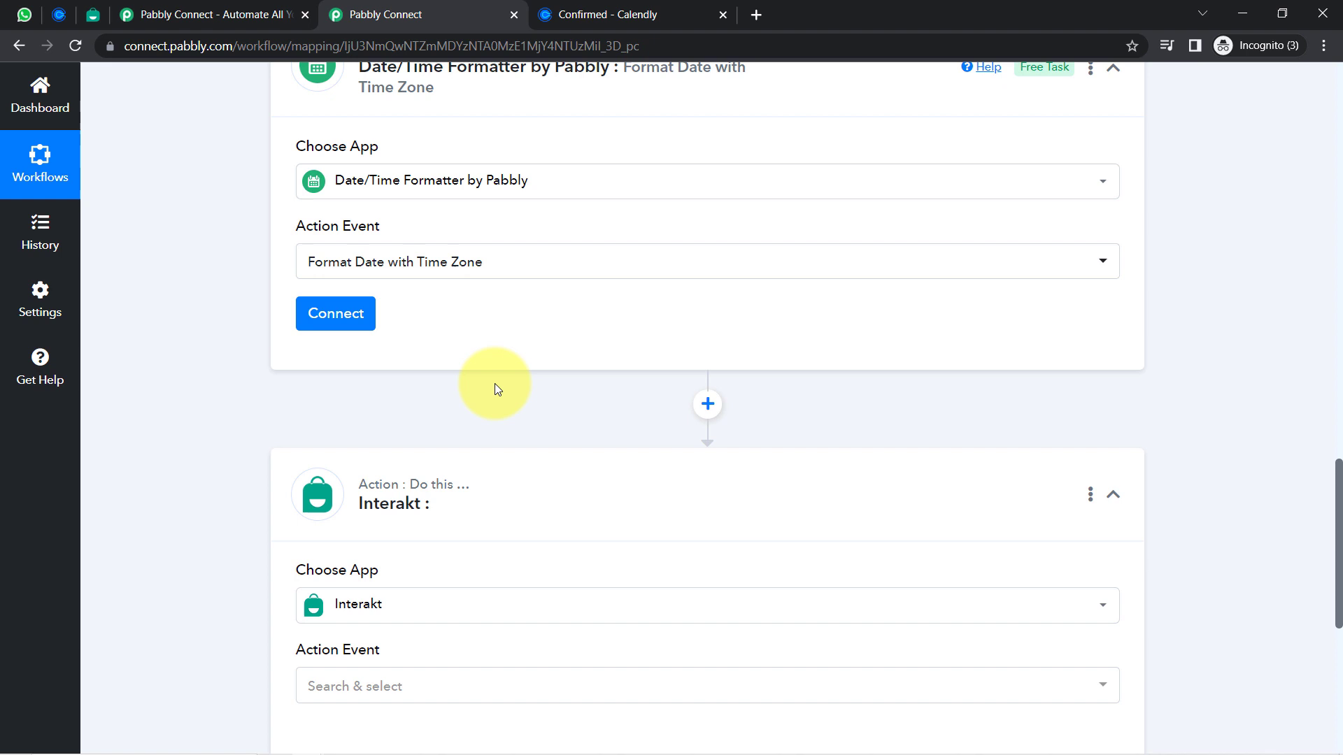
left_click(308, 321)
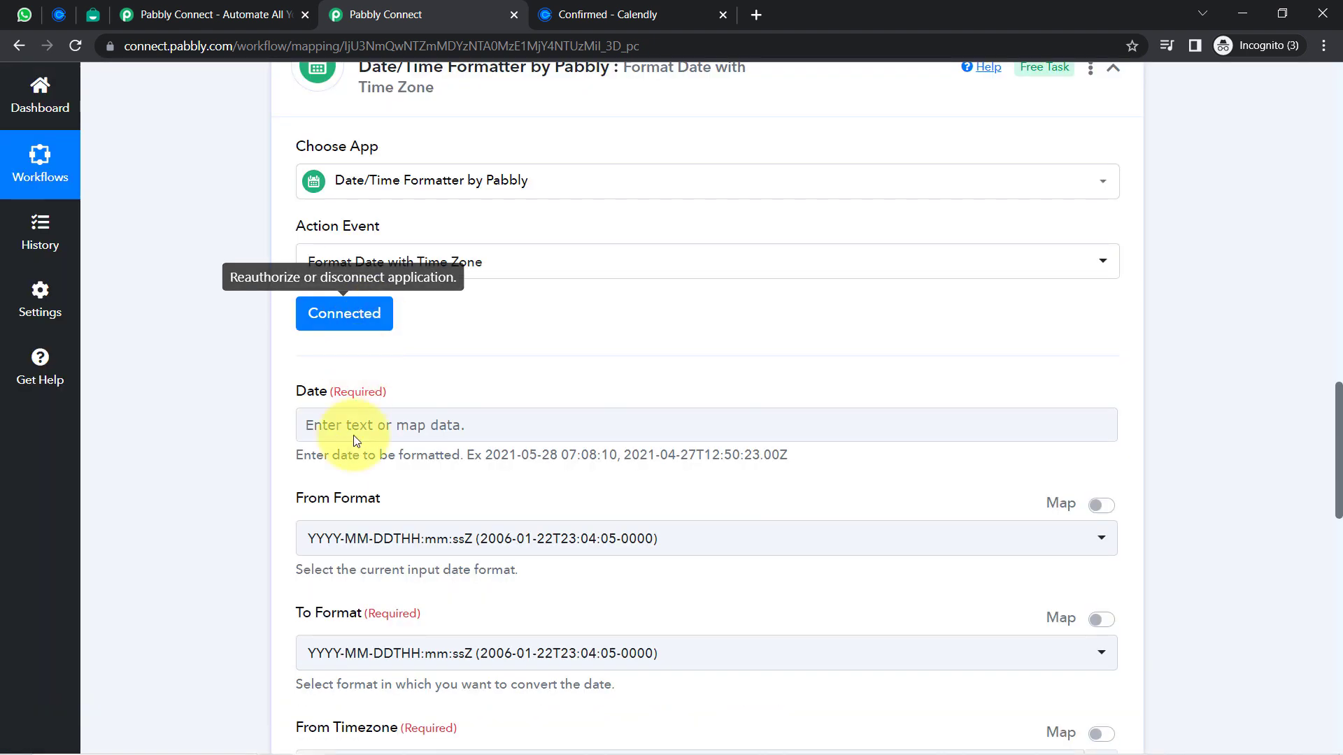
left_click_drag(1336, 416, 1312, 270)
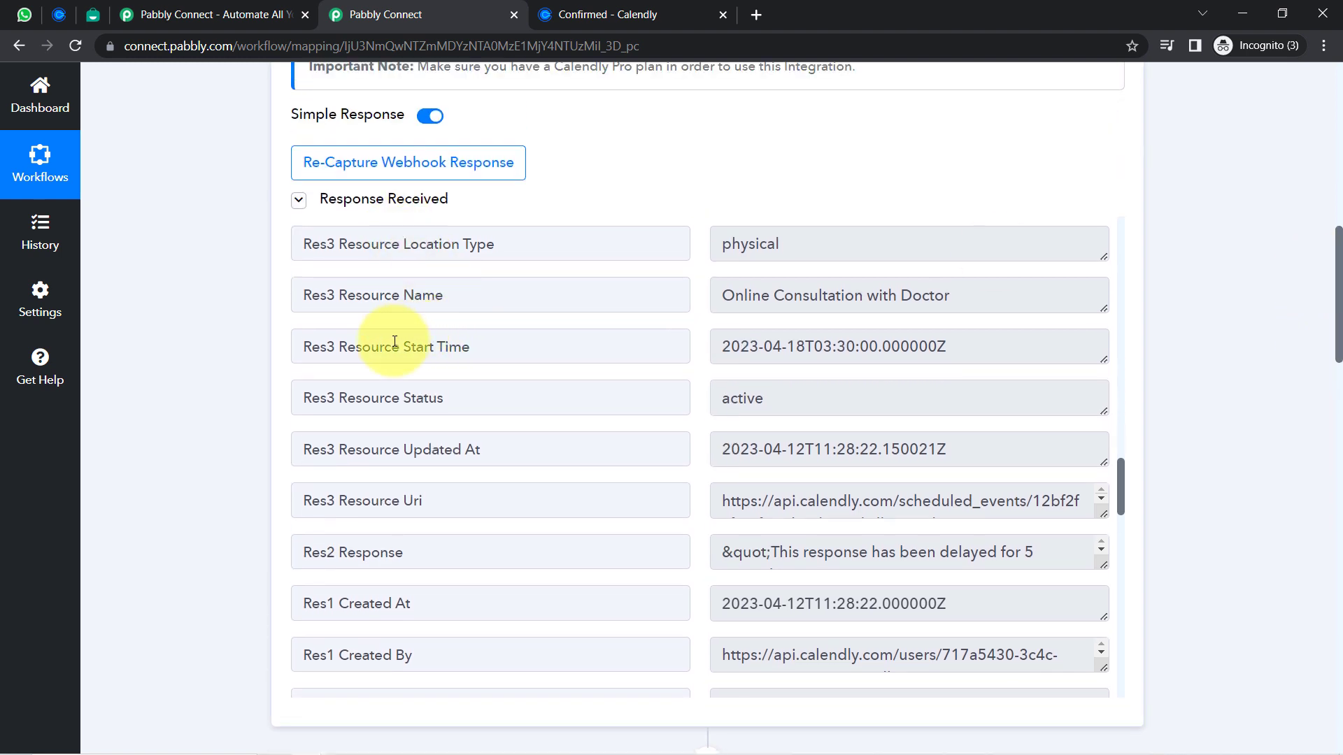
left_click_drag(380, 347, 486, 347)
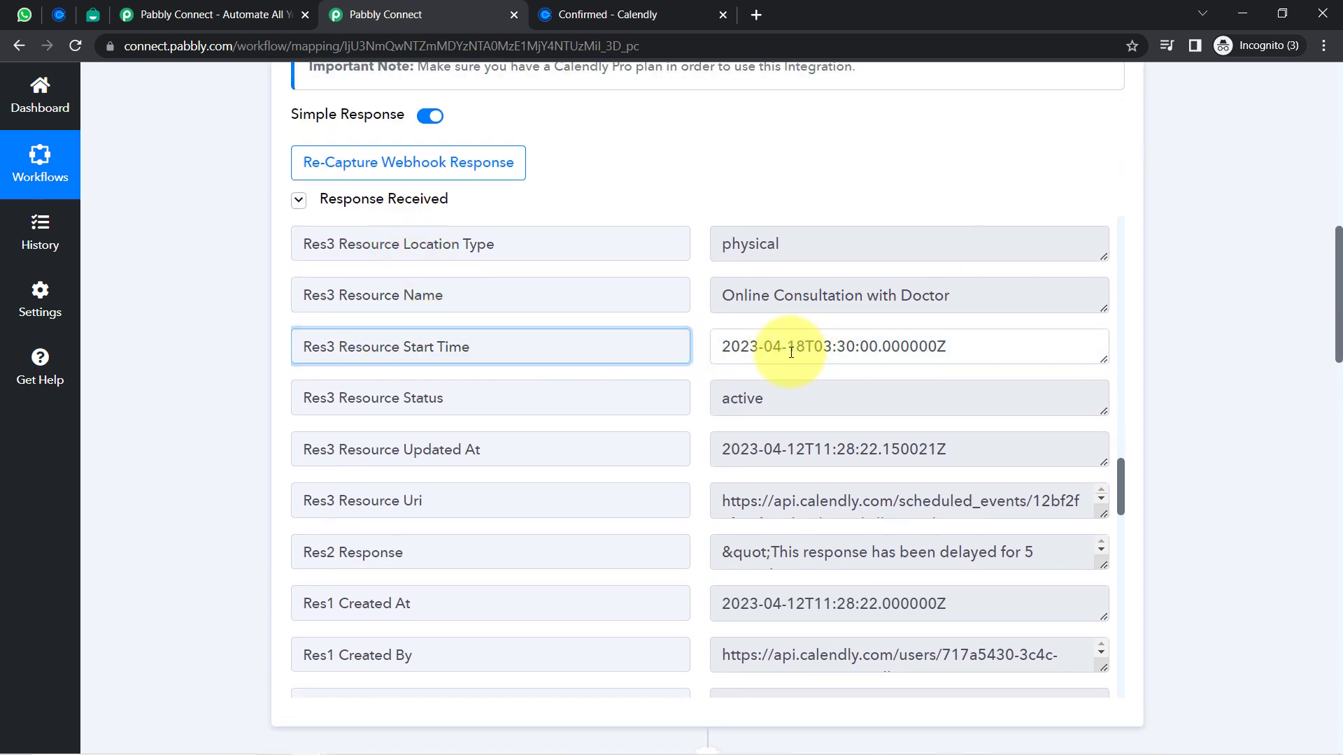
left_click_drag(805, 348, 909, 346)
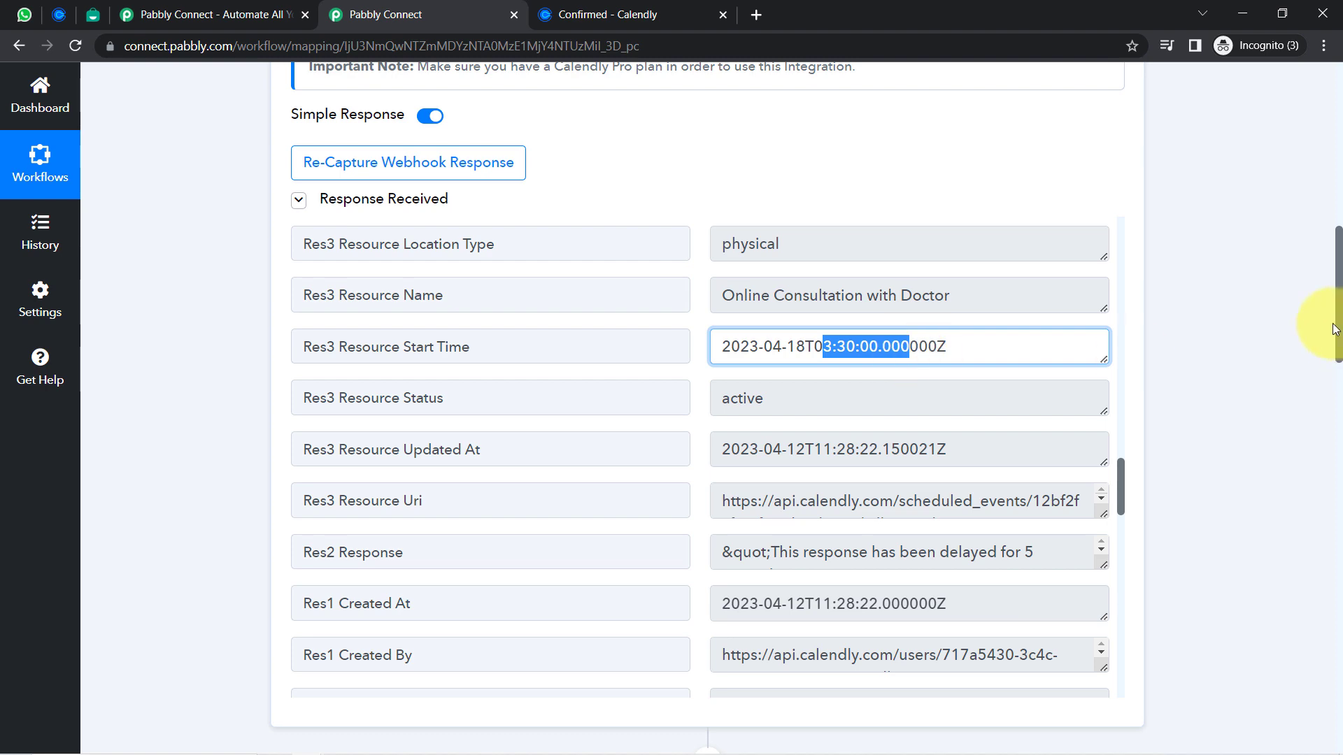
left_click_drag(1339, 325, 1324, 516)
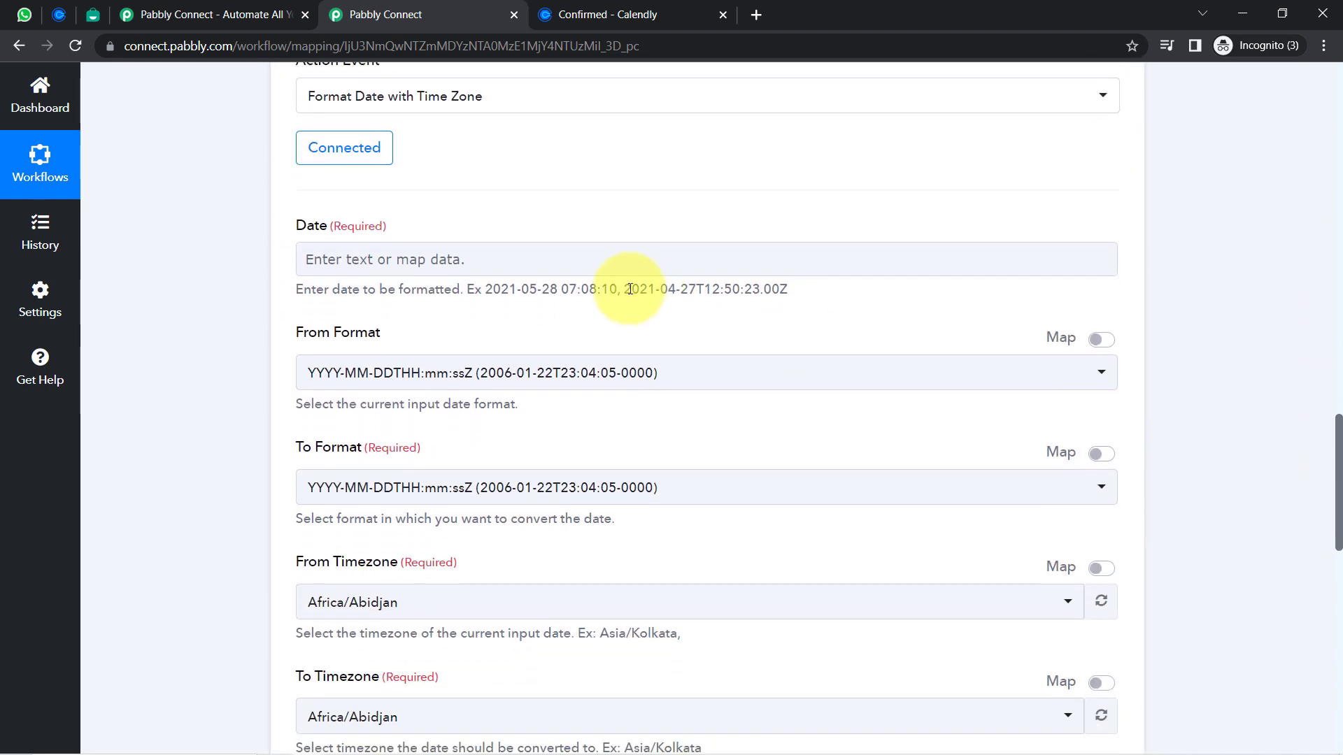
Map Calendly's Res3 Resource Start Time into the formatter's Date field
left_click(366, 267)
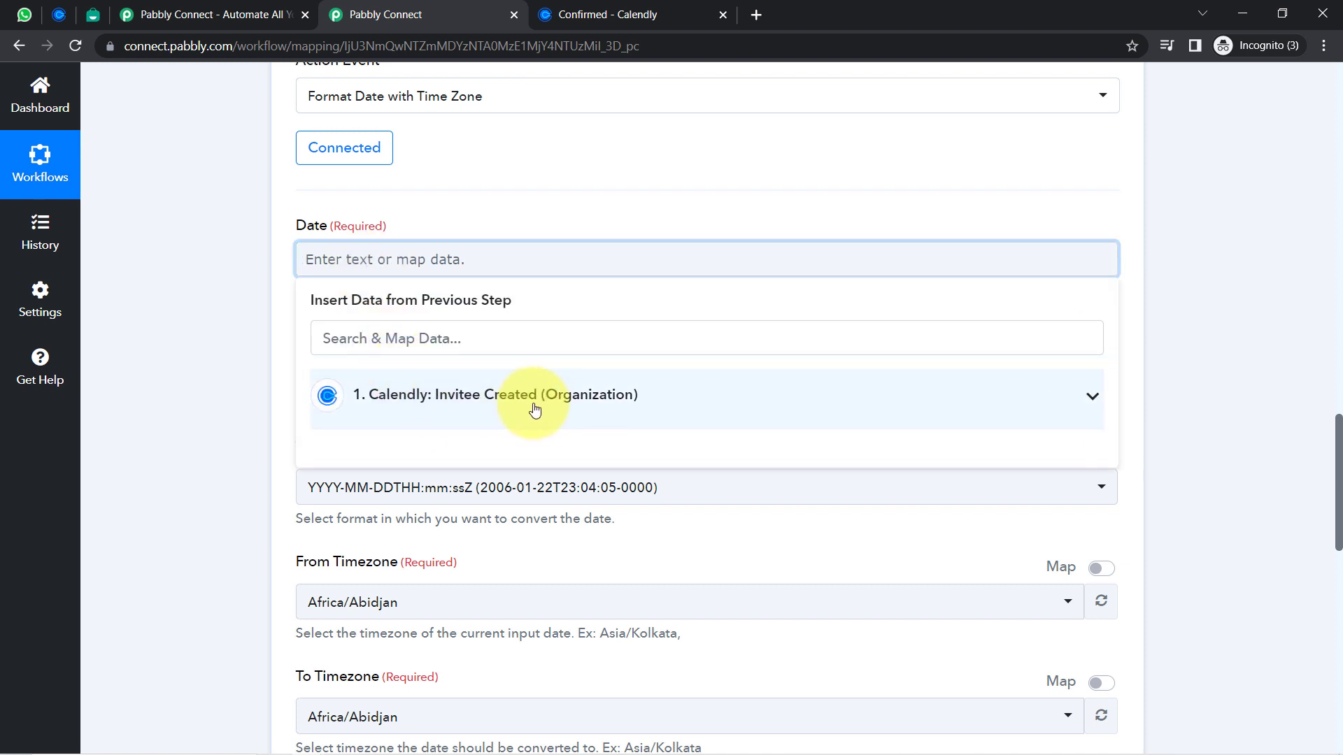
left_click(510, 396)
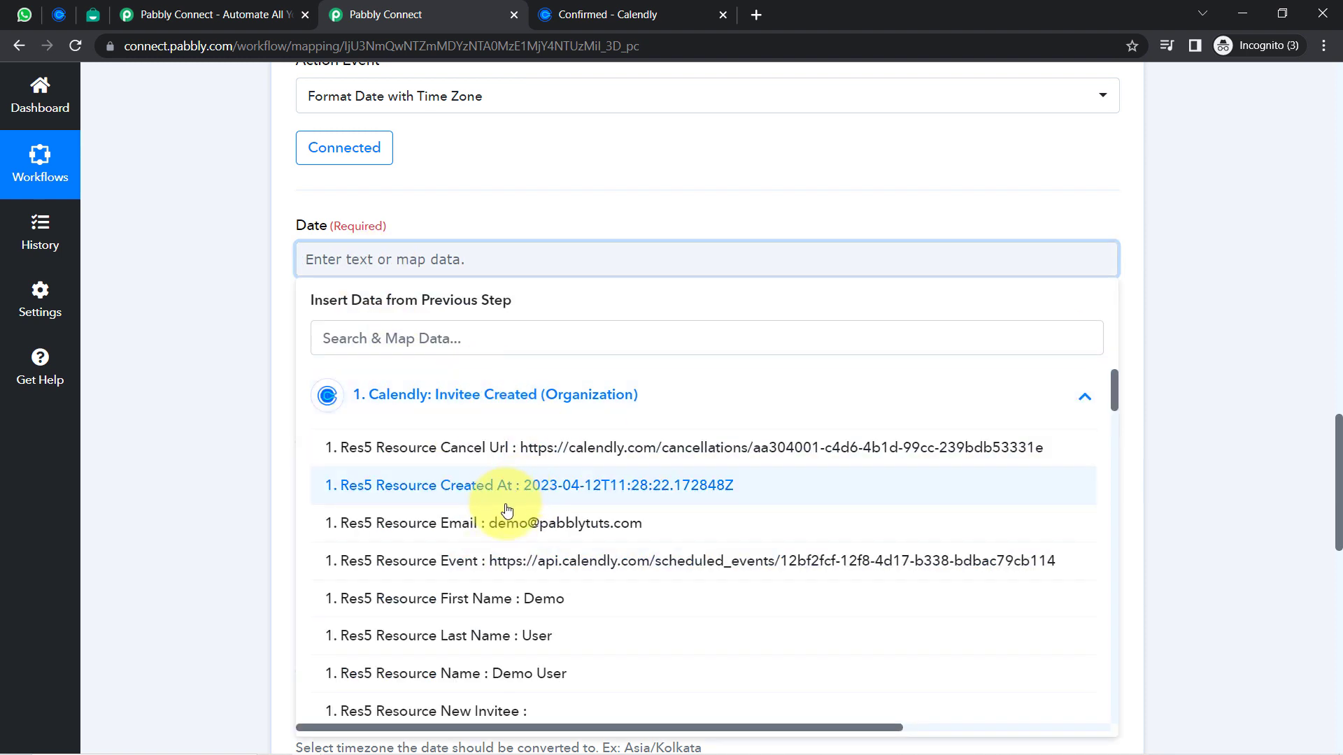
left_click(348, 340)
type("sta")
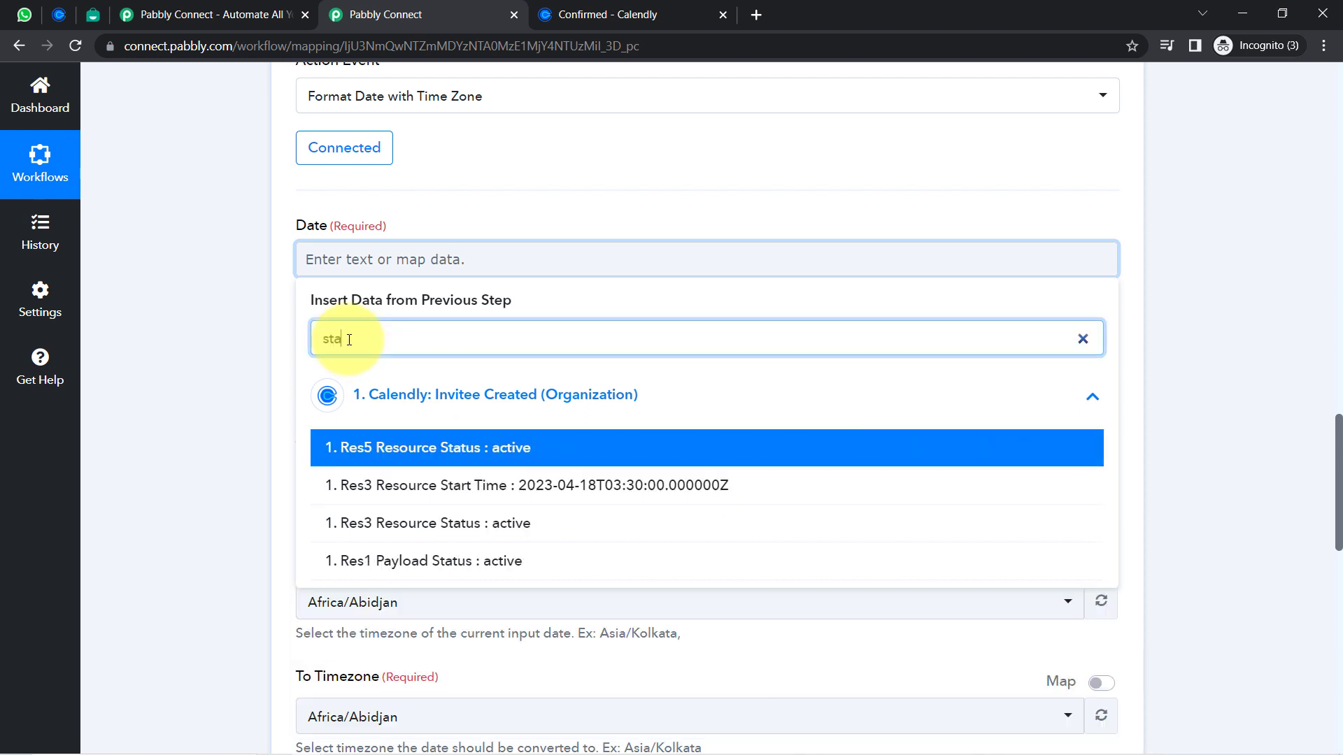
type("rt t")
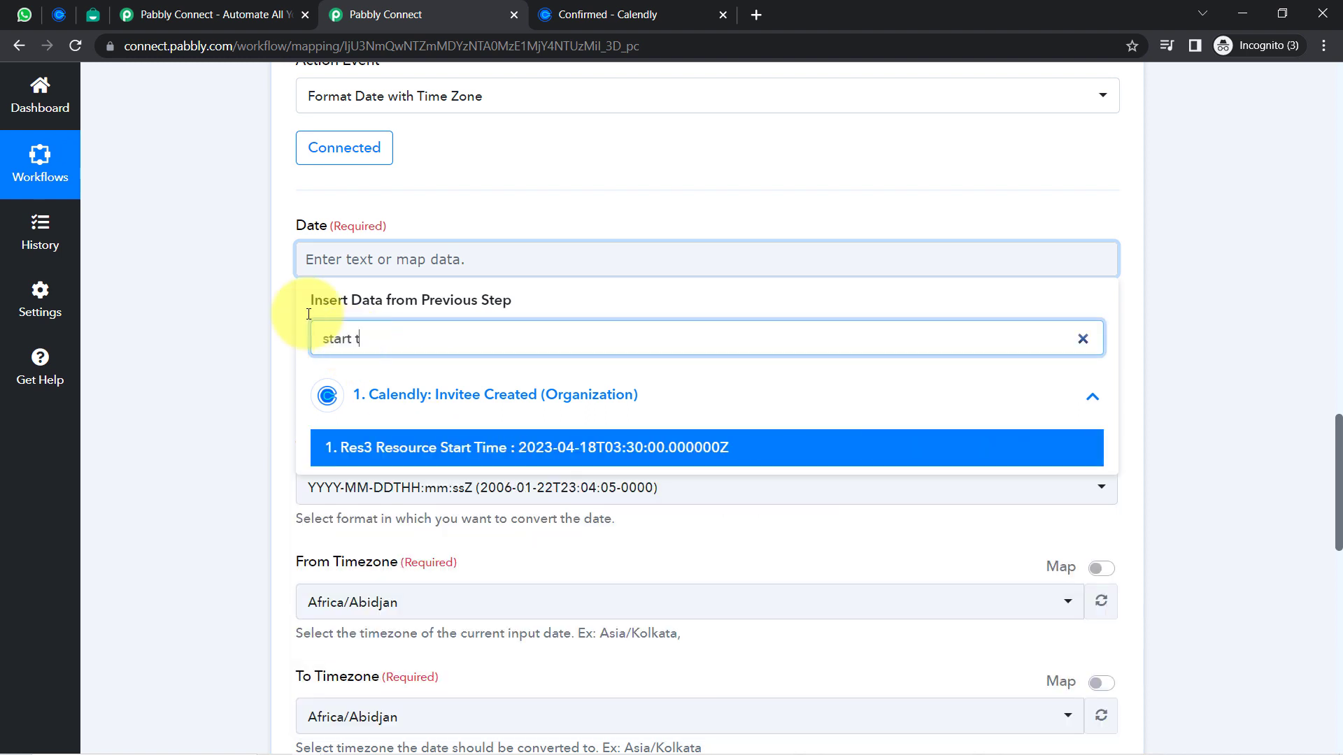
left_click(558, 454)
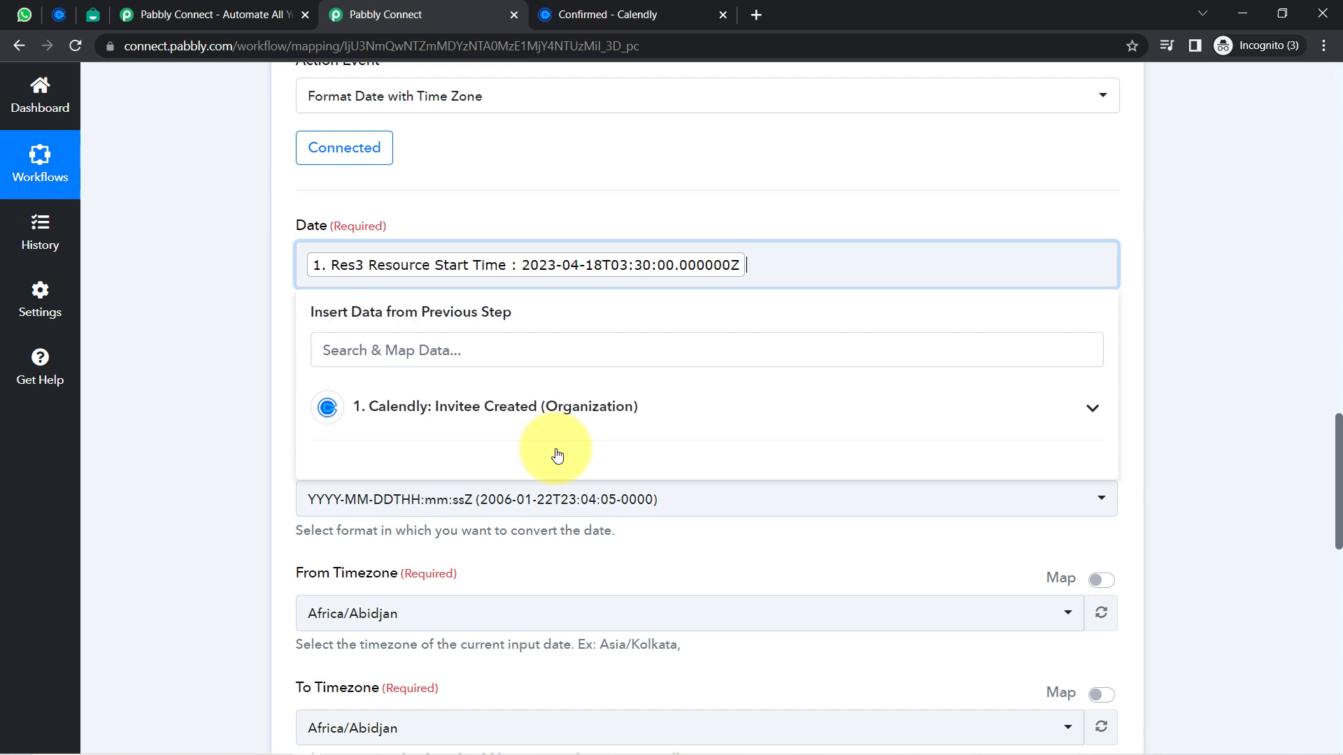
left_click(261, 391)
left_click_drag(305, 348, 480, 324)
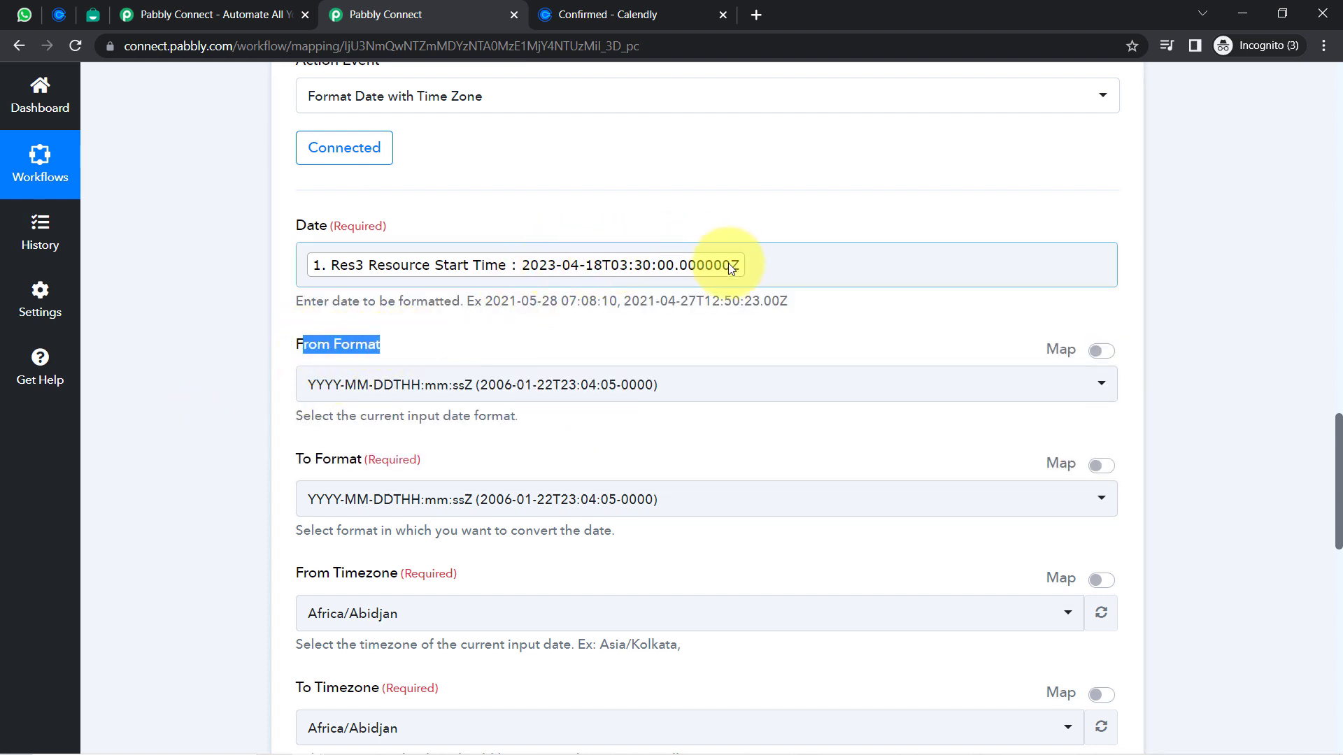
left_click(216, 430)
left_click_drag(1340, 498, 1320, 525)
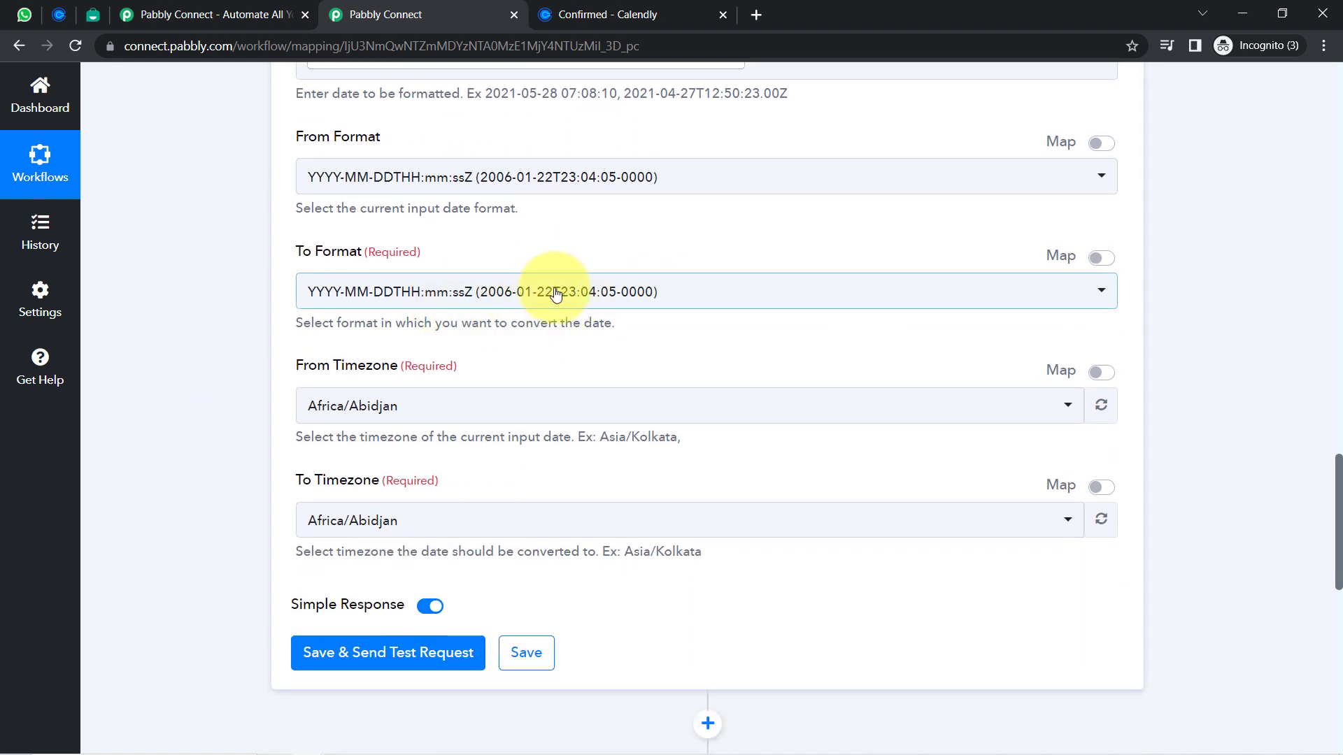
Set the output format to YYYY-MM-DD HH:mm:ss
left_click(511, 289)
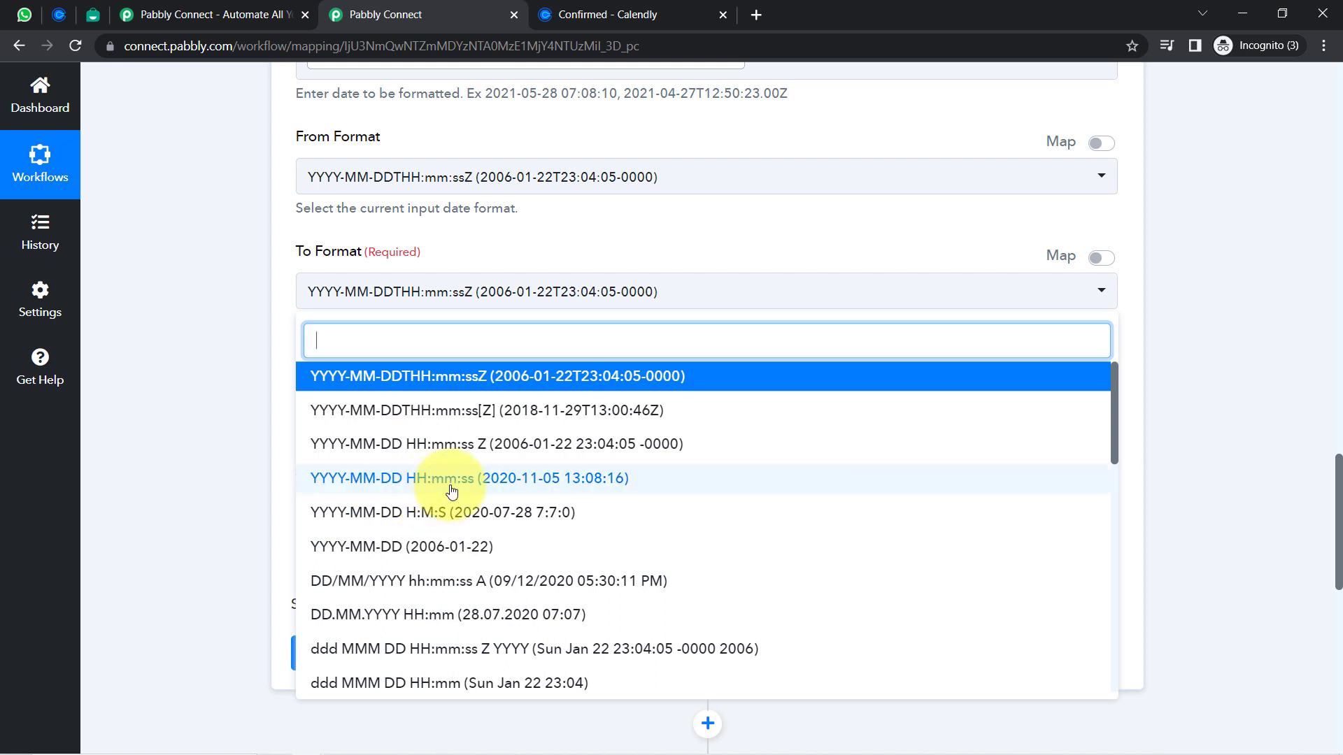
left_click(392, 479)
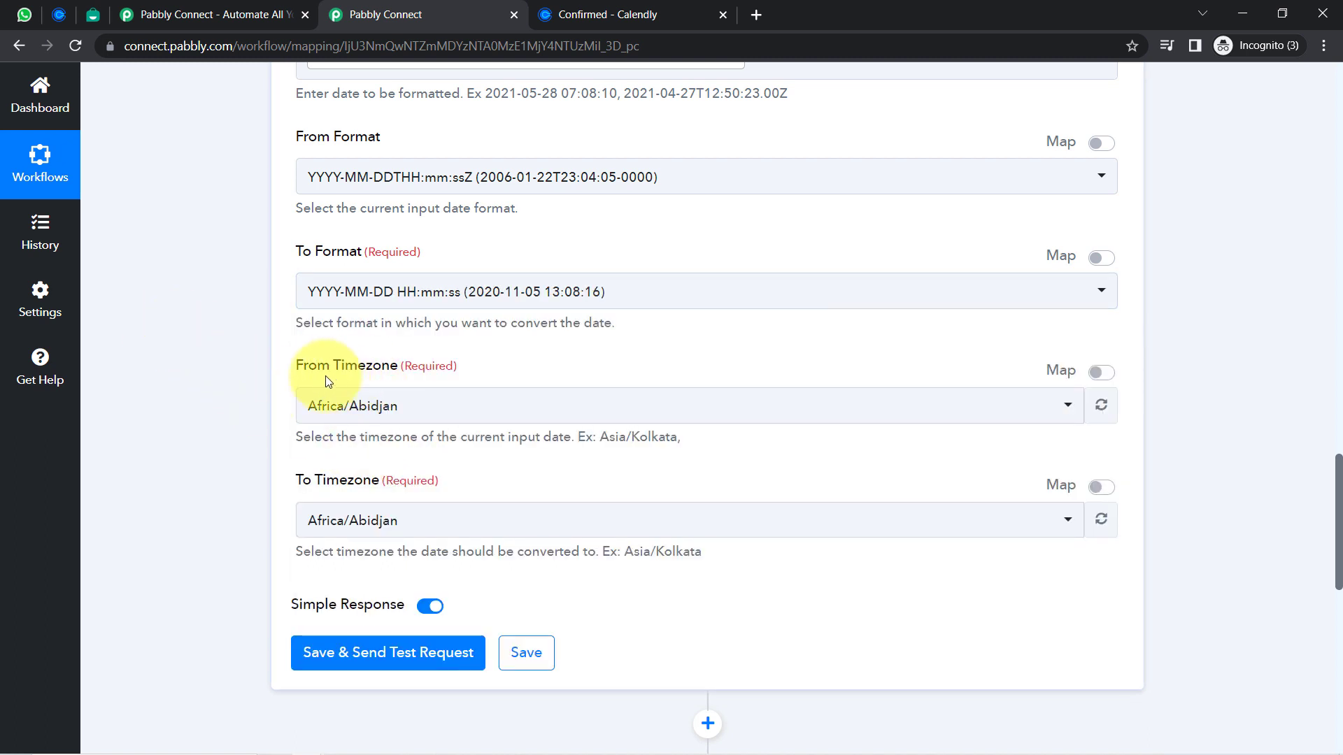
left_click_drag(296, 368, 411, 369)
left_click_drag(301, 483, 421, 446)
Convert from Etc/UTC to Asia/Kolkata, then save and send a test request
left_click(363, 411)
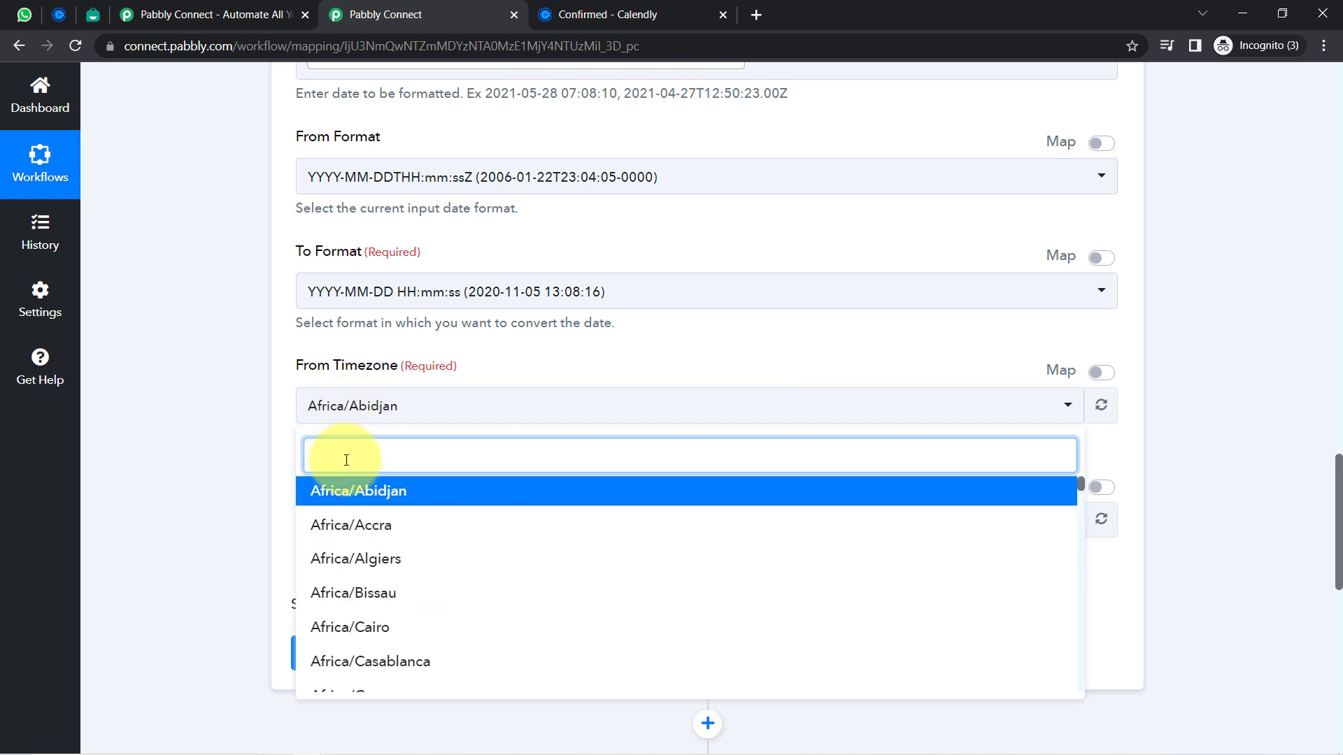
type("utc")
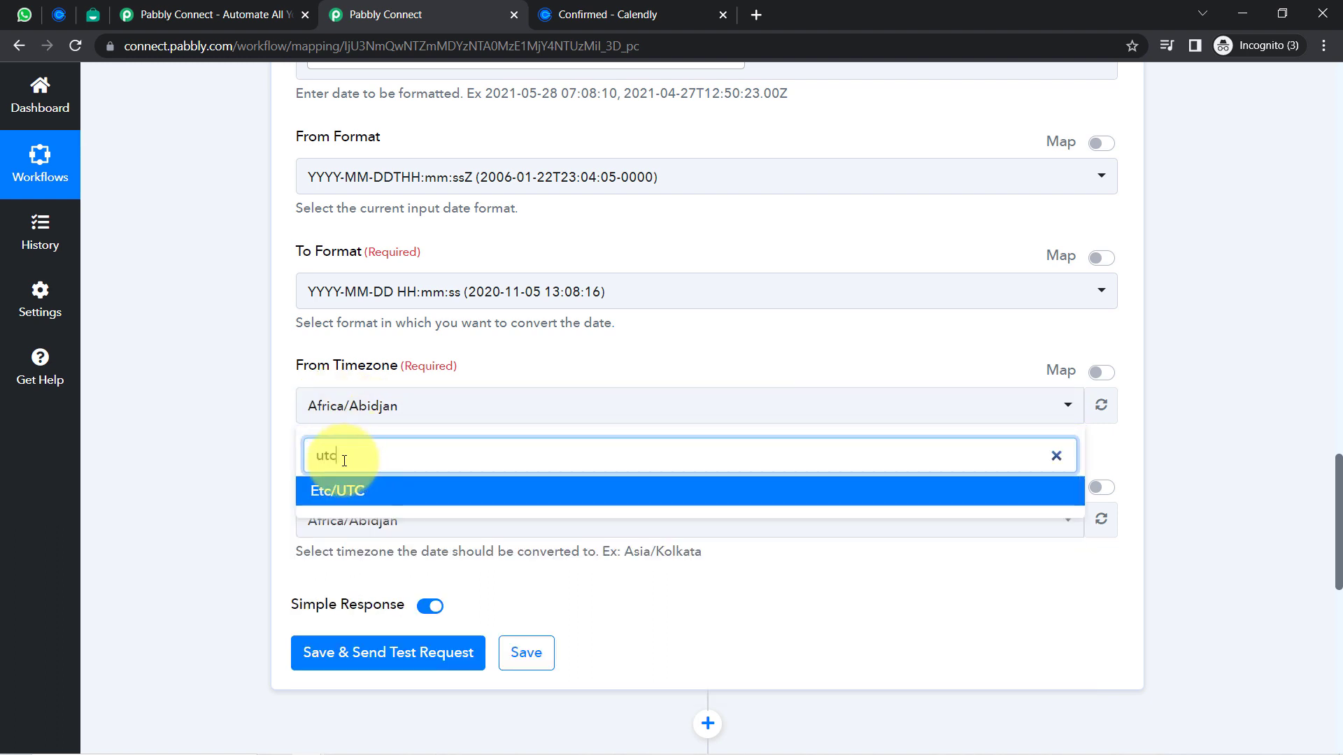
left_click(328, 492)
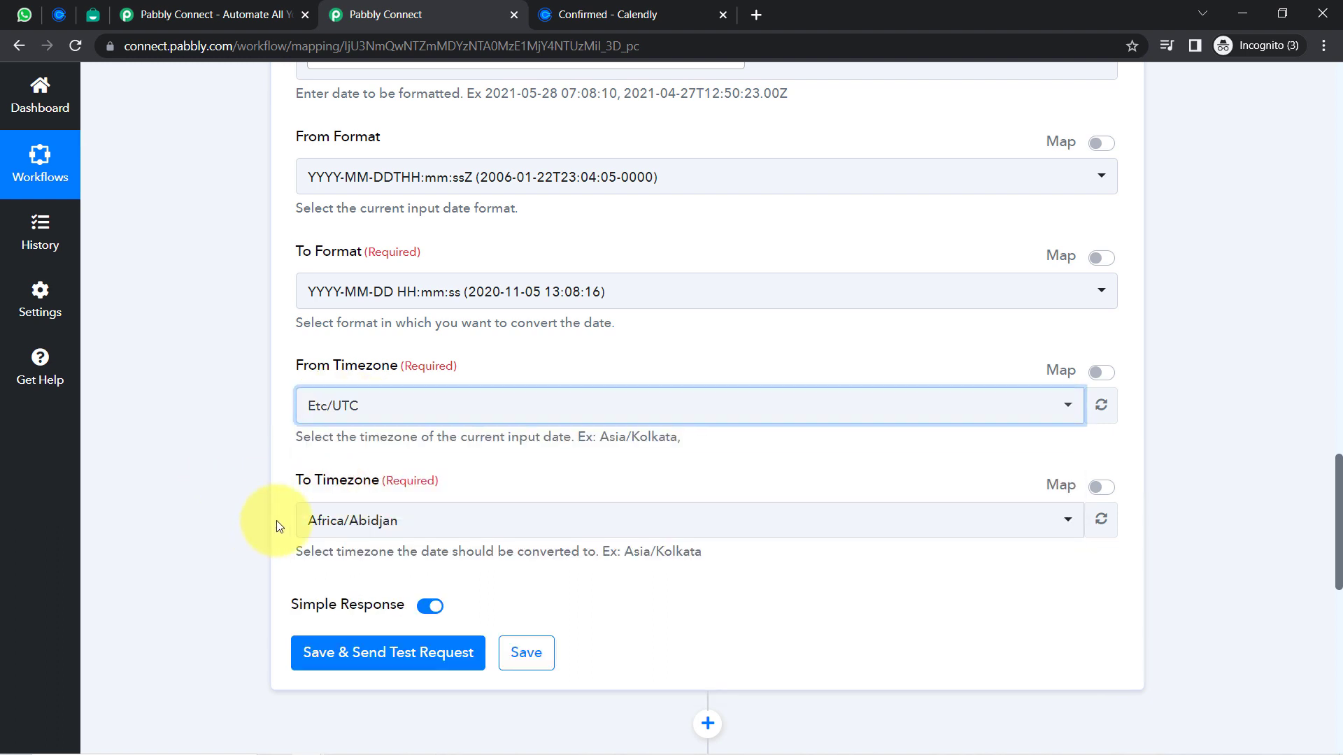
left_click(324, 527)
type("asia")
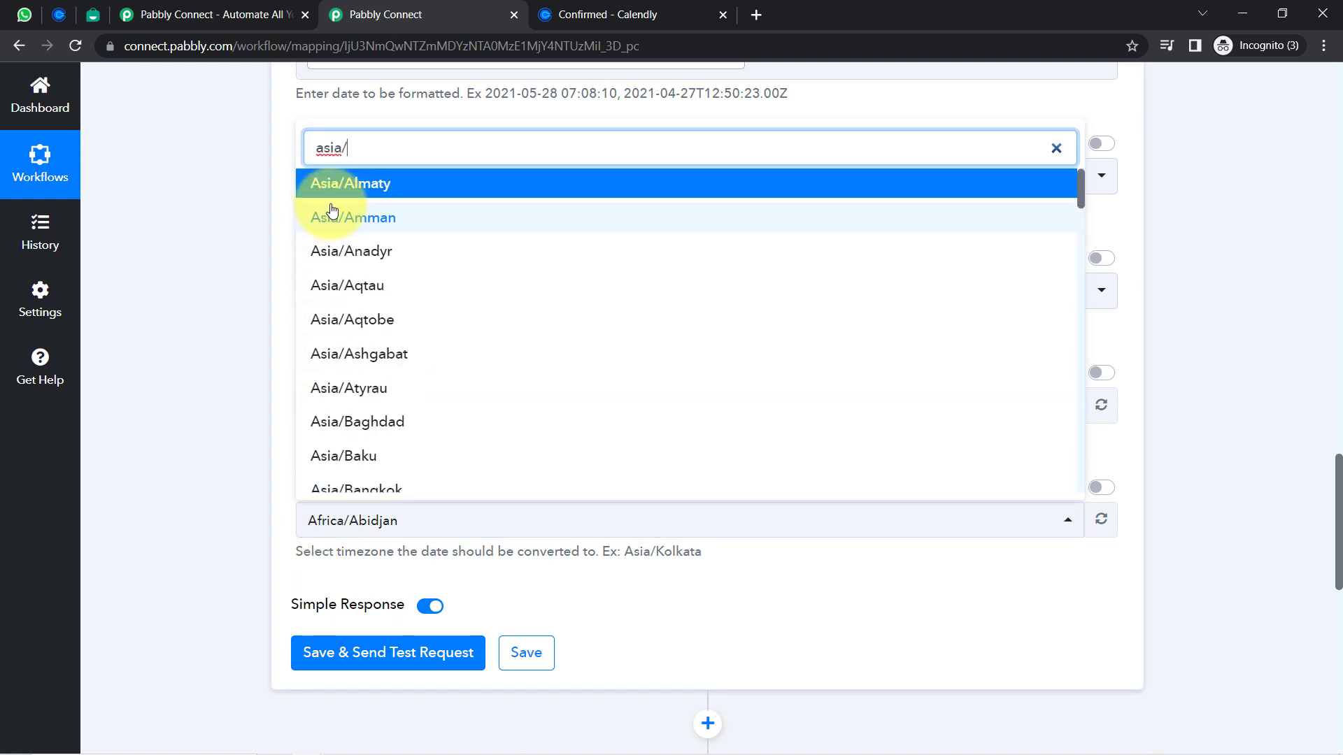
type("/kol")
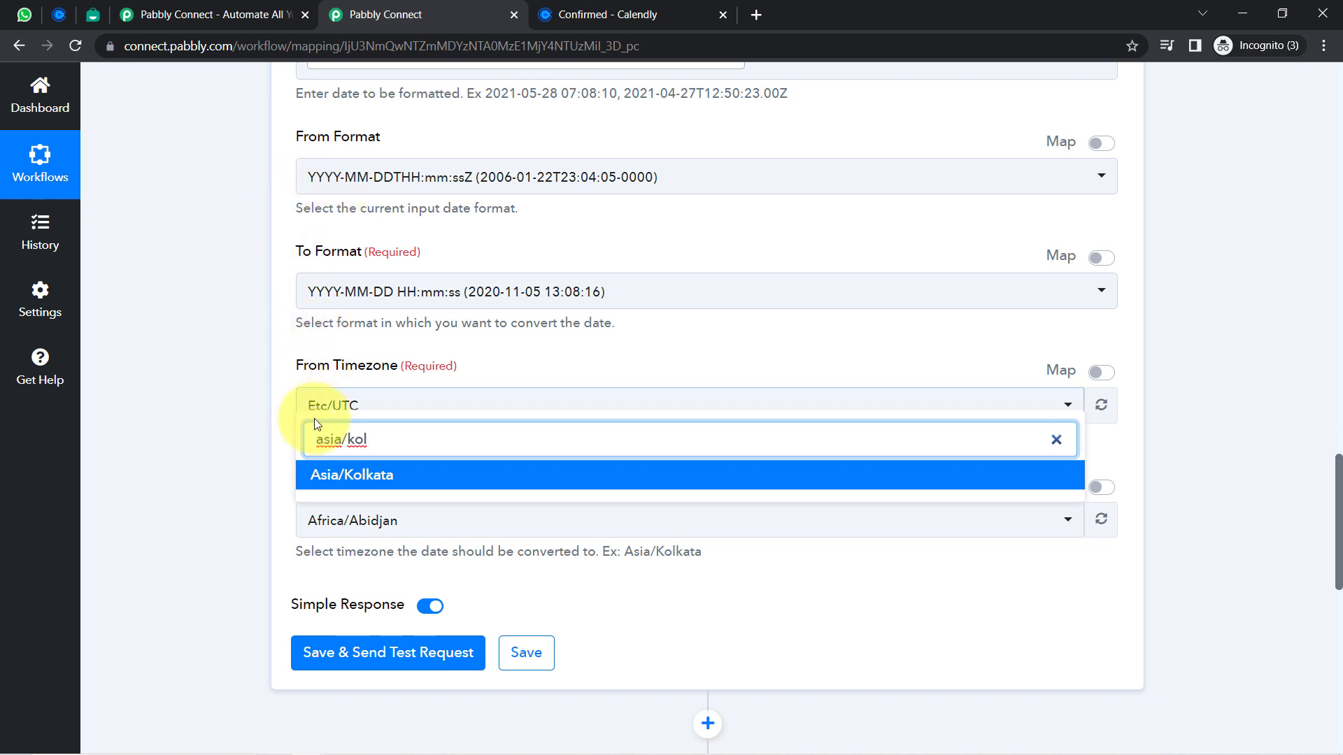
left_click(329, 482)
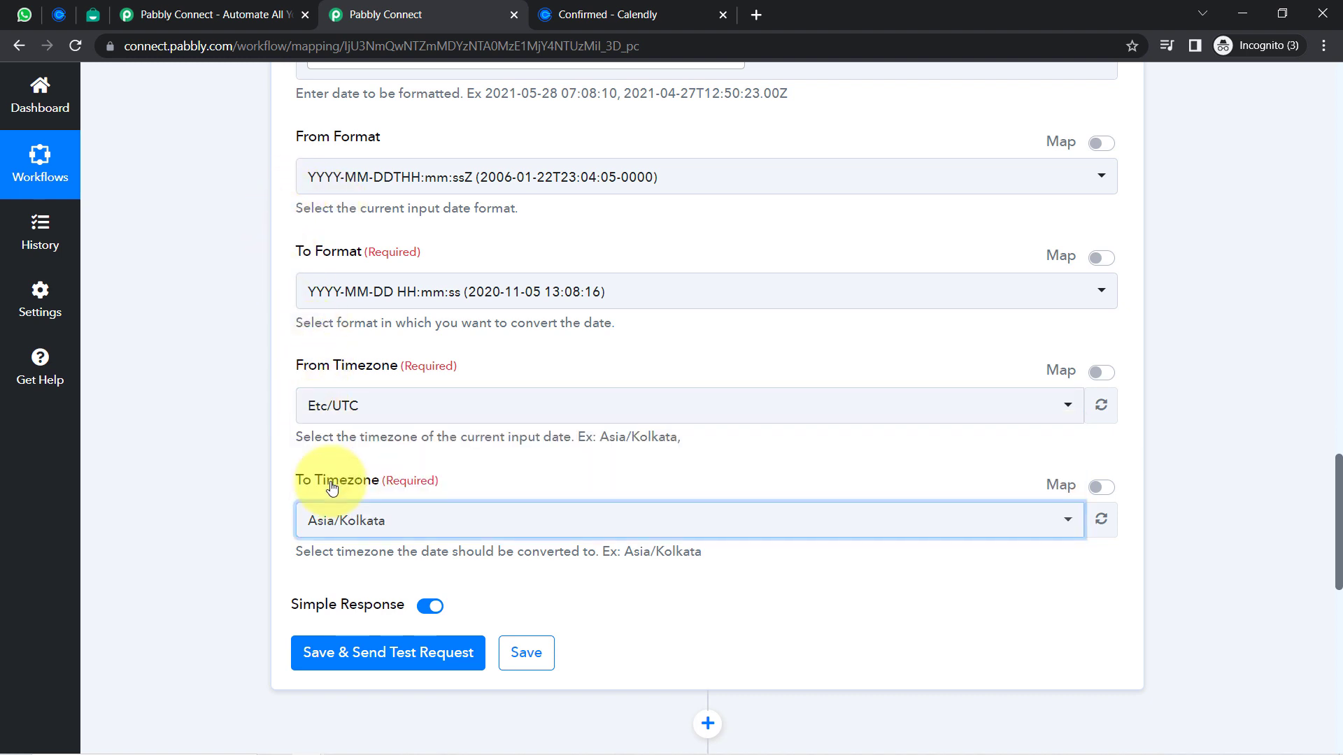
left_click(334, 658)
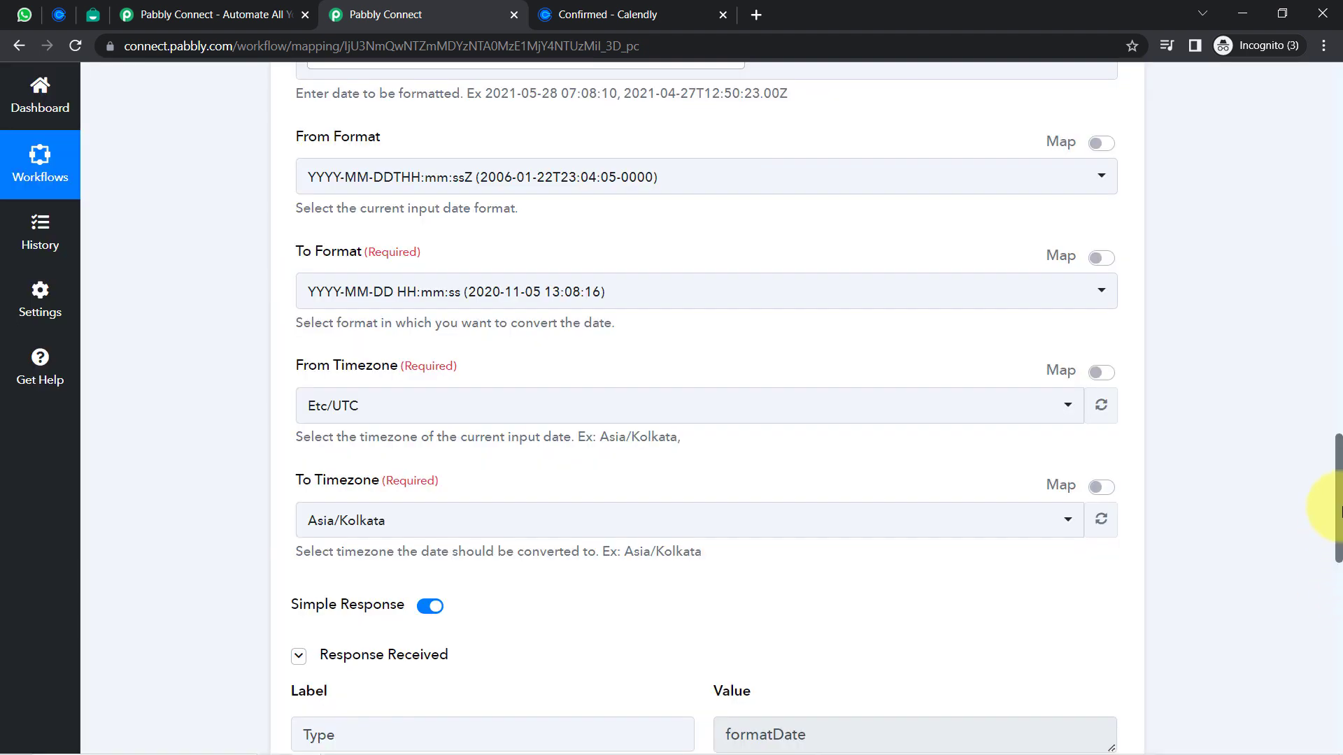
left_click_drag(1338, 511, 1339, 572)
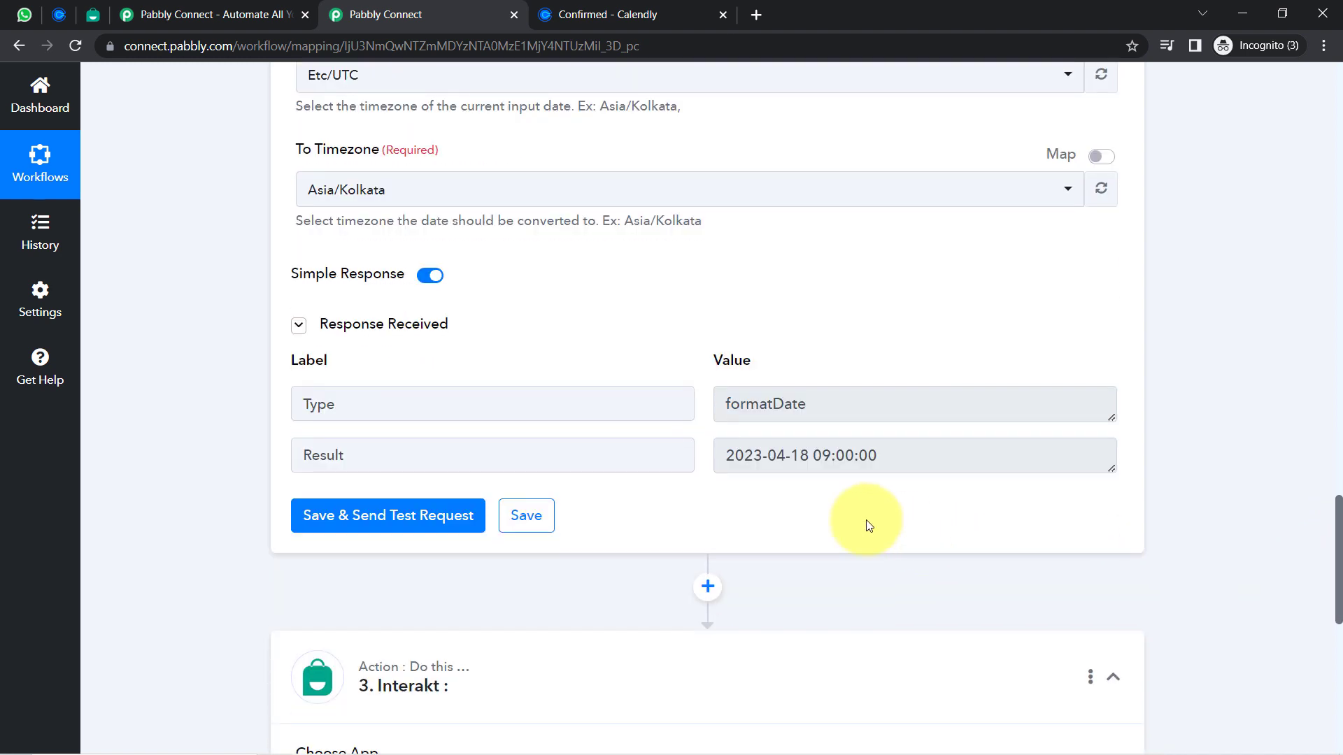
left_click_drag(808, 461, 724, 466)
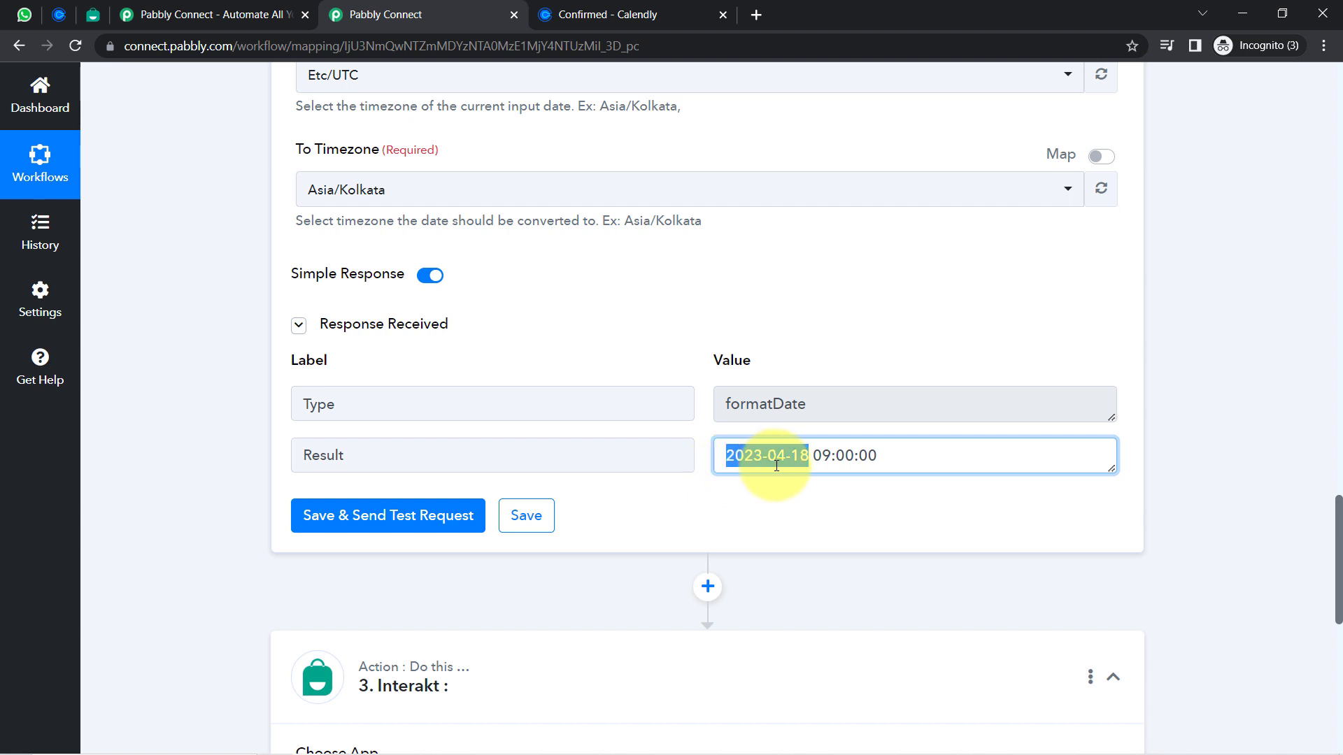
left_click(818, 456)
left_click_drag(816, 447, 878, 452)
left_click_drag(763, 454, 805, 458)
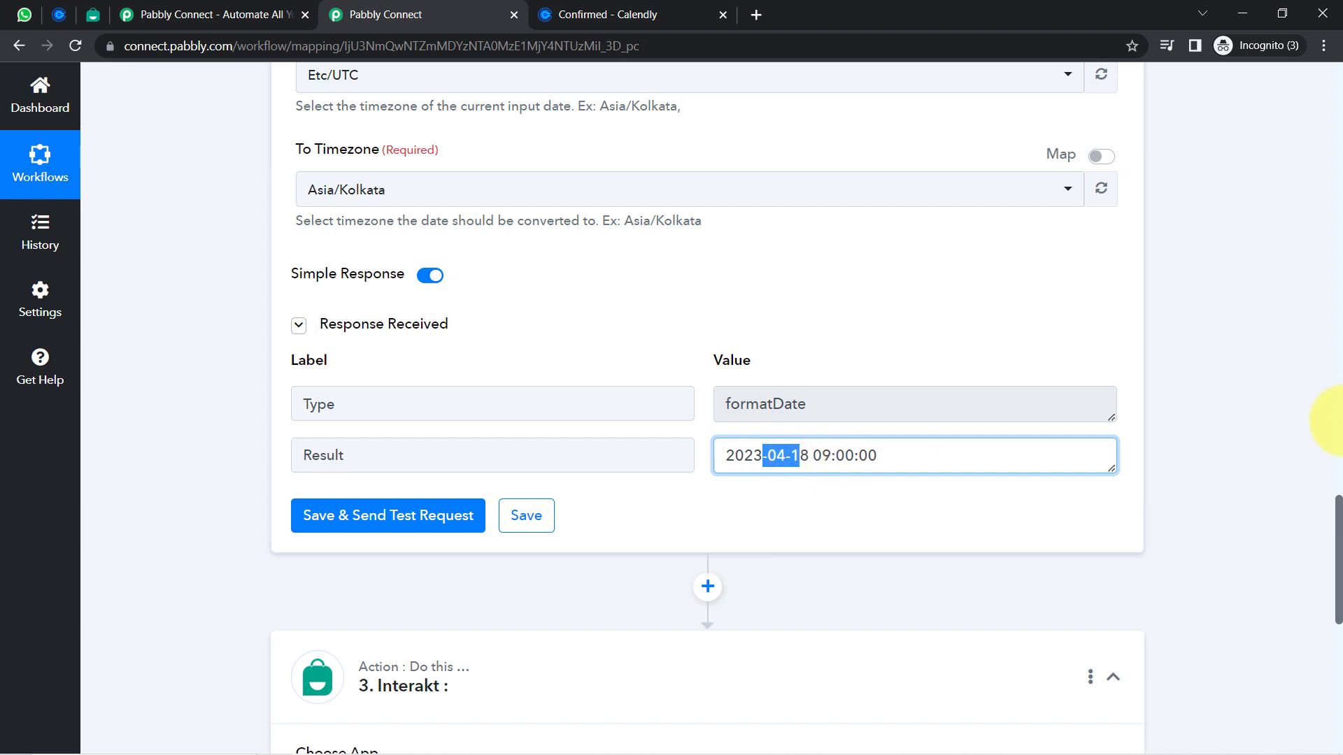
left_click_drag(1337, 519, 1315, 621)
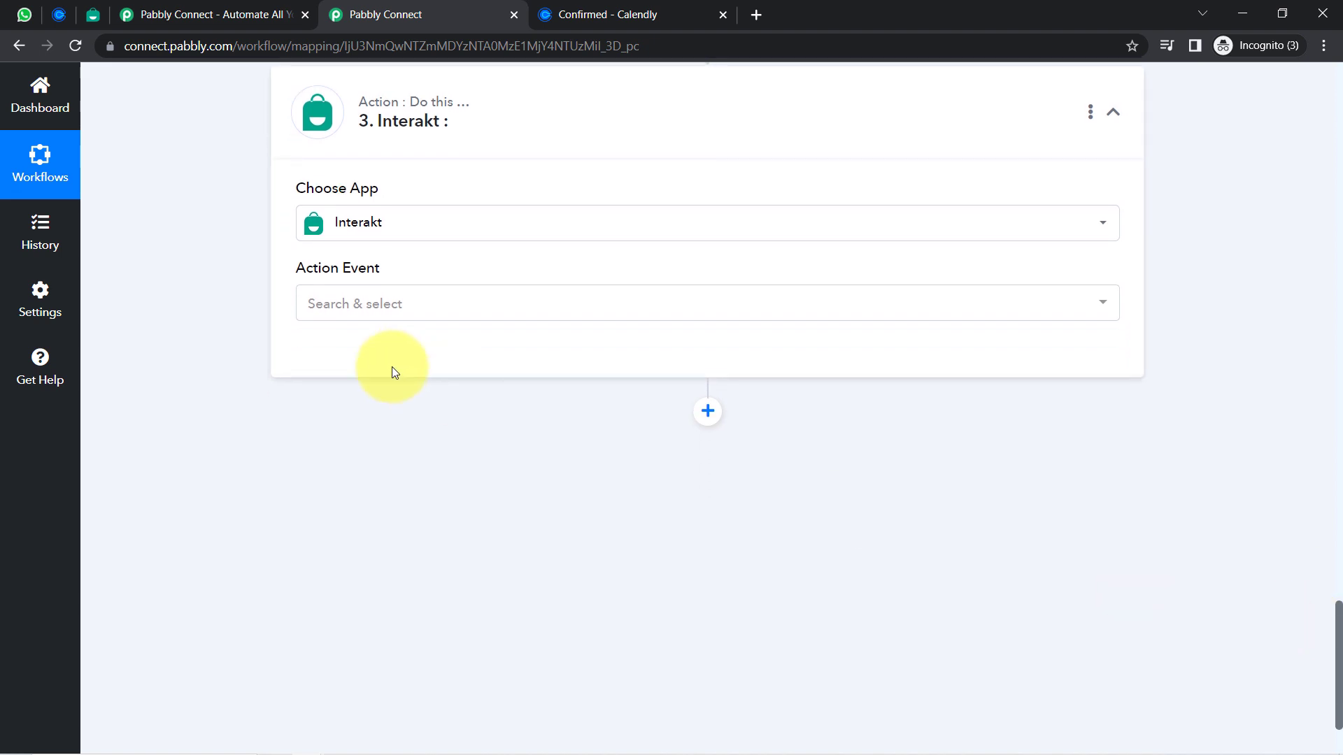
Pick Send WhatsApp Template Message from the Interakt step's Action Event list
left_click(322, 302)
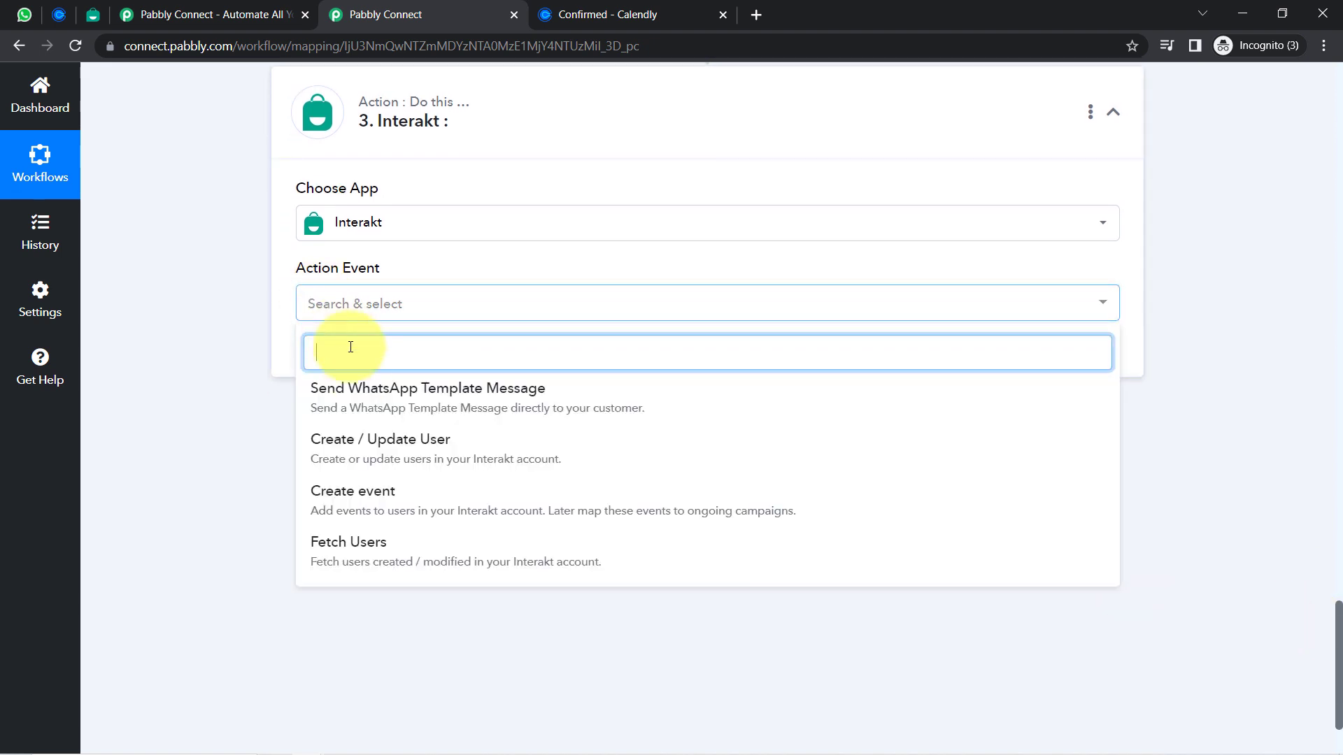
left_click(380, 404)
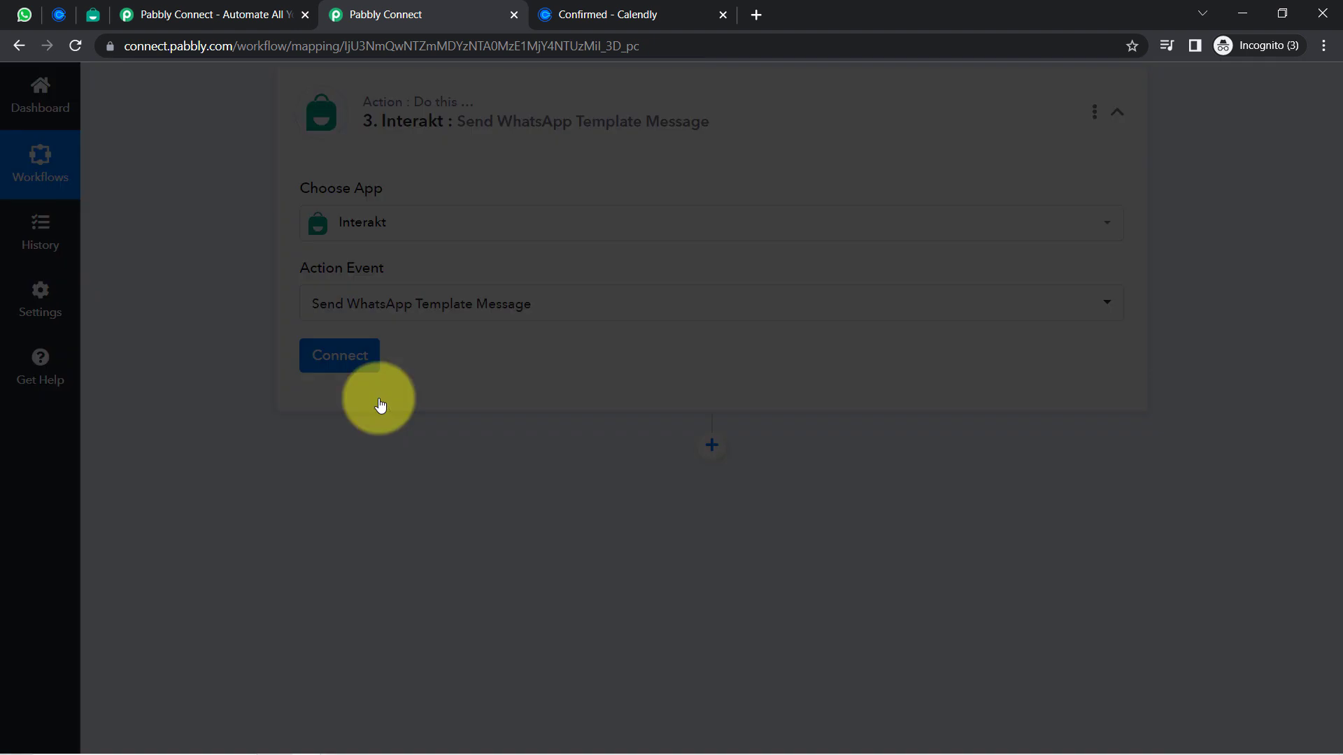
Add a new Interakt connection, Interakt #14, and switch to the pinned Interakt templates tab
left_click(334, 357)
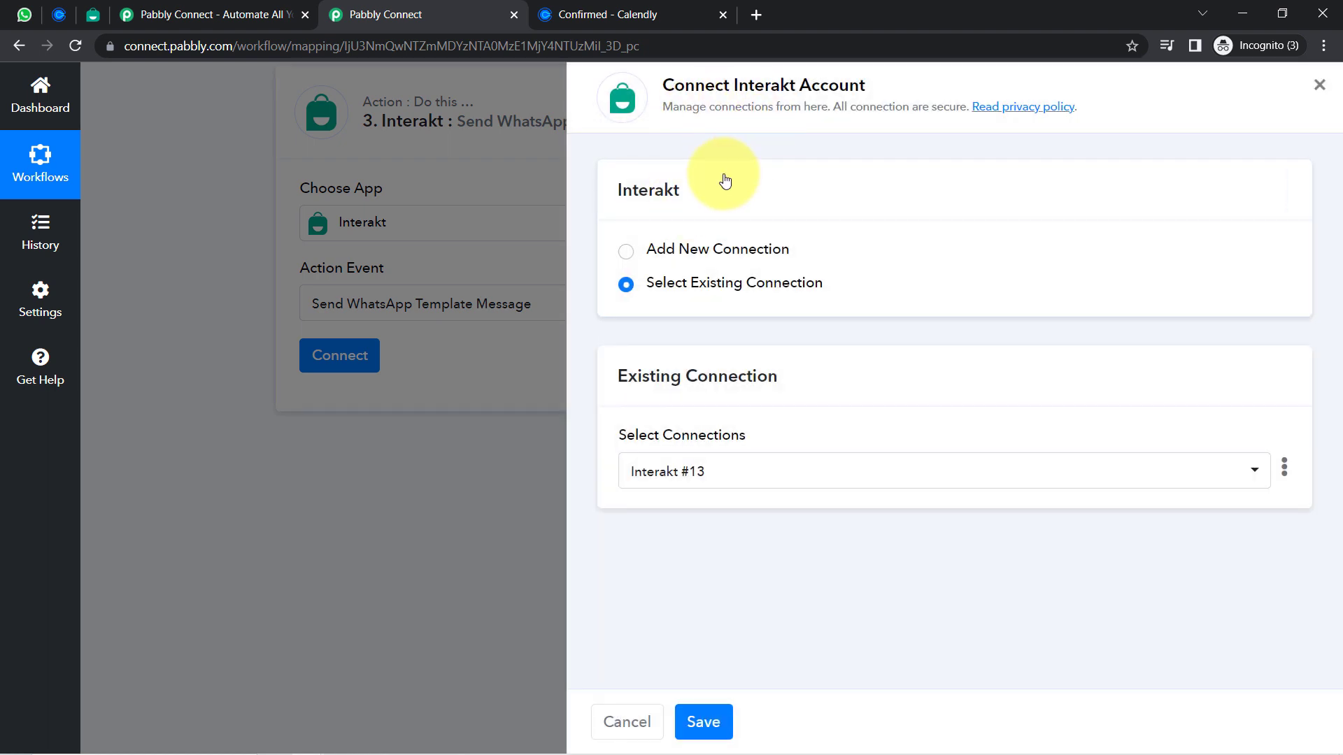
left_click(703, 249)
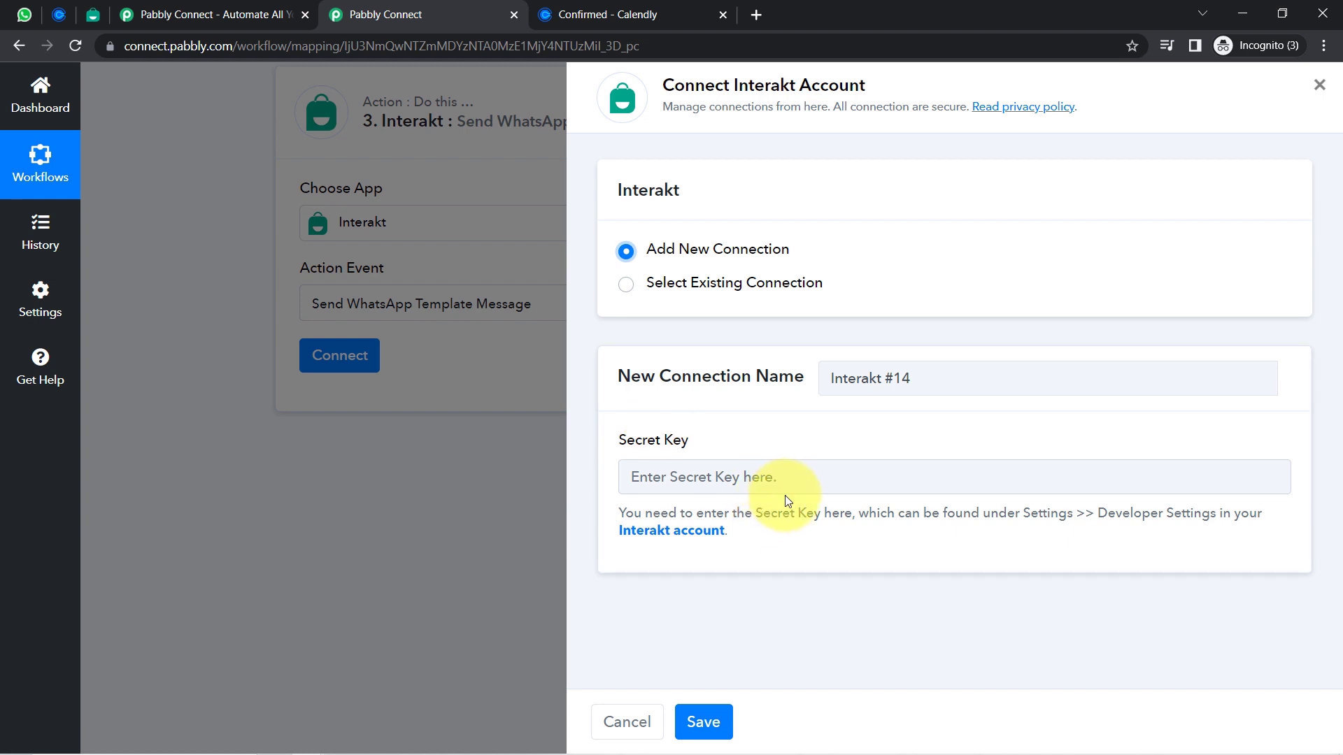
mouse_move(93, 14)
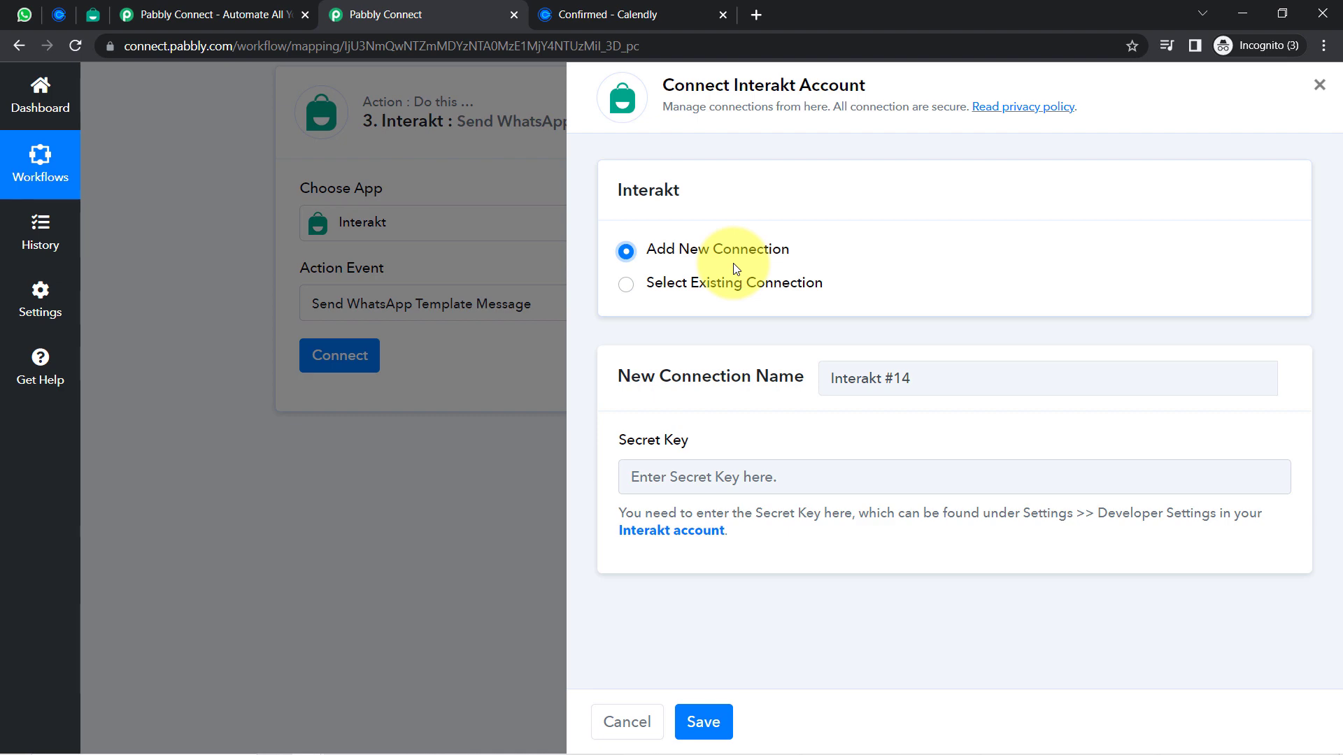
left_click(94, 15)
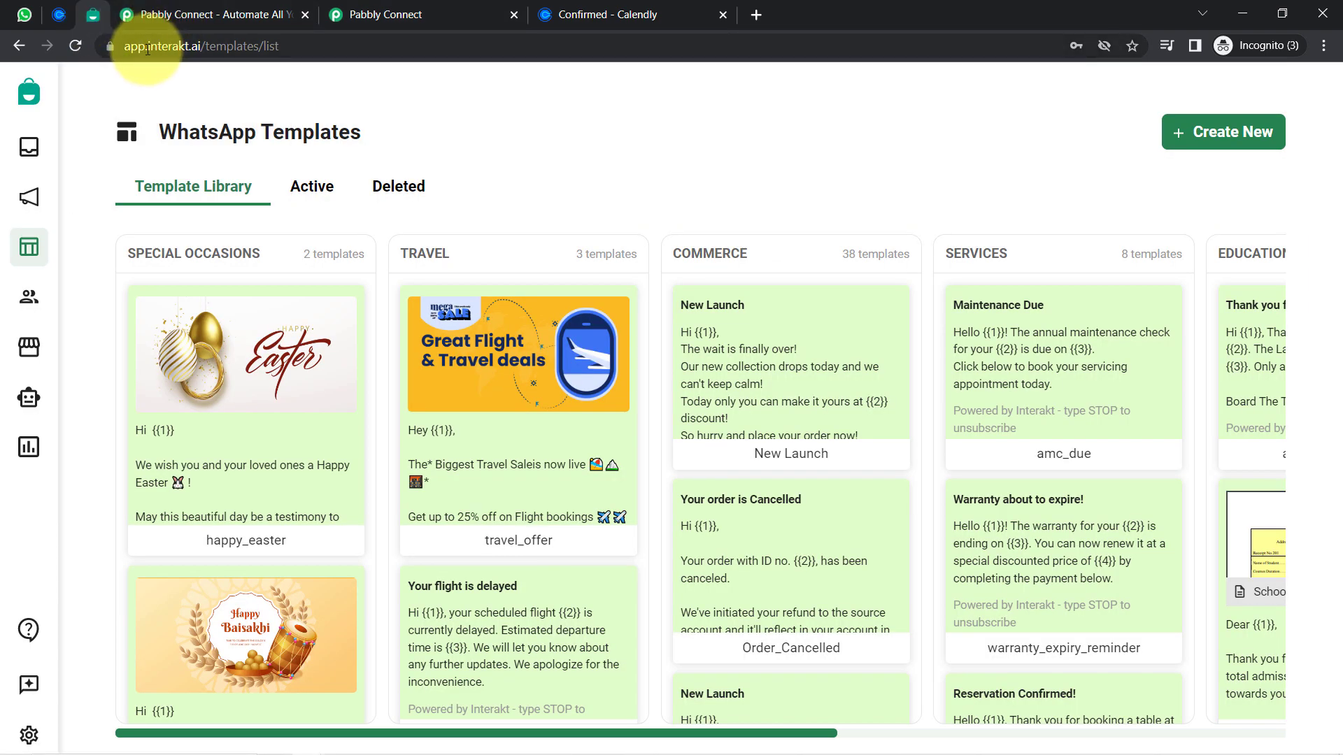
Open Interakt's WhatsApp Templates, view the Active list, and check the Status filter options
left_click_drag(147, 50, 299, 56)
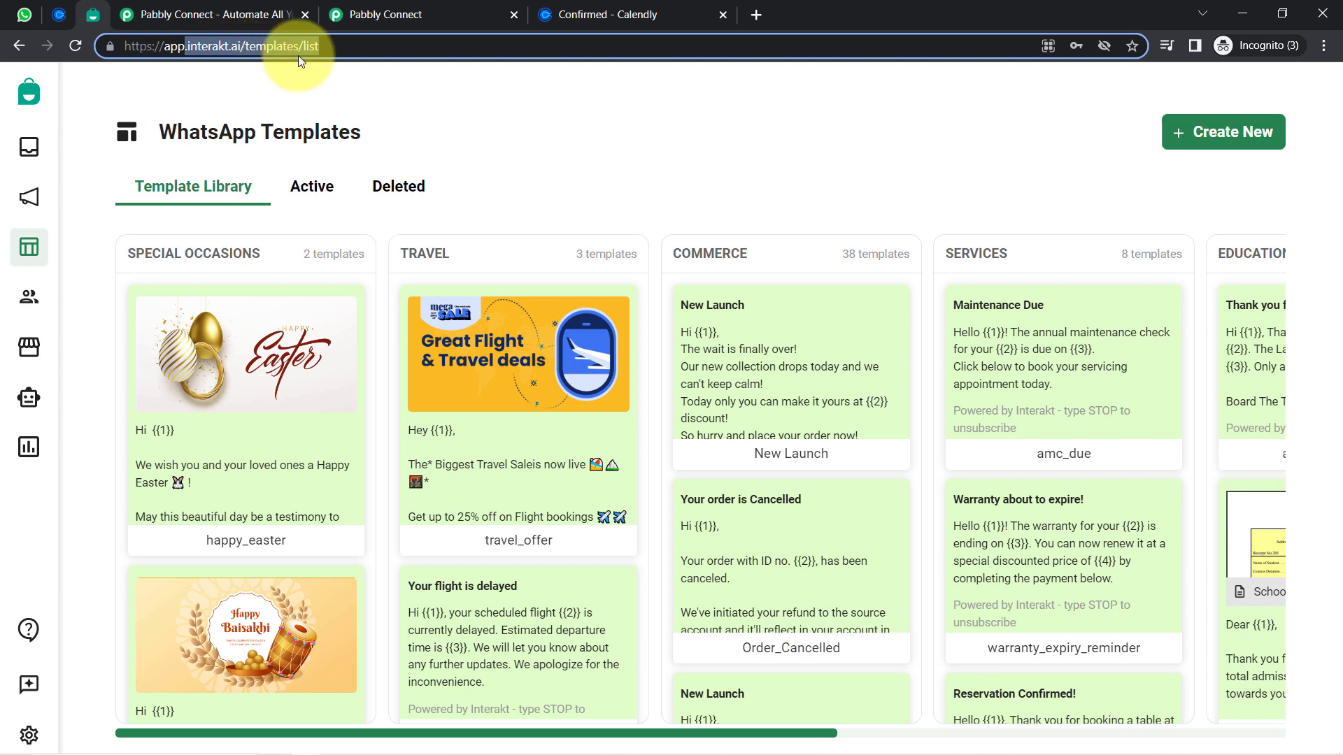
left_click(301, 46)
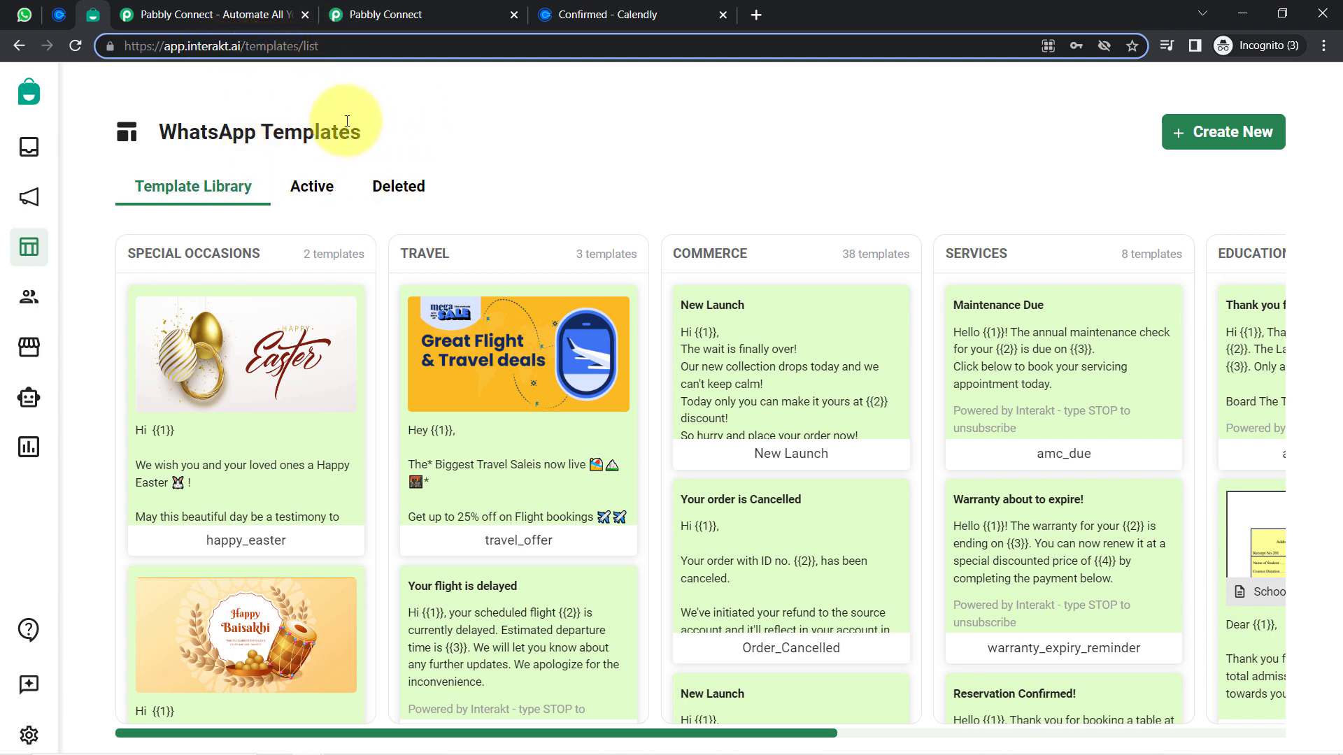
left_click(28, 249)
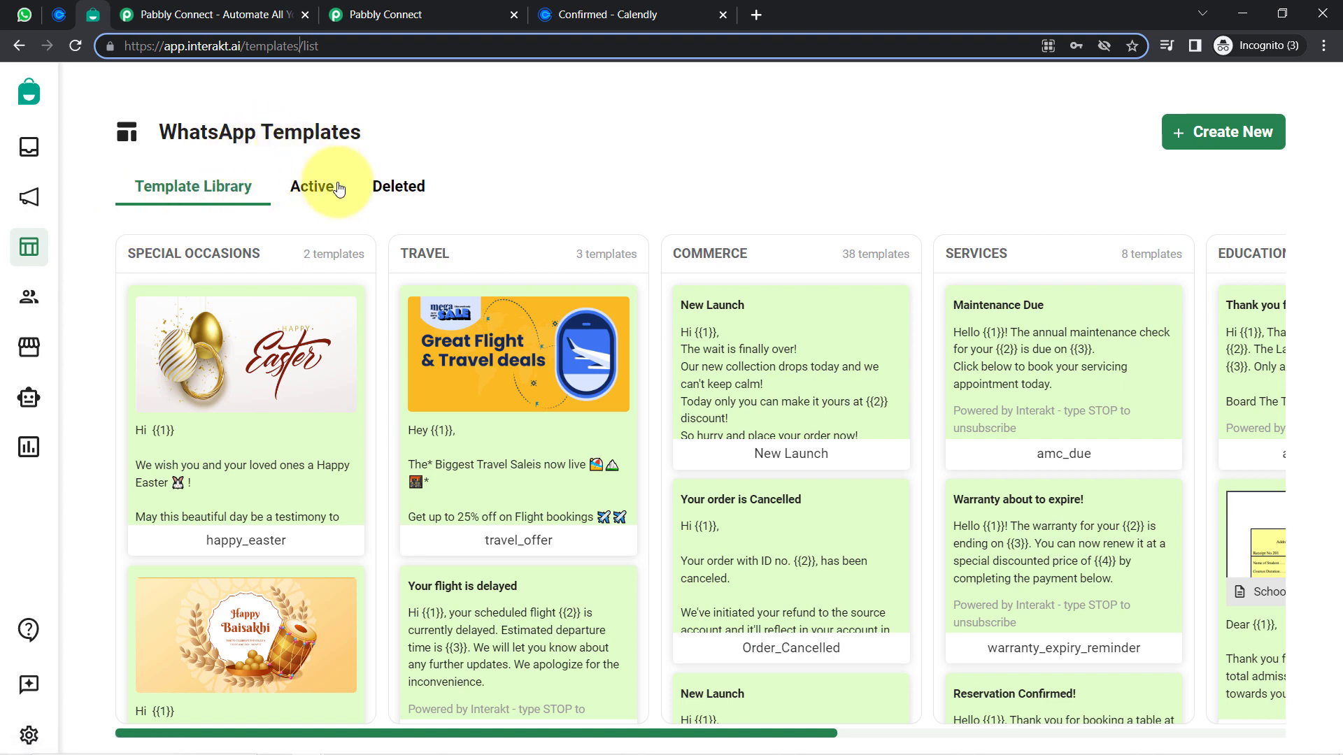
left_click_drag(159, 132, 358, 129)
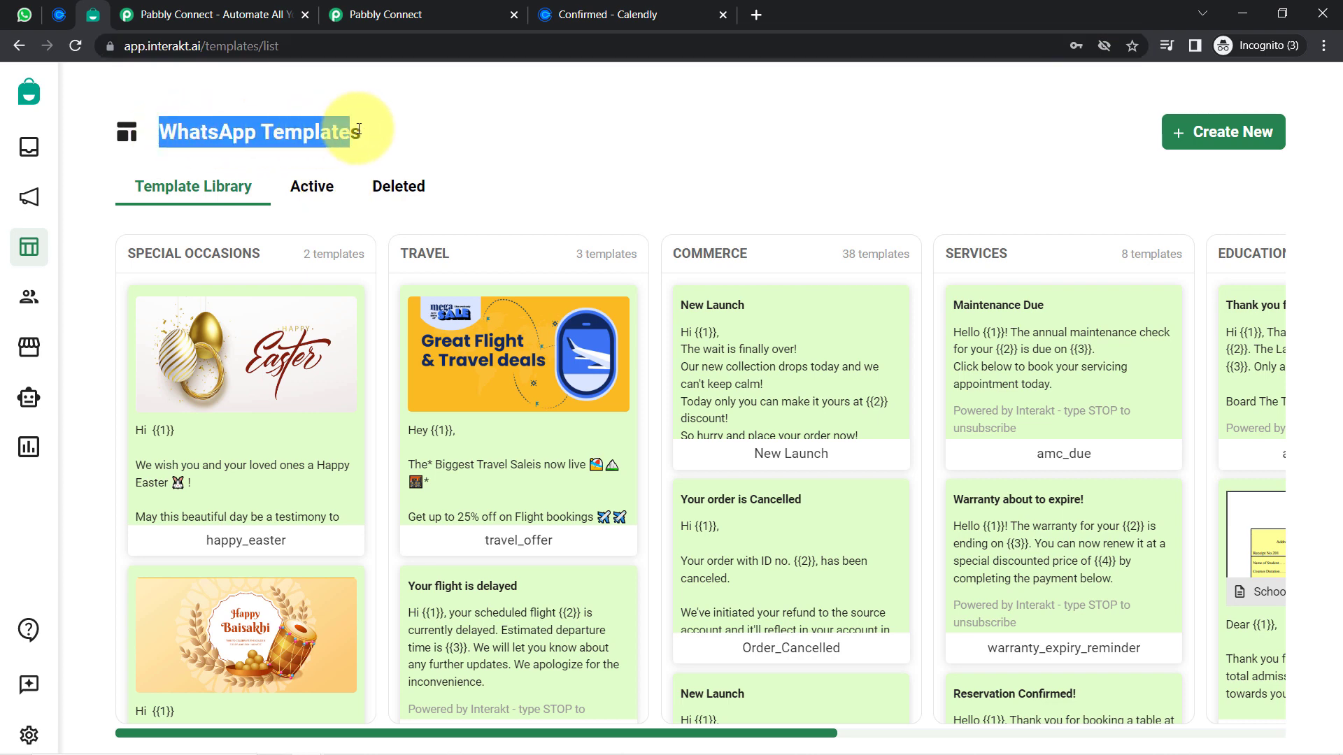
left_click(320, 197)
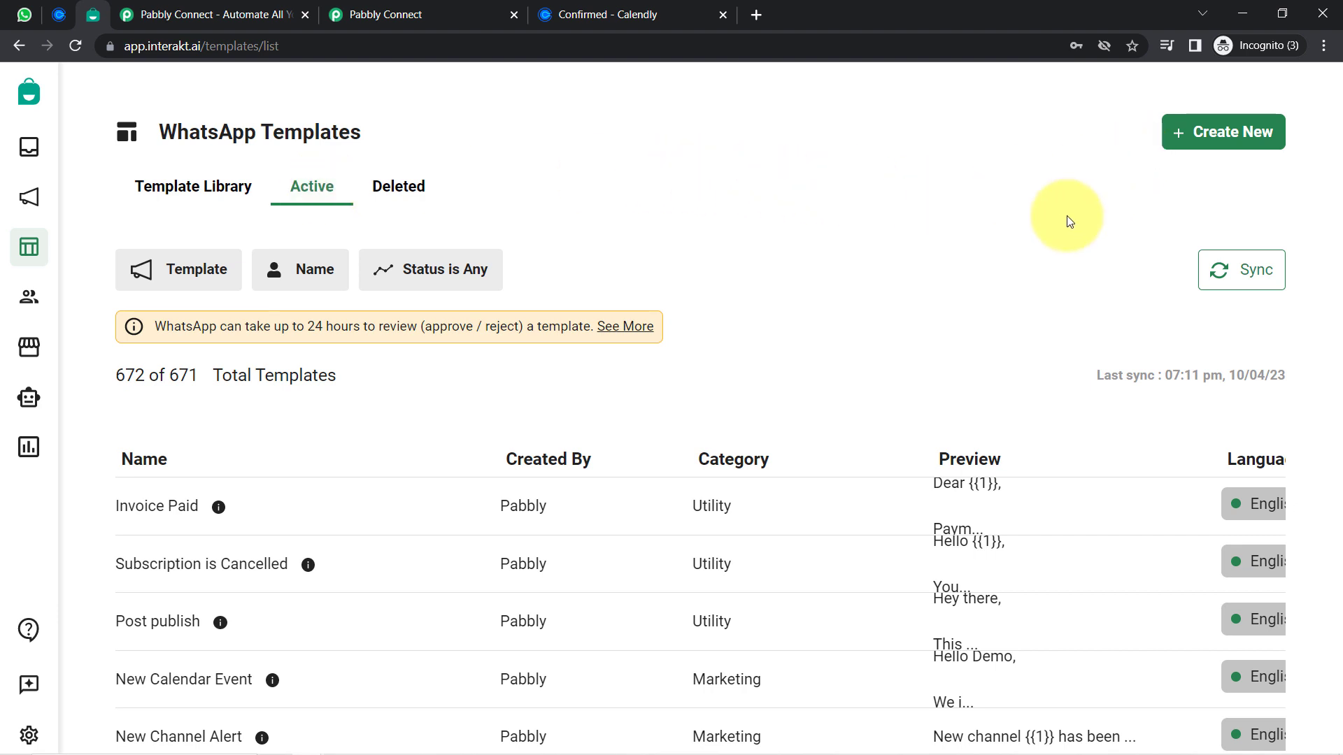
scroll(1018, 238, "down", 3)
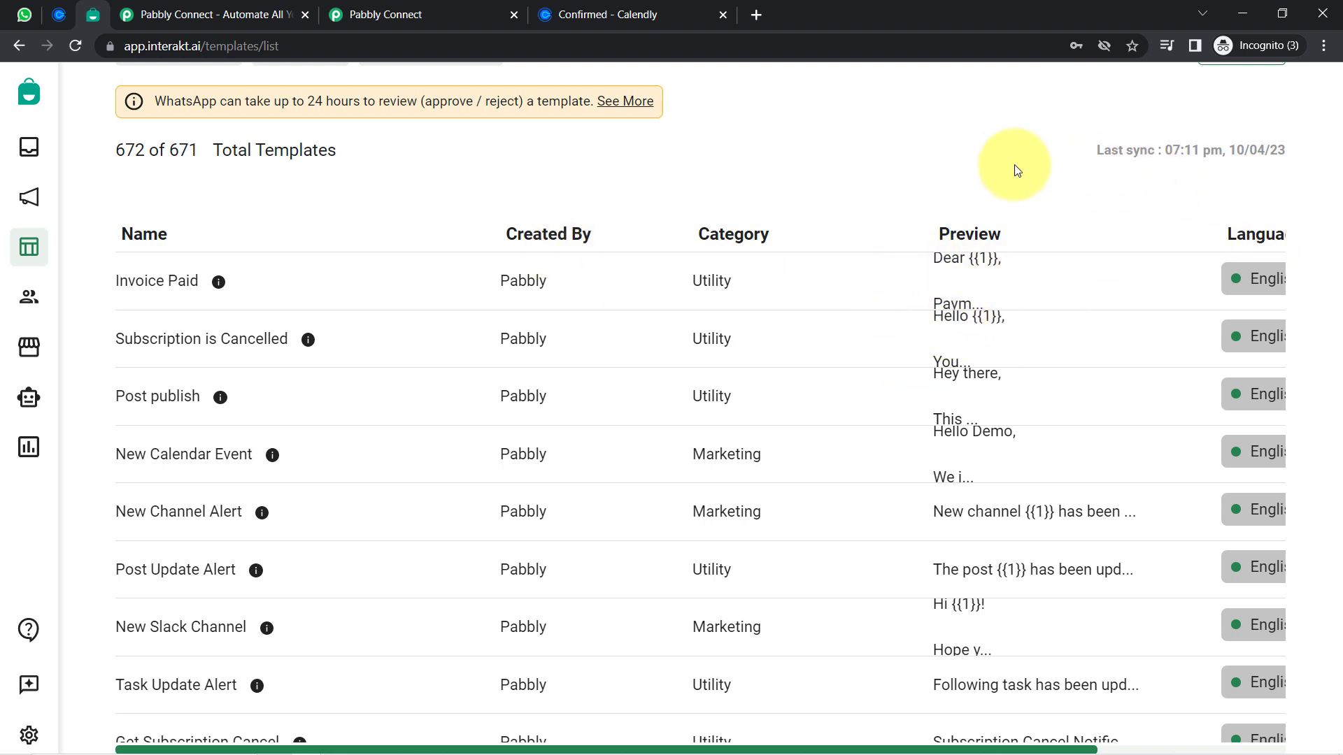
scroll(1006, 166, "up", 2)
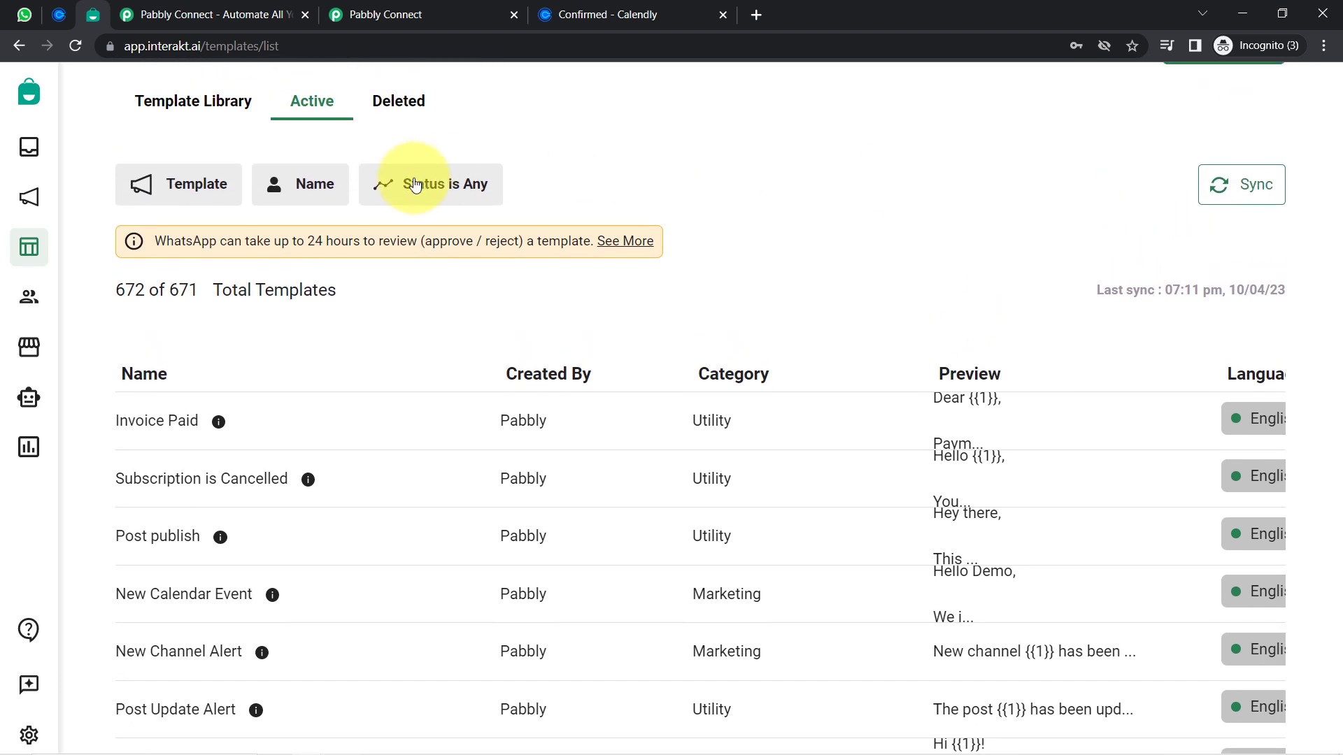
left_click(419, 188)
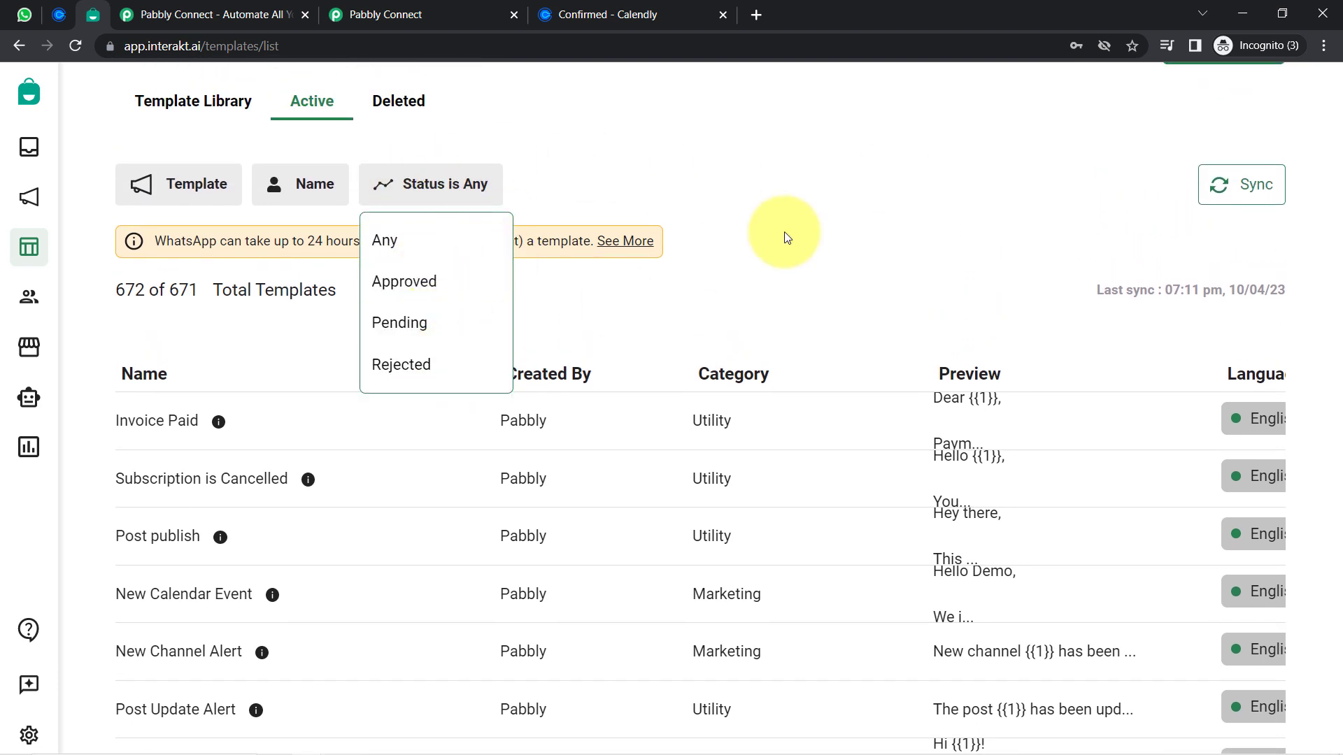
left_click(1324, 45)
Zoom the browser out to see the whole templates table, then restore normal zoom
left_click(1206, 188)
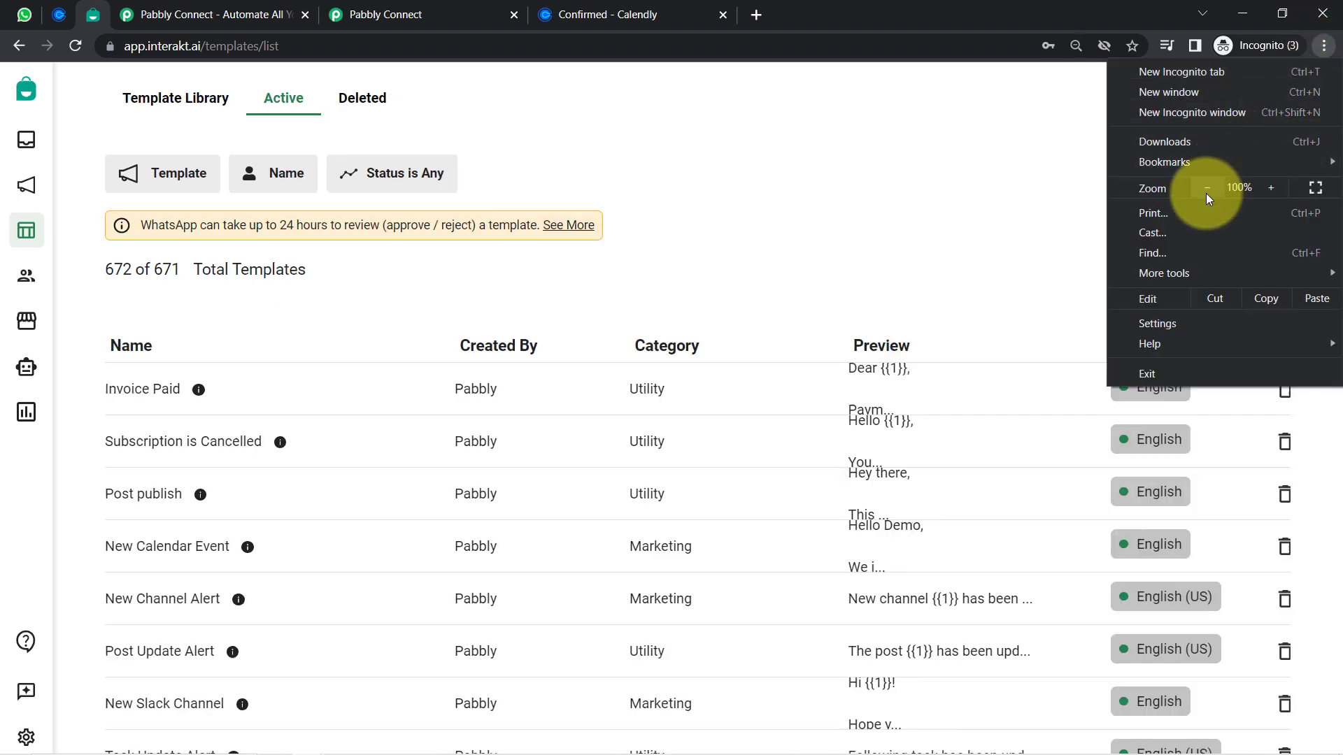
left_click(1206, 188)
left_click(987, 216)
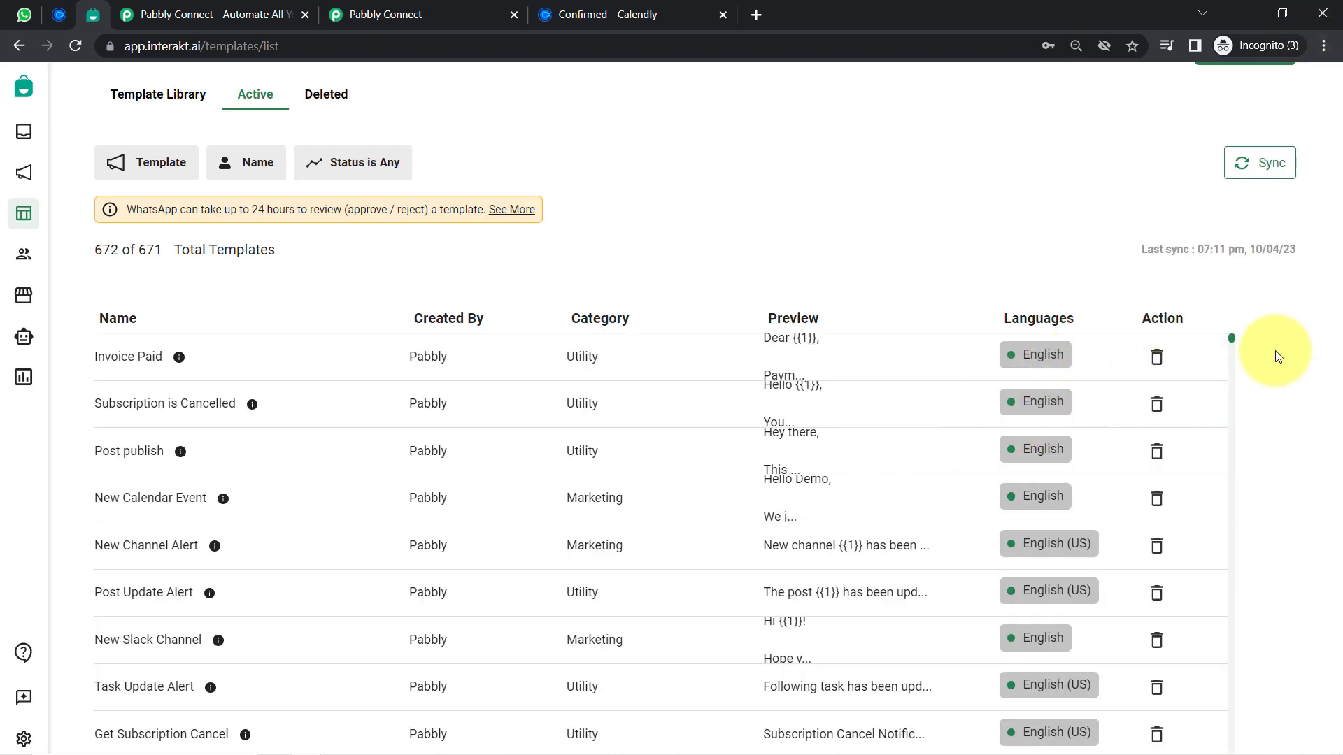
left_click_drag(1235, 337, 1233, 354)
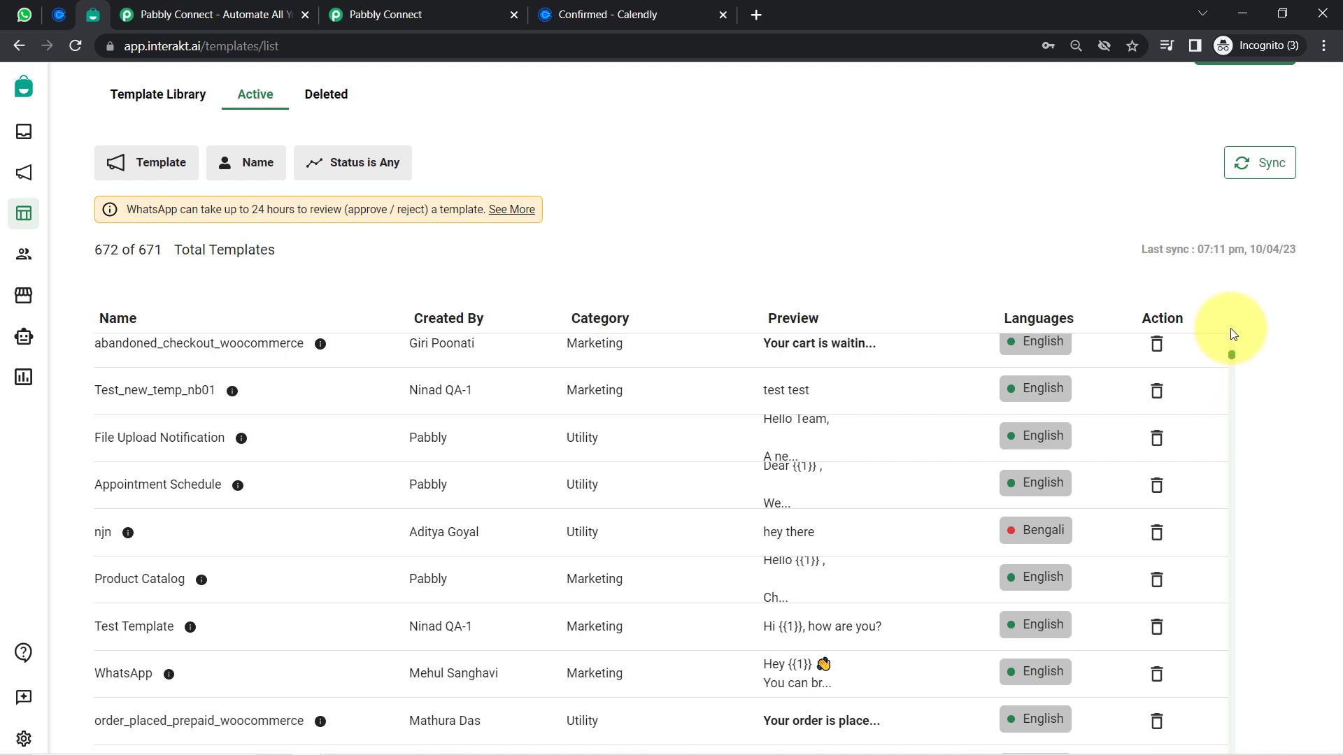
left_click(1233, 334)
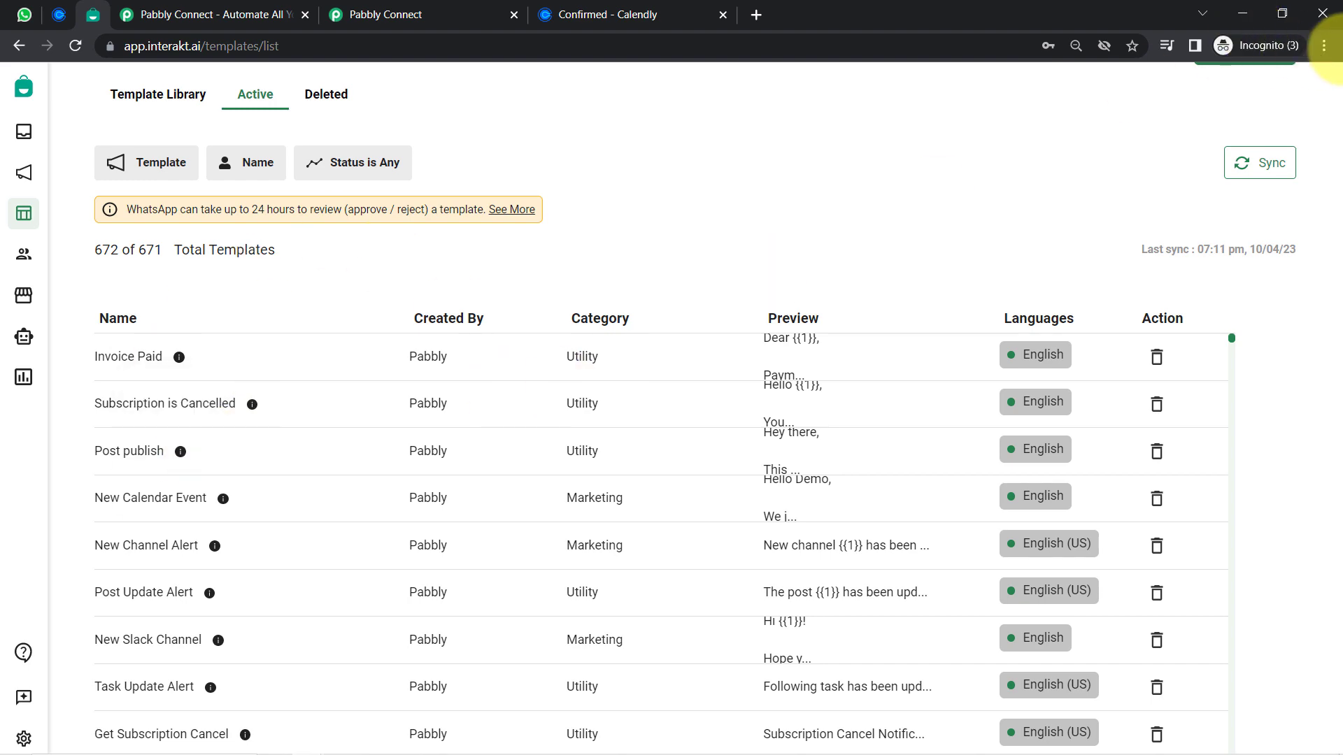
left_click(1324, 45)
left_click(1268, 190)
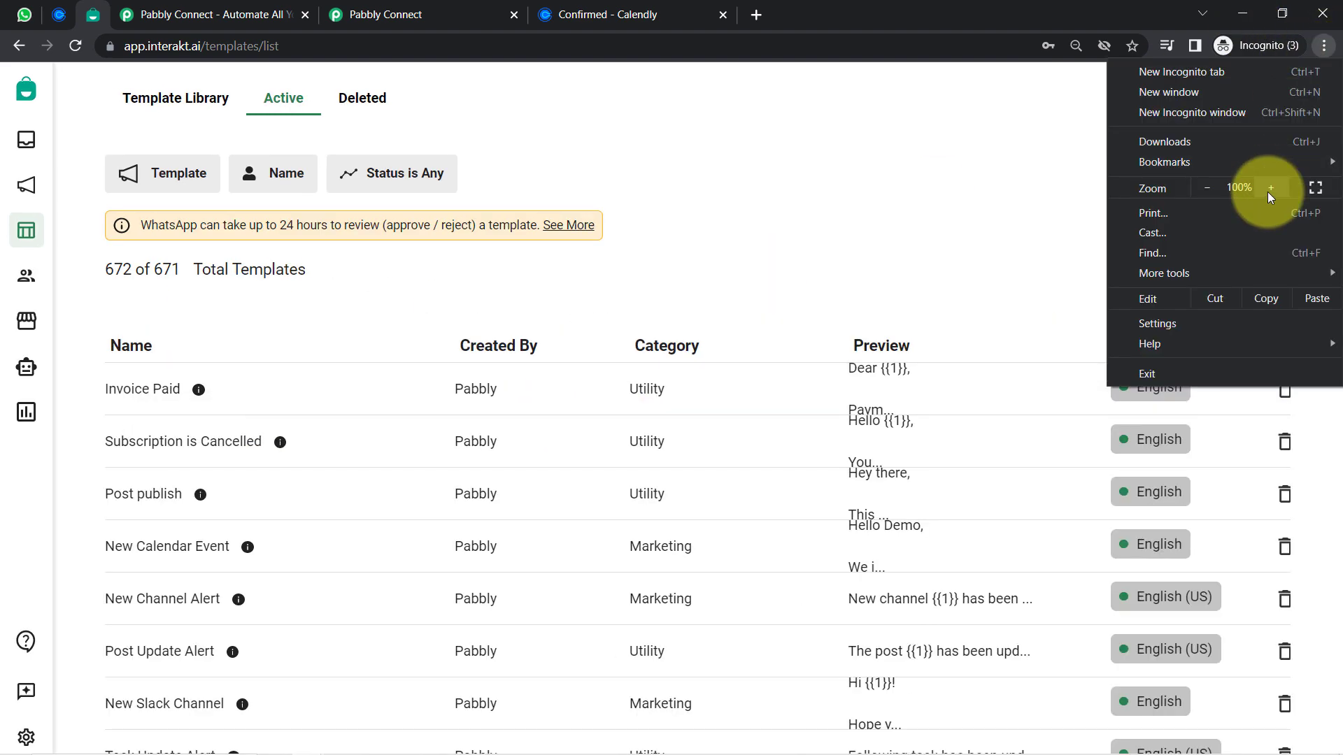
left_click(1269, 190)
left_click(870, 195)
Back in Pabbly, open the 'Interakt account' link under Secret Key in a new tab
left_click(385, 14)
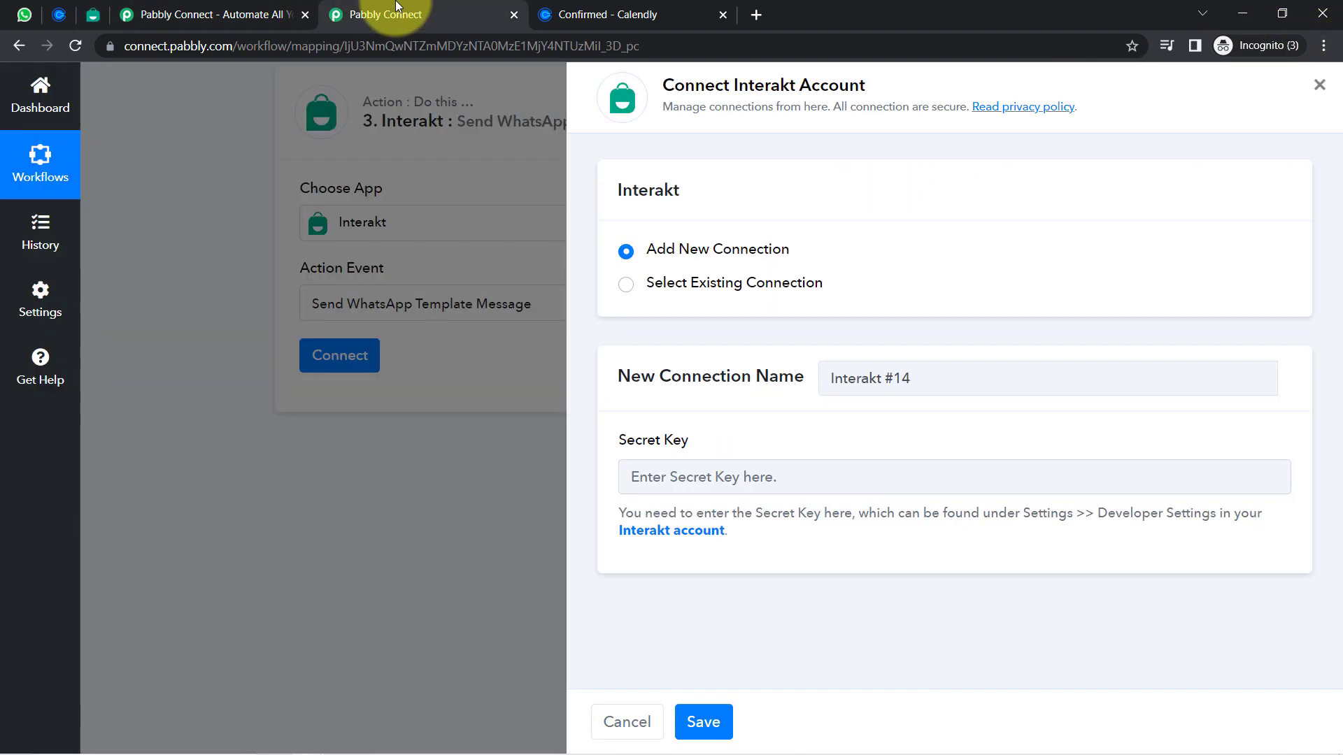
left_click_drag(638, 440, 704, 448)
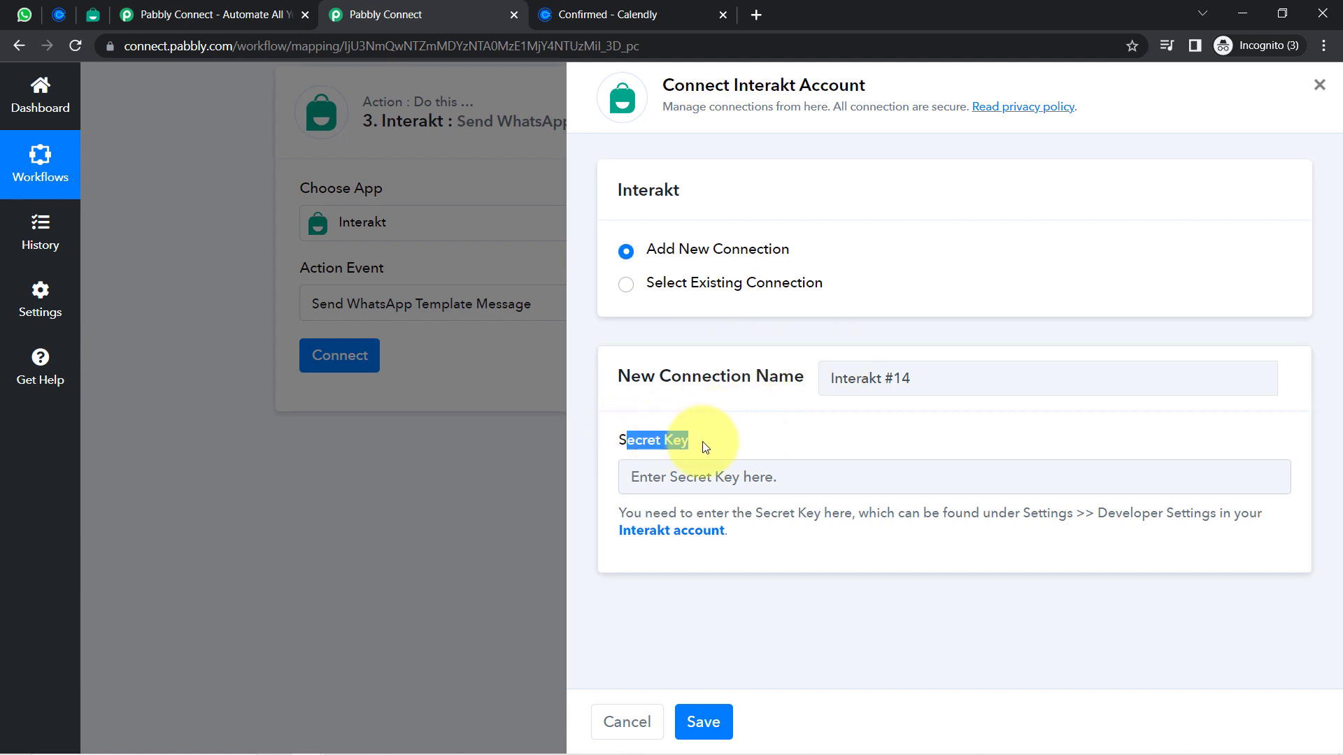
right_click(677, 541)
left_click(707, 548)
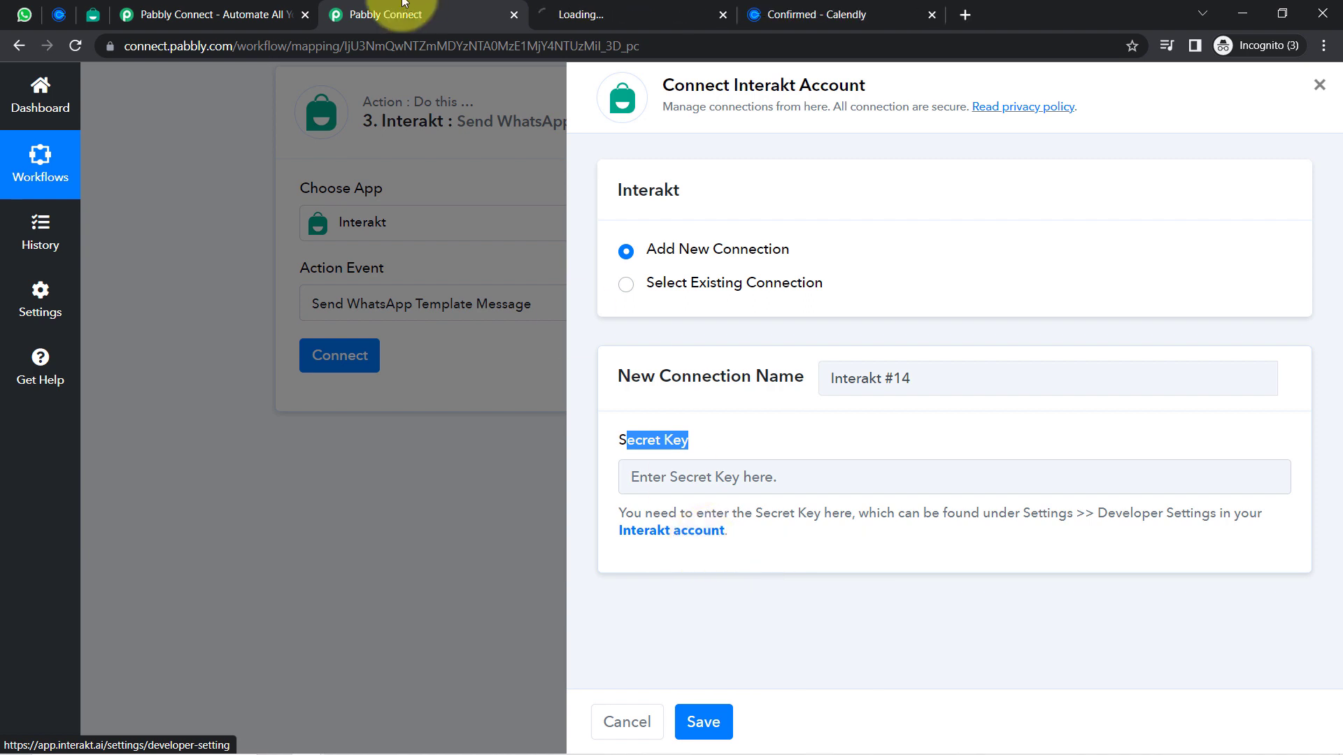
Copy the secret key from Interakt's Developer Settings and return to the Pabbly Connect tab
left_click(572, 7)
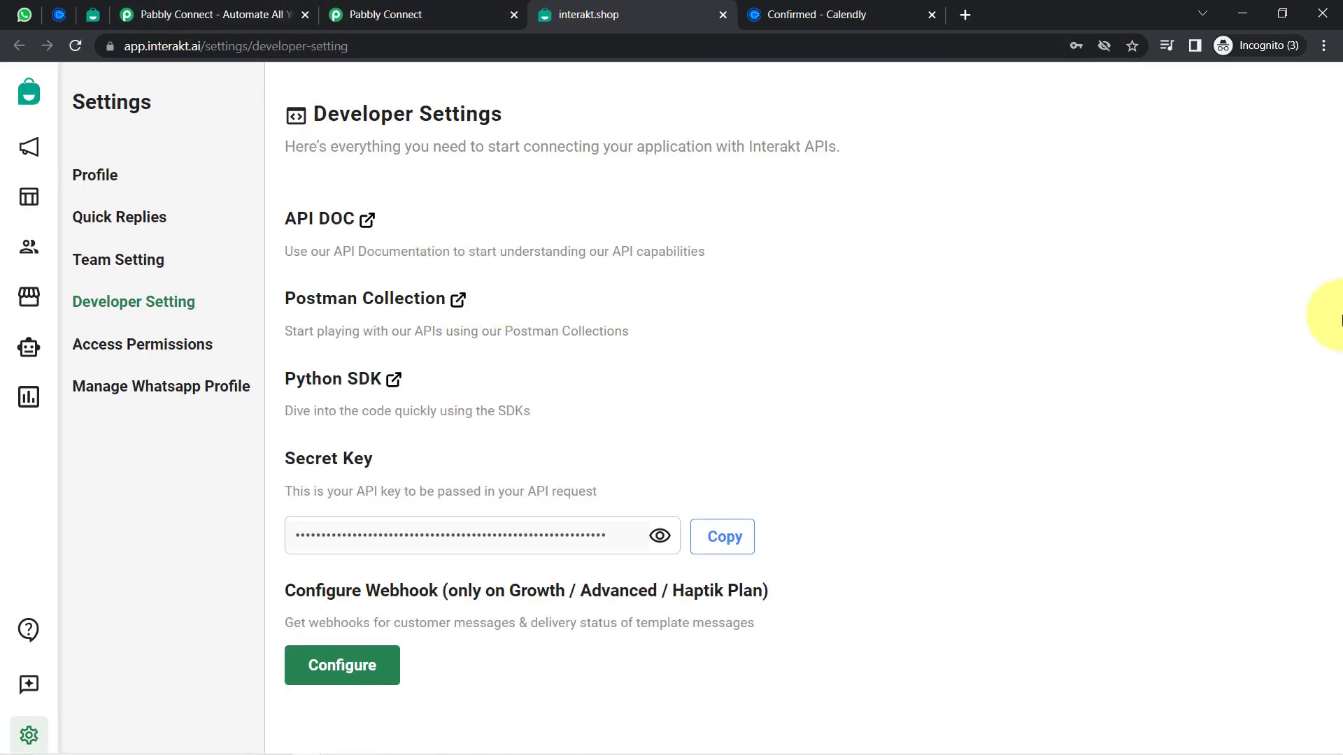
left_click(721, 536)
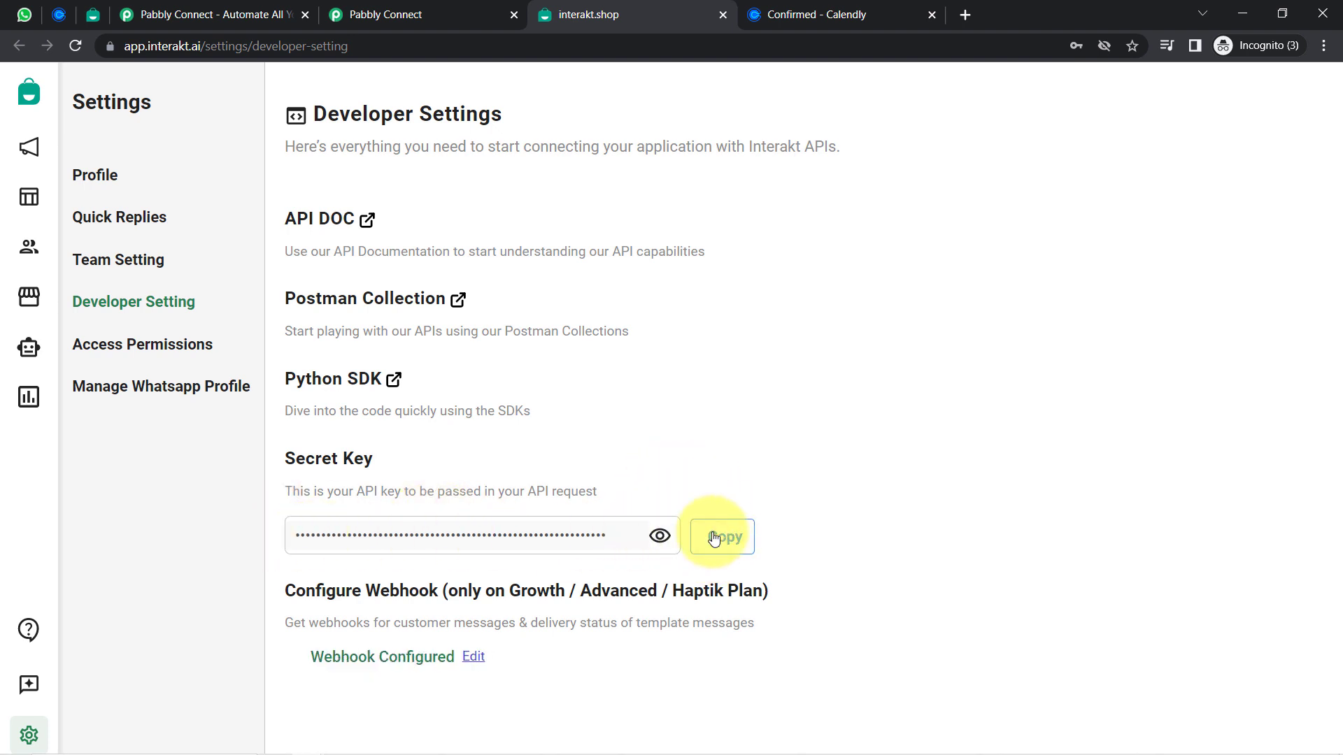
left_click(381, 14)
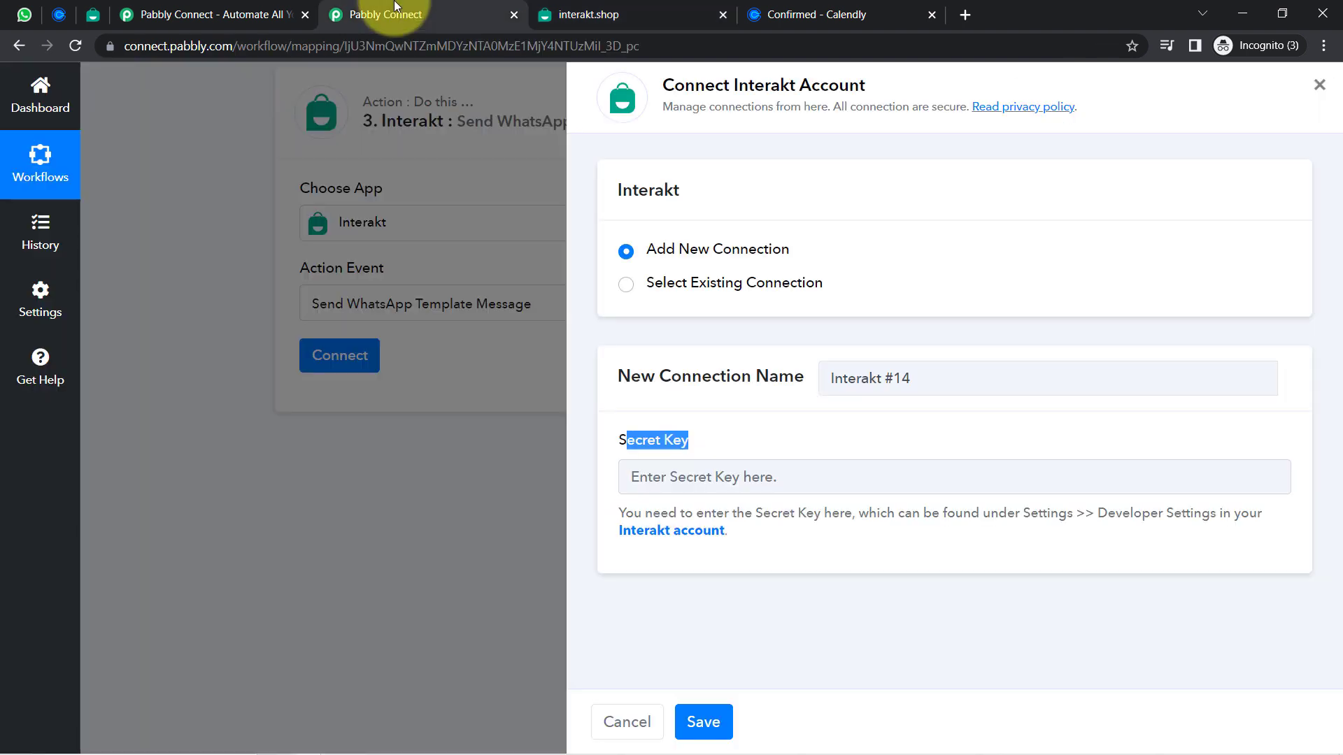
Paste the secret key into Interakt #14, save the connection, and close the interakt.shop tab
left_click(694, 477)
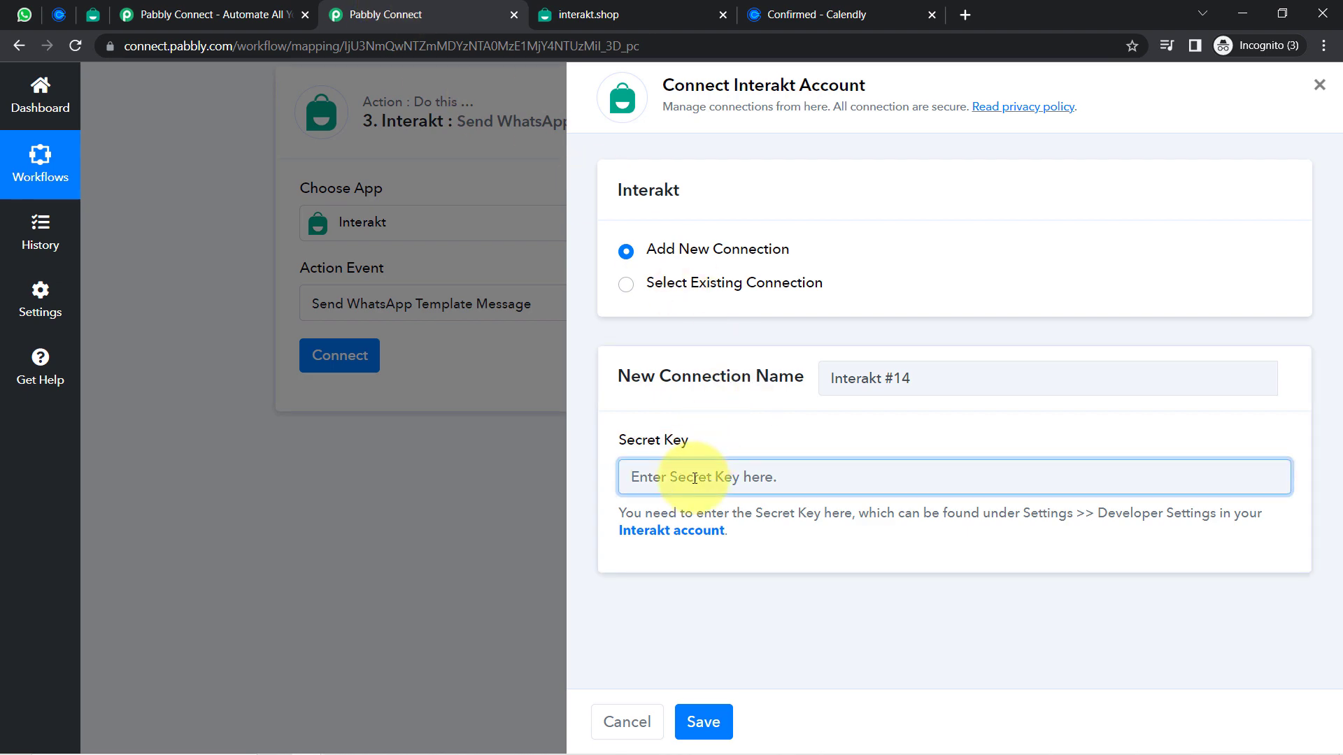
key("ctrl+v")
left_click(703, 722)
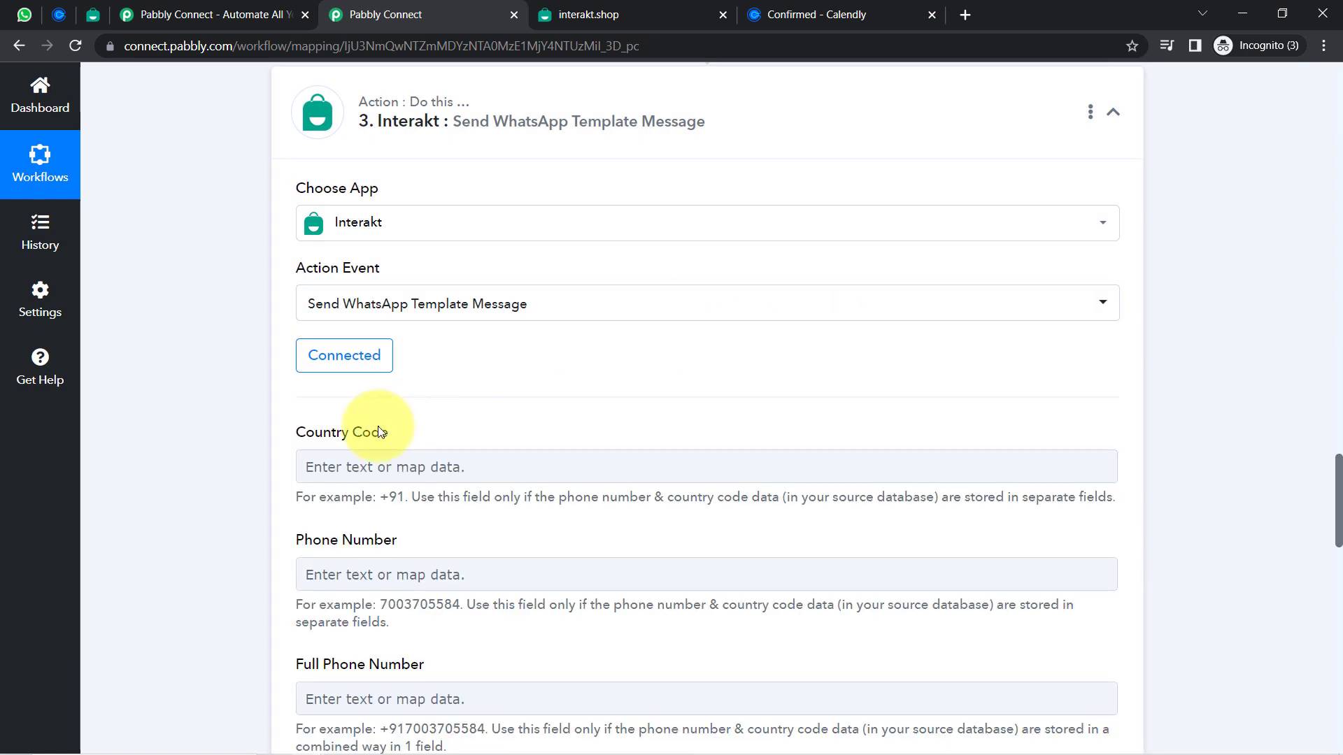
scroll(1338, 480, "down", 3)
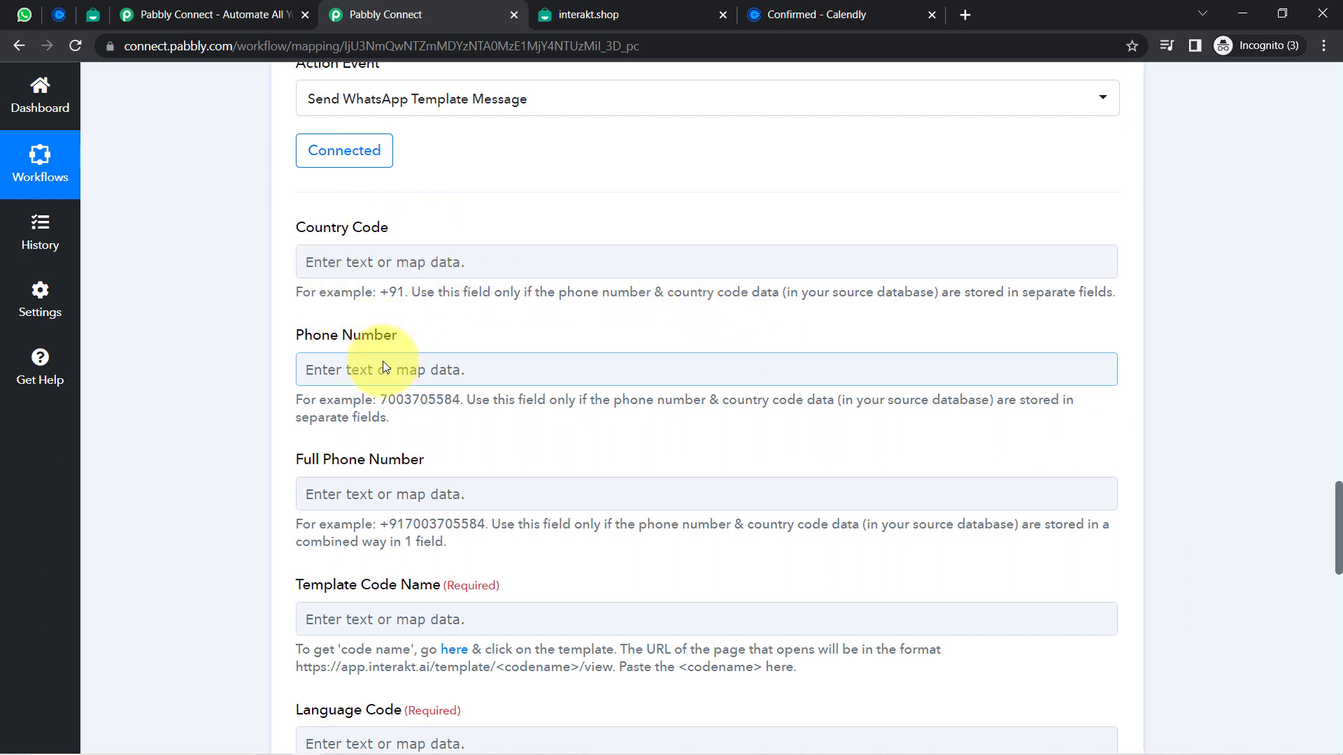
left_click(722, 15)
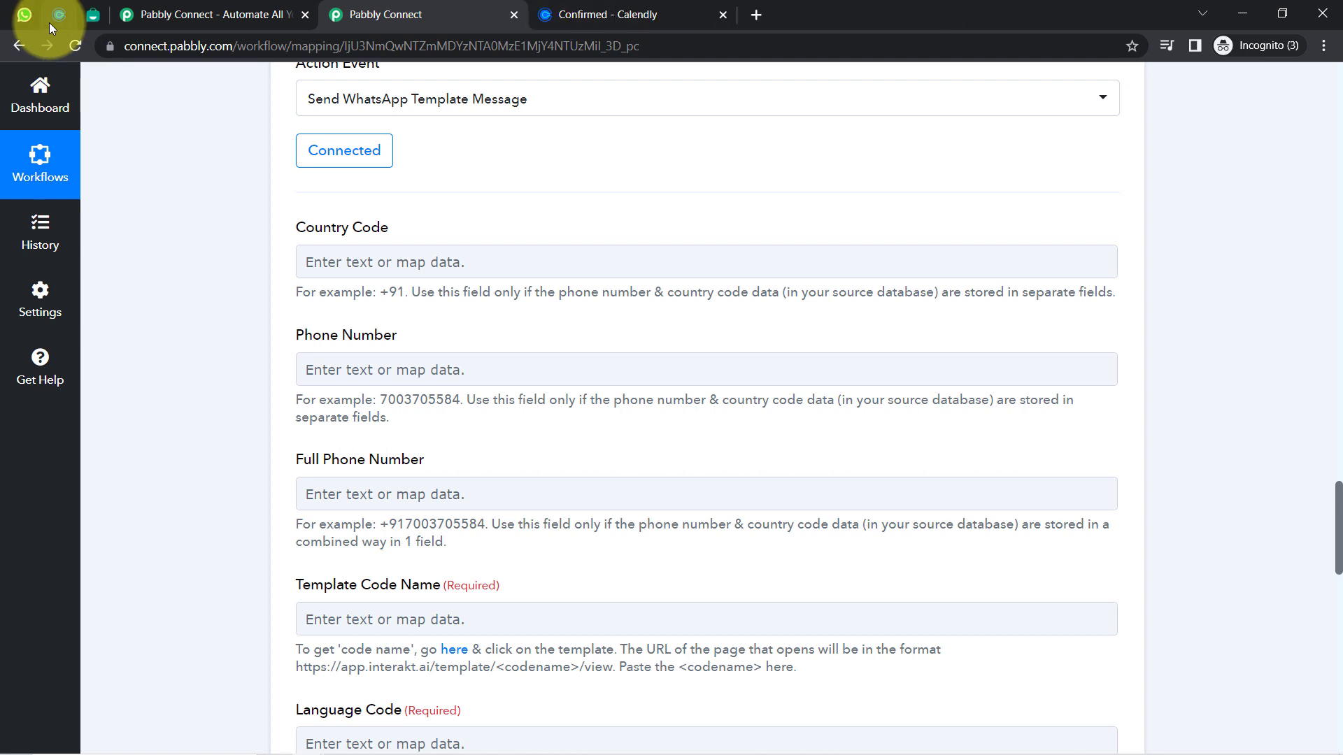
Search the Active templates page for 'event detail' and open the Event Details template
left_click(93, 21)
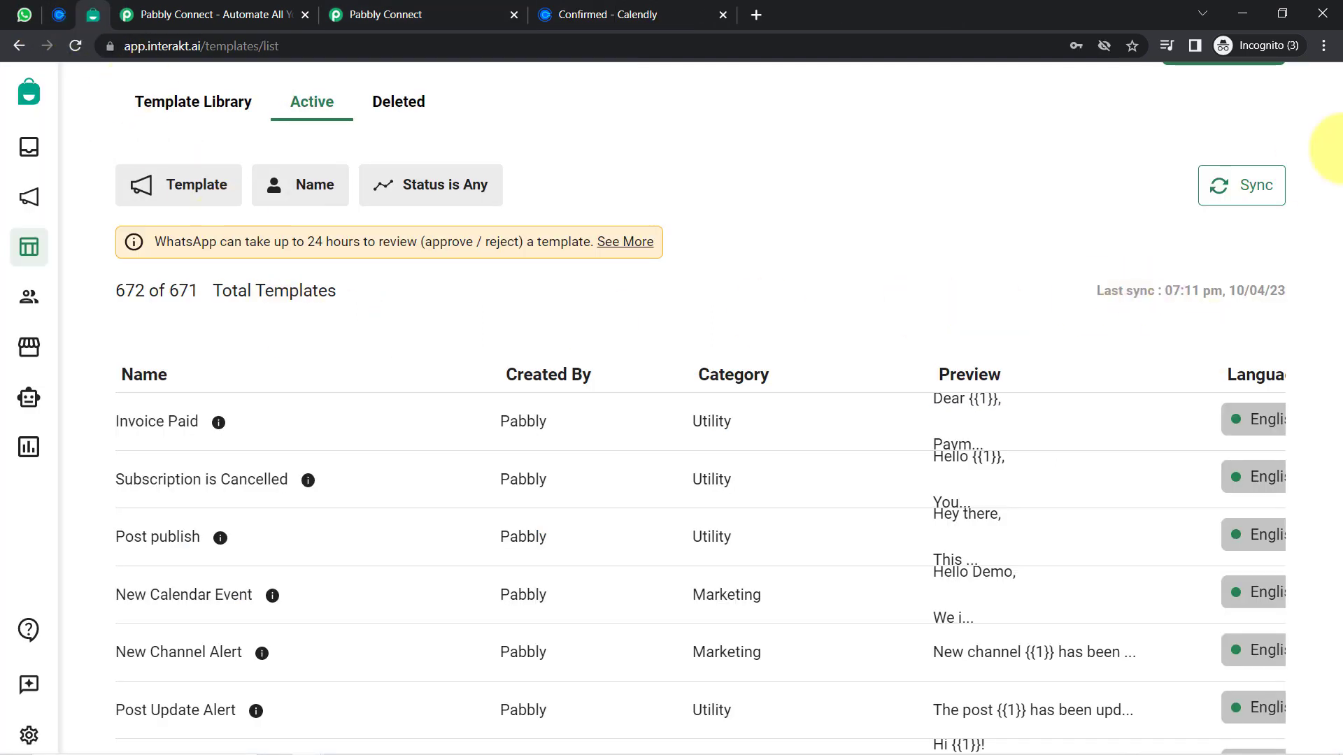
scroll(972, 246, "down", 2)
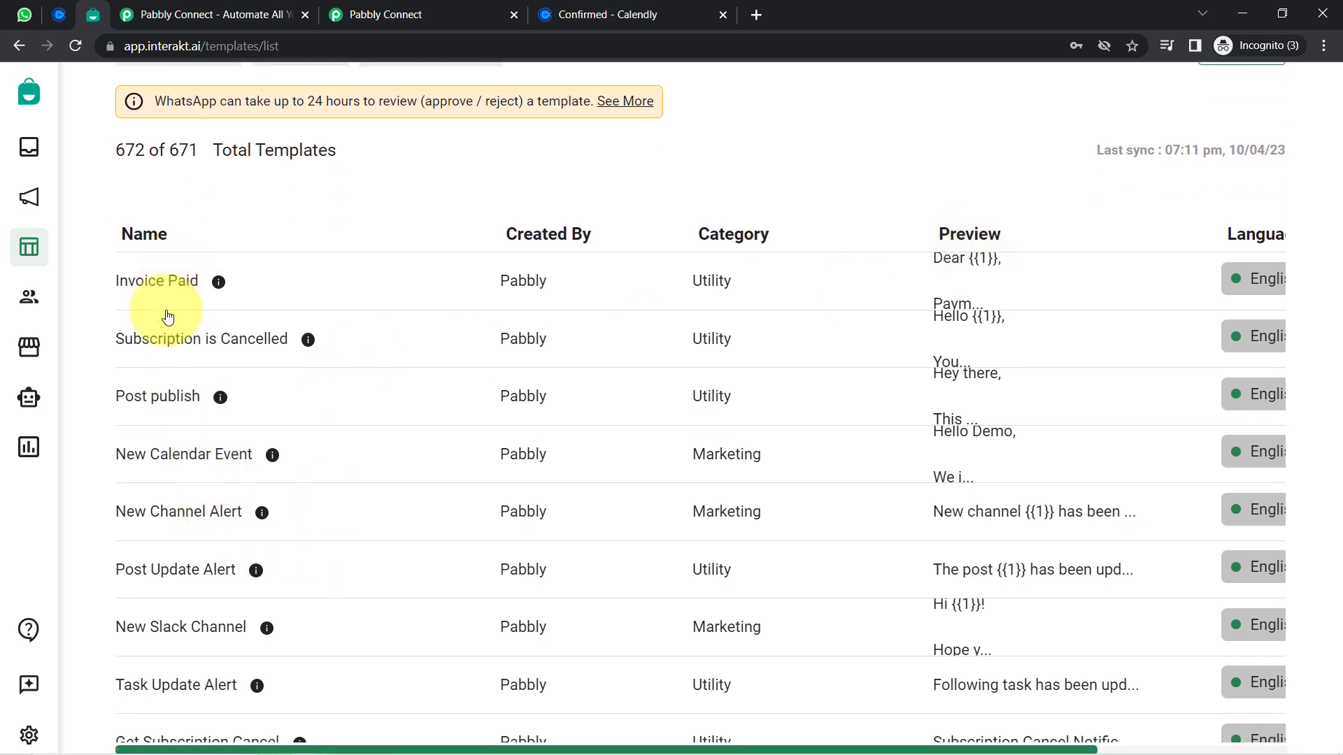
key("ctrl+f")
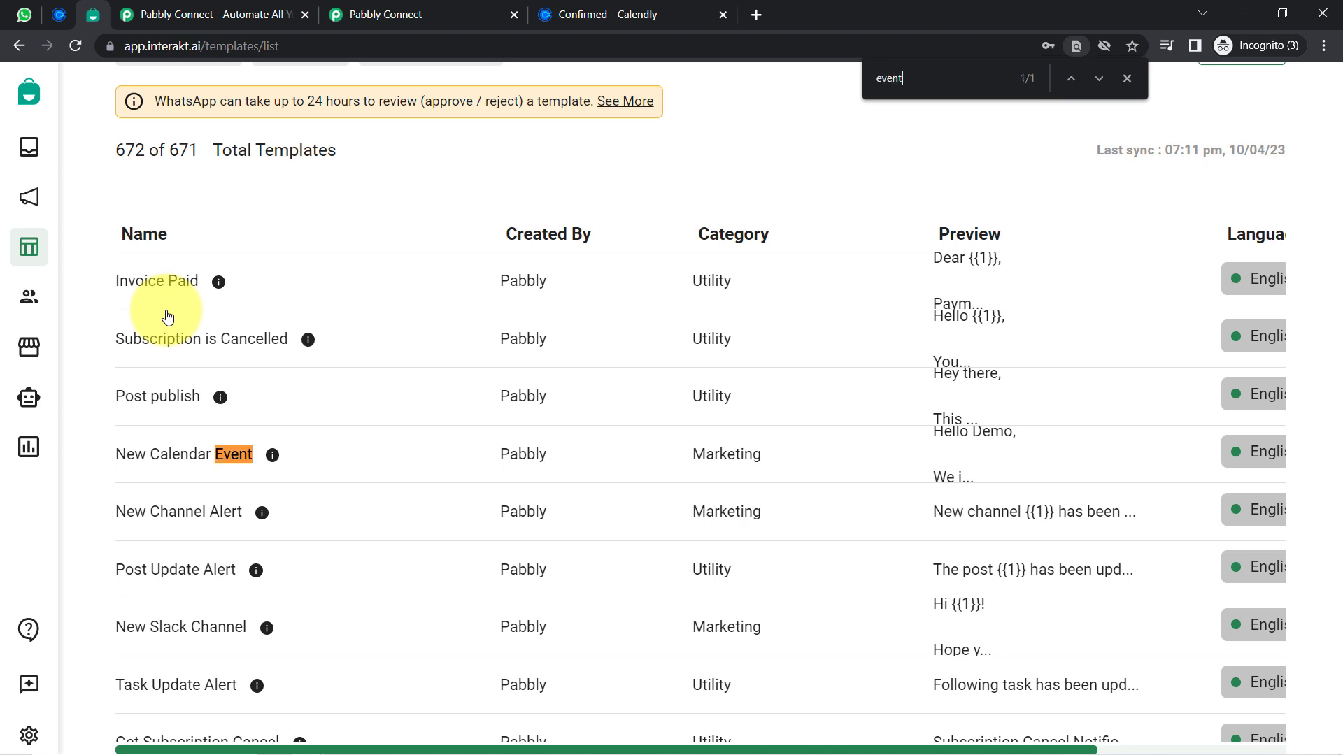
type("event detail")
scroll(168, 317, "down", 5)
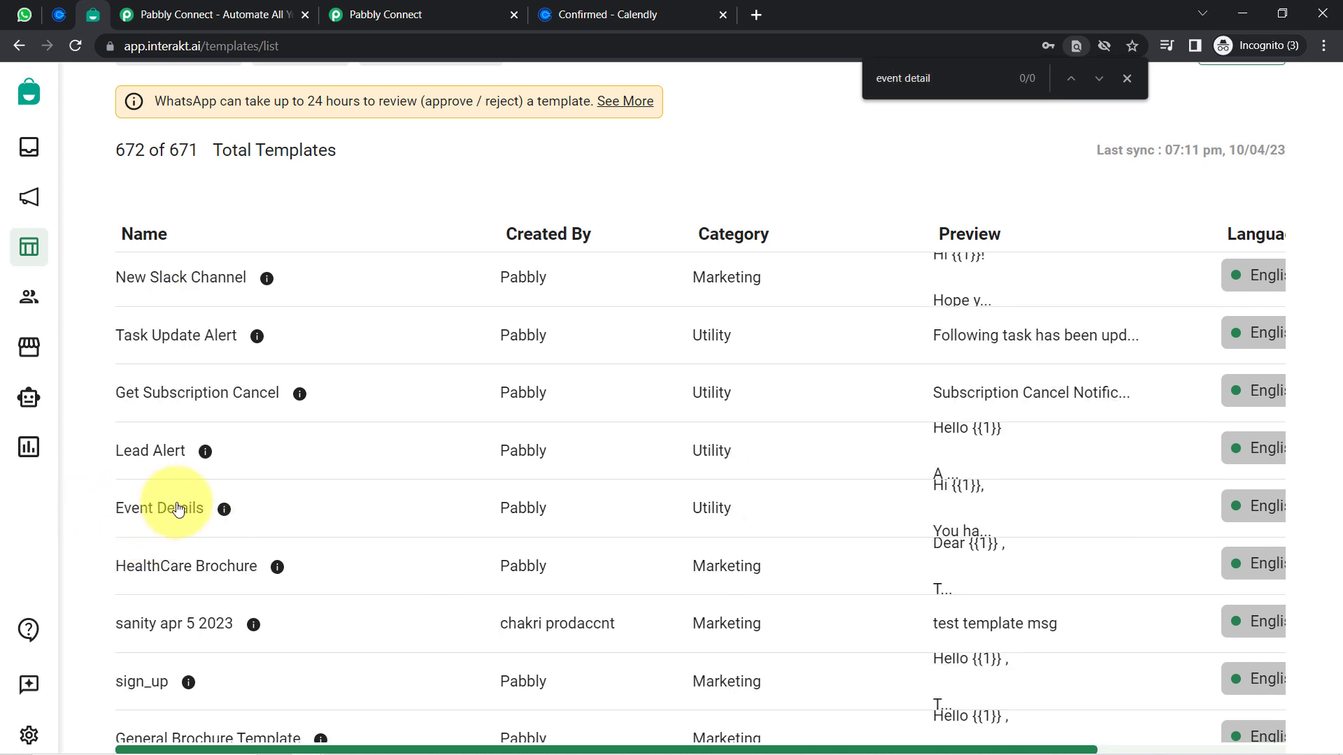
left_click(179, 510)
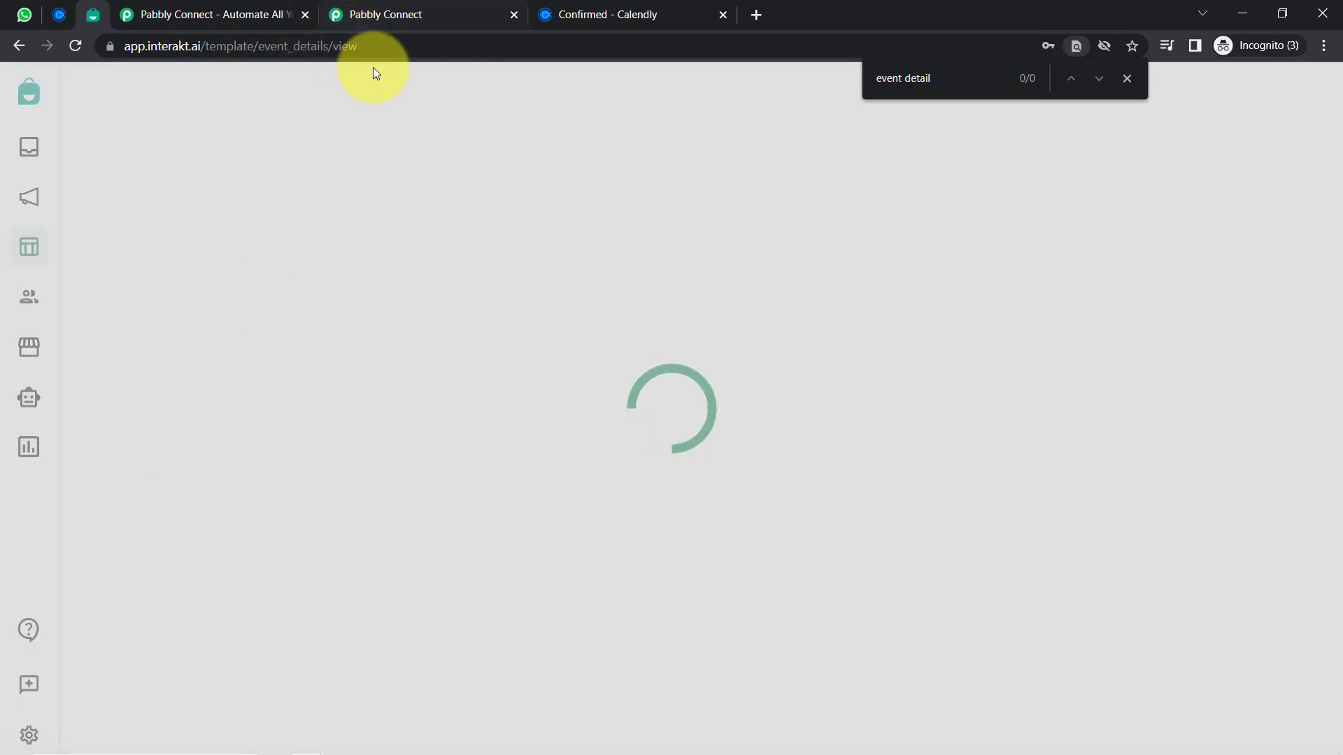
Close the page search and review the Event Details template name and message body
left_click_drag(333, 44, 381, 45)
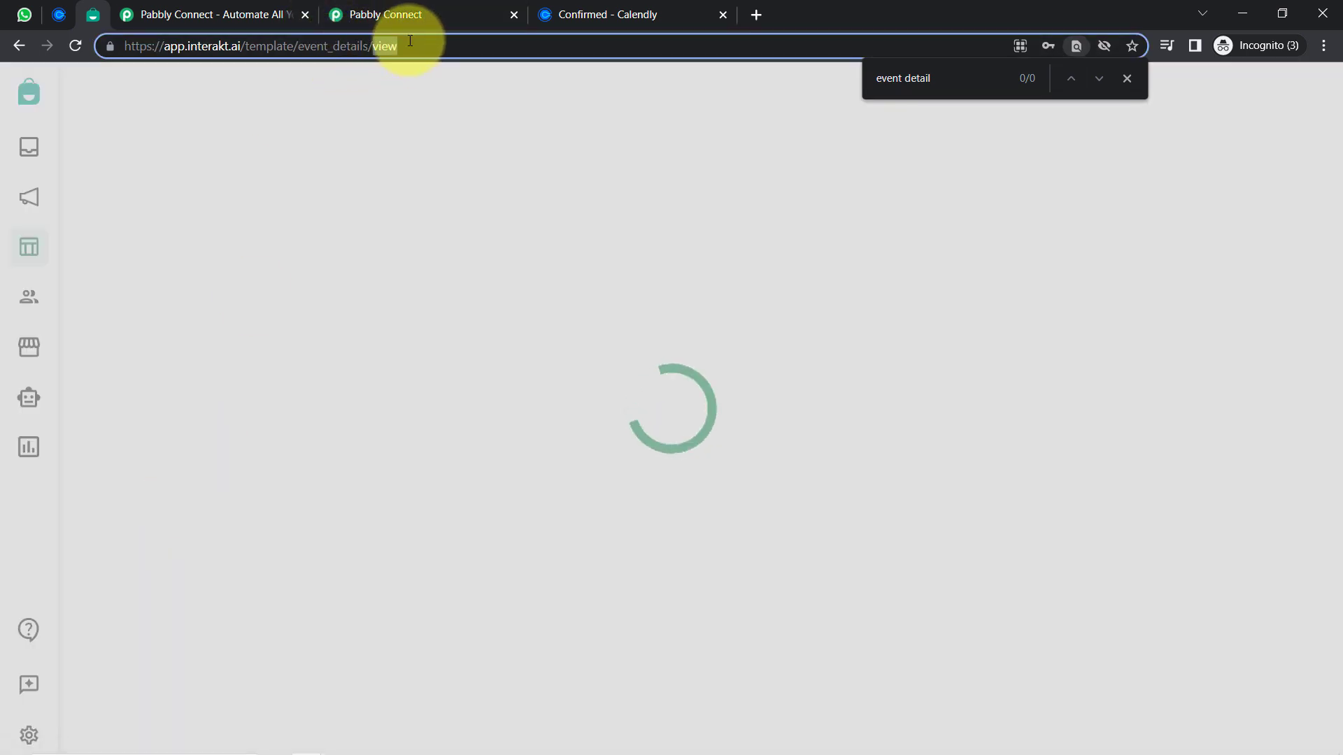
left_click(1126, 86)
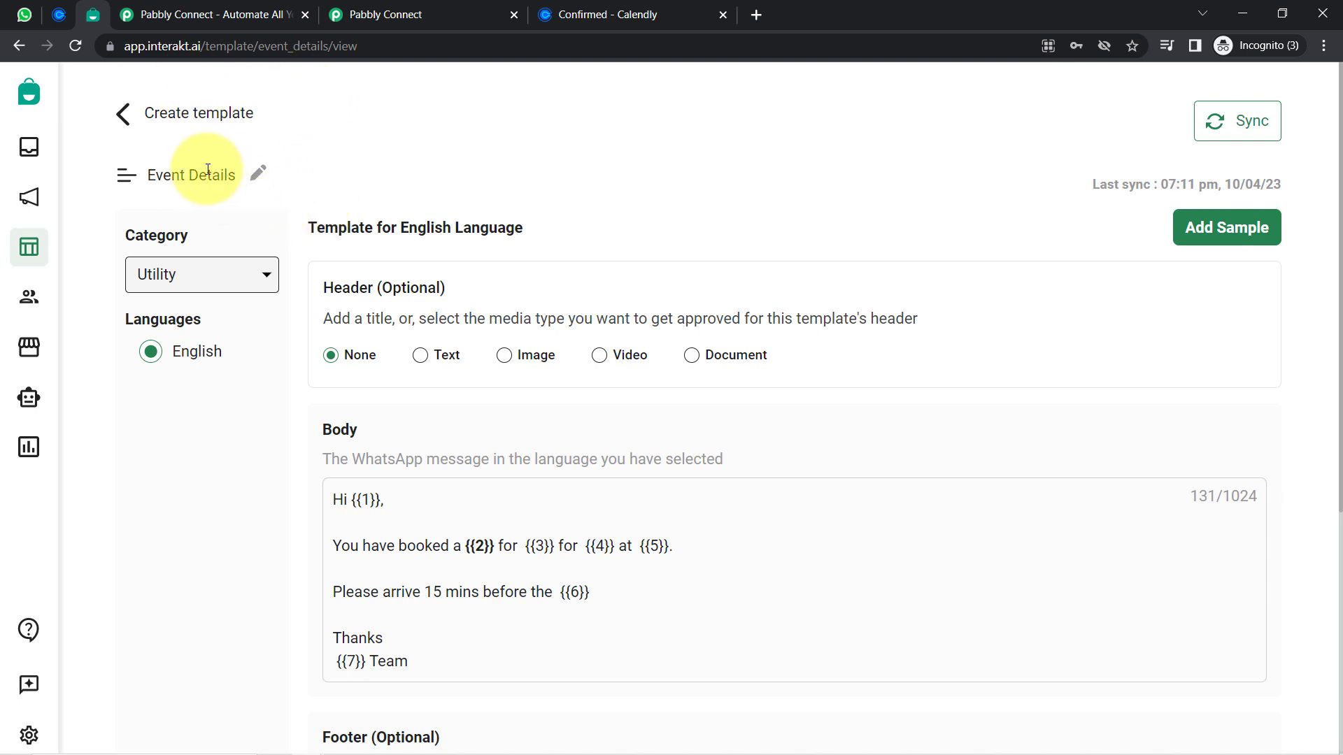
left_click_drag(163, 175, 227, 175)
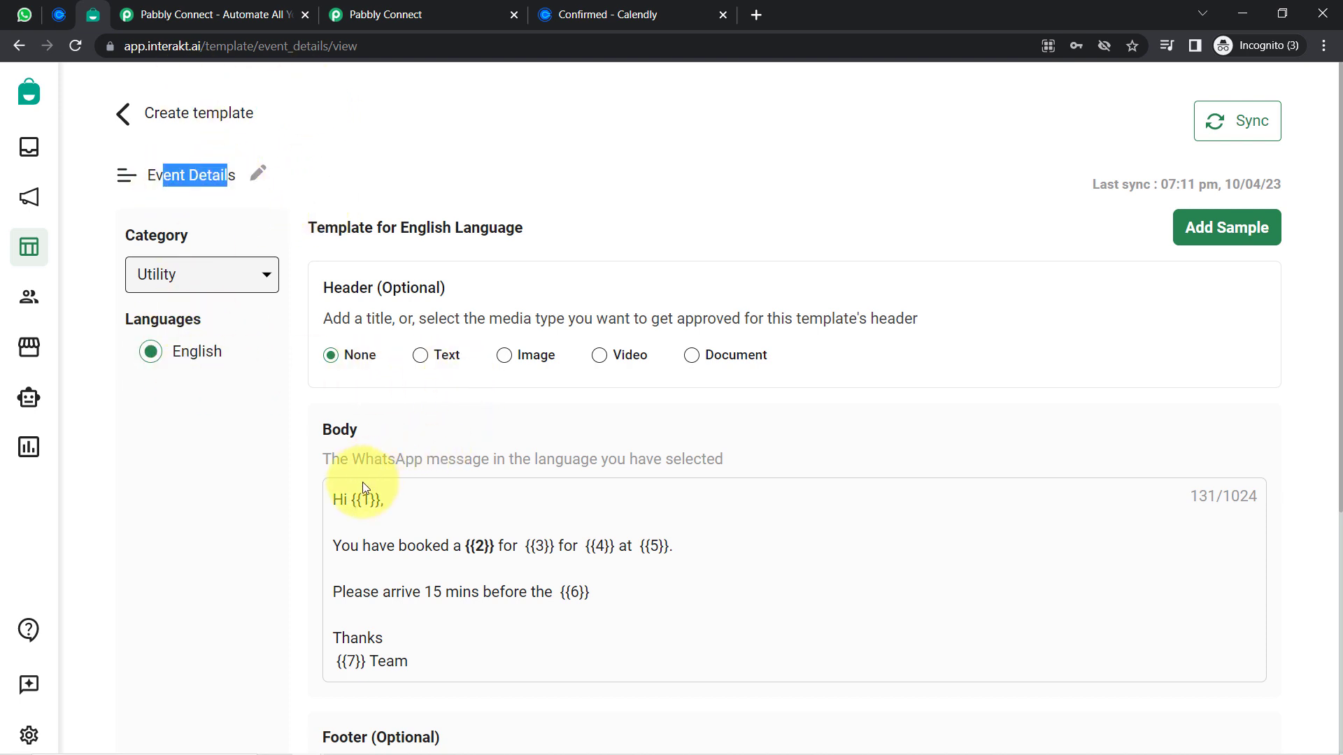
left_click_drag(347, 499, 383, 638)
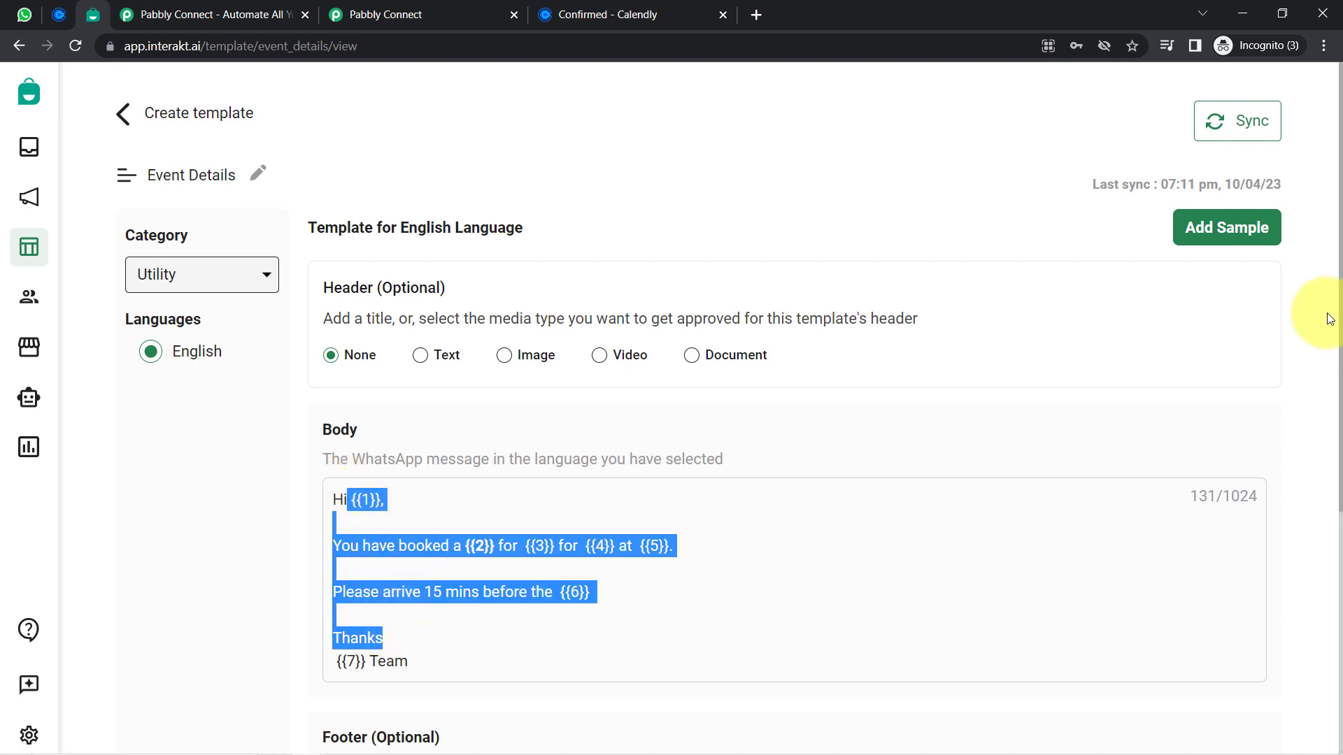
left_click_drag(1338, 318, 1338, 353)
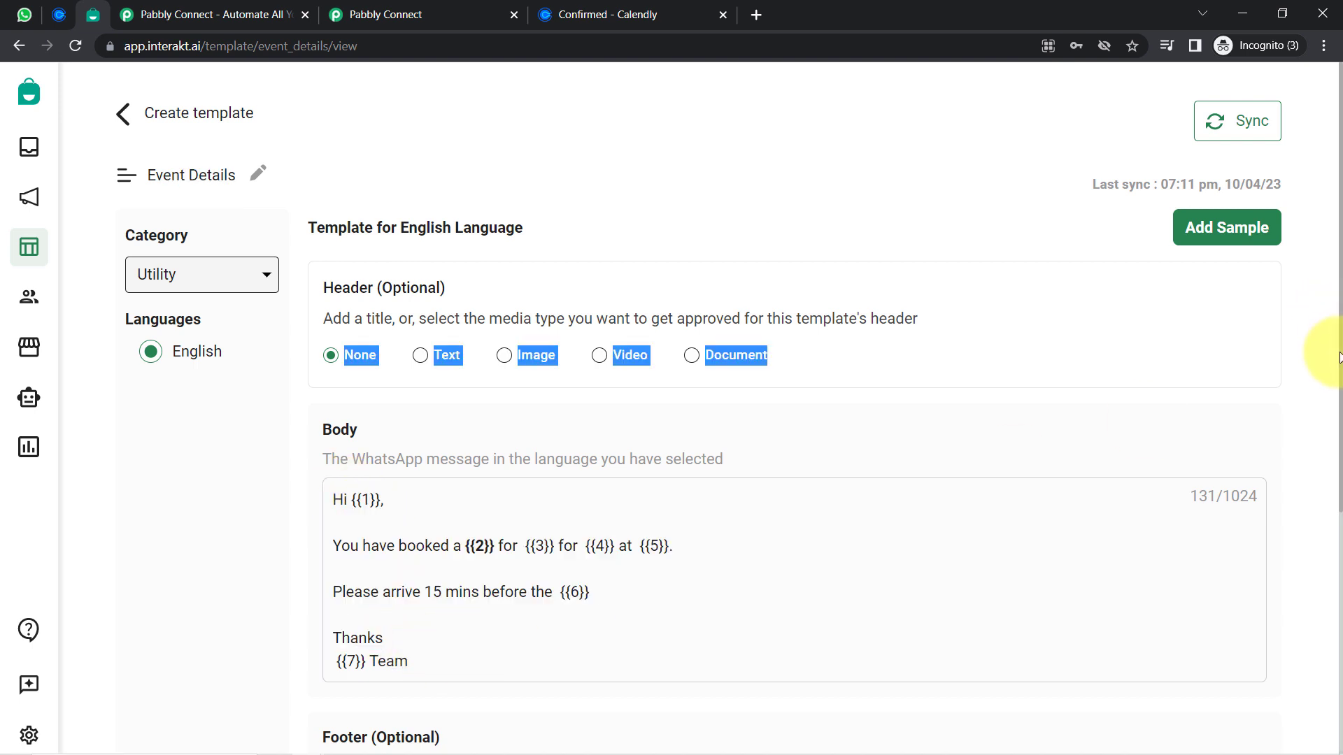
left_click(393, 538)
Highlight the body's {{1}}, {{2}} and {{3}} placeholders and the 'Please arrive 15 mins' line
scroll(268, 522, "down", 4)
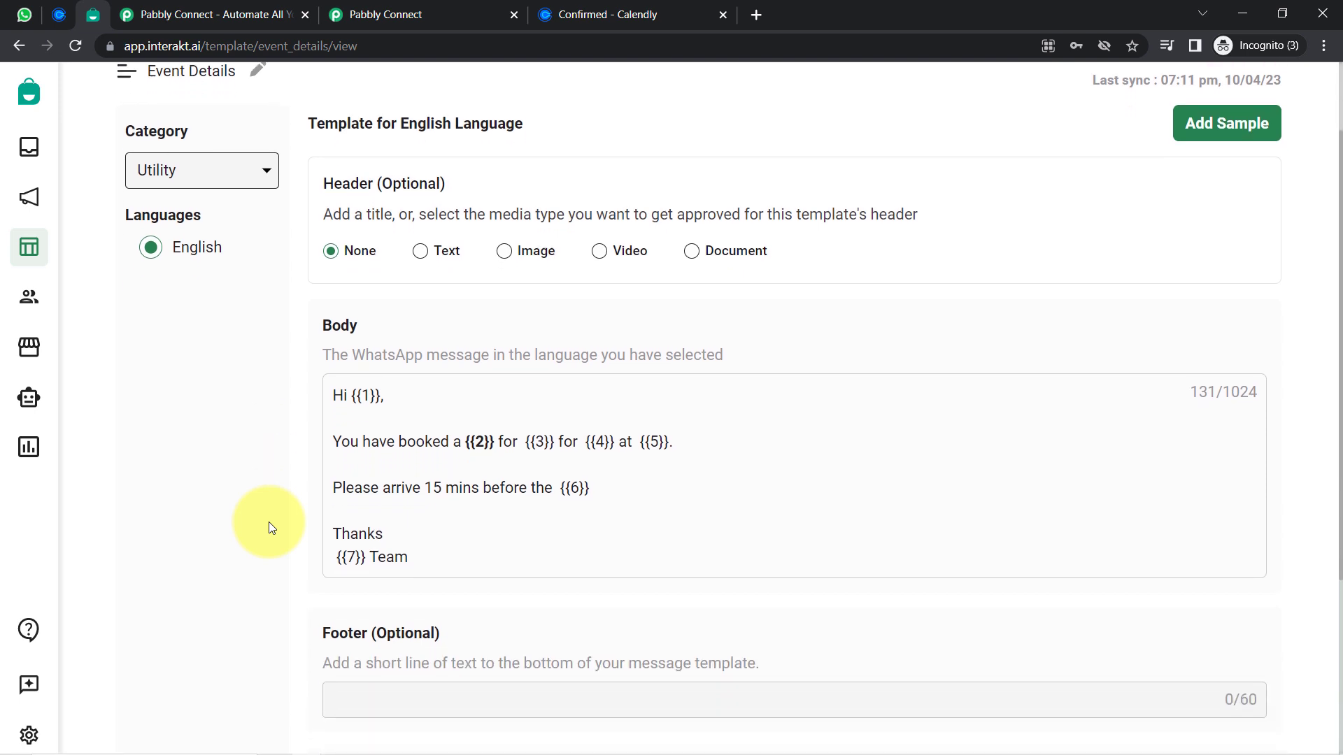
left_click_drag(347, 255, 443, 410)
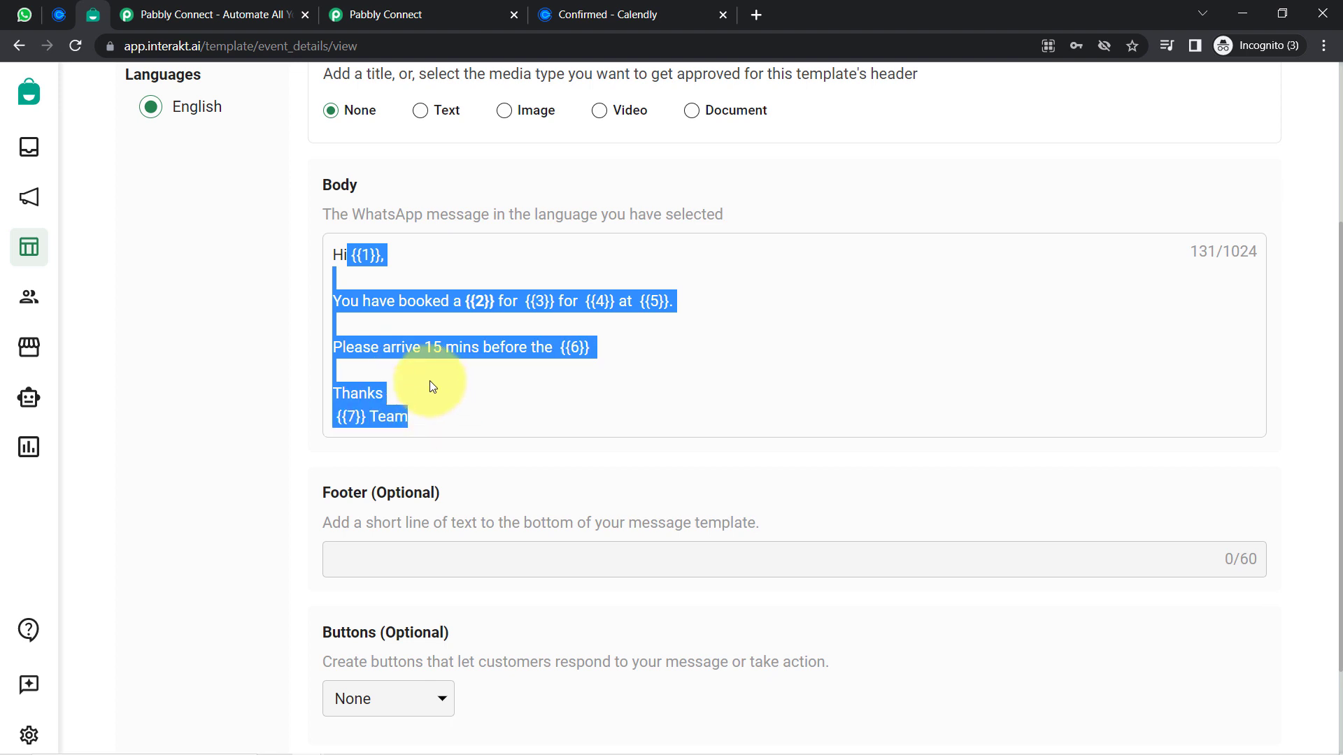
left_click(440, 360)
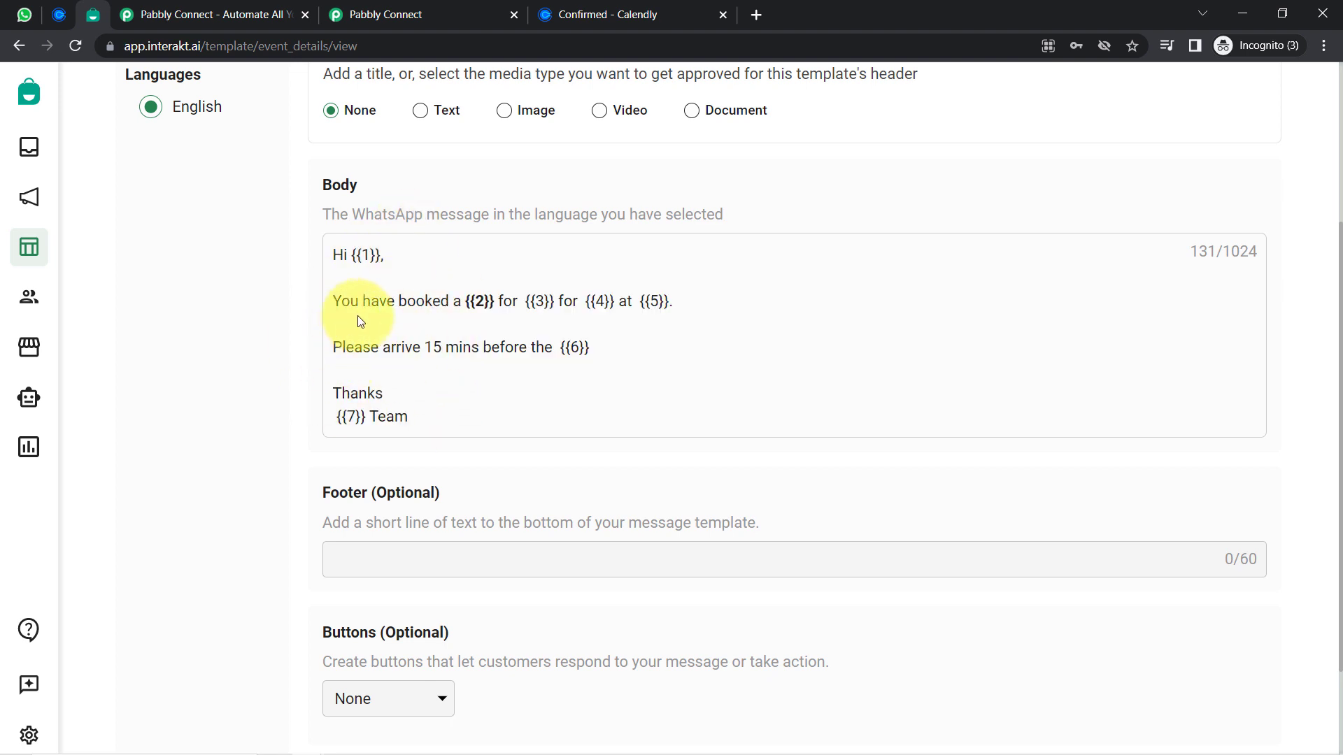
left_click_drag(348, 255, 413, 262)
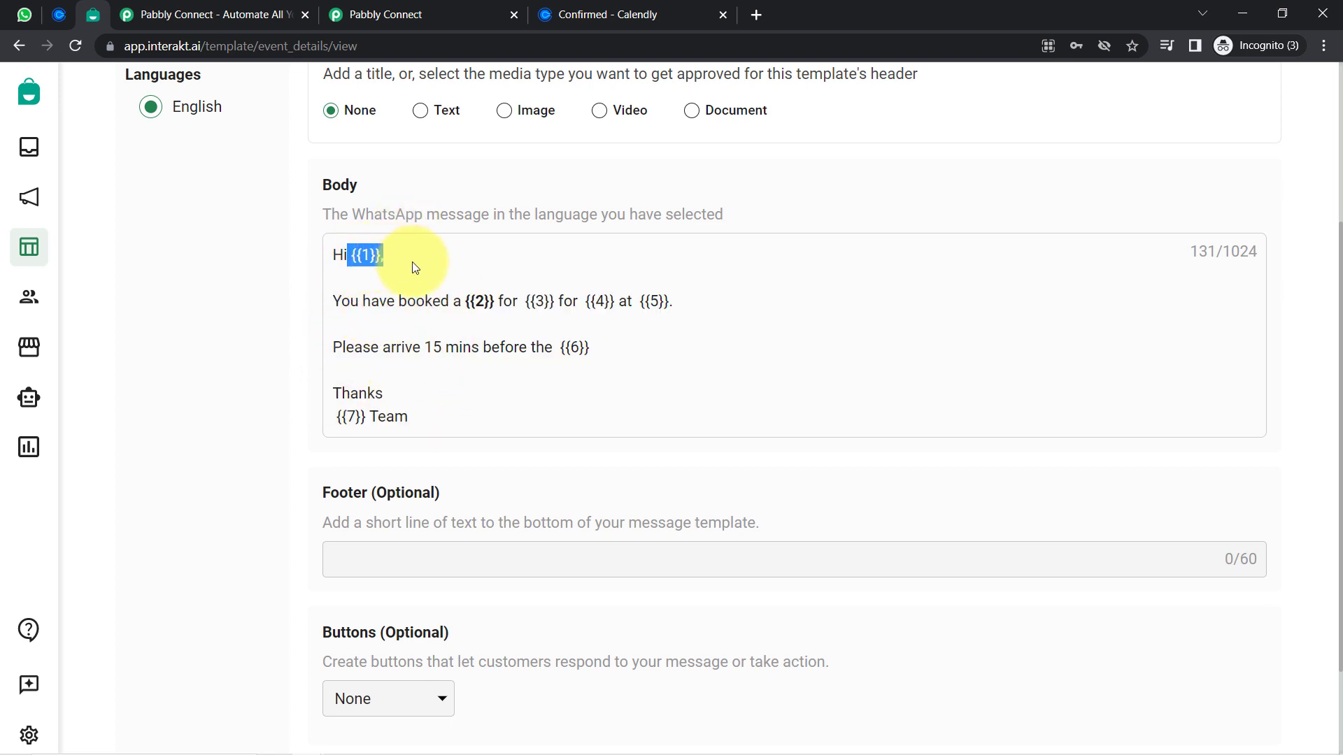
left_click_drag(461, 301, 518, 306)
left_click(532, 300)
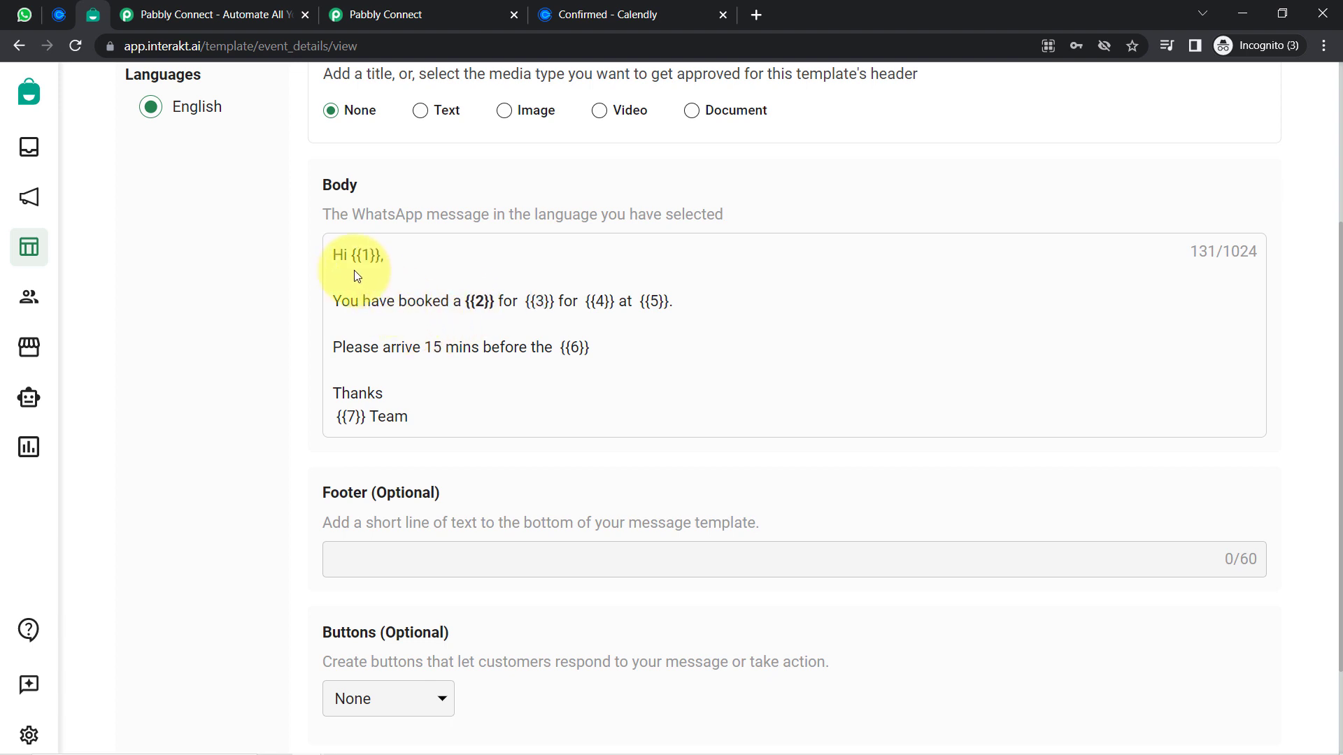
left_click_drag(339, 258, 412, 418)
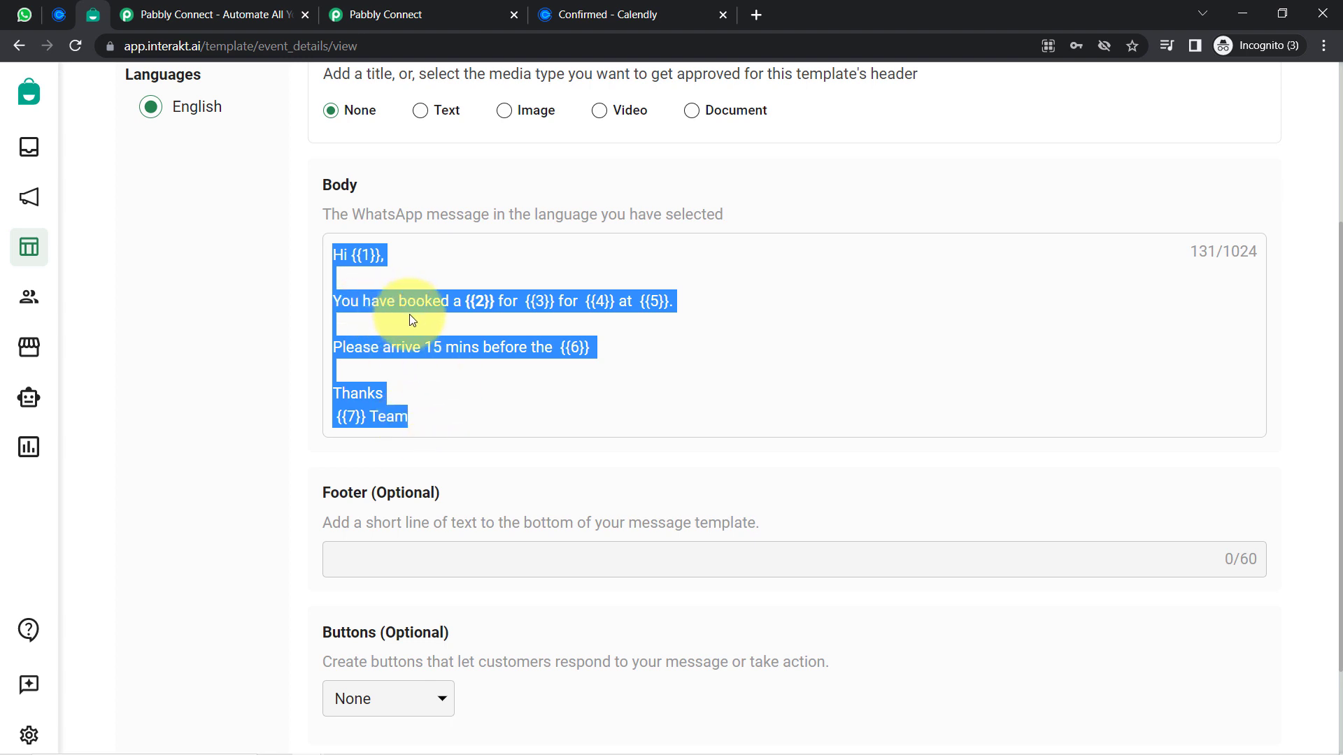
left_click(427, 337)
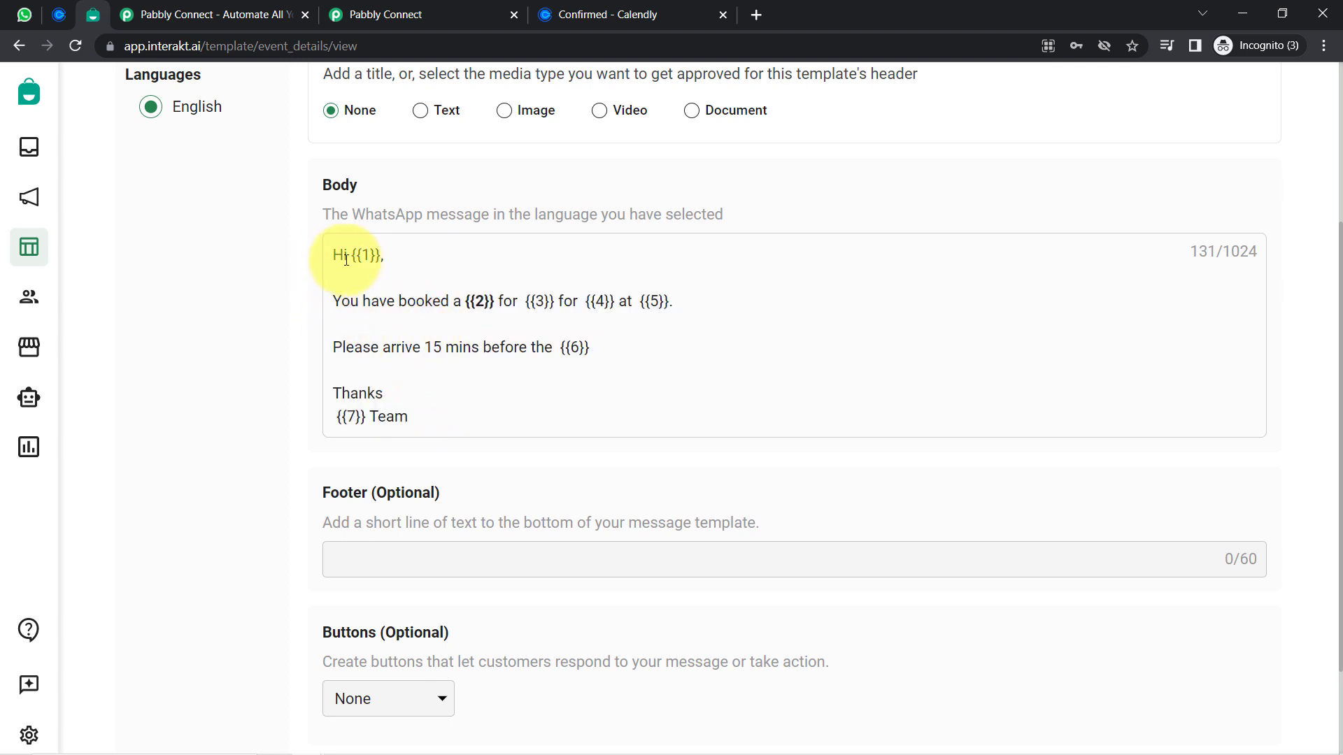
left_click_drag(351, 257, 417, 262)
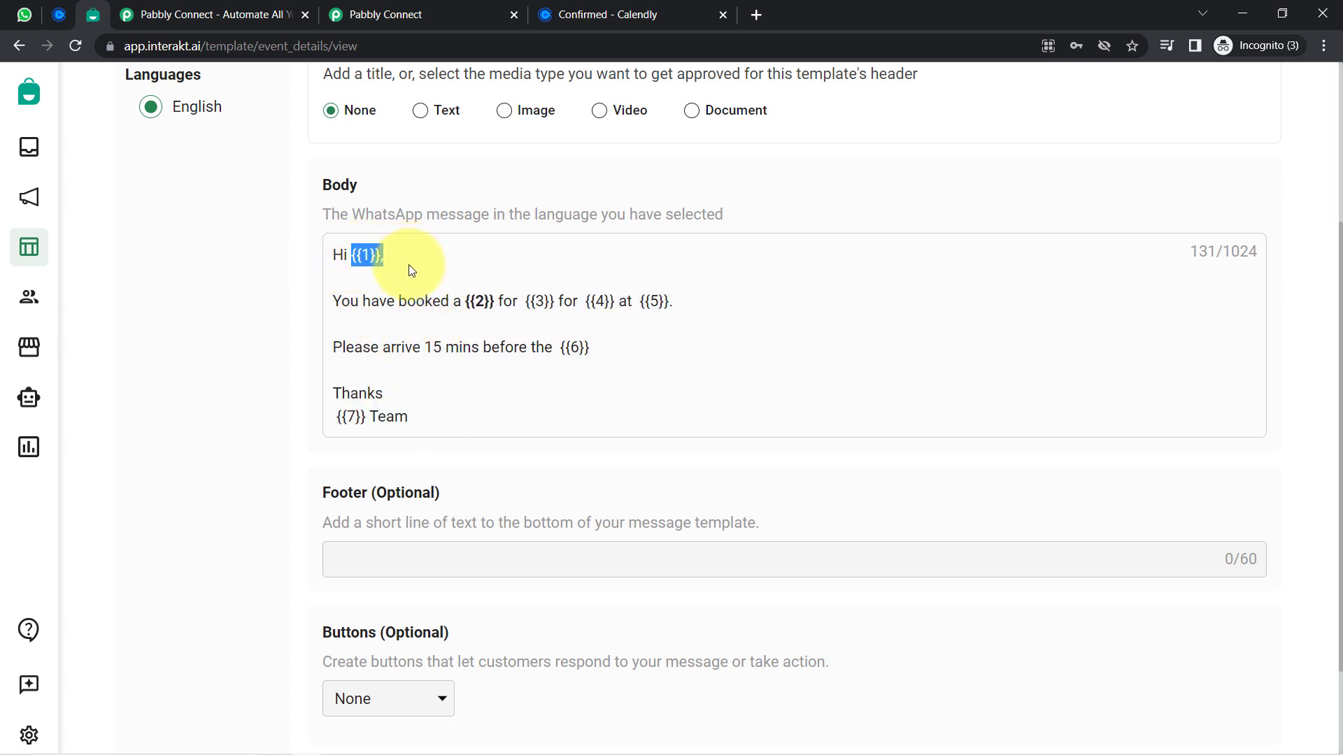
left_click_drag(468, 302, 544, 301)
left_click(490, 296)
left_click_drag(370, 257, 447, 437)
left_click(242, 396)
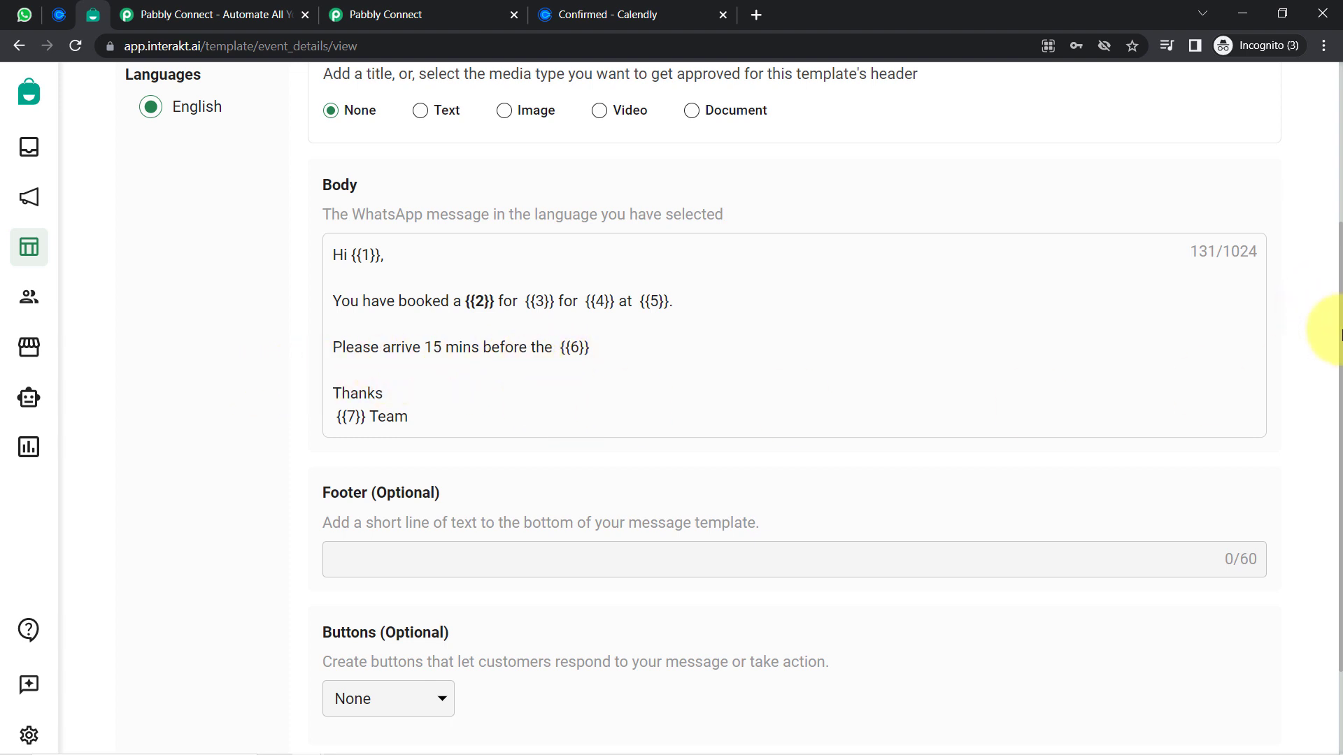
left_click_drag(1342, 330, 1340, 362)
left_click(224, 433)
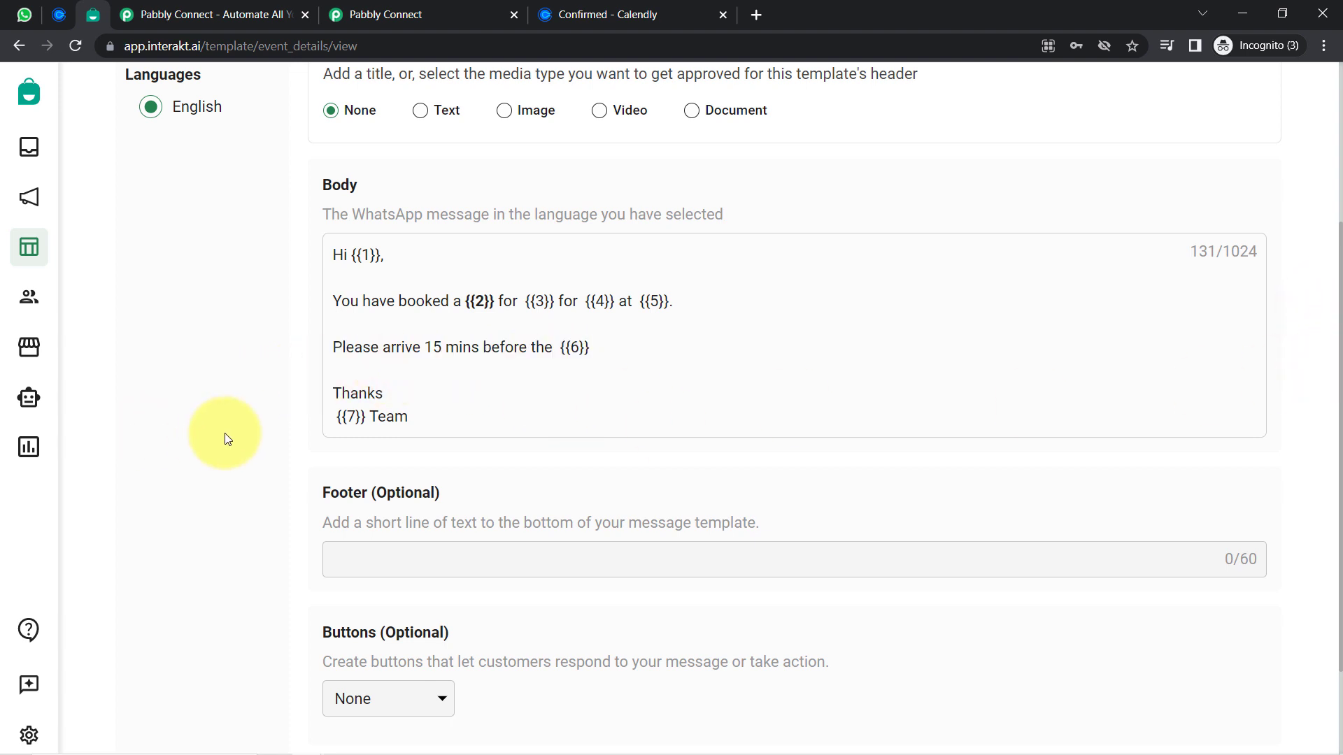
Review the Header (Optional) section and the body's opening placeholders once more
scroll(398, 498, "down", 2)
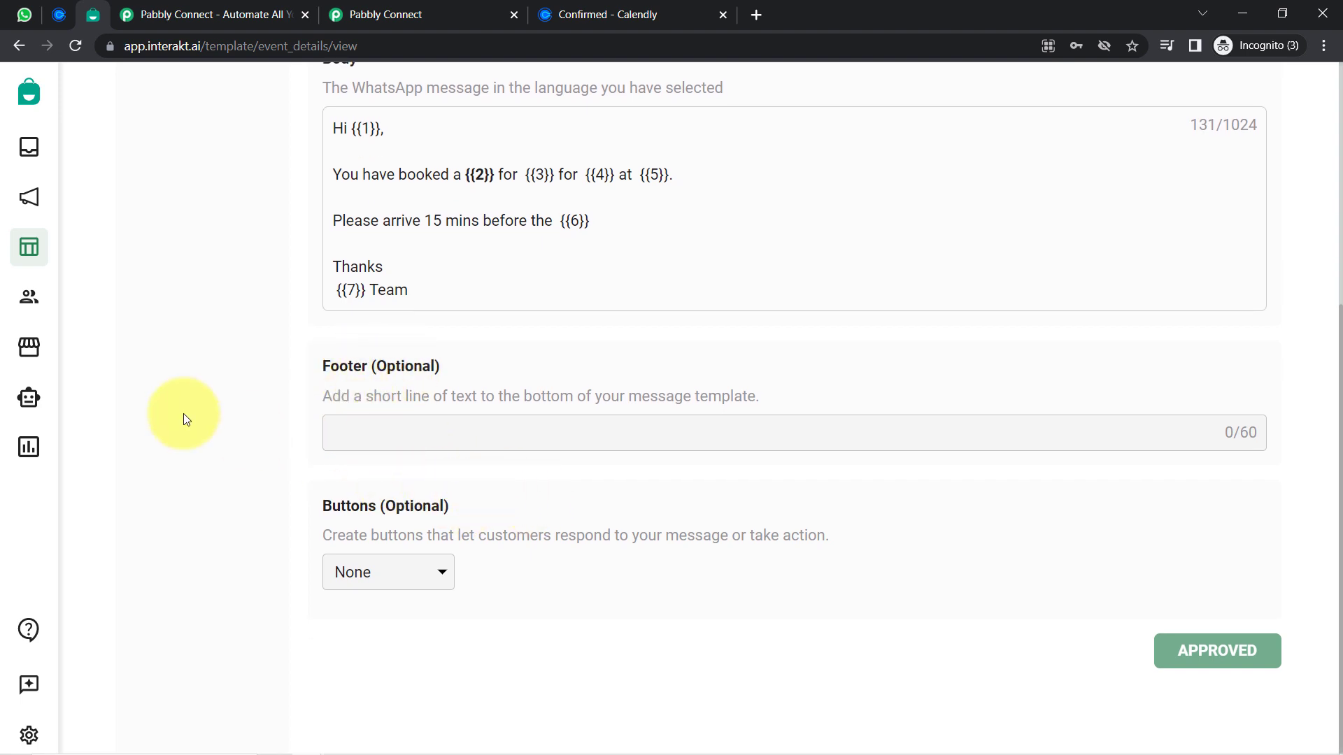
scroll(183, 413, "up", 2)
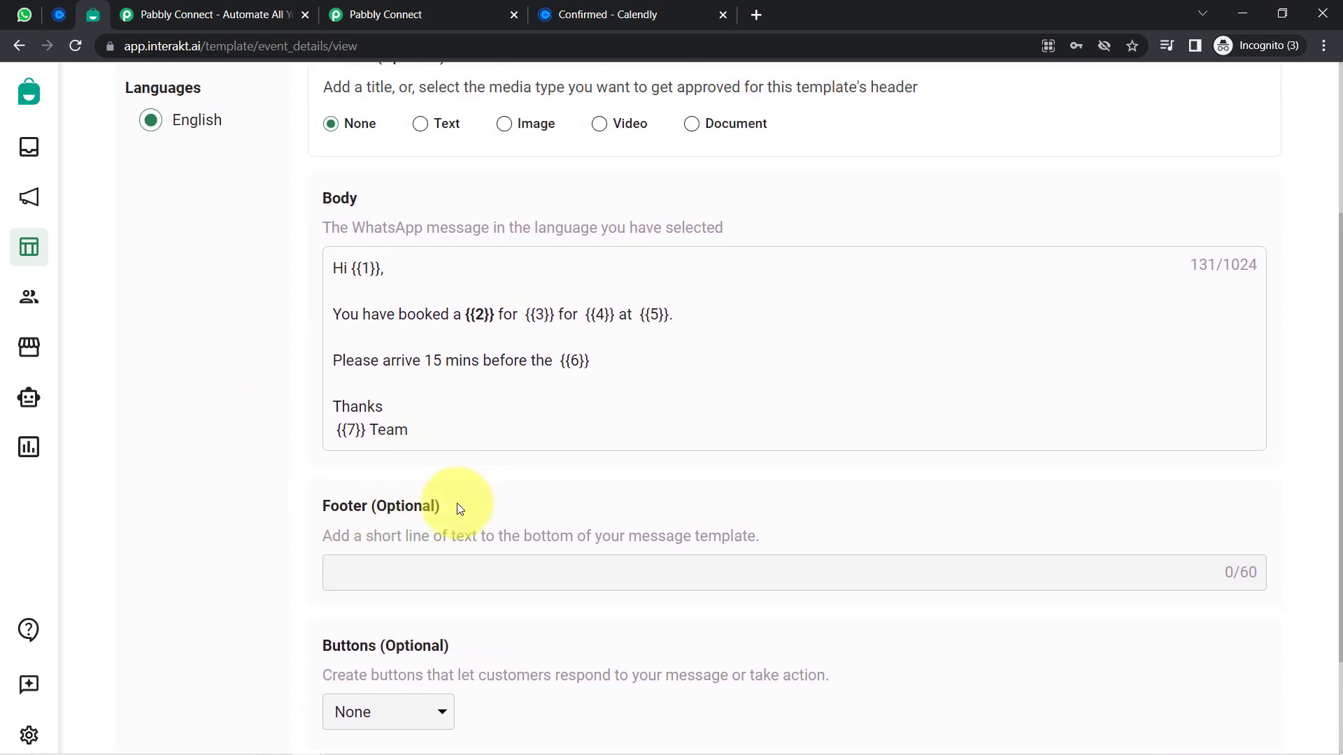
scroll(510, 324, "up", 2)
scroll(330, 441, "down", 2)
scroll(353, 327, "up", 4)
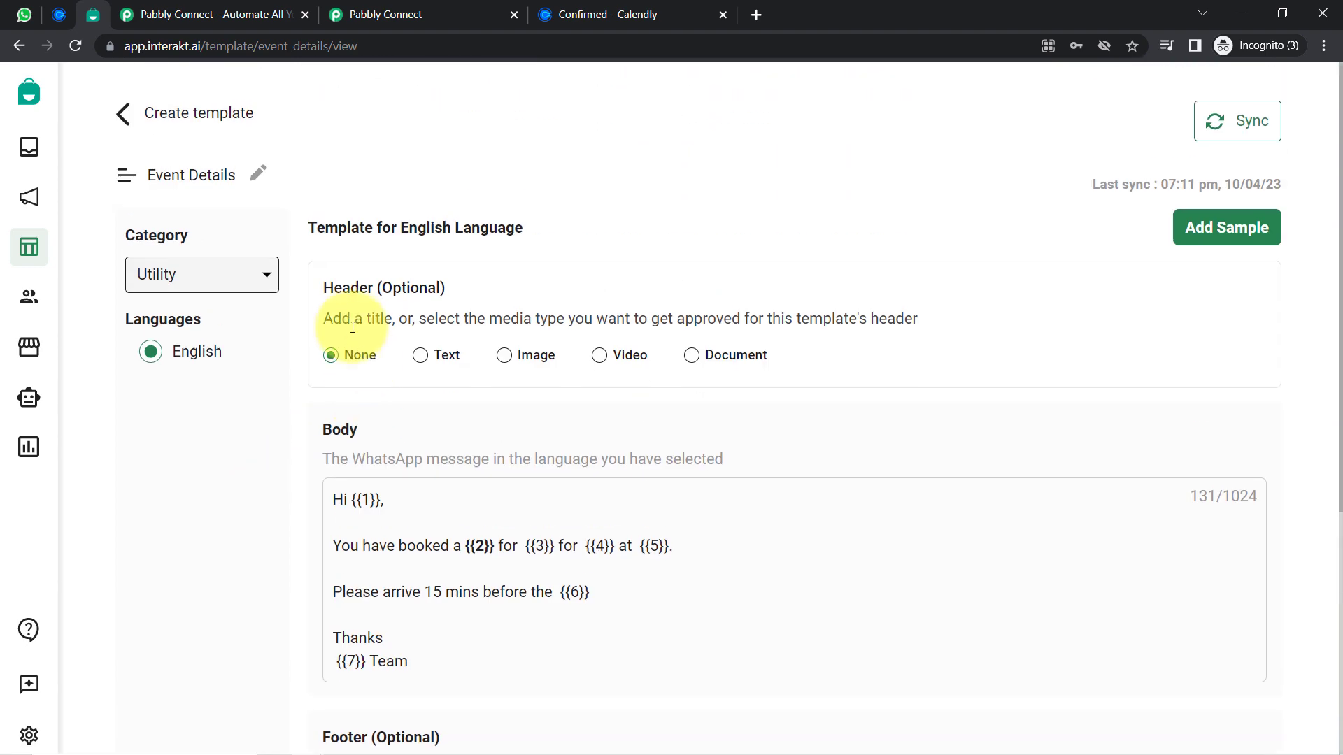
left_click_drag(339, 283, 480, 267)
left_click(420, 283)
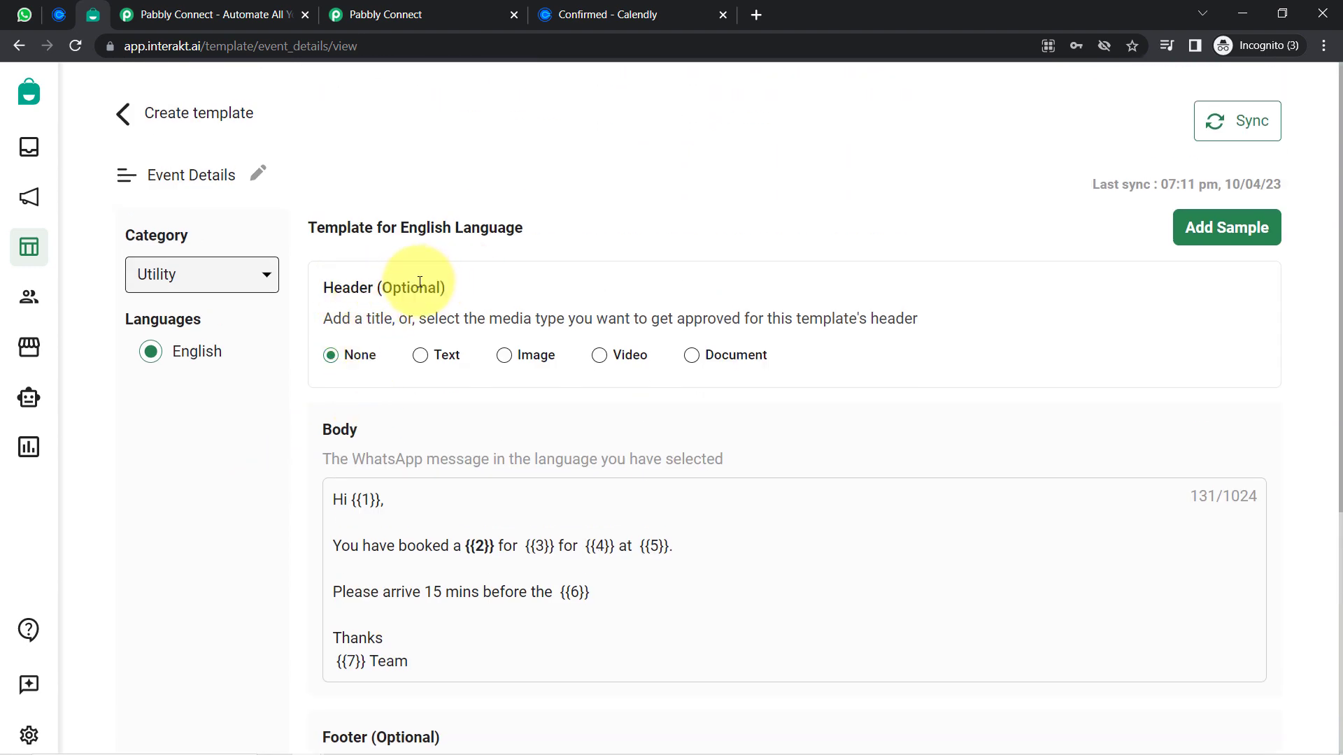
left_click_drag(382, 287, 437, 286)
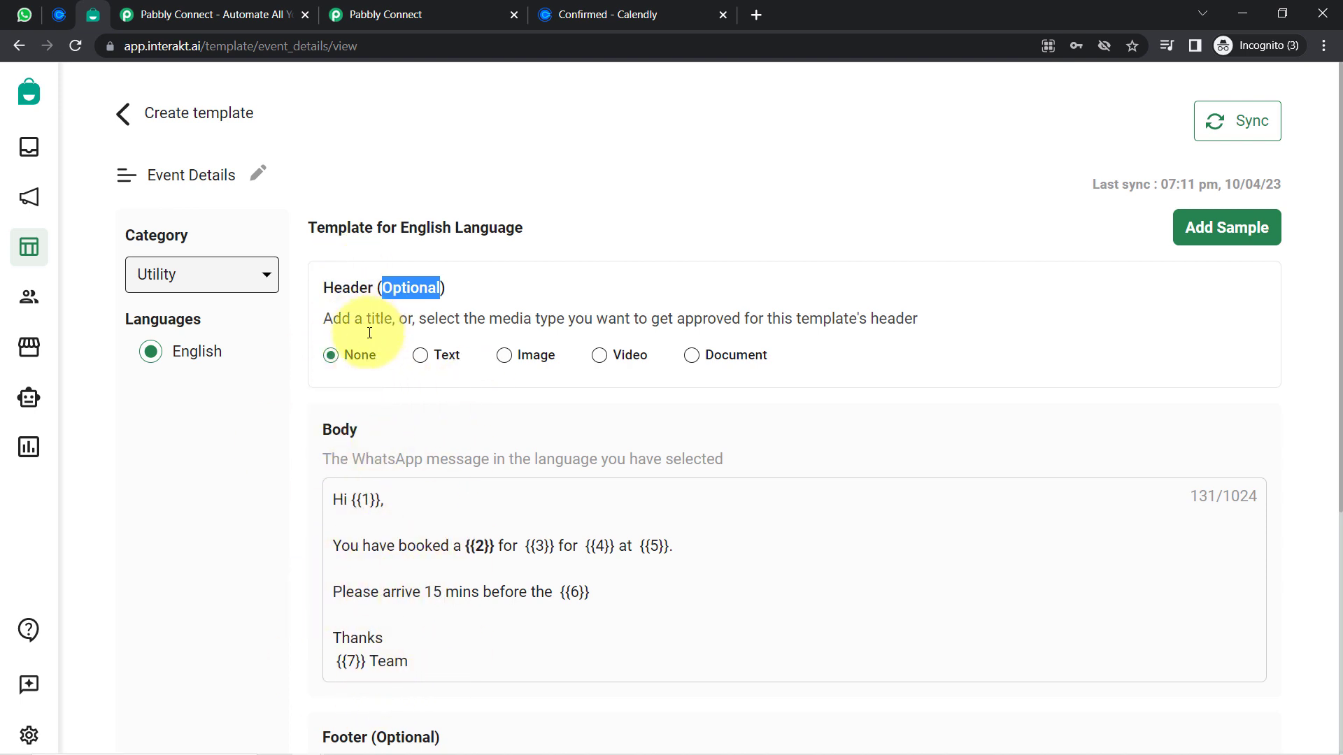
left_click(214, 484)
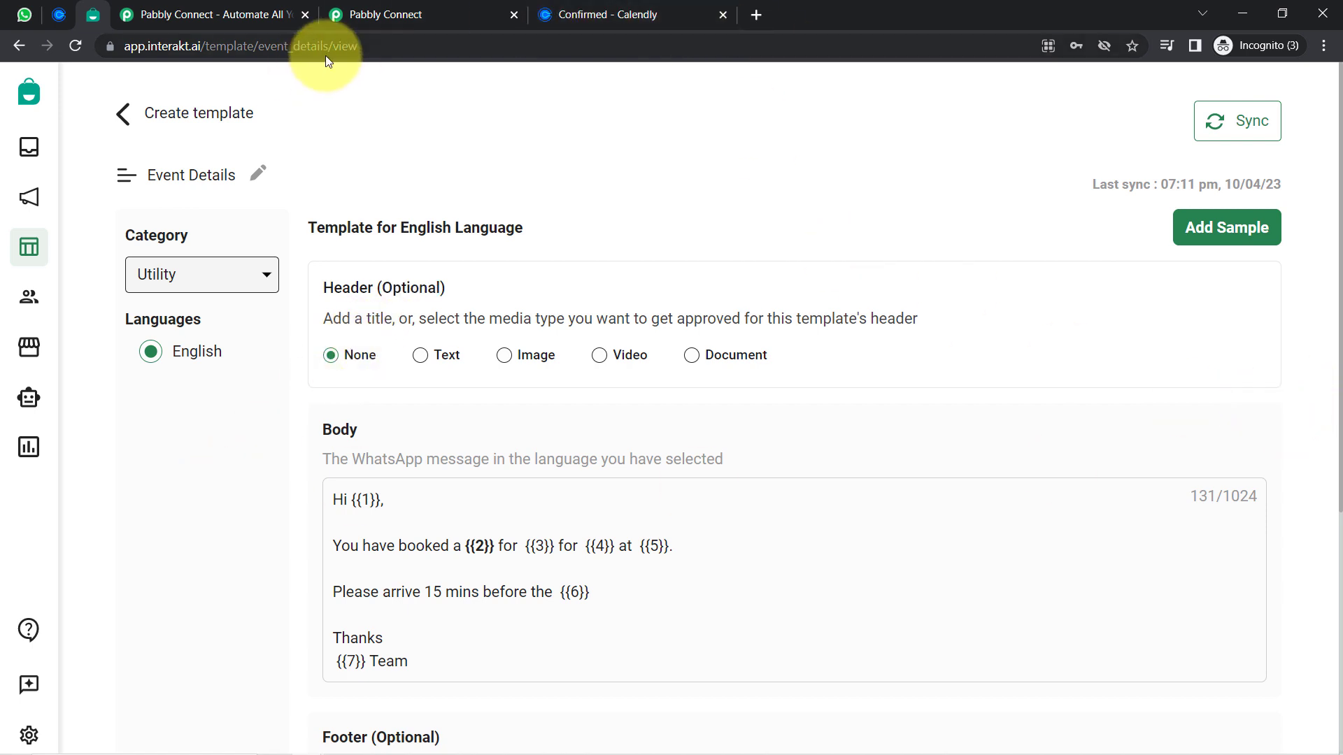
scroll(610, 198, "down", 4)
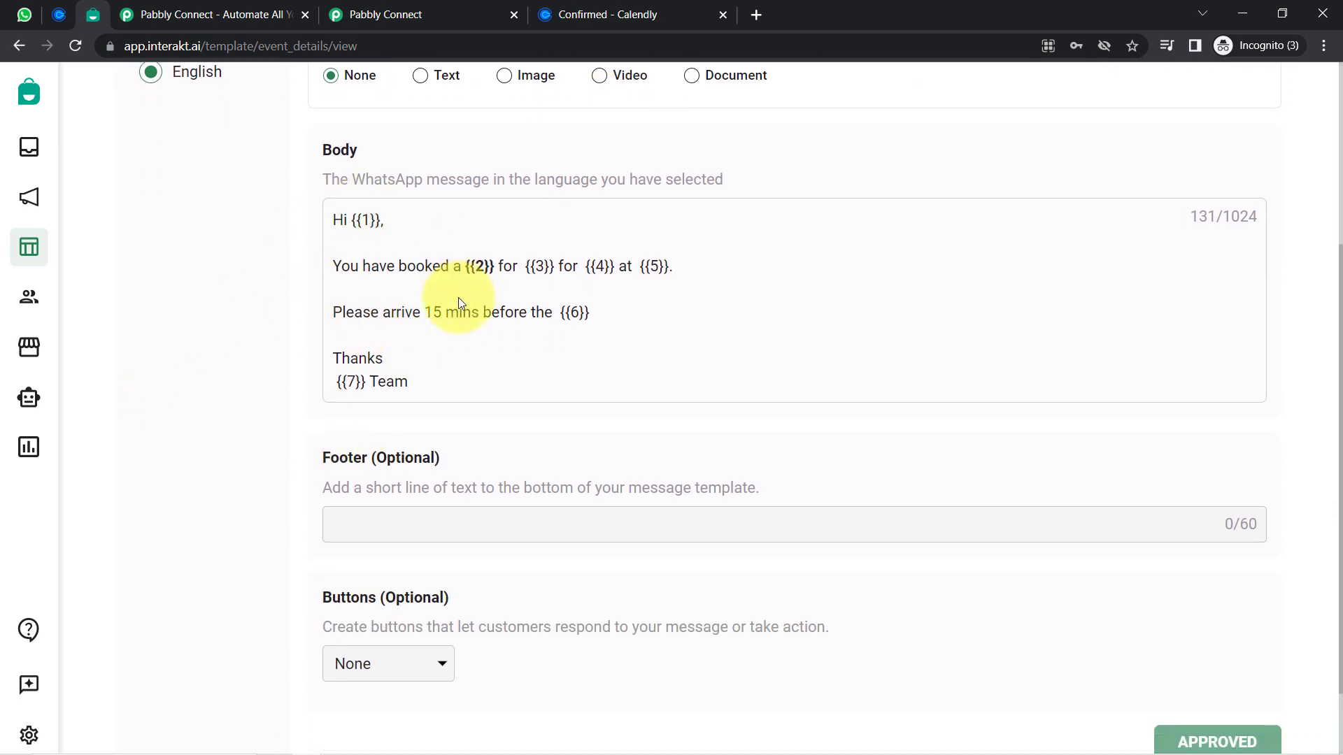
left_click_drag(354, 220, 194, 336)
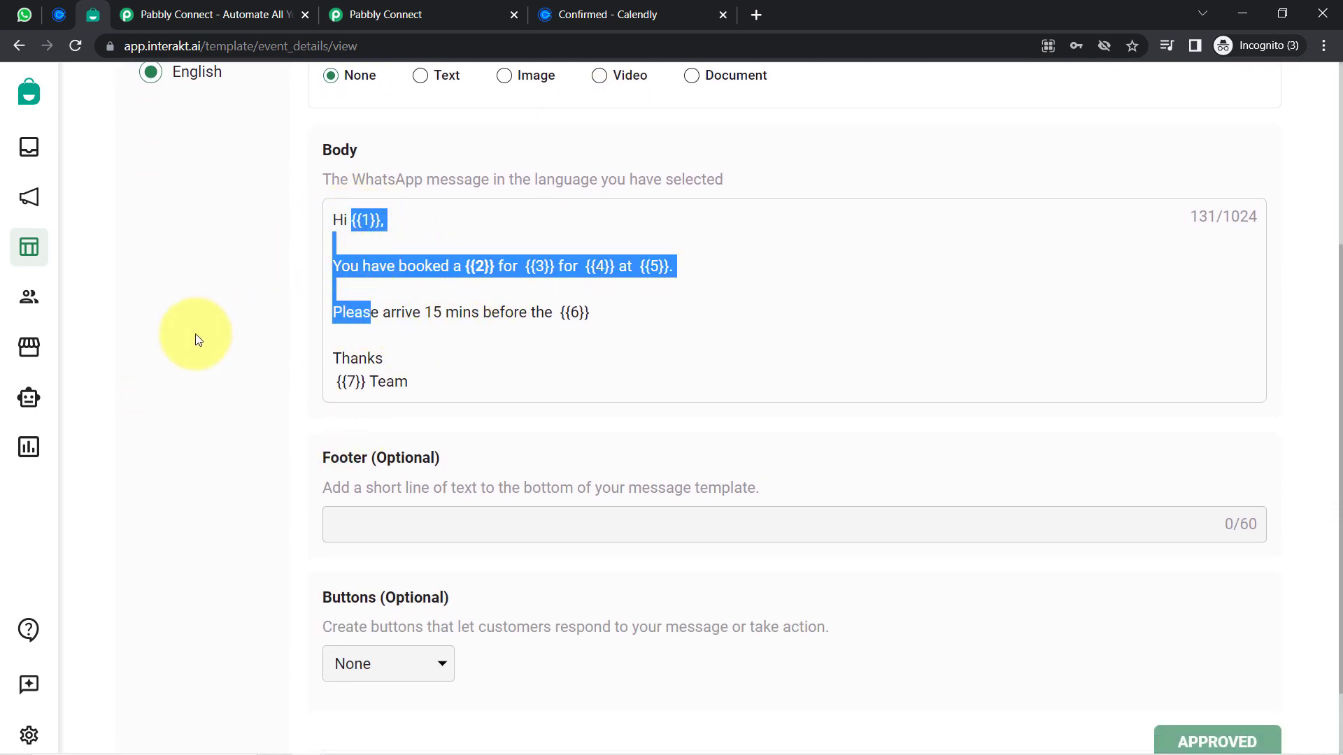
left_click(195, 336)
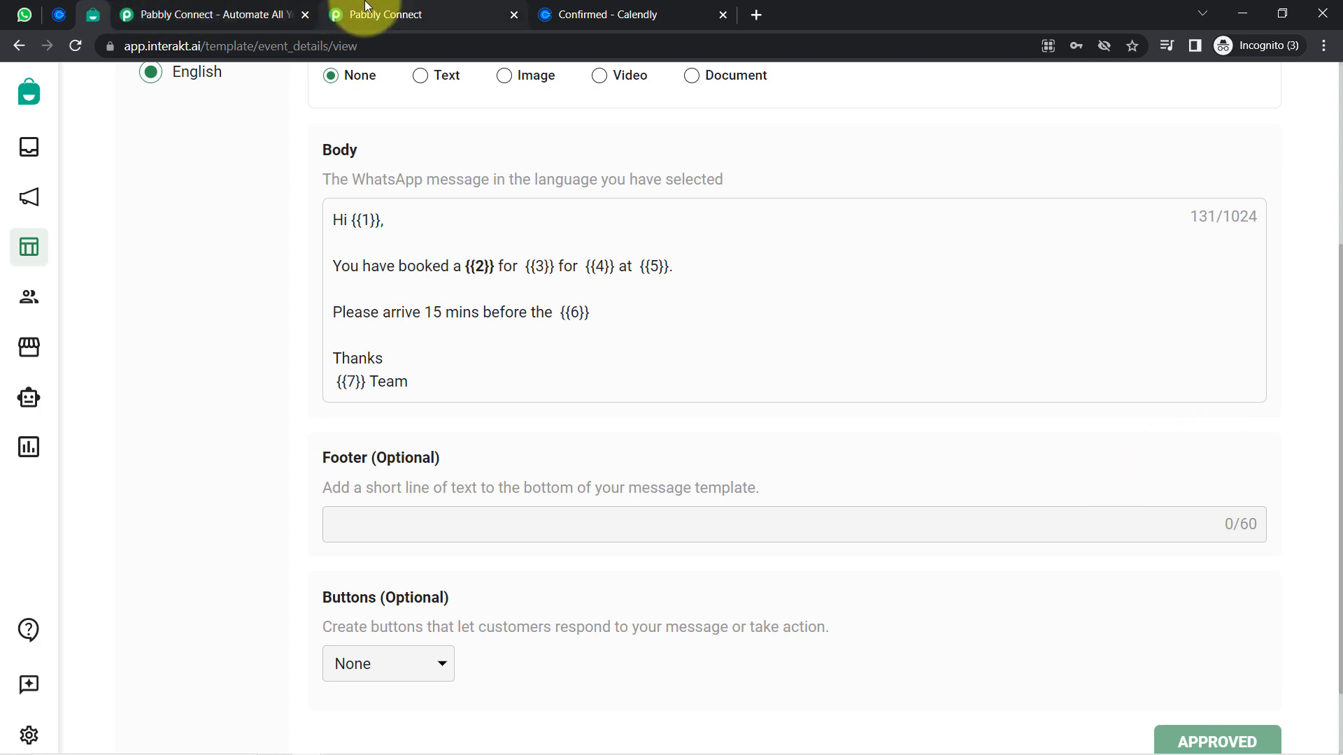
left_click(335, 19)
left_click(304, 14)
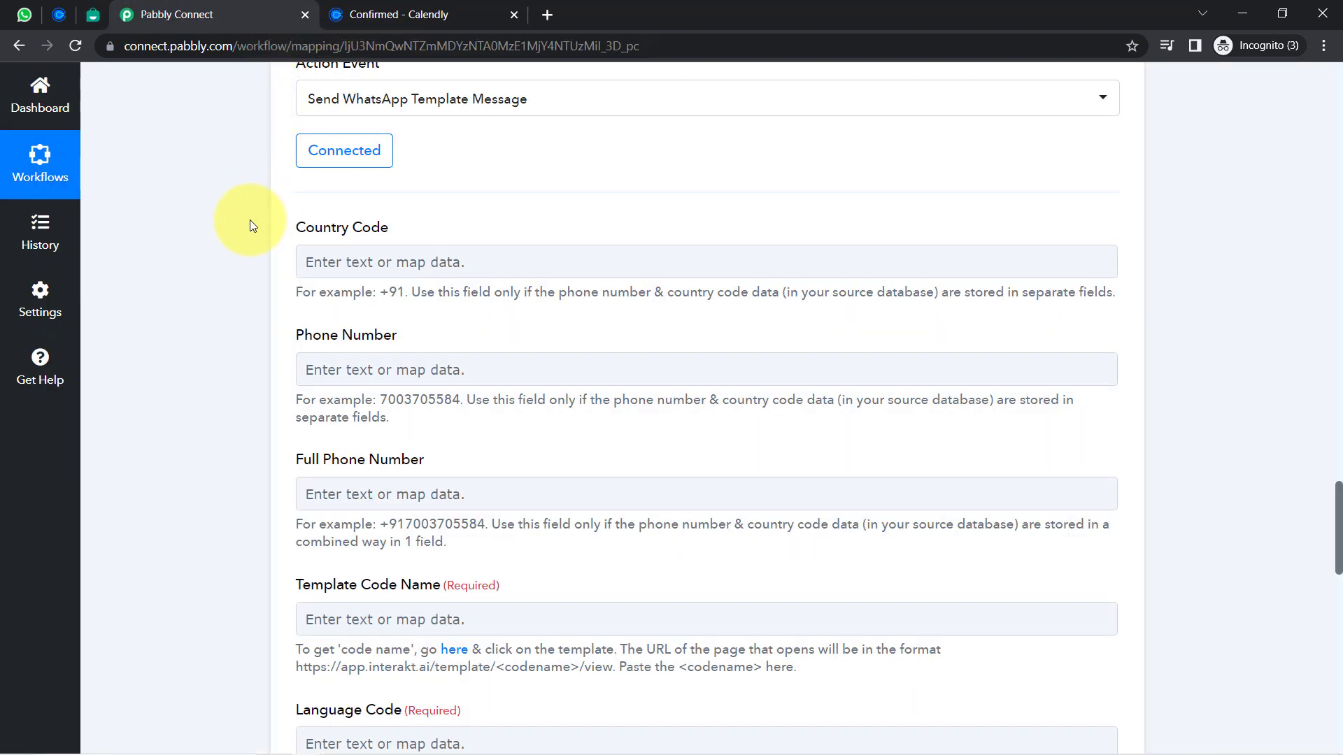
left_click_drag(306, 226, 411, 231)
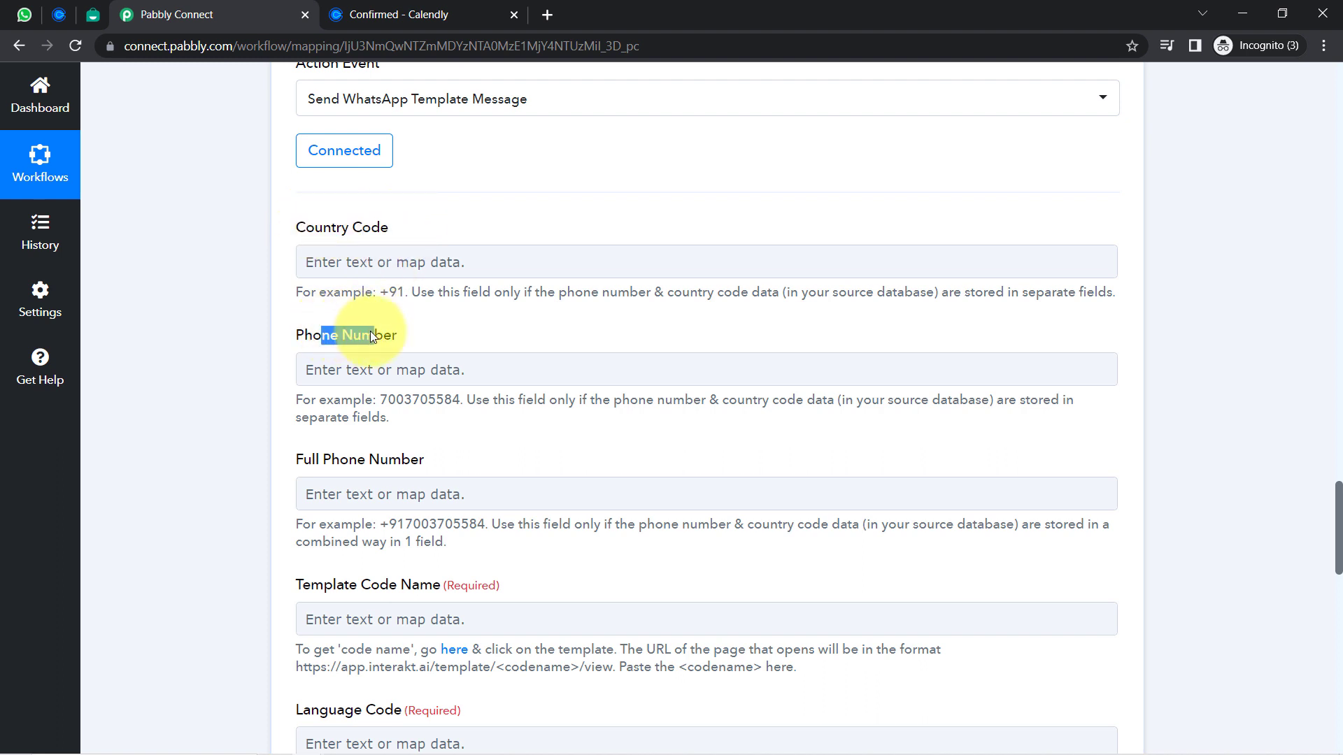
left_click_drag(302, 460, 365, 467)
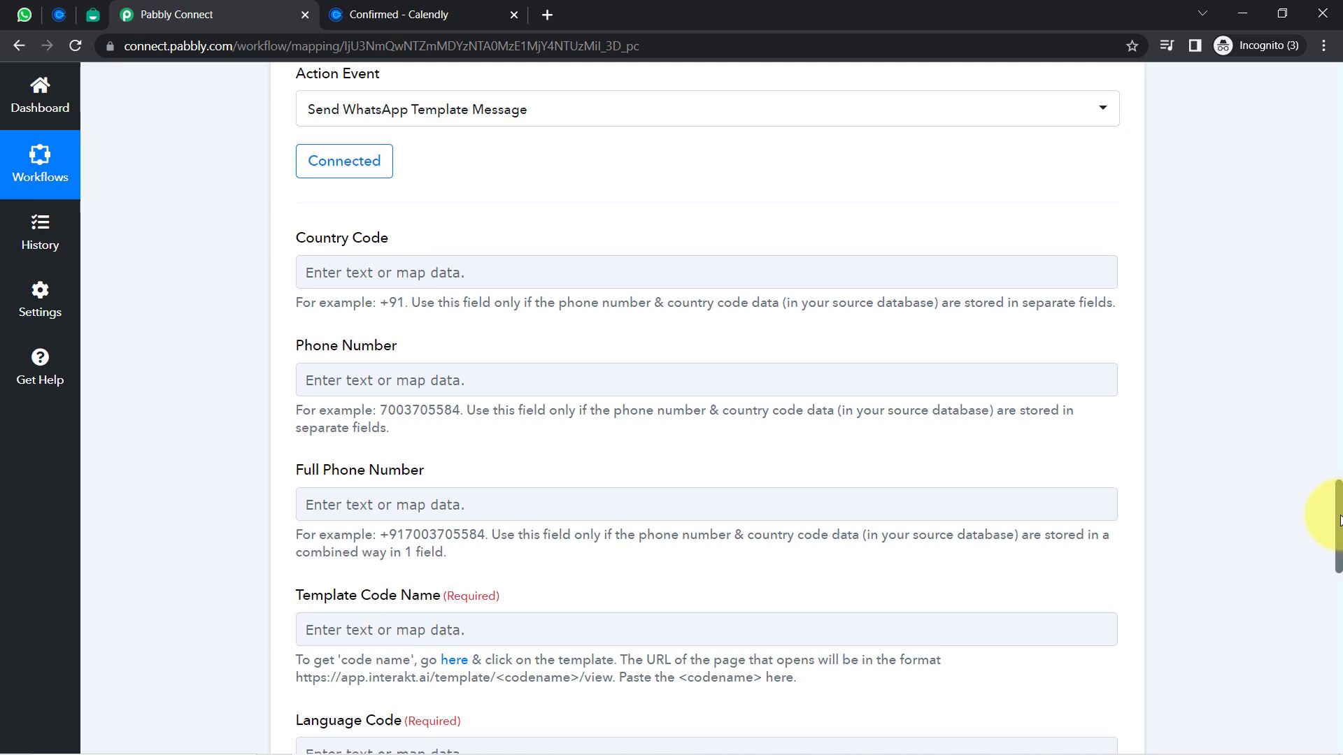
scroll(1339, 517, "down", 2)
scroll(1337, 549, "down", 8)
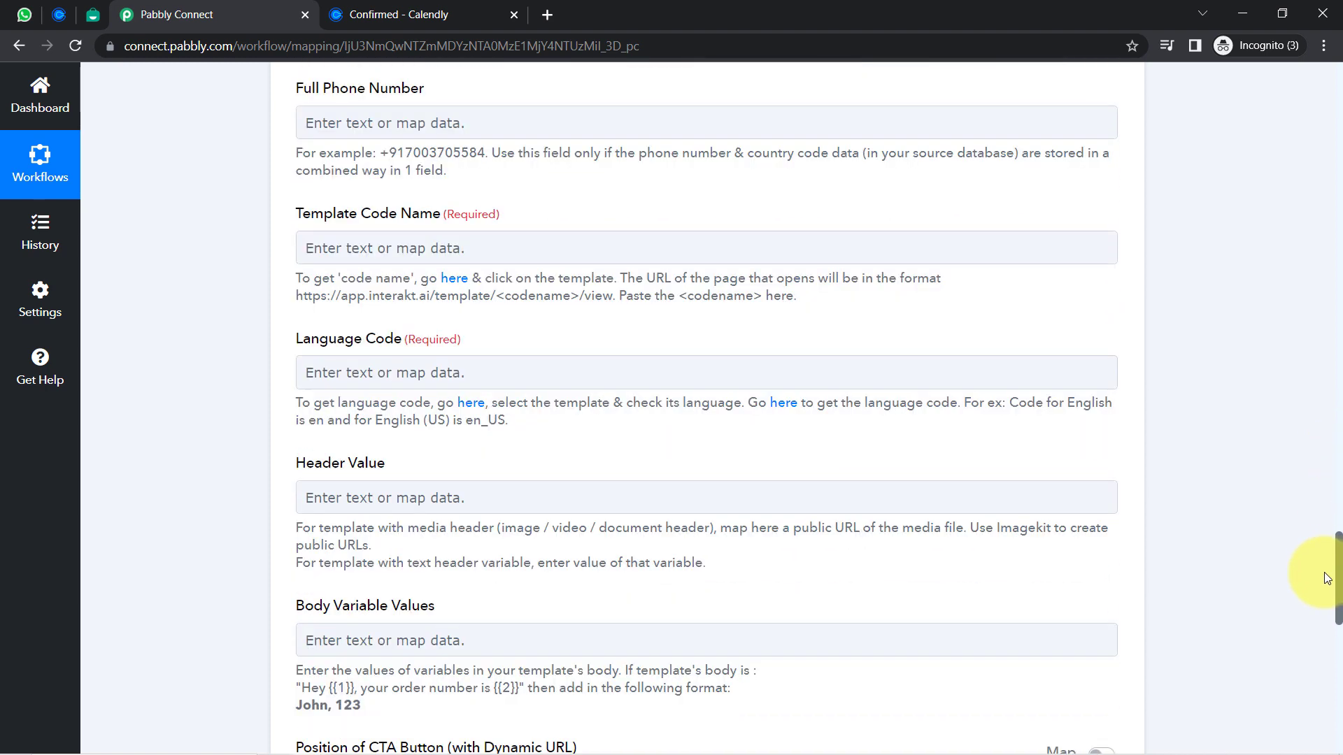
scroll(1315, 606, "down", 4)
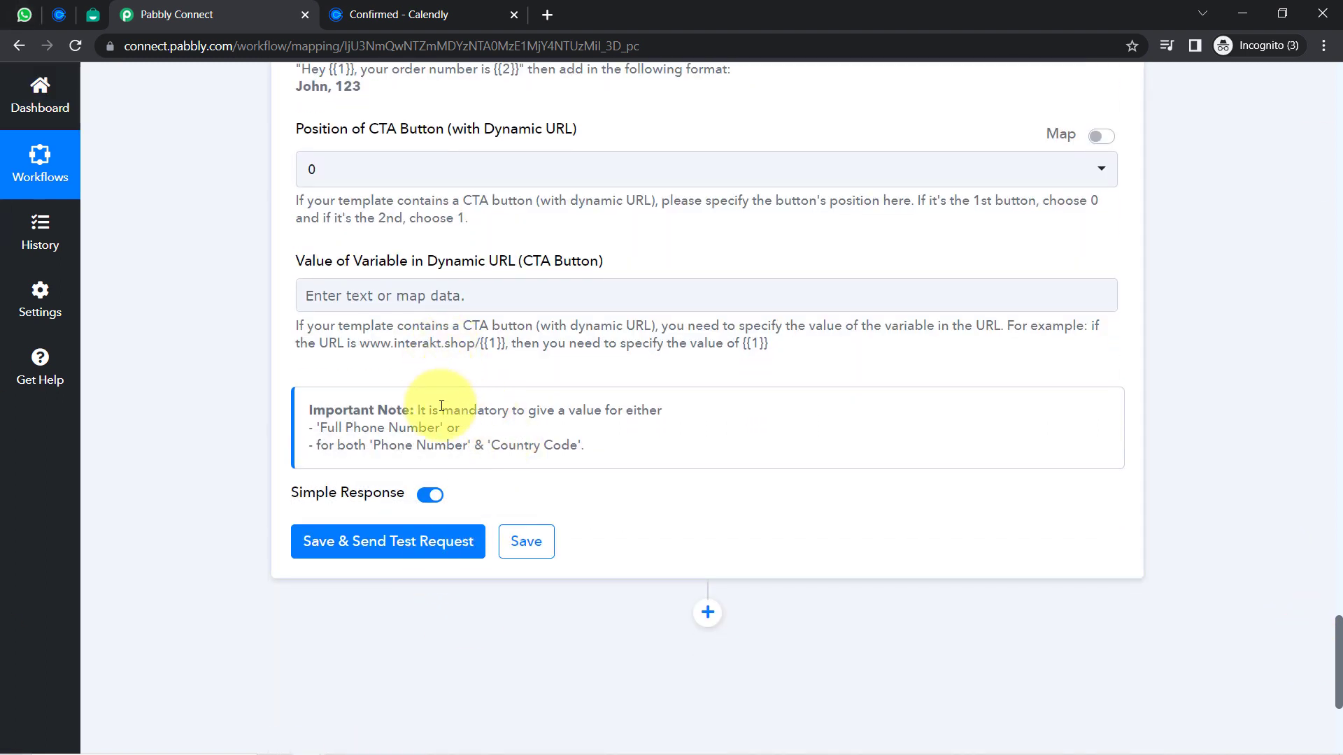
left_click_drag(442, 408, 636, 406)
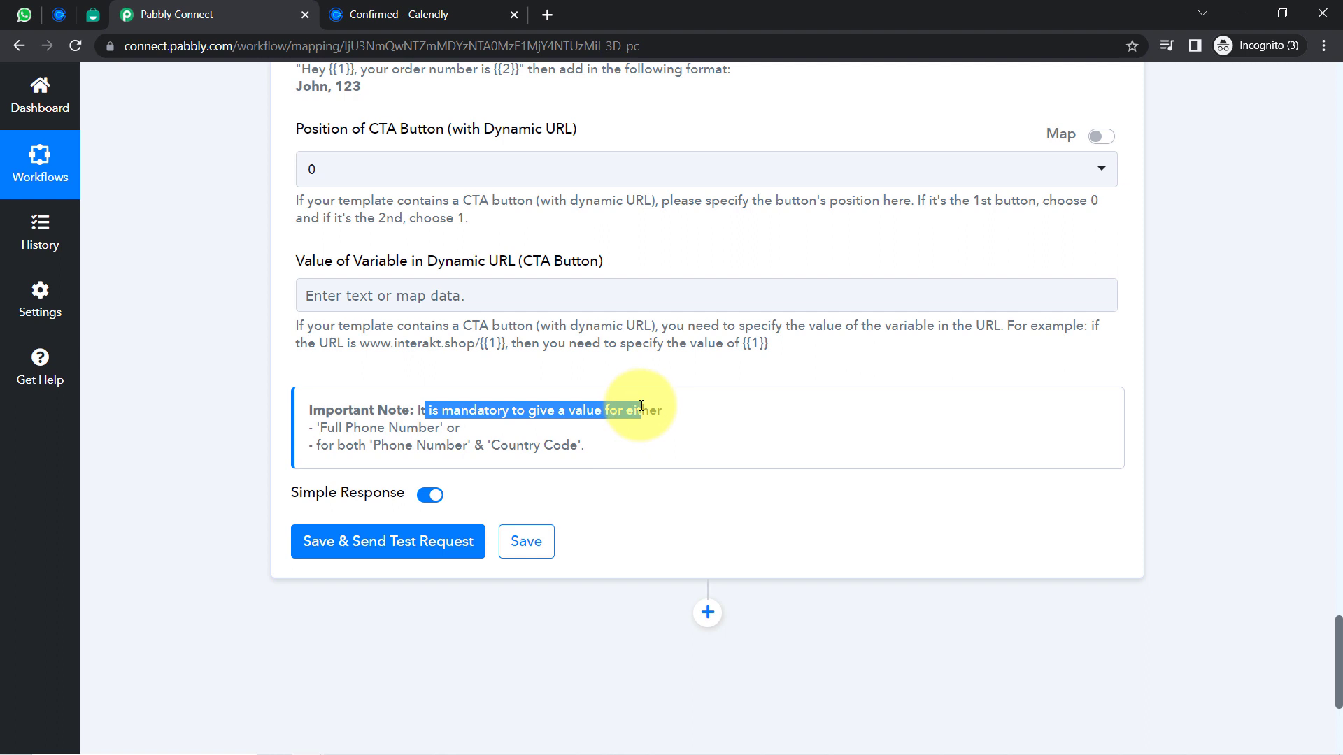
left_click_drag(326, 428, 510, 446)
left_click(198, 464)
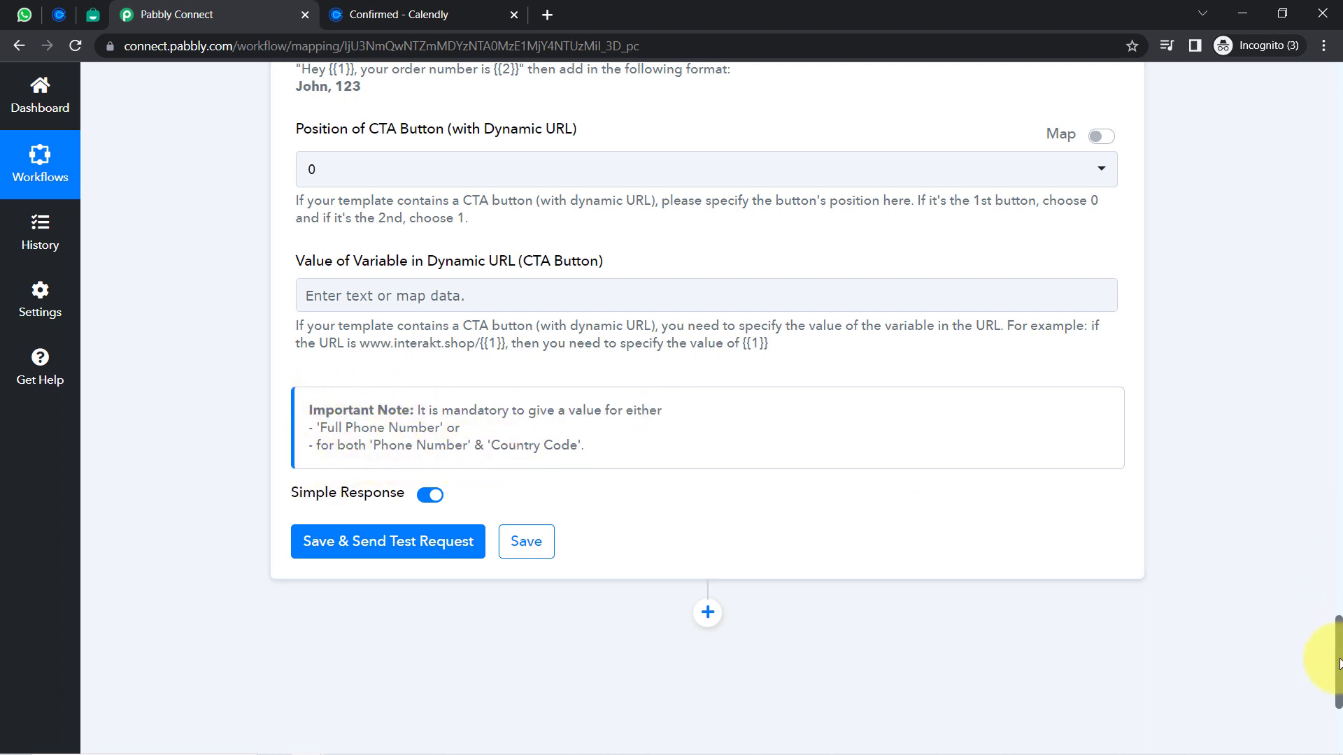
left_click_drag(1337, 668, 1315, 540)
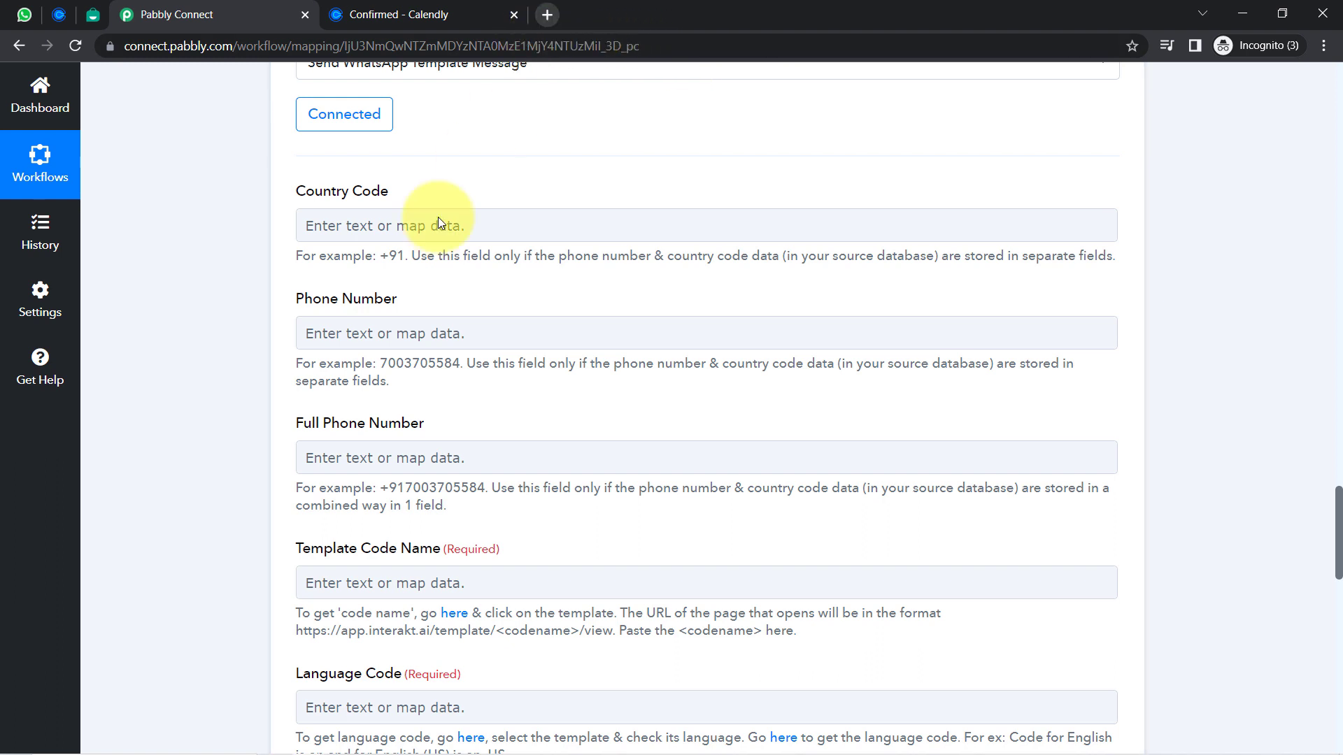
left_click_drag(379, 491, 485, 490)
left_click(365, 456)
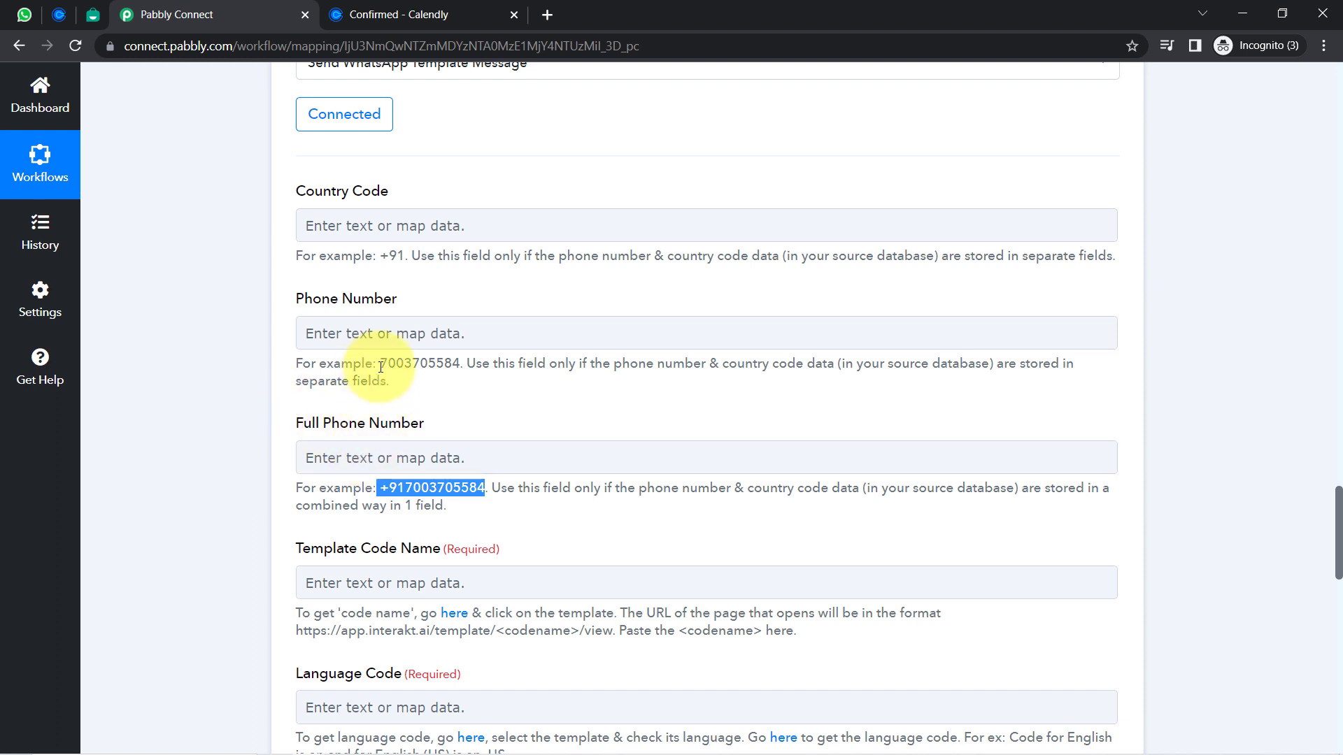
left_click_drag(380, 363, 460, 366)
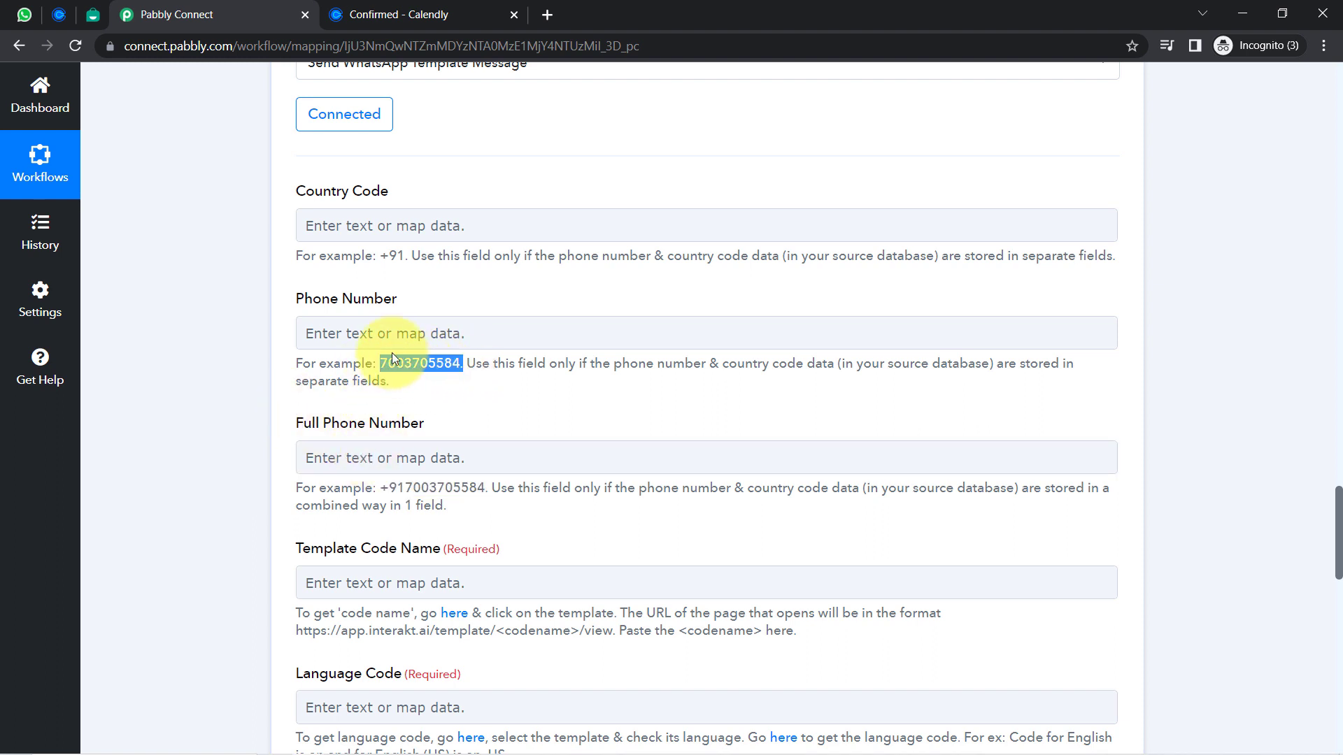
left_click(253, 365)
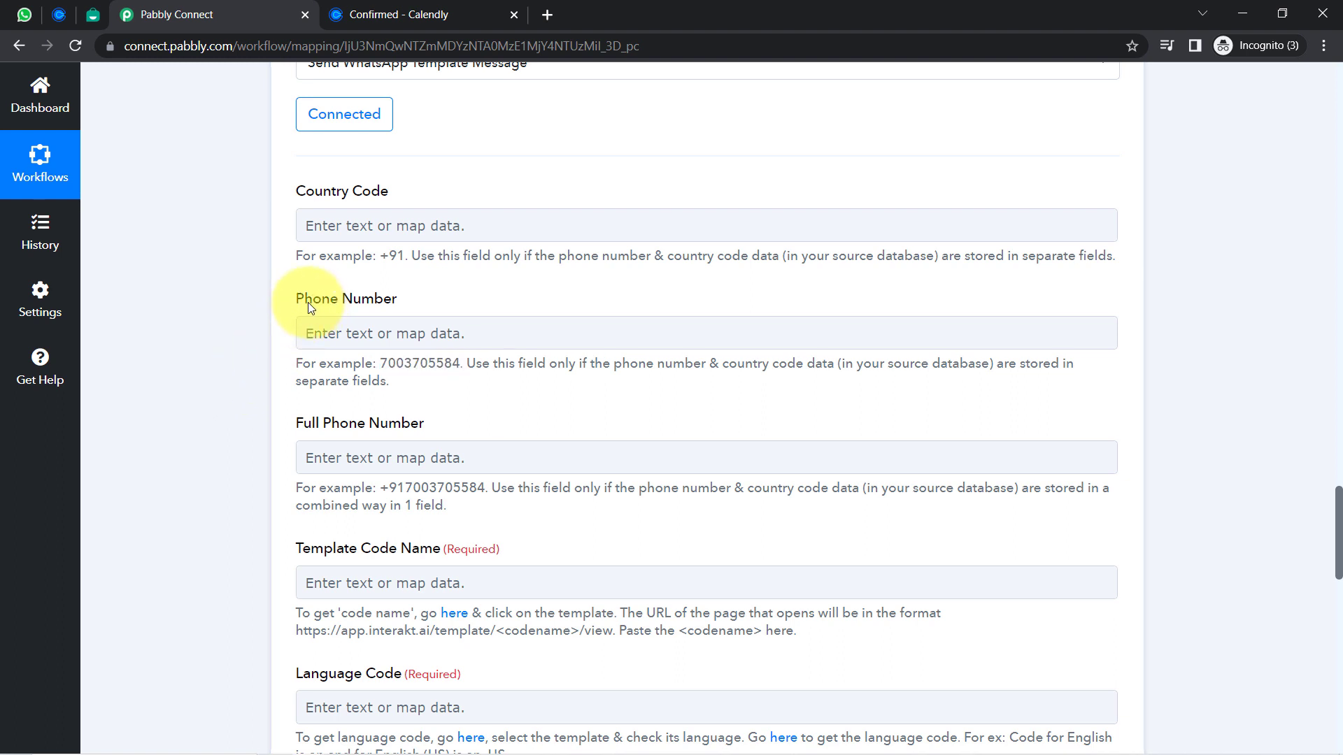
left_click_drag(304, 300, 434, 303)
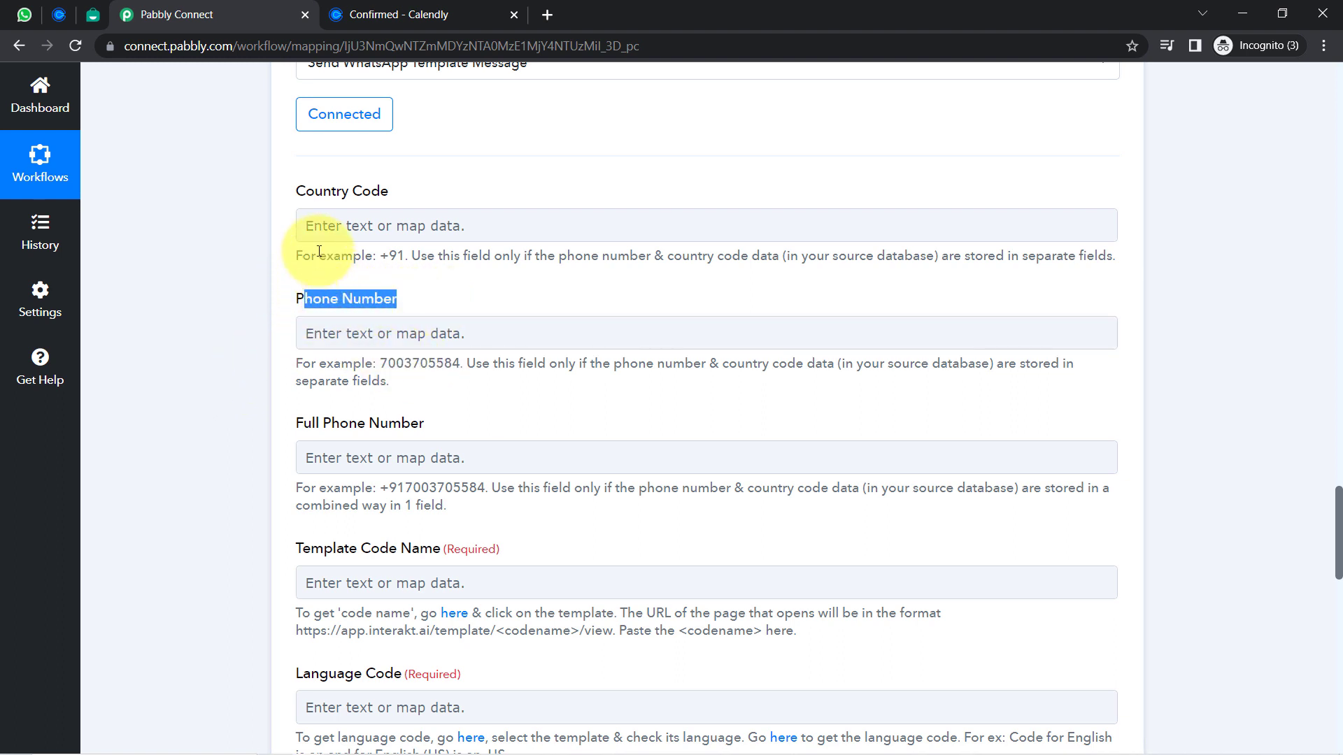
left_click_drag(315, 194, 355, 202)
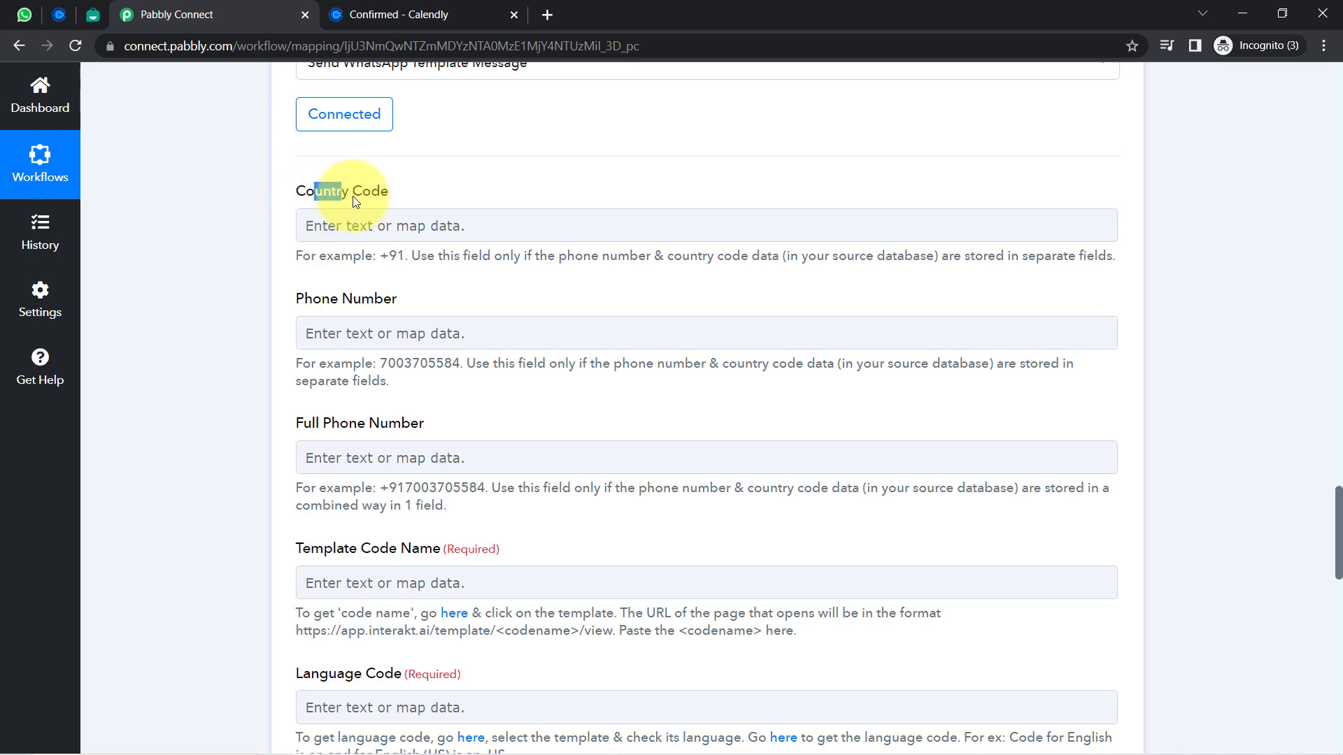
left_click(421, 253)
scroll(1340, 560, "up", 13)
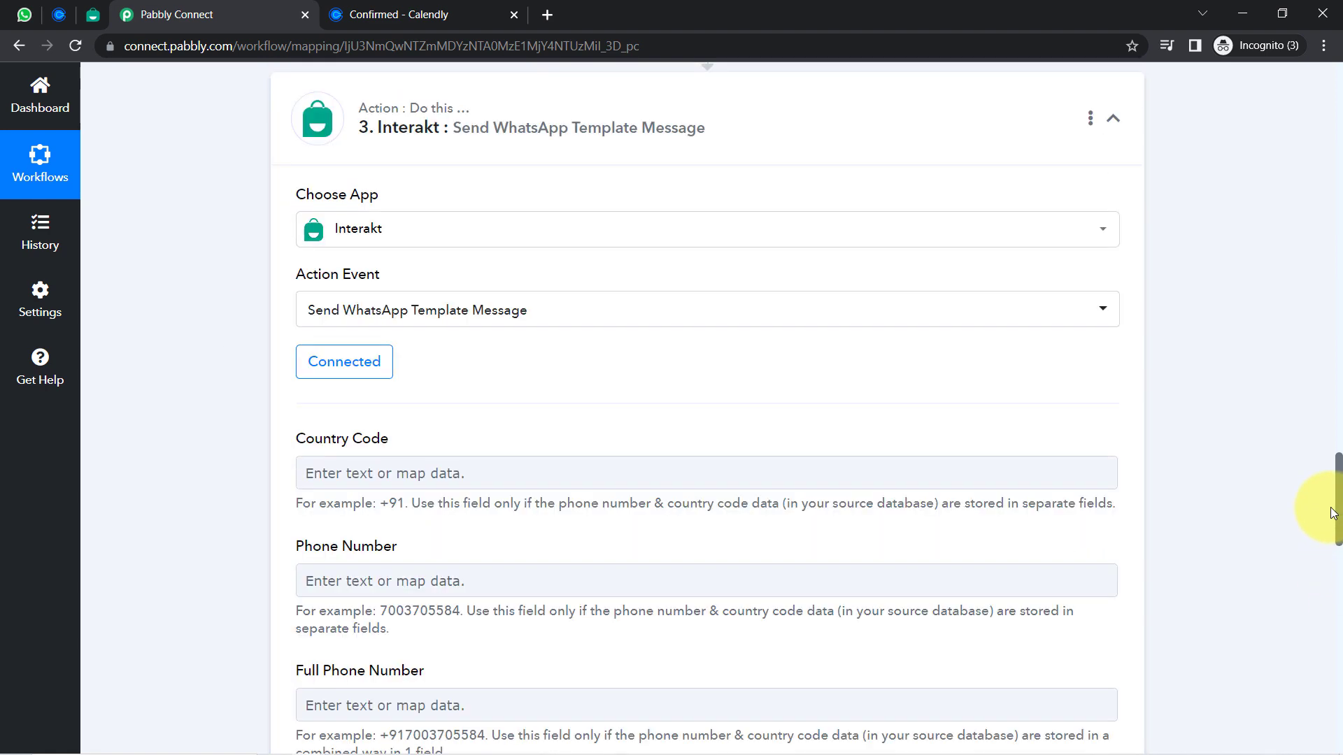
scroll(1310, 420, "up", 13)
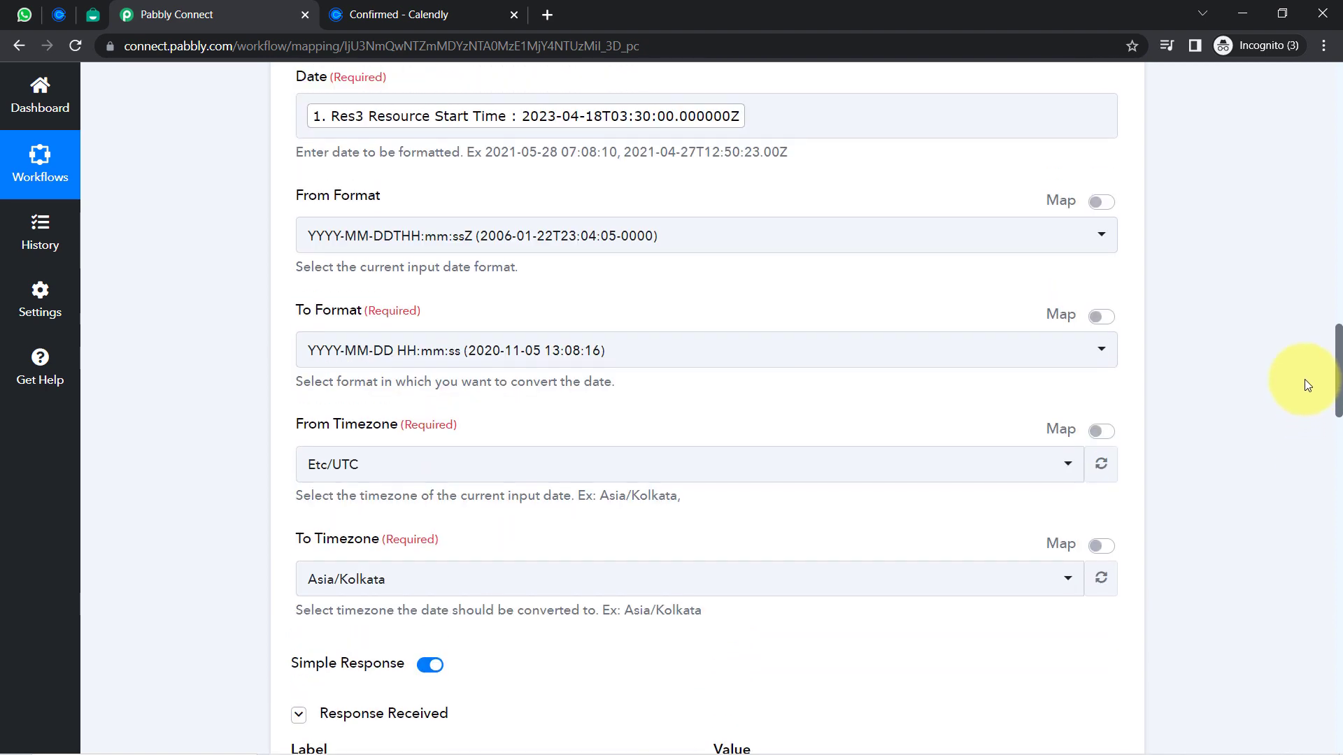
scroll(1327, 276, "up", 2)
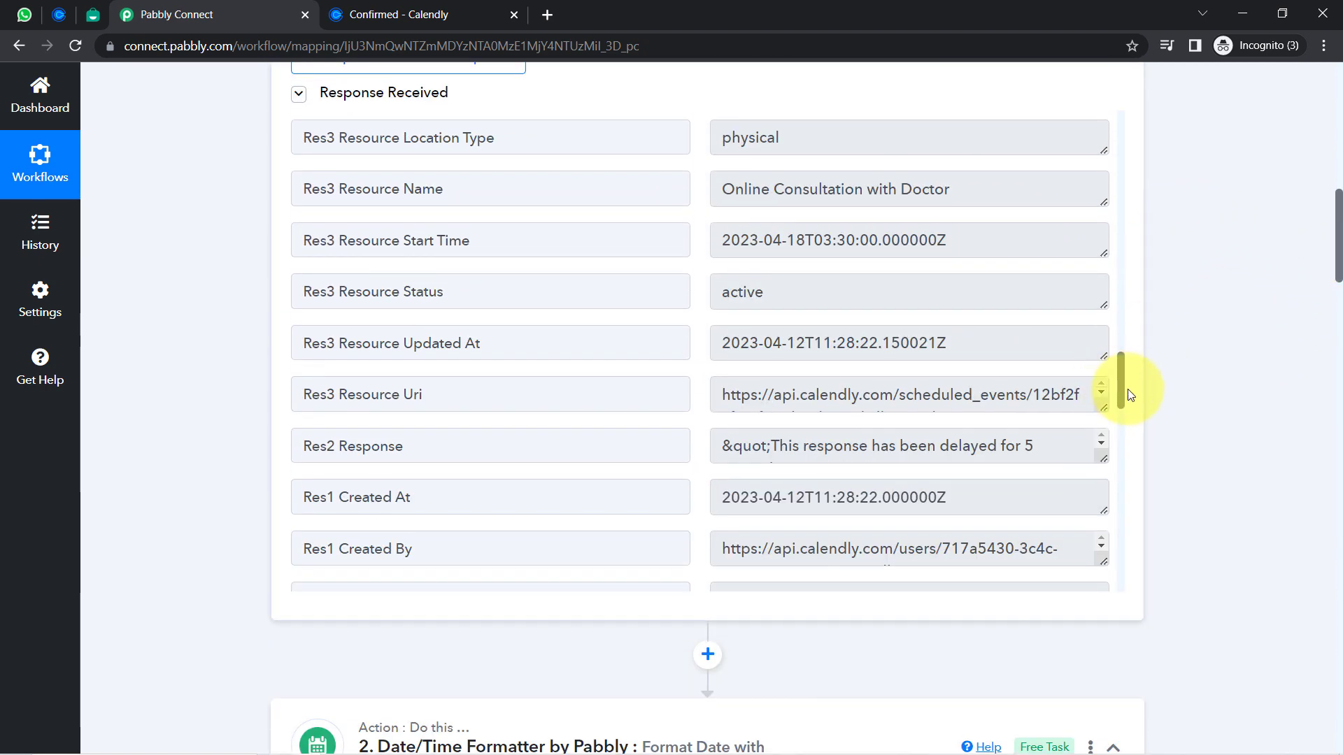
left_click_drag(1120, 394, 1108, 495)
left_click_drag(815, 363, 720, 363)
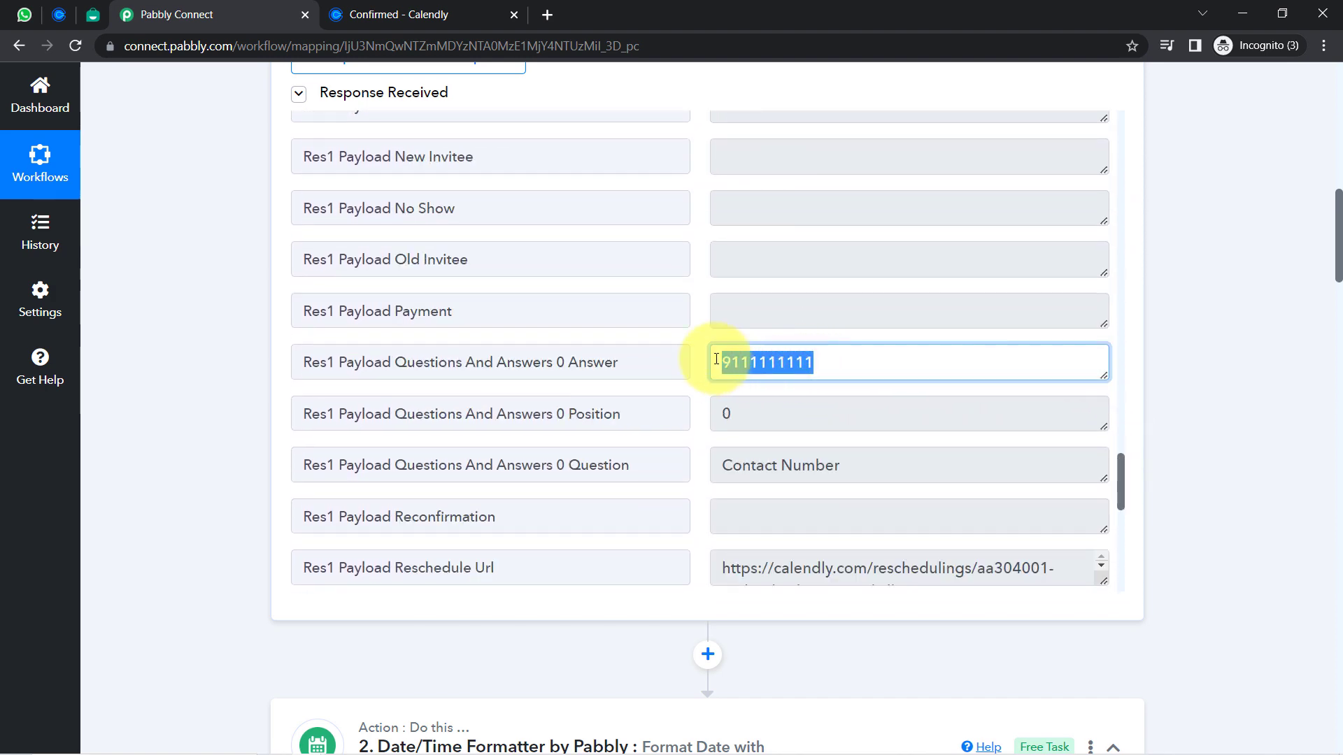
left_click(742, 368)
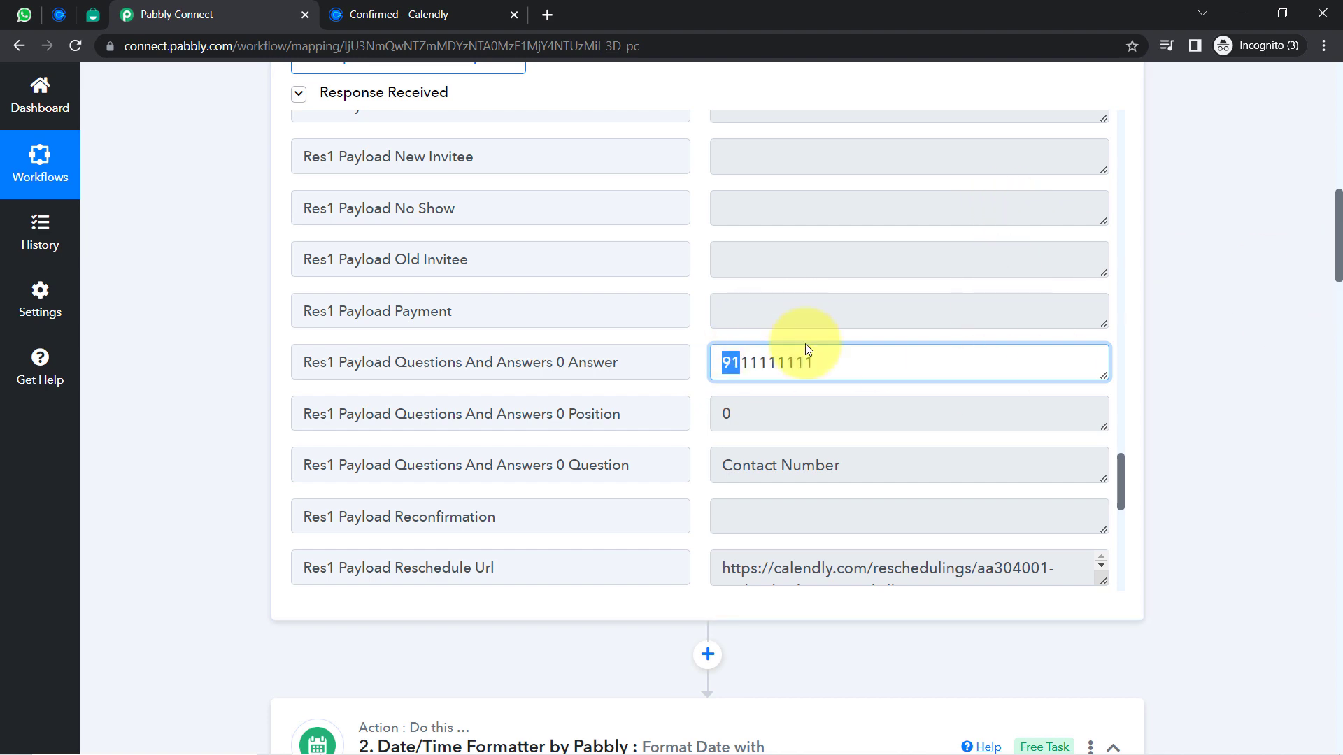
left_click_drag(1337, 235, 1337, 548)
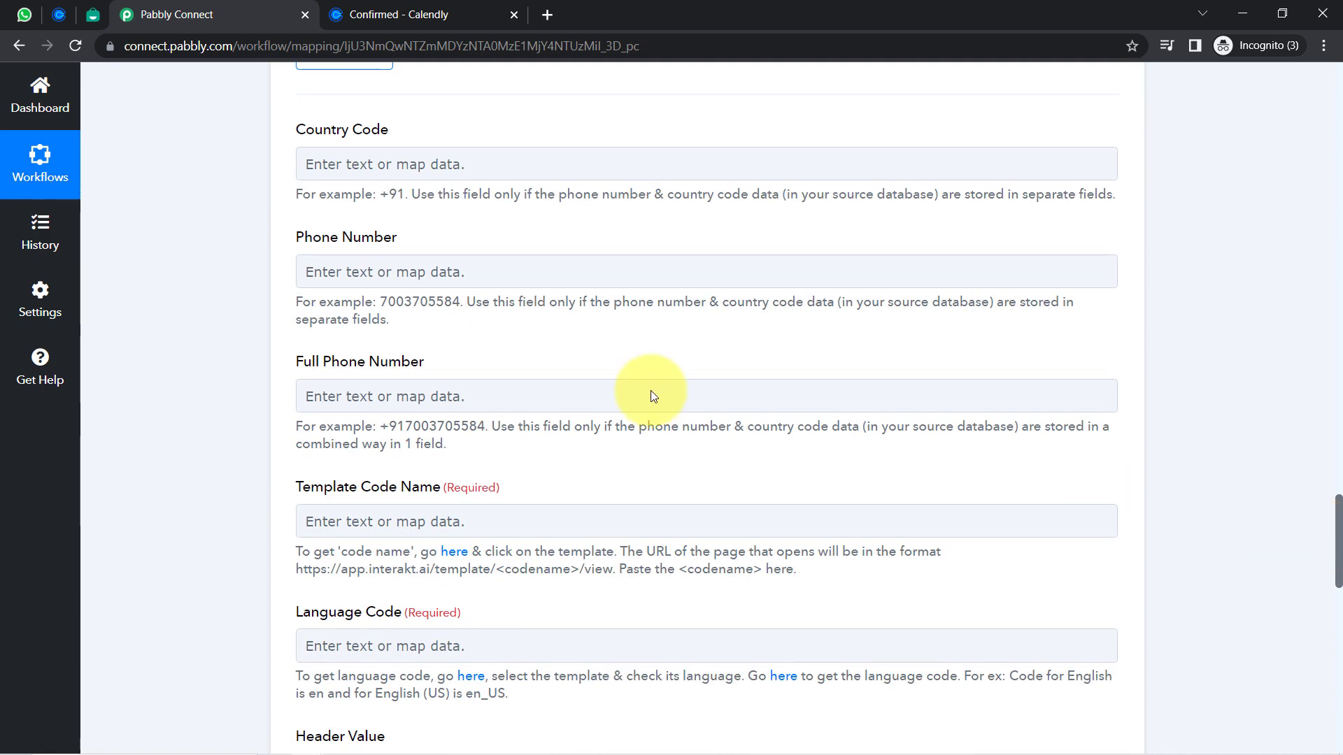
Map Calendly's Res5 Questions And Answers 0 Answer, found by searching '91', into Full Phone Number
left_click(337, 401)
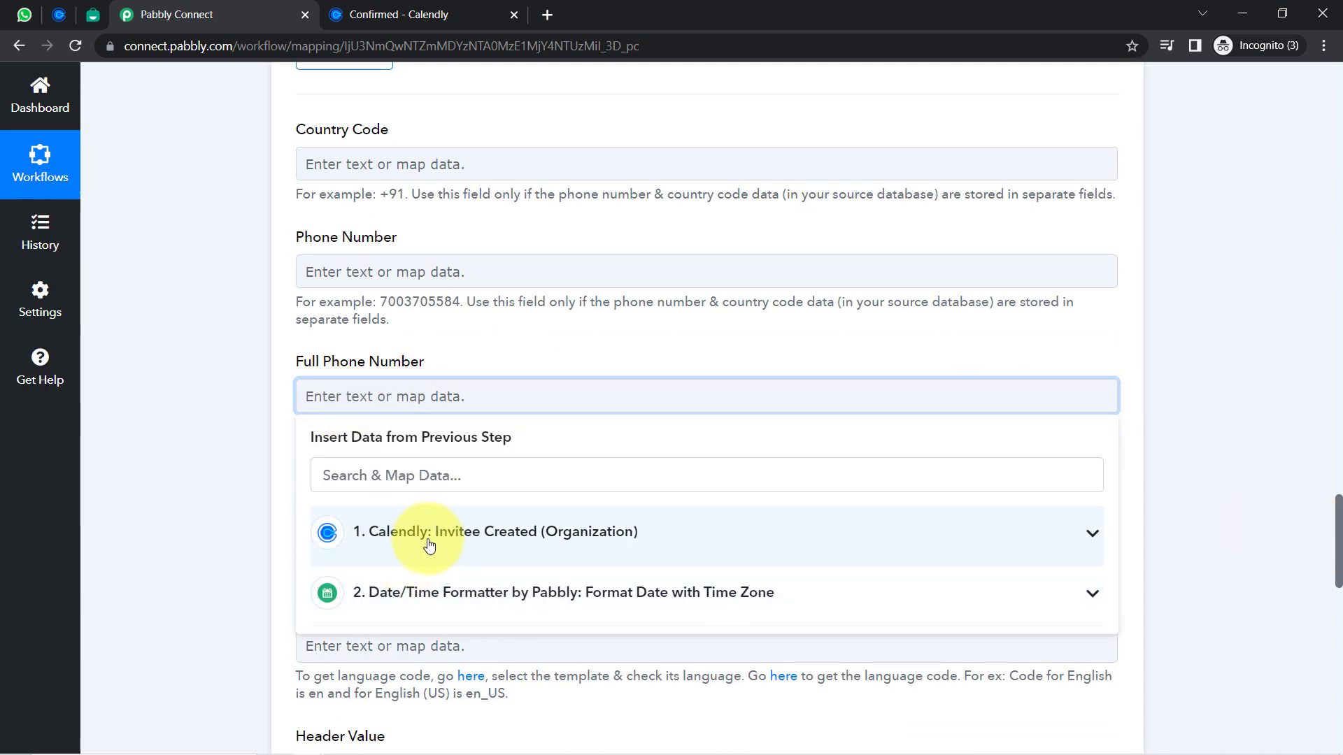
left_click(381, 532)
left_click(343, 466)
type("91")
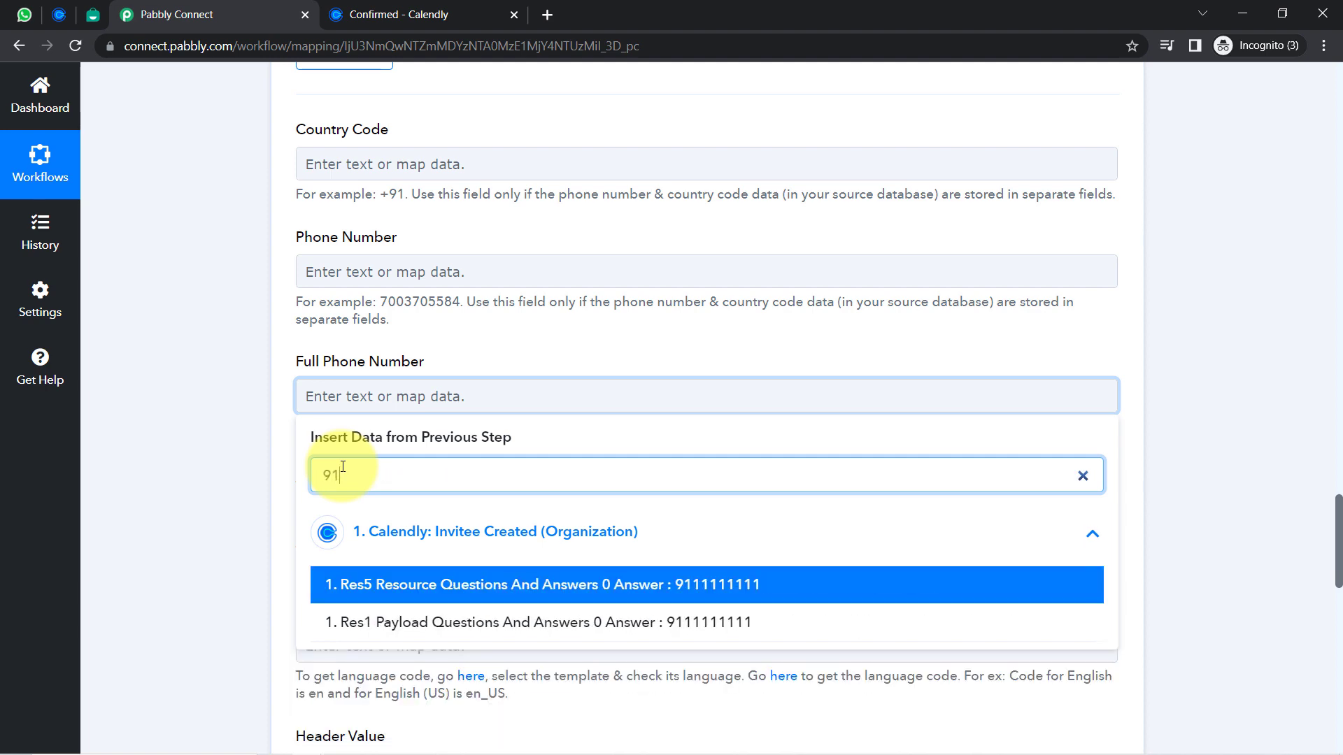
left_click(617, 585)
left_click(217, 406)
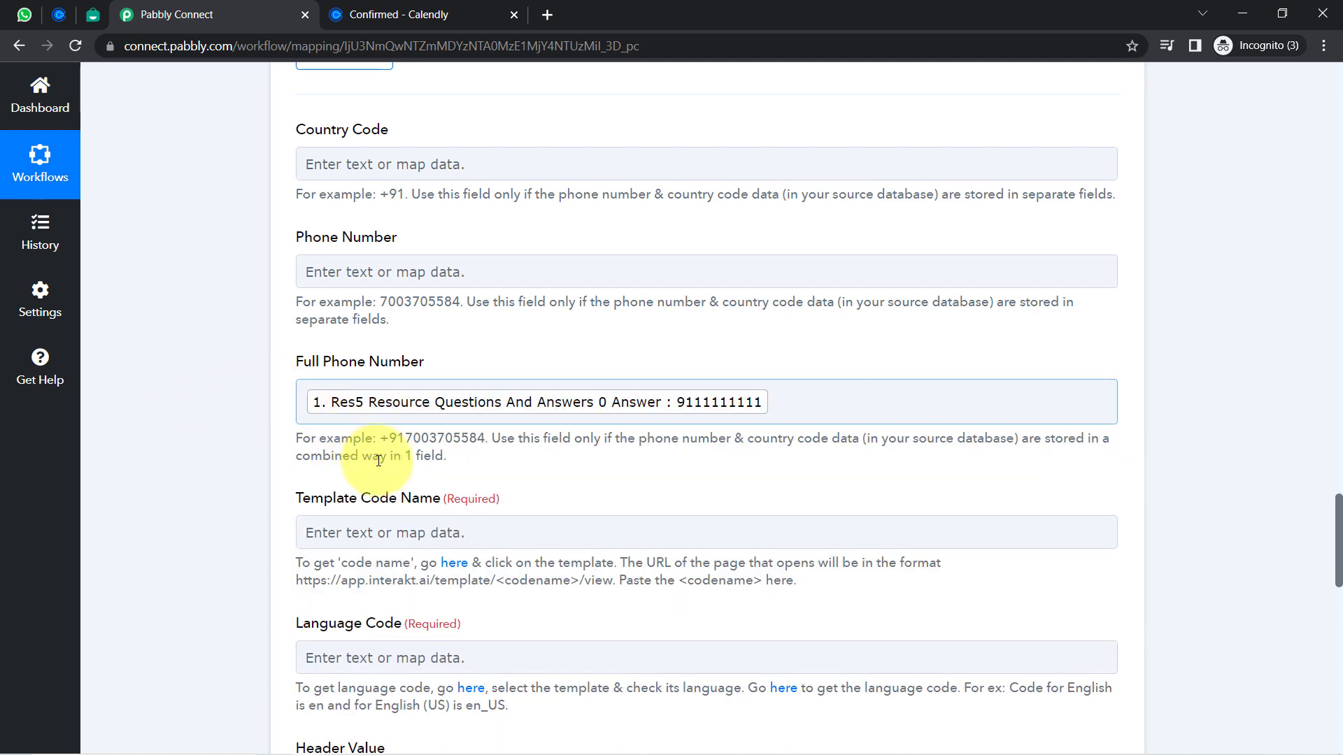
Add a '+' before the mapped number in the Full Phone Number field
left_click_drag(388, 437, 409, 439)
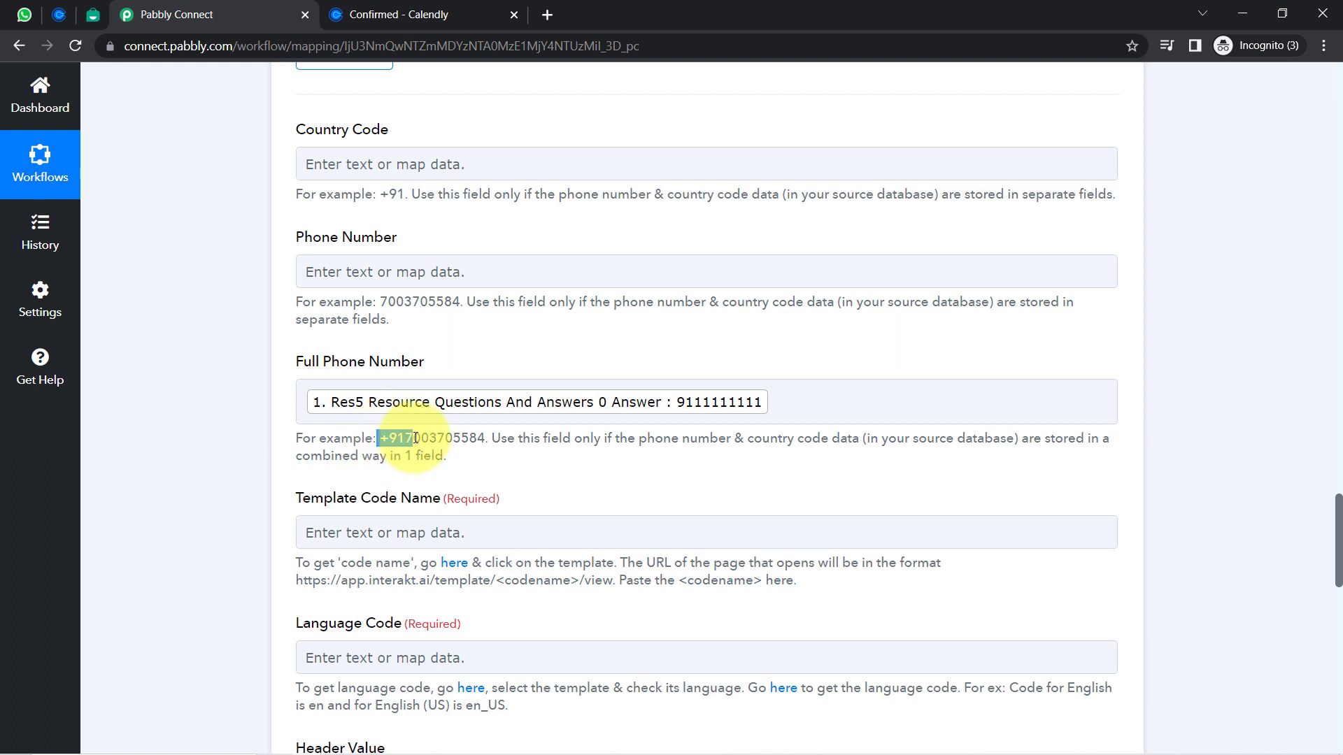
left_click(312, 417)
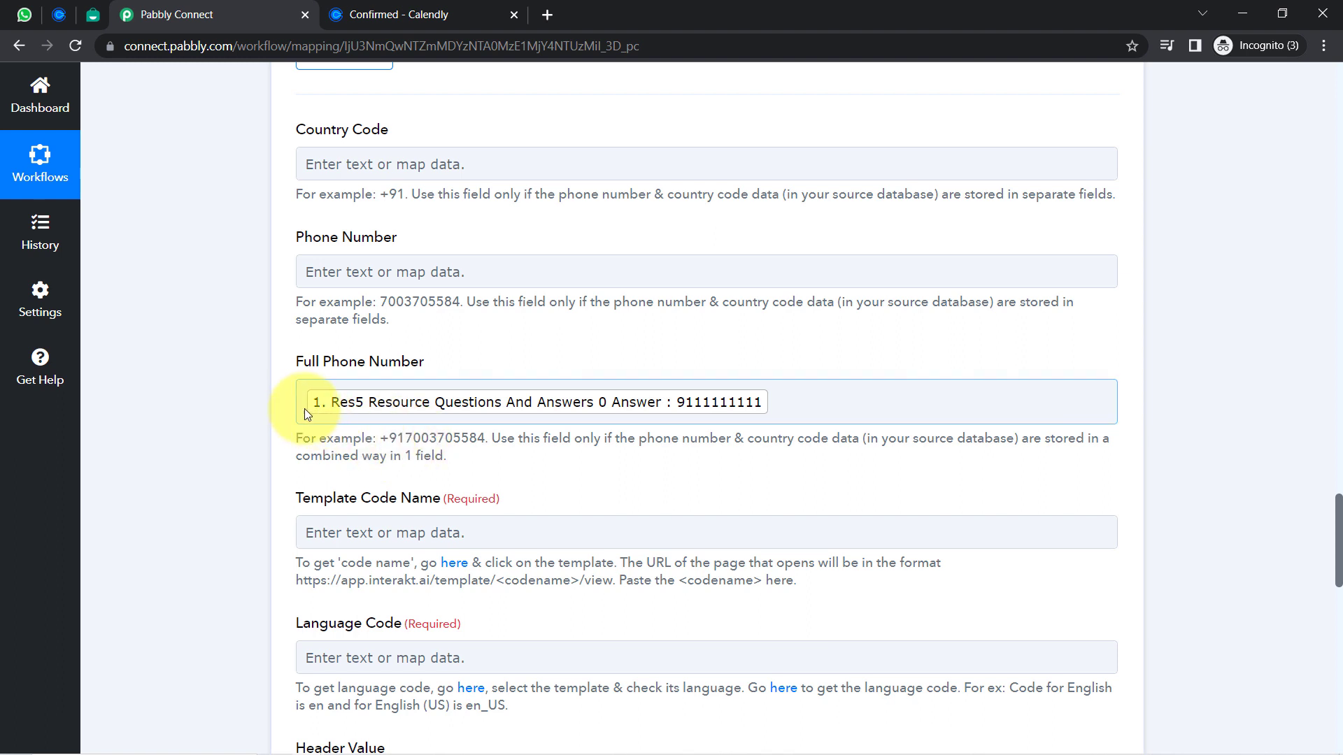
left_click(305, 405)
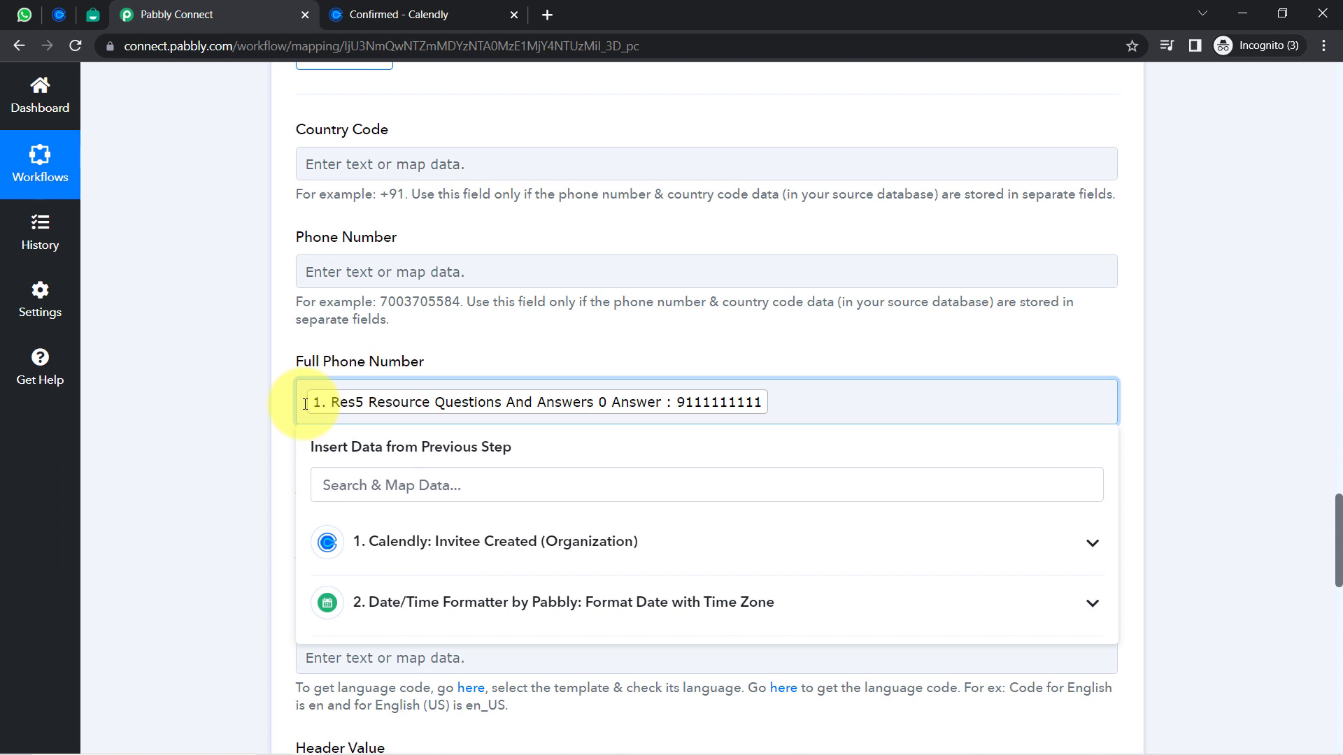
type("+")
left_click(279, 443)
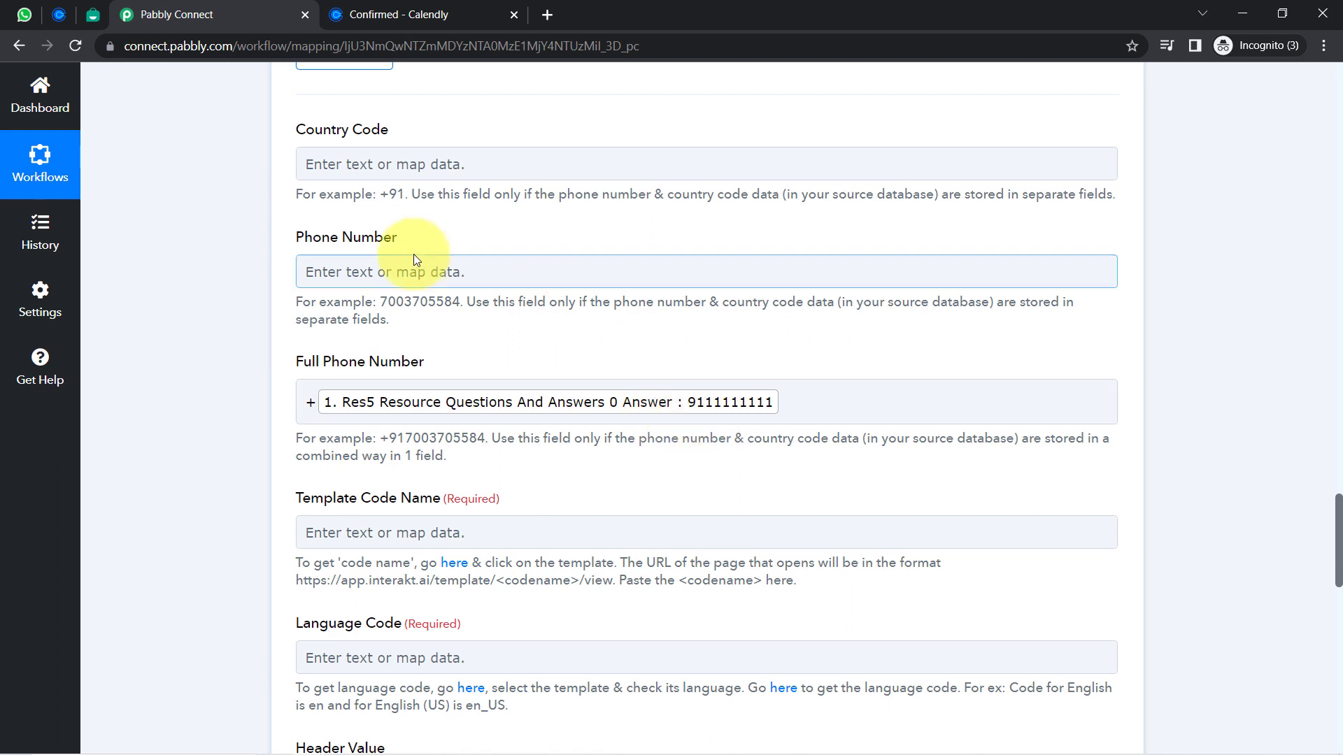
left_click(311, 402)
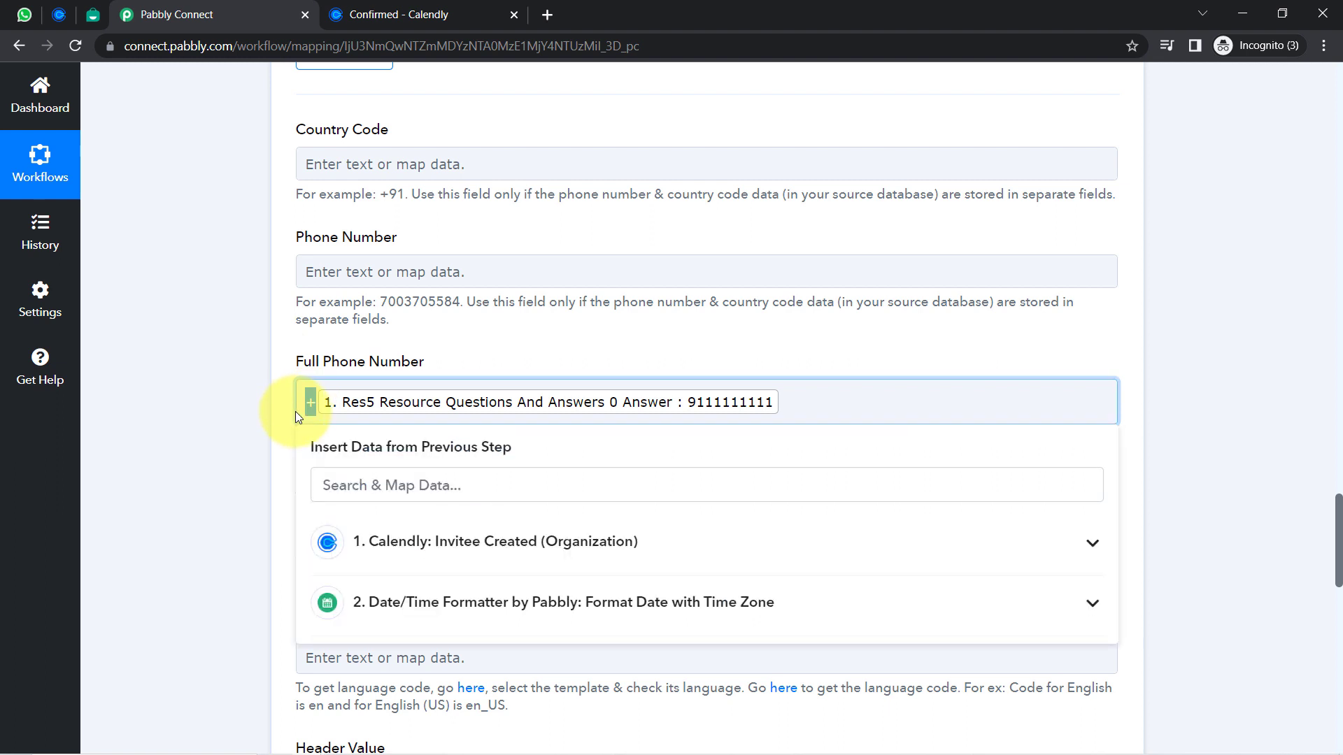
left_click(259, 427)
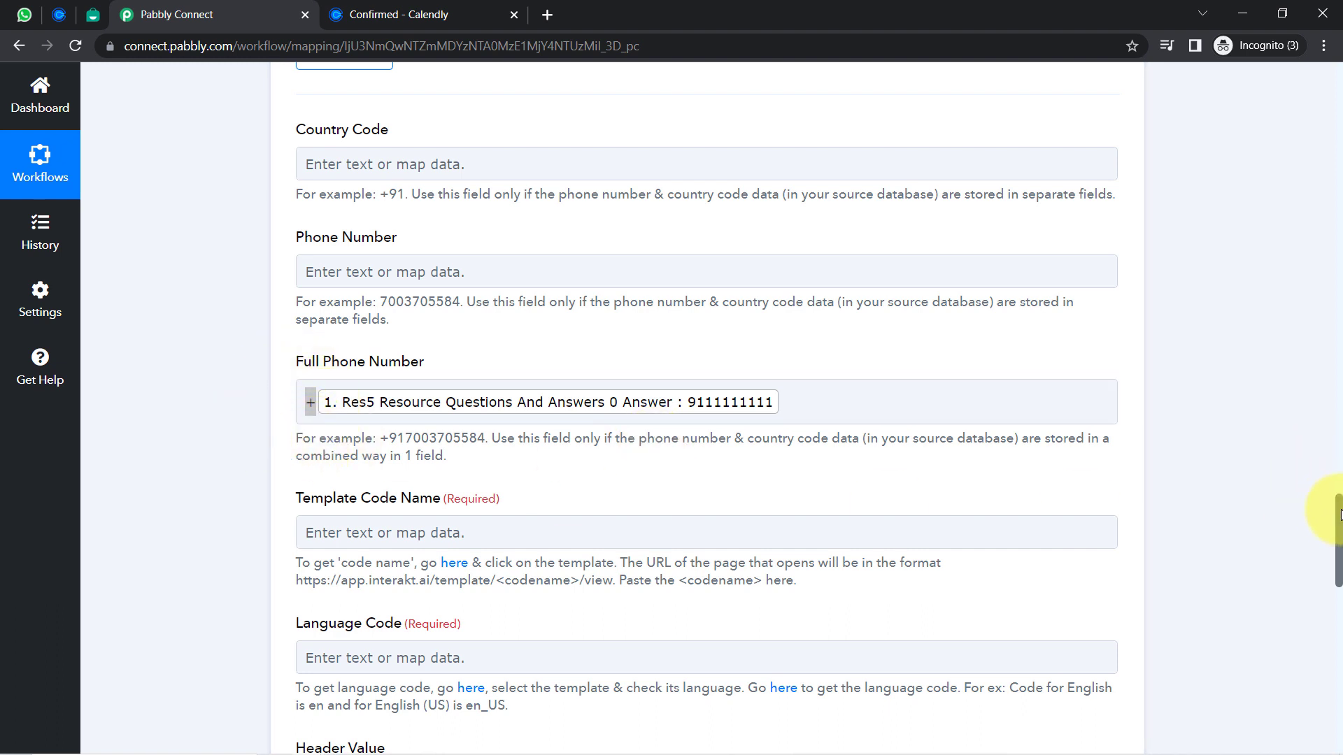
left_click_drag(1339, 515, 1340, 549)
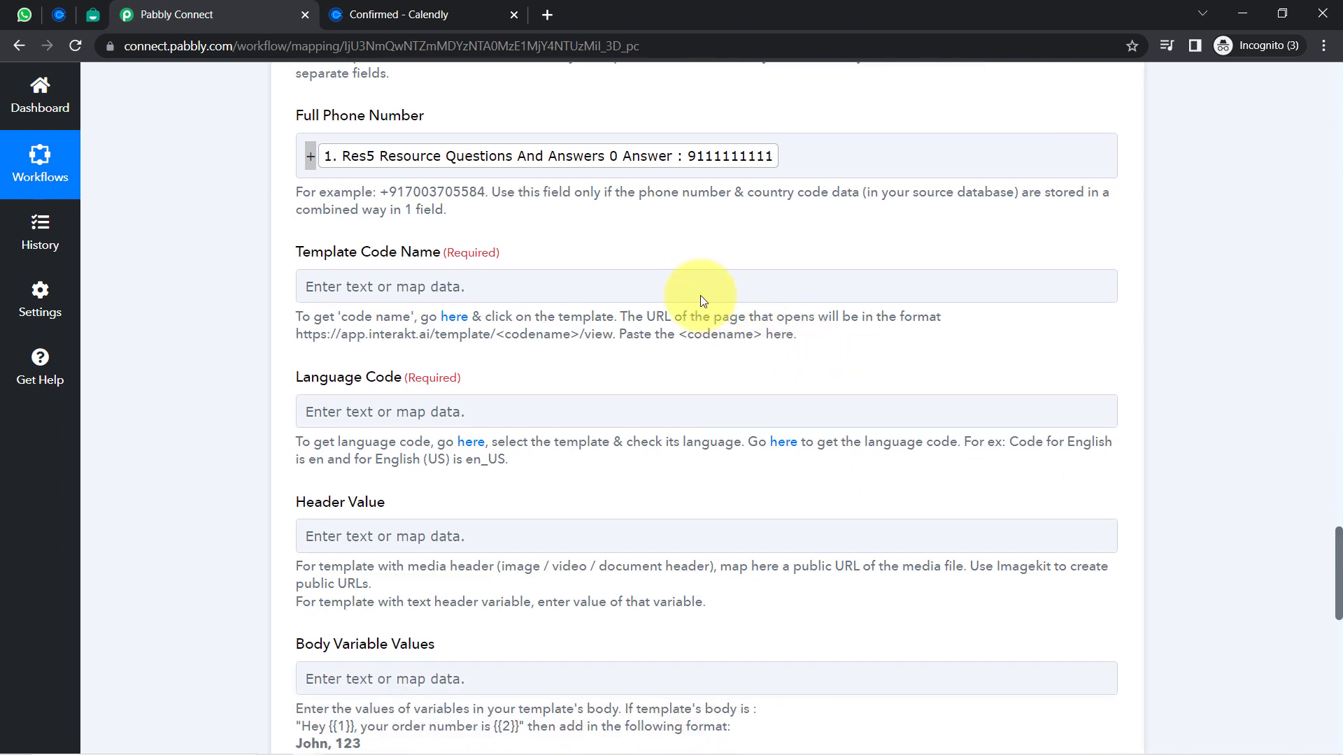
left_click(94, 12)
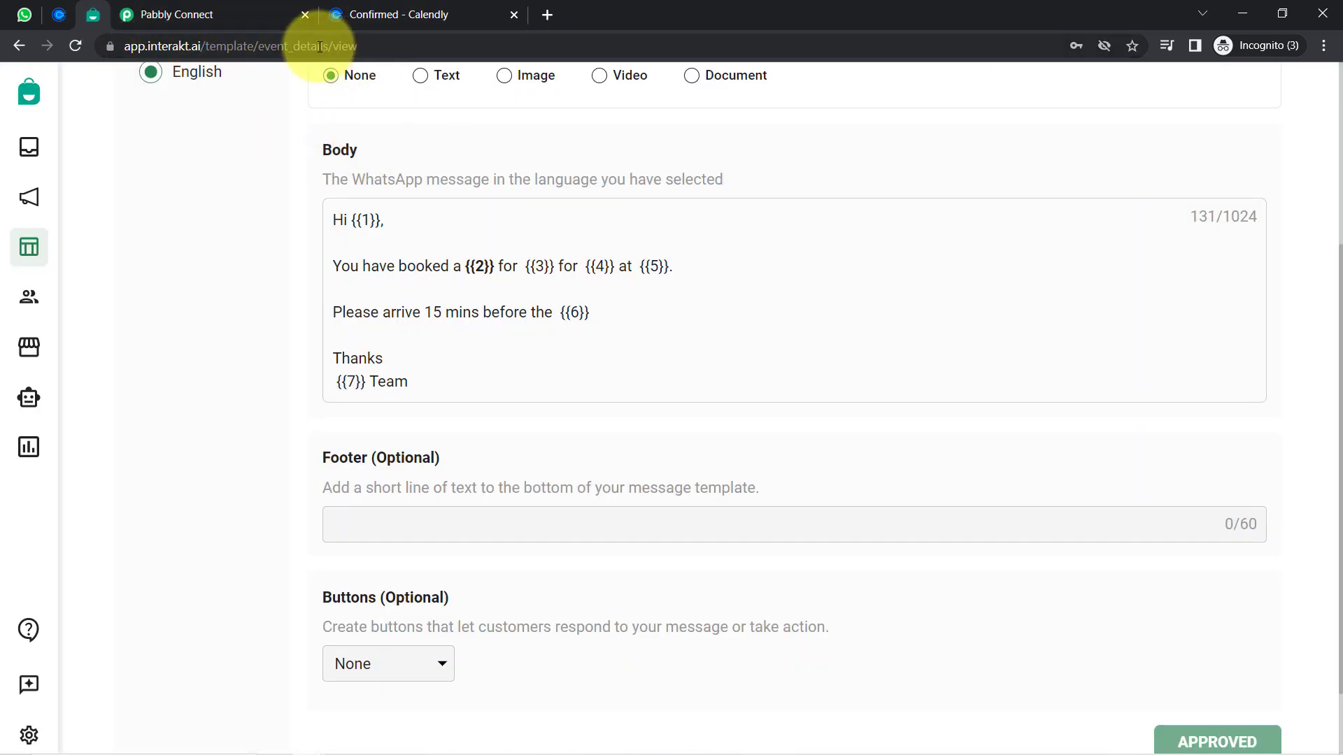
Check the code name event_details in Interakt's address, then return to Pabbly's Template Code Name field
left_click_drag(258, 46, 330, 49)
key("ctrl+c")
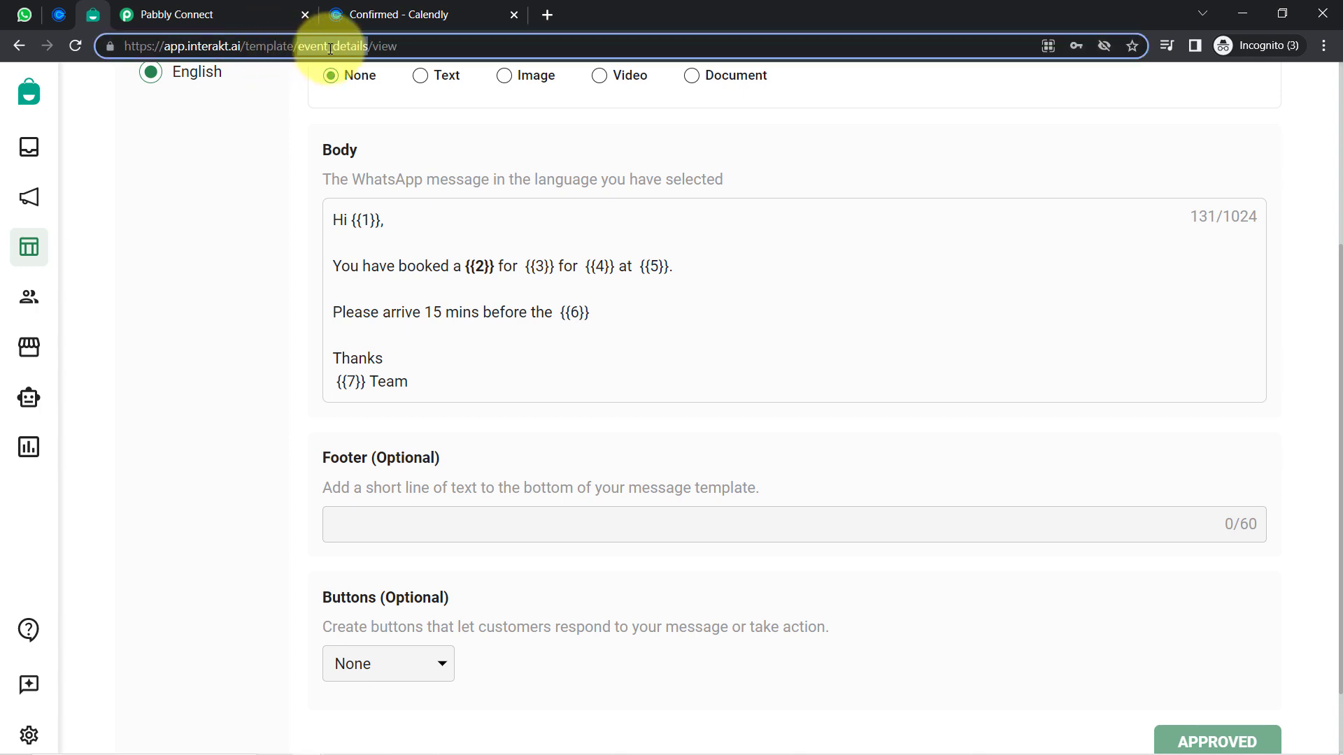
left_click(144, 14)
left_click(317, 295)
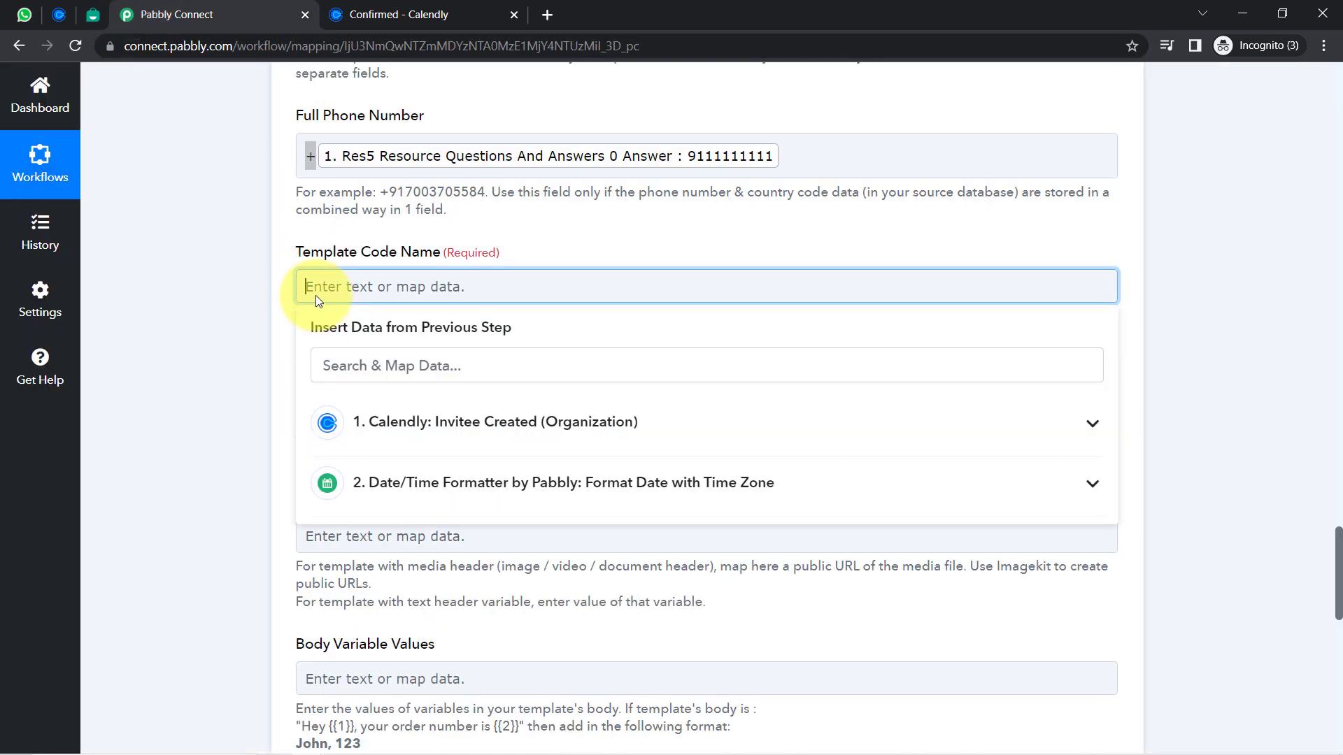
key("ctrl+v")
left_click(232, 305)
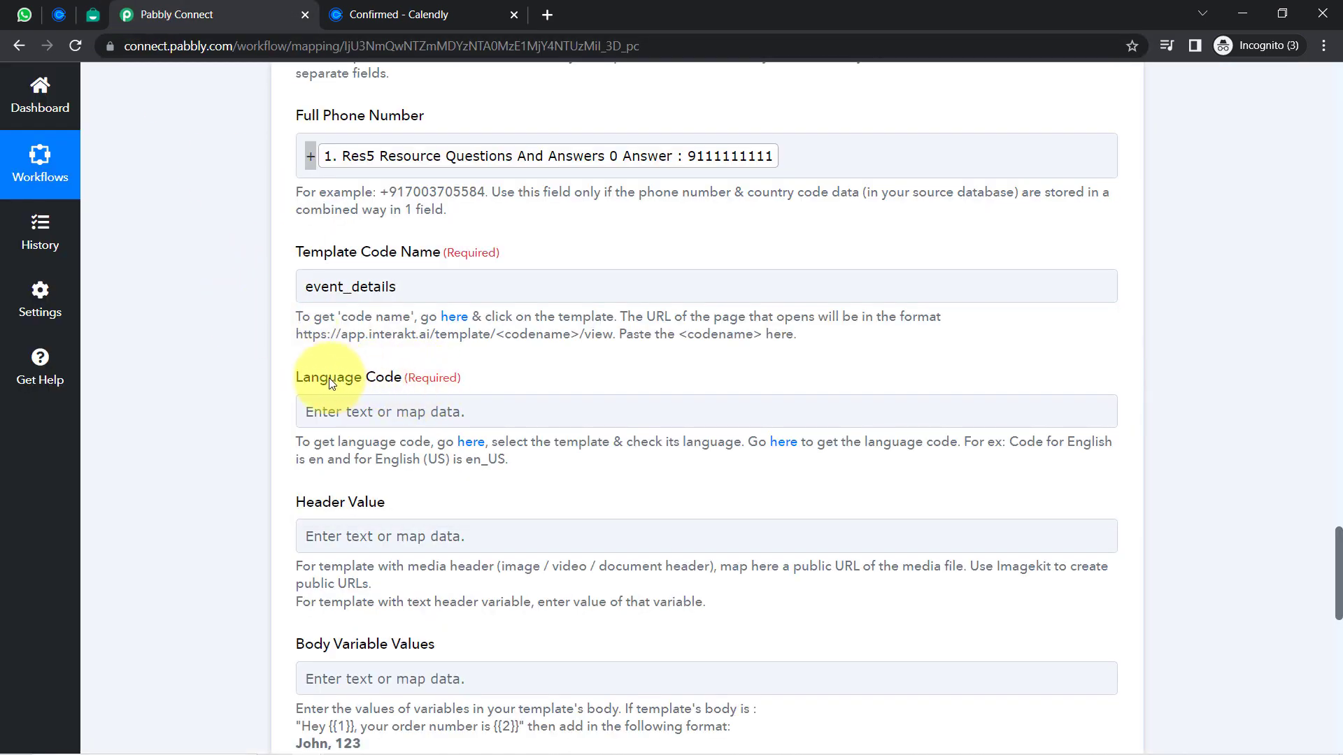
double_click(1083, 446)
double_click(316, 459)
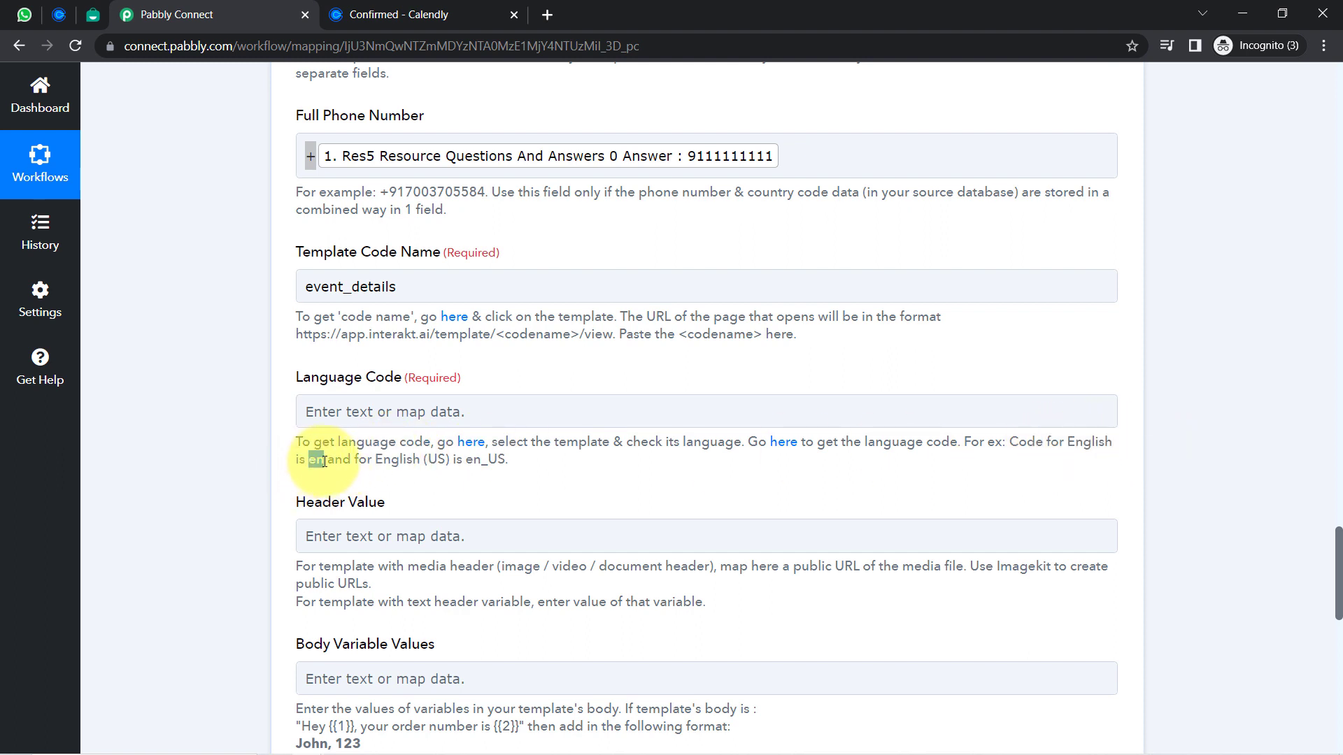
left_click_drag(473, 459, 509, 469)
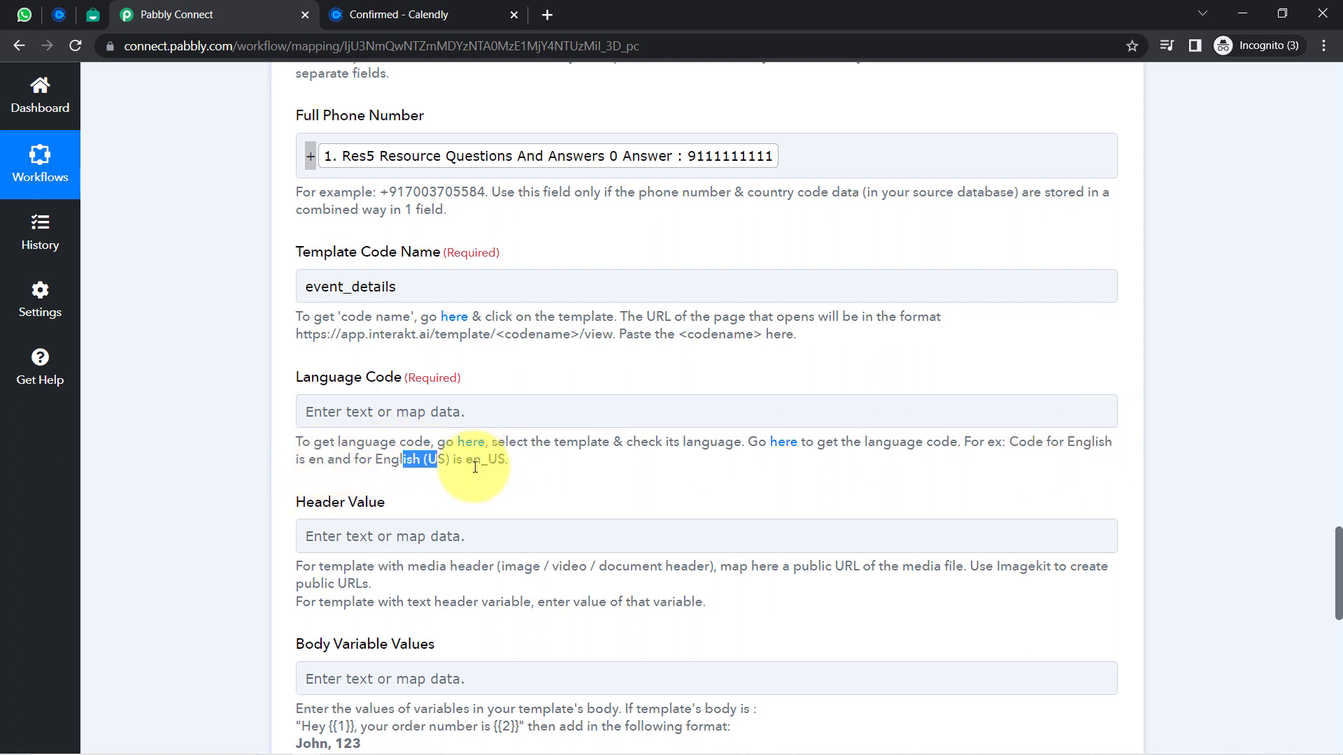
Copy 'en' from the template-language hint and paste it into Language Code
left_click(92, 14)
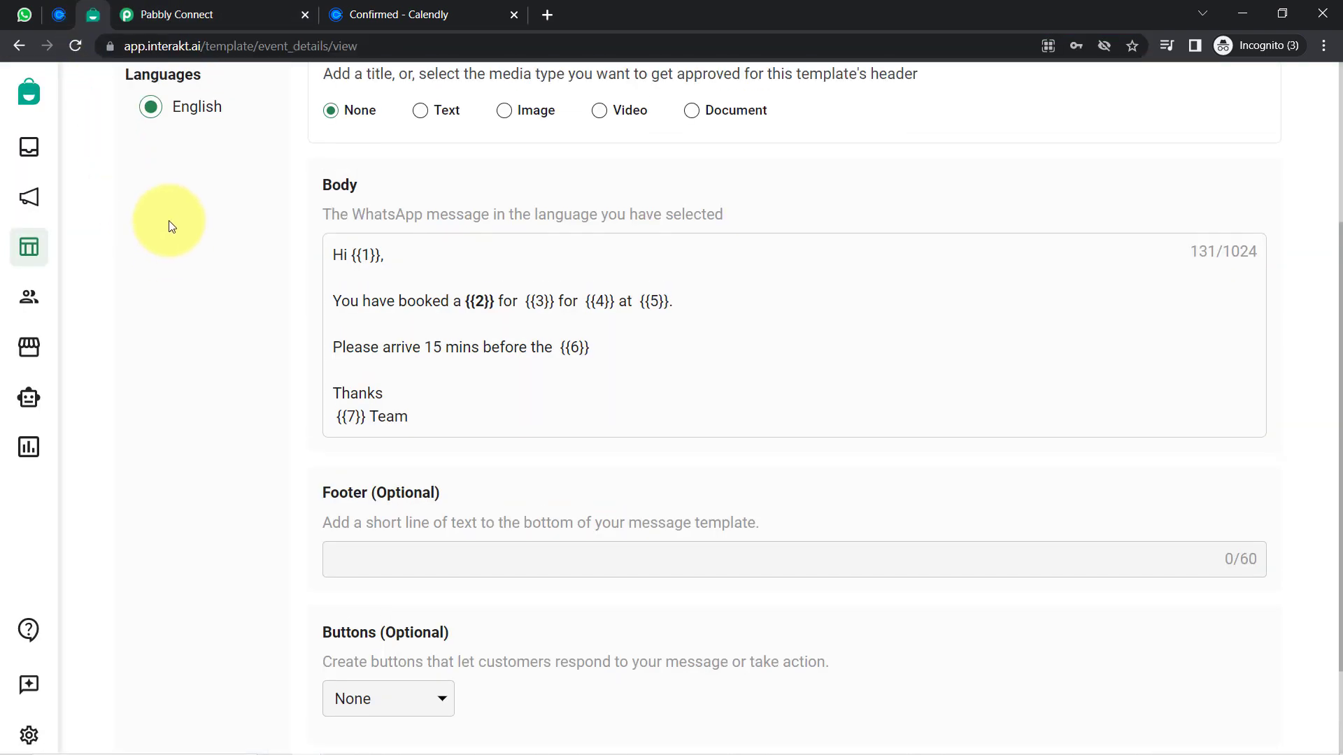
scroll(169, 220, "up", 3)
left_click(167, 15)
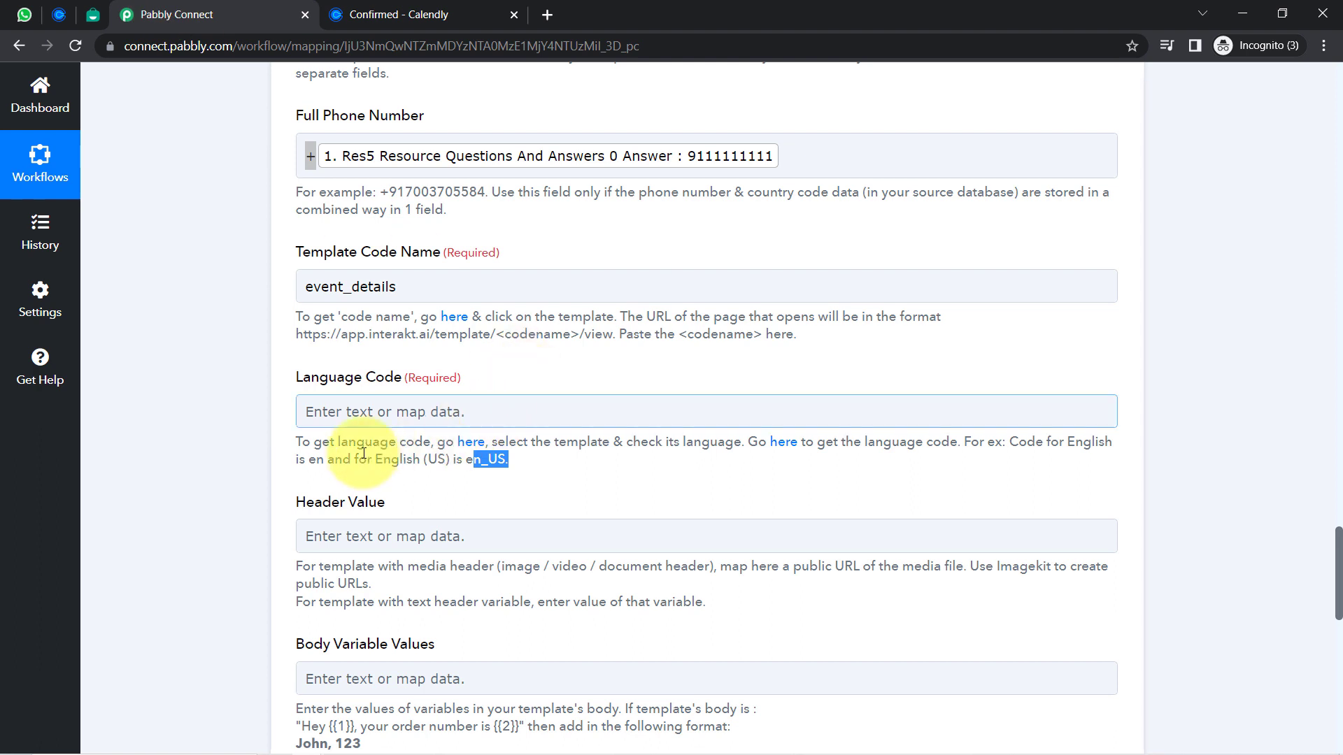
double_click(312, 463)
key("ctrl+c")
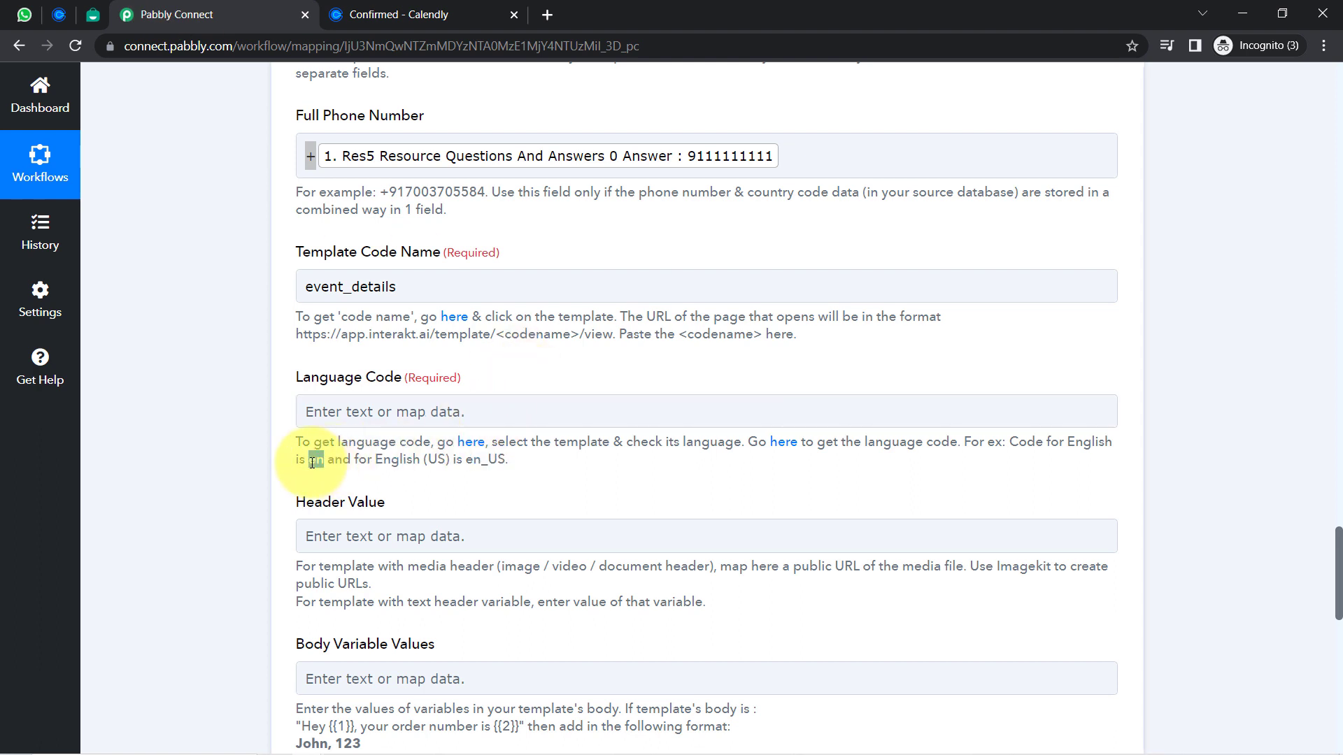
left_click(319, 414)
key("ctrl+v")
Recheck the Interakt template, then move on to the Header Value field
scroll(262, 505, "down", 2)
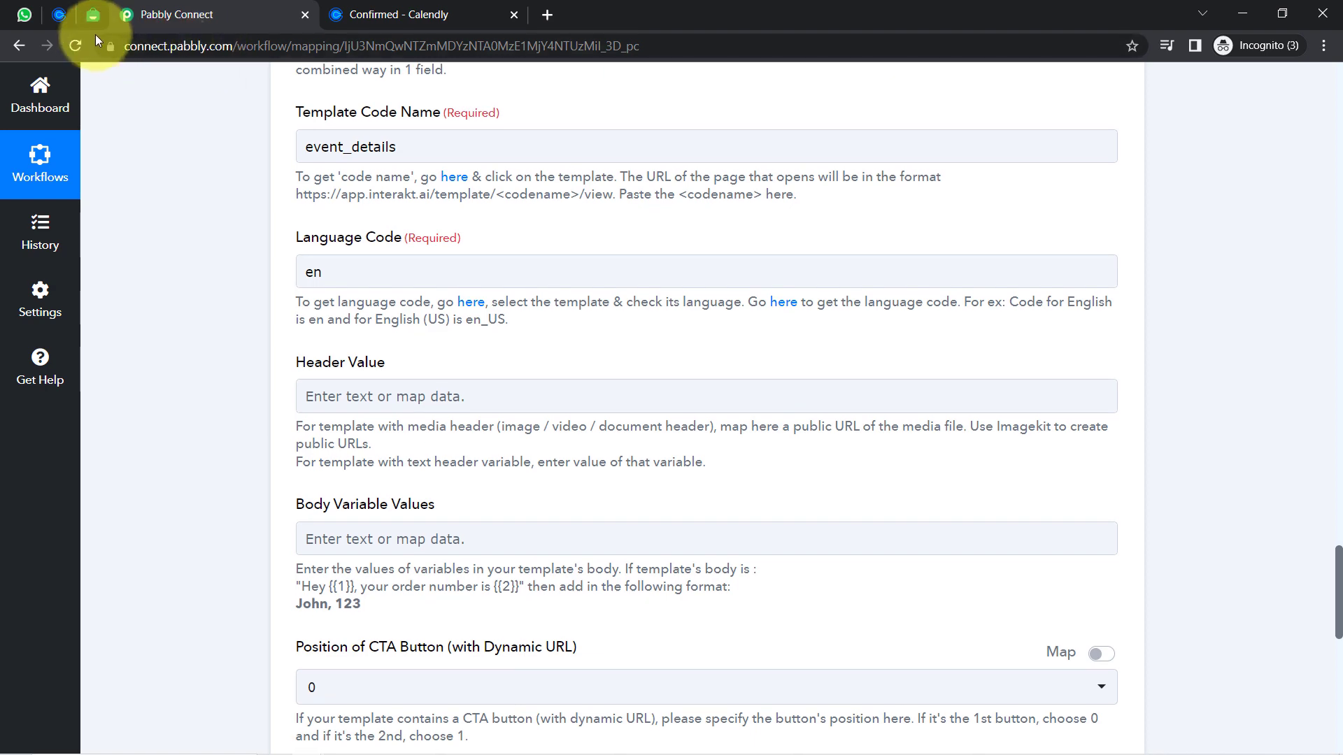
left_click(93, 15)
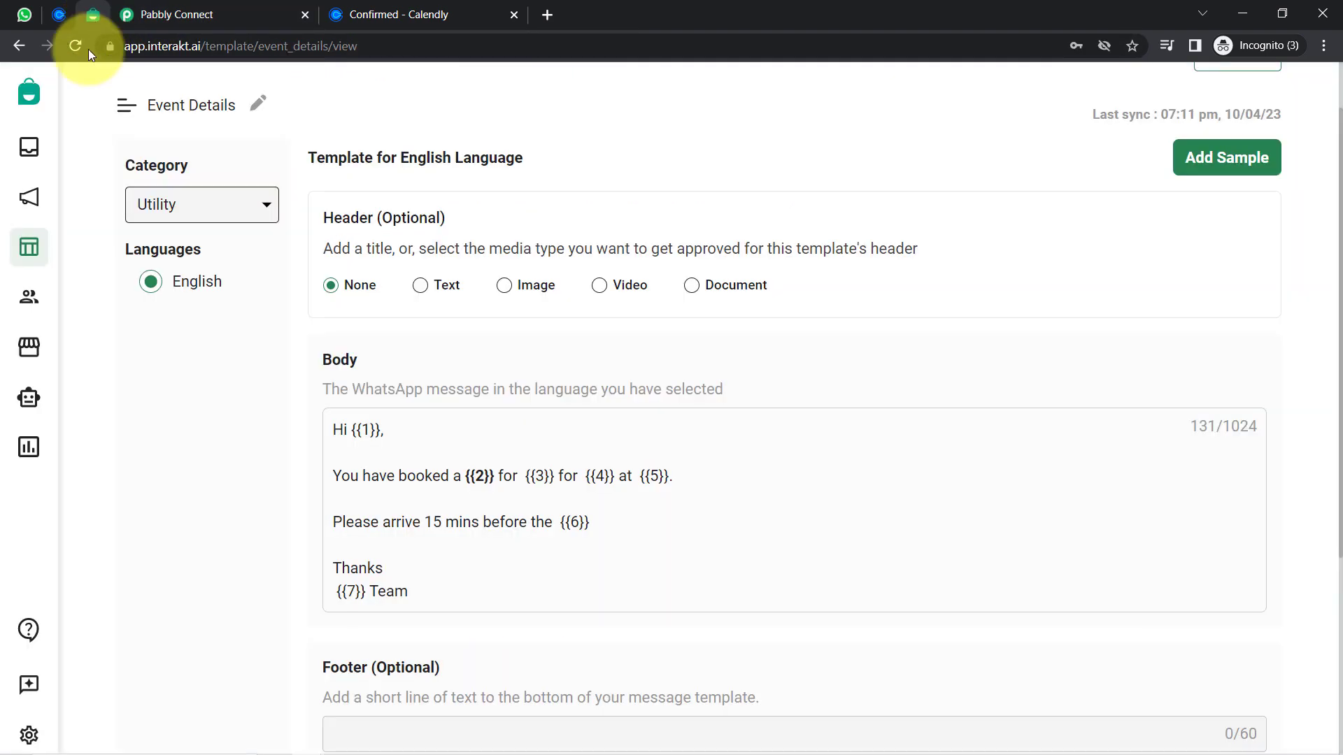
left_click(168, 15)
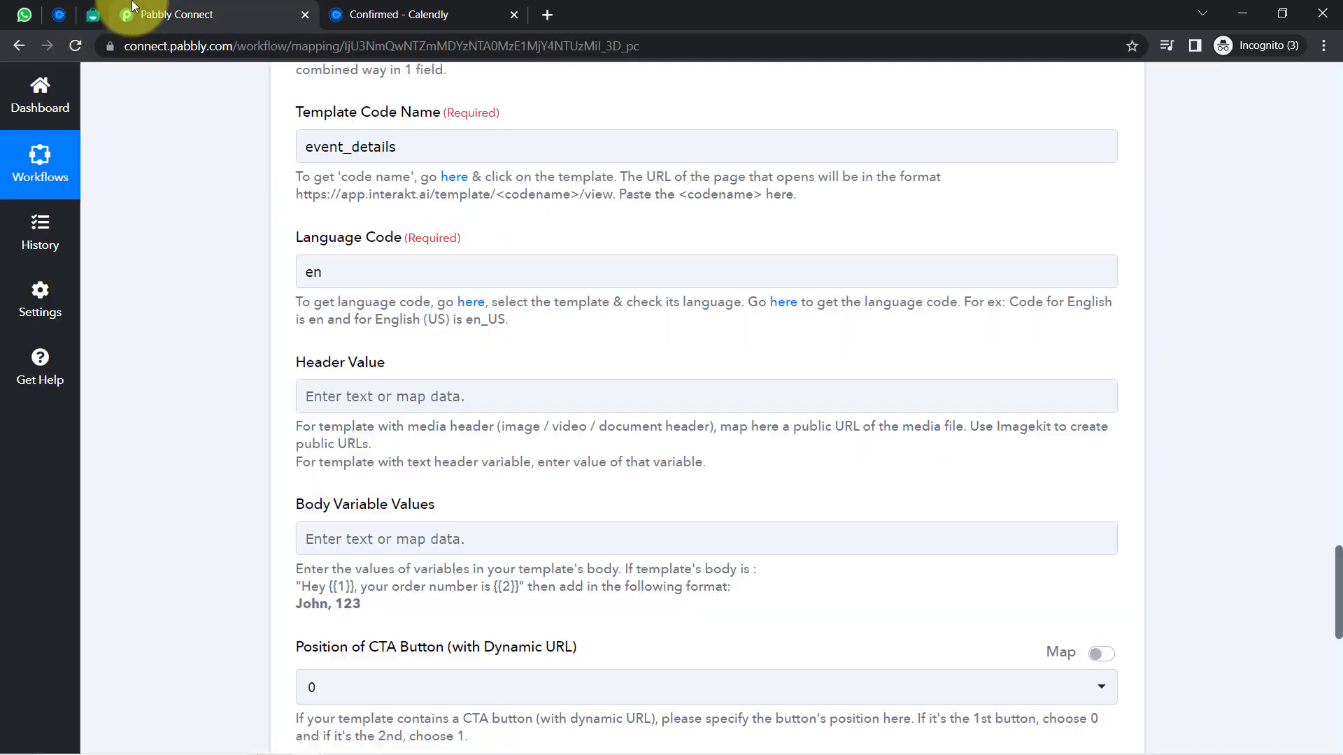
left_click(383, 396)
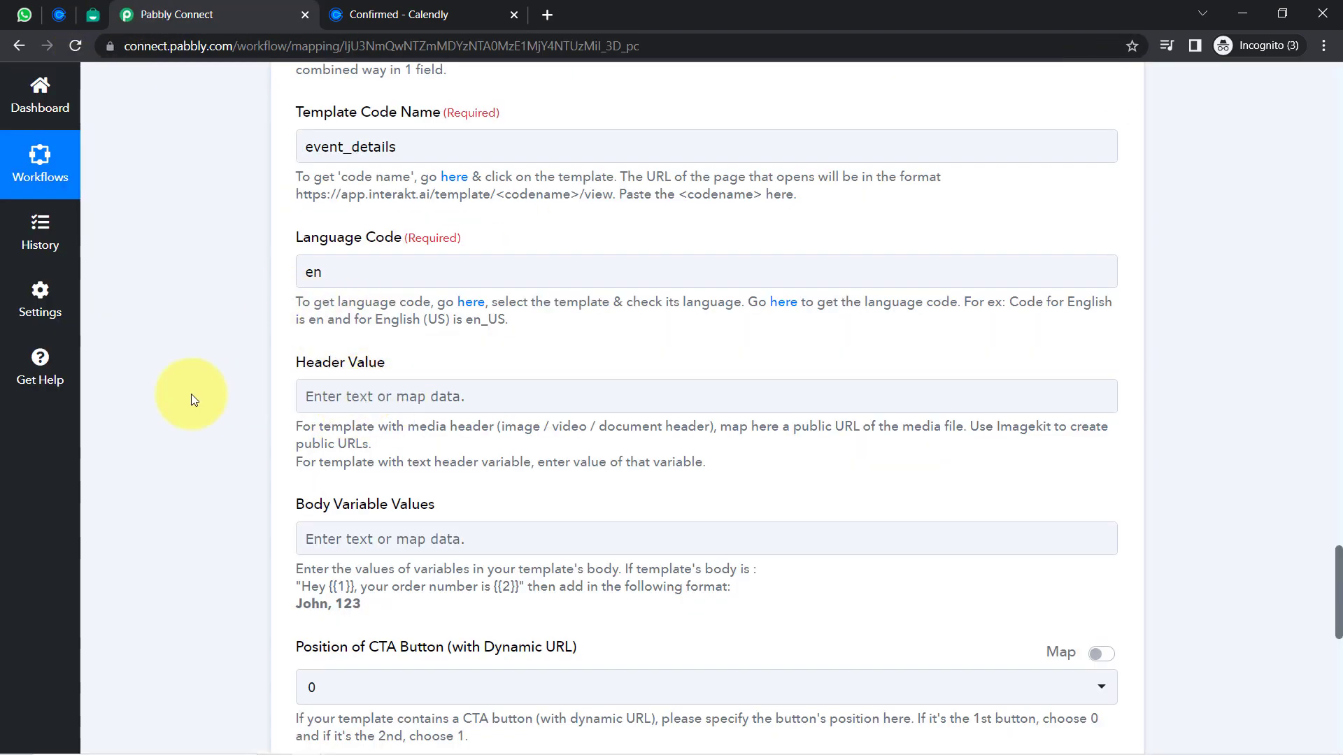
scroll(191, 400, "down", 2)
scroll(193, 400, "down", 1)
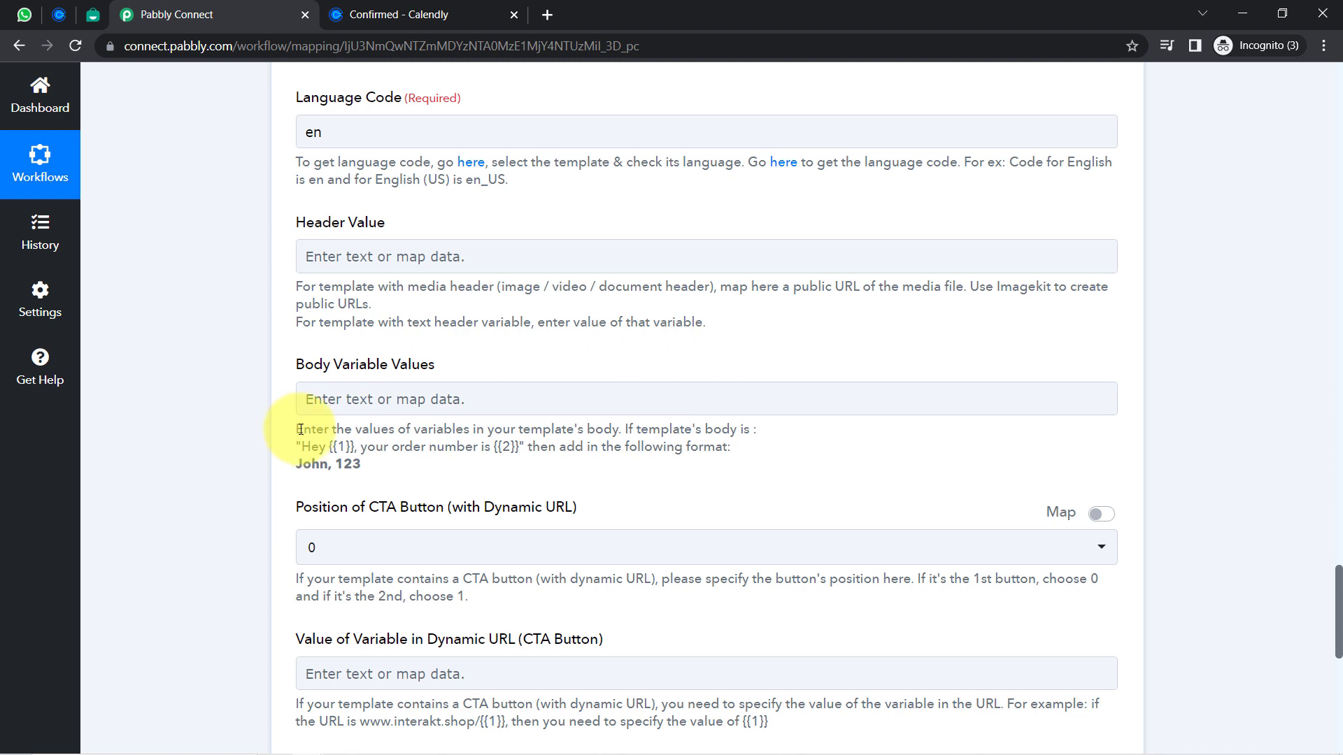
Compare the template's first and {{2}} body variables with the comma-separated example format
left_click(324, 402)
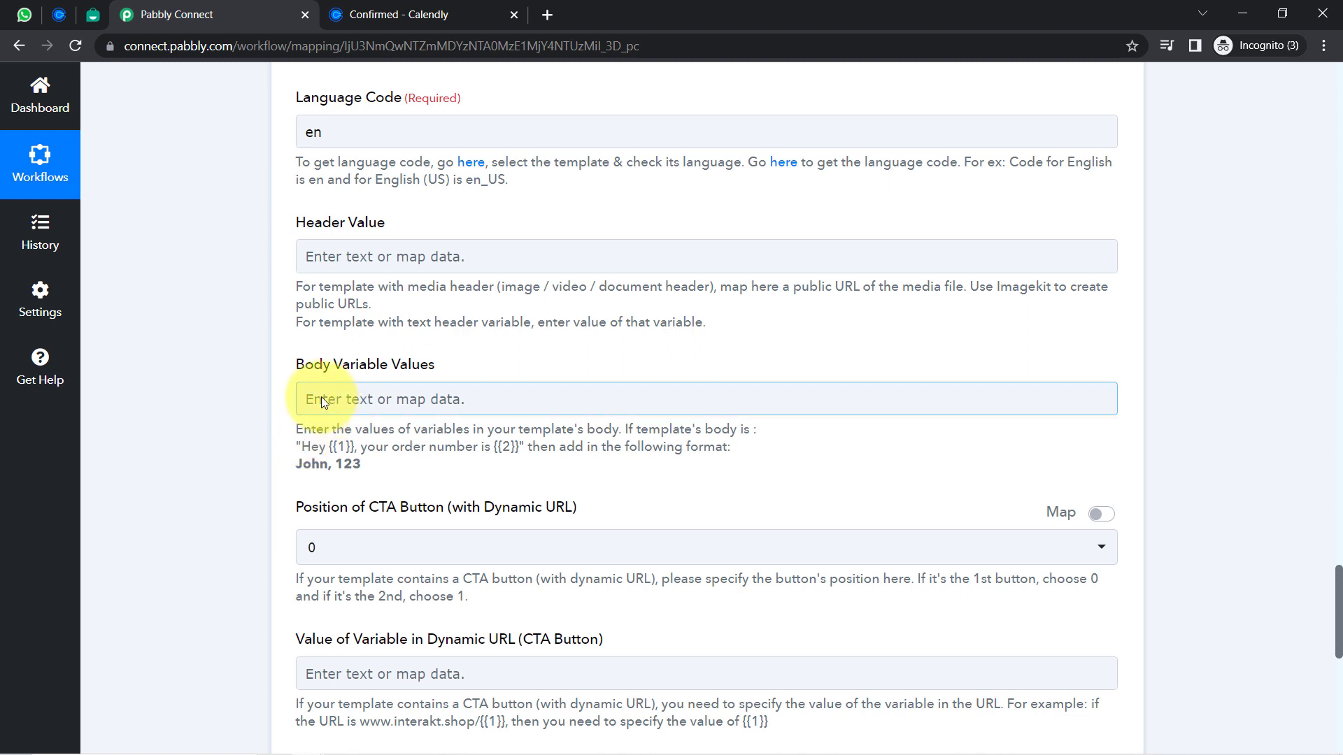
left_click(93, 15)
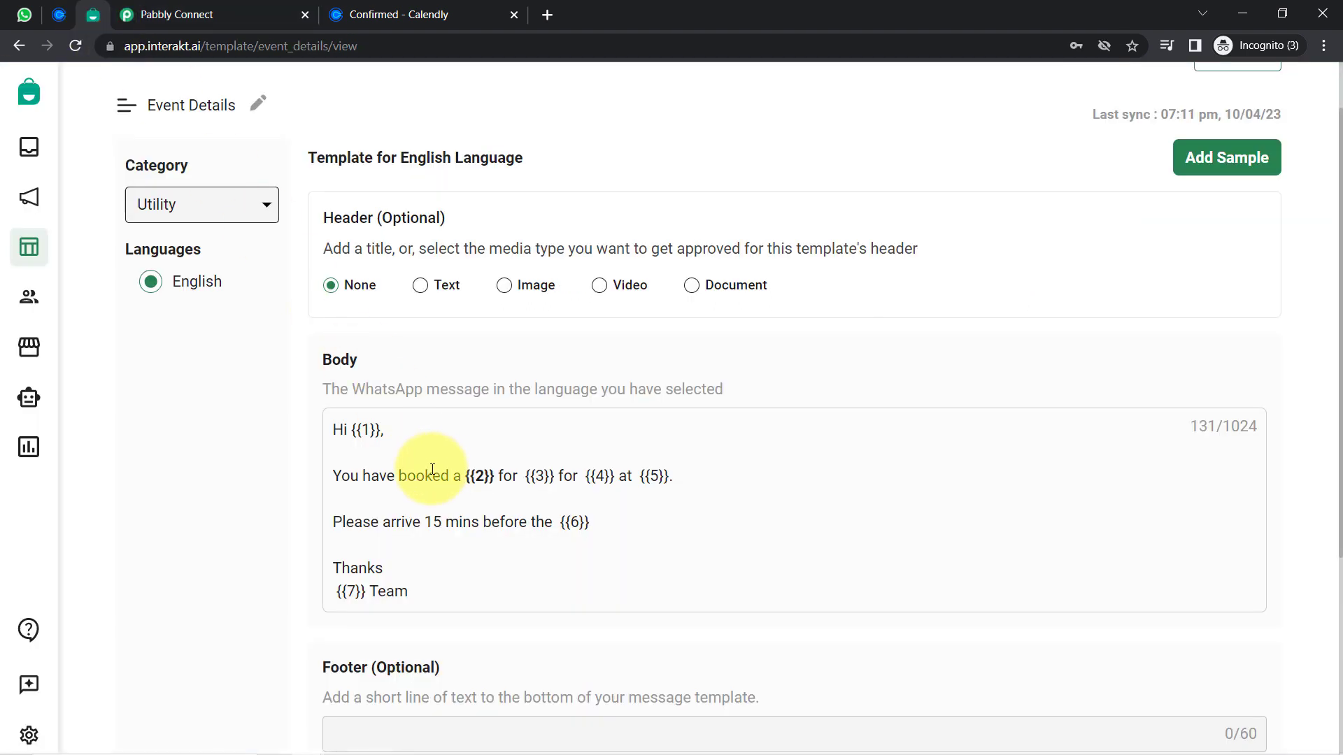
left_click_drag(351, 430, 382, 430)
left_click_drag(452, 477, 510, 483)
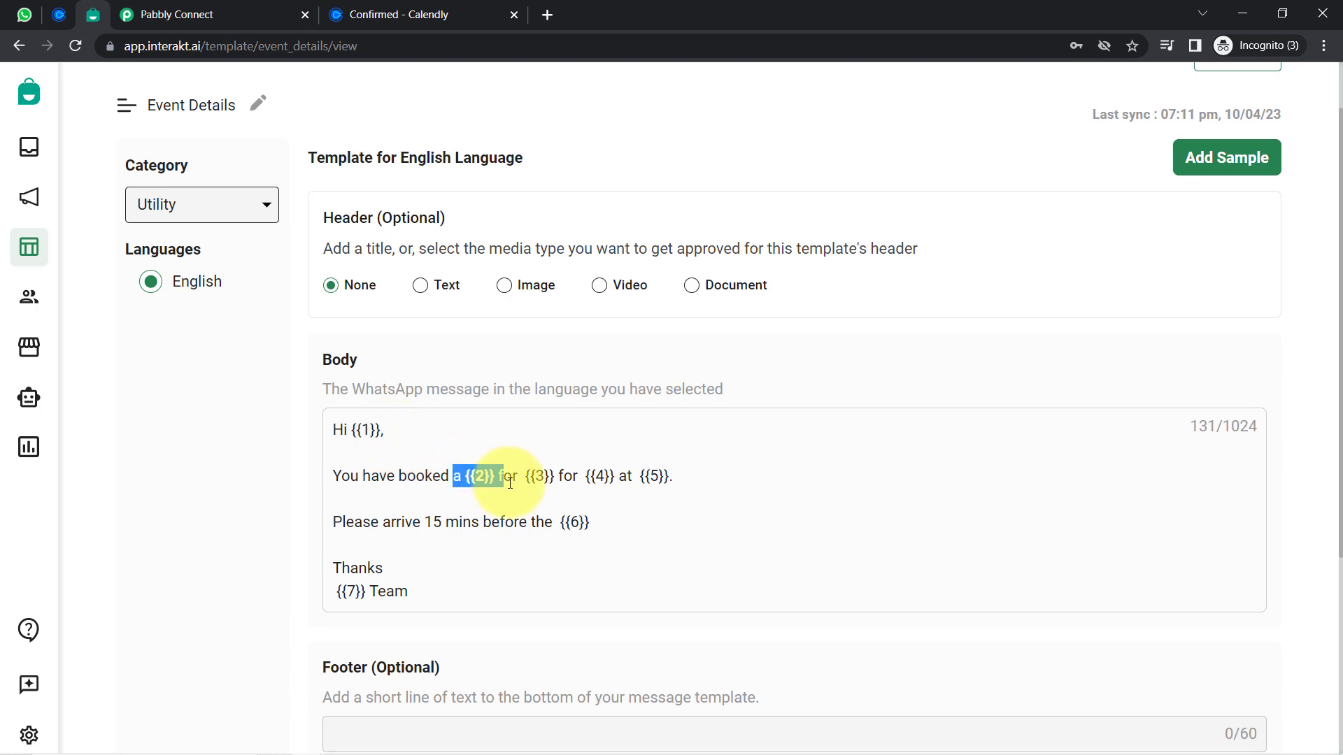
left_click(142, 16)
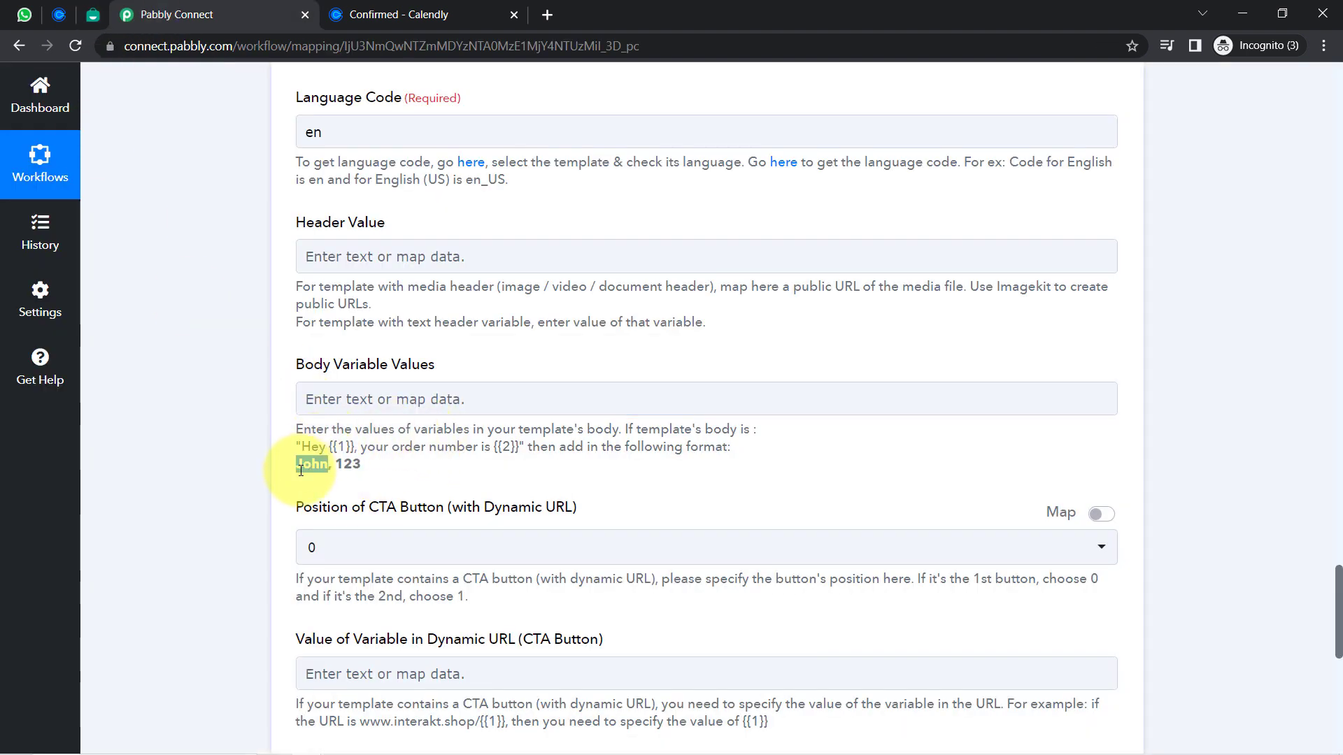
left_click_drag(362, 466, 302, 464)
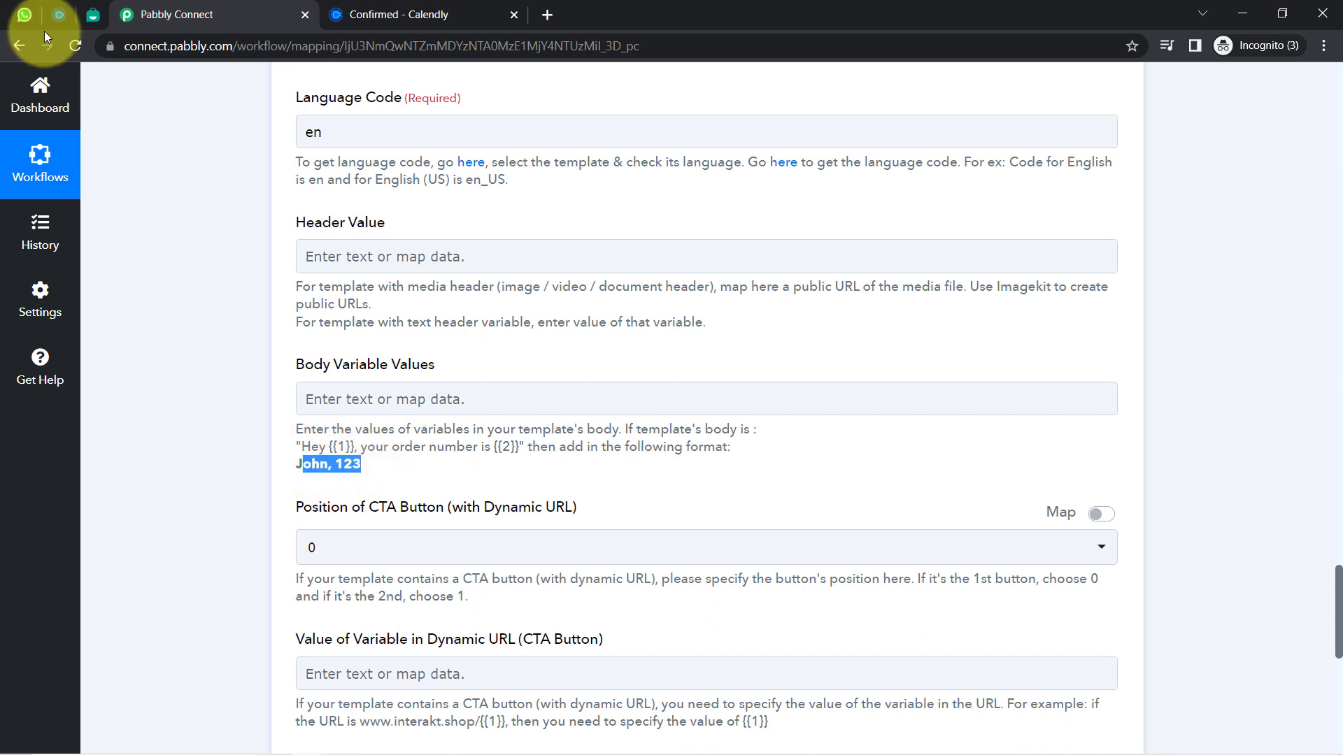
Review the template body's seven variables and return to edit Body Variable Values
left_click(85, 18)
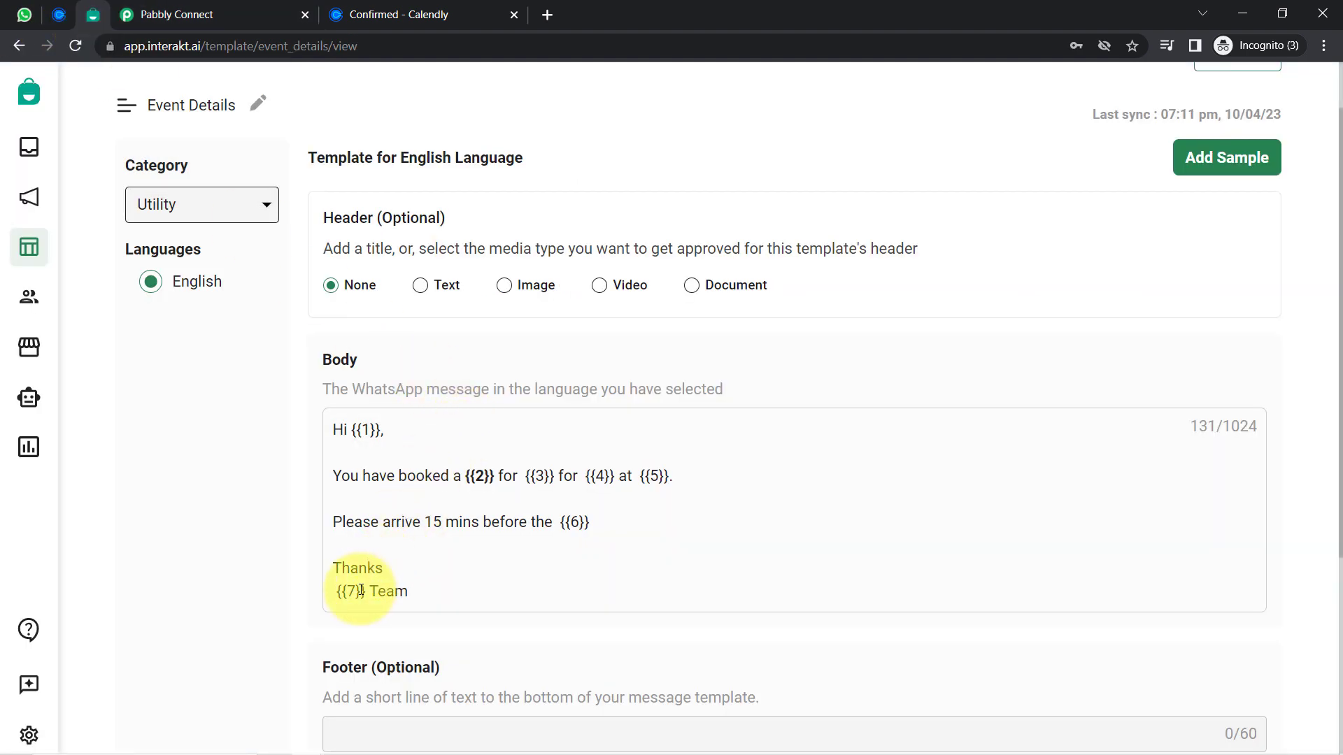
left_click_drag(361, 592, 316, 426)
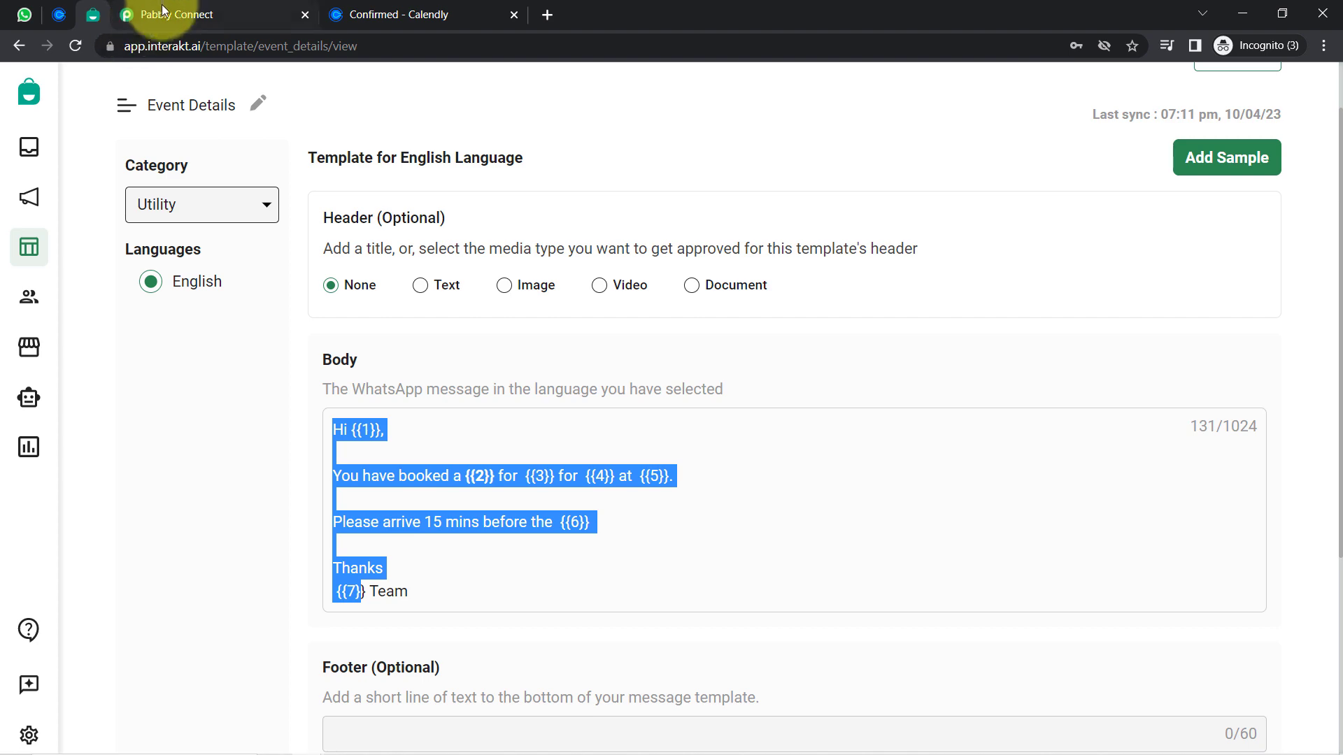
left_click(140, 14)
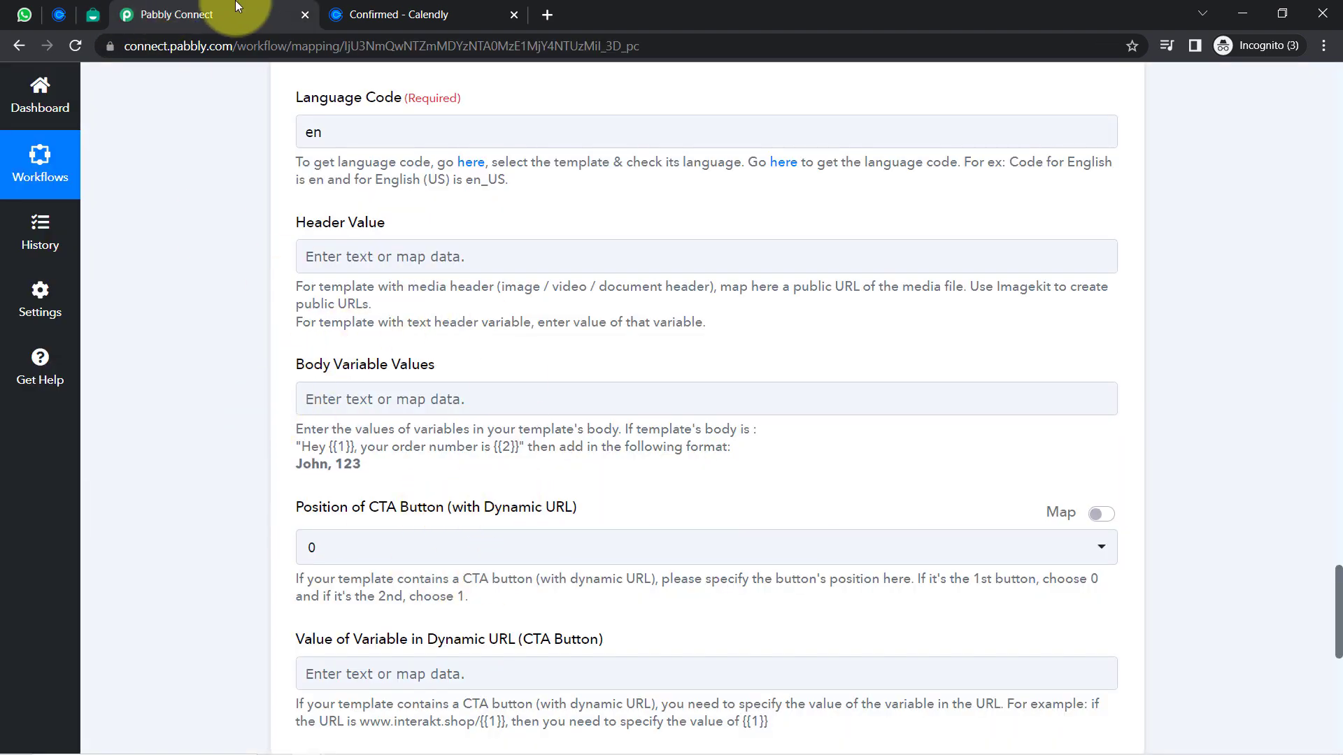
left_click(92, 15)
left_click(203, 14)
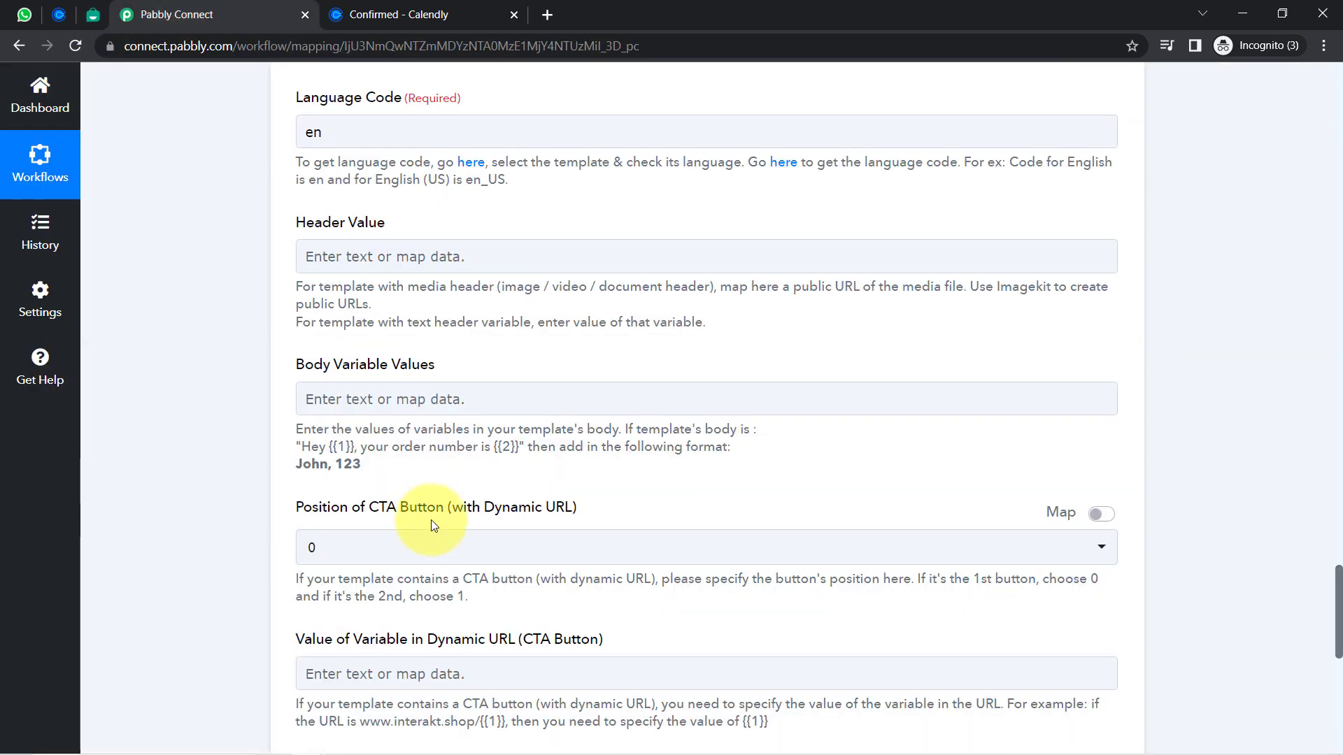
left_click(325, 389)
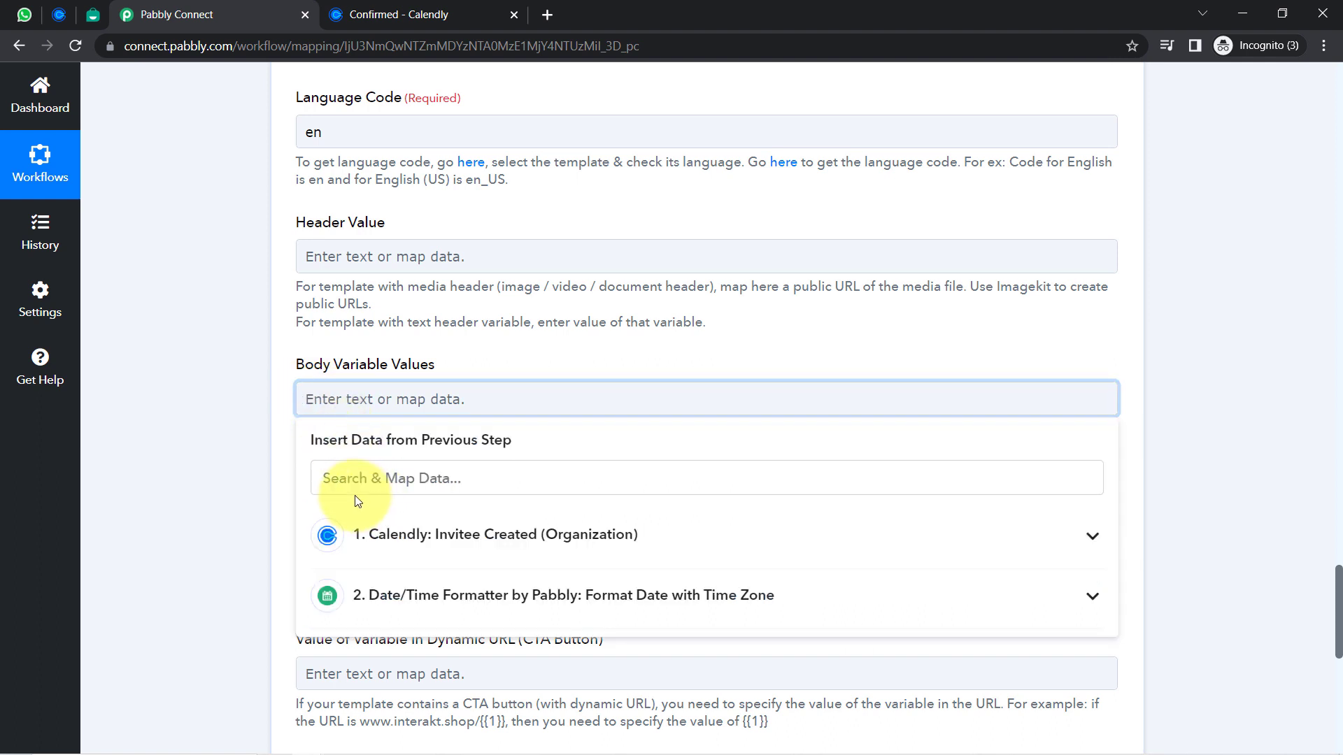
Map the invitee's full name as the first Body Variable Value
left_click(327, 480)
type("na")
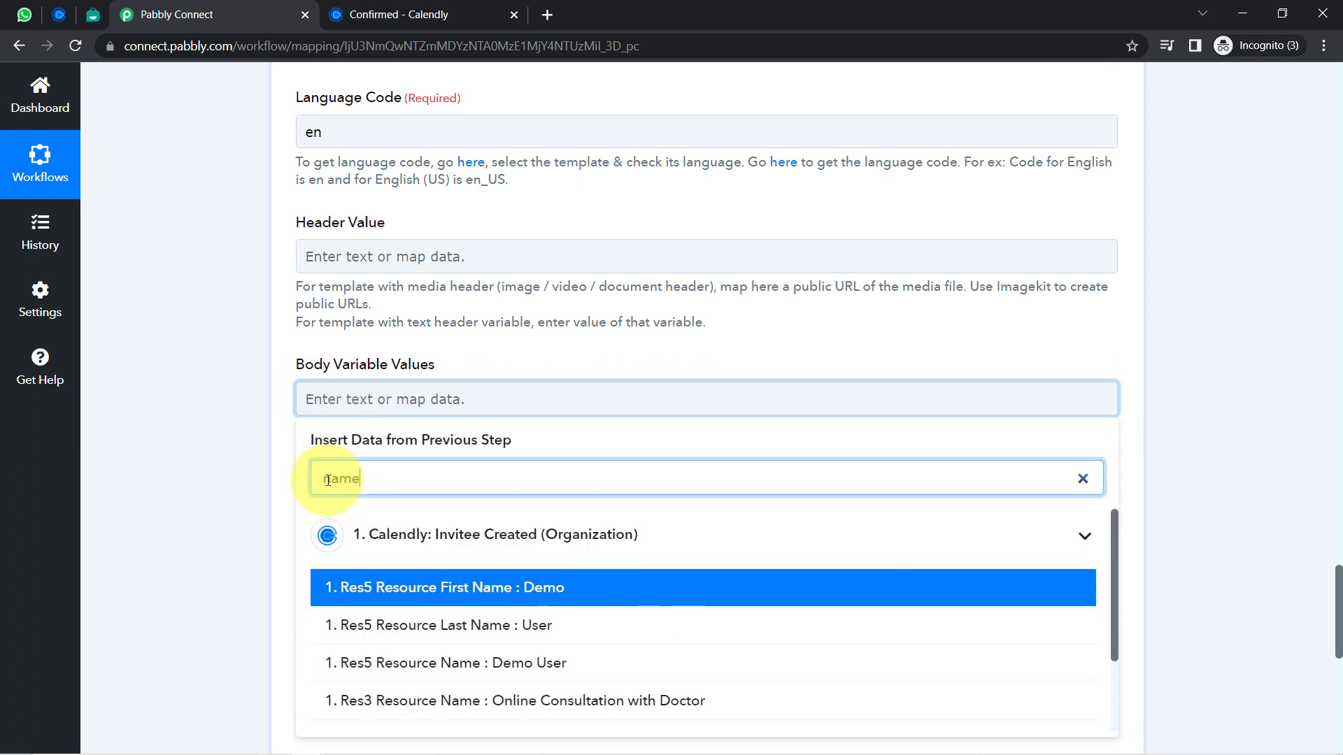
type("me")
key("BackSpace")
key("BackSpace")
key("BackSpace")
key("BackSpace")
type("dem")
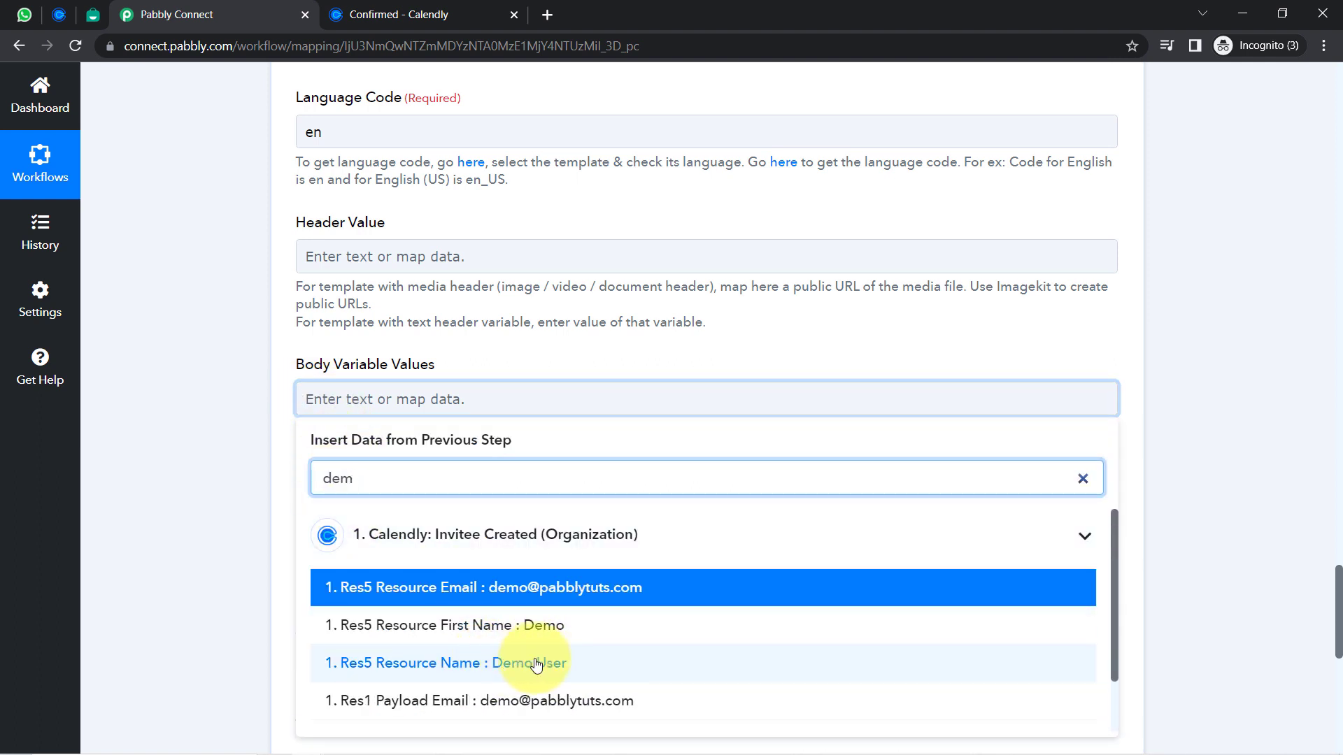
left_click(535, 663)
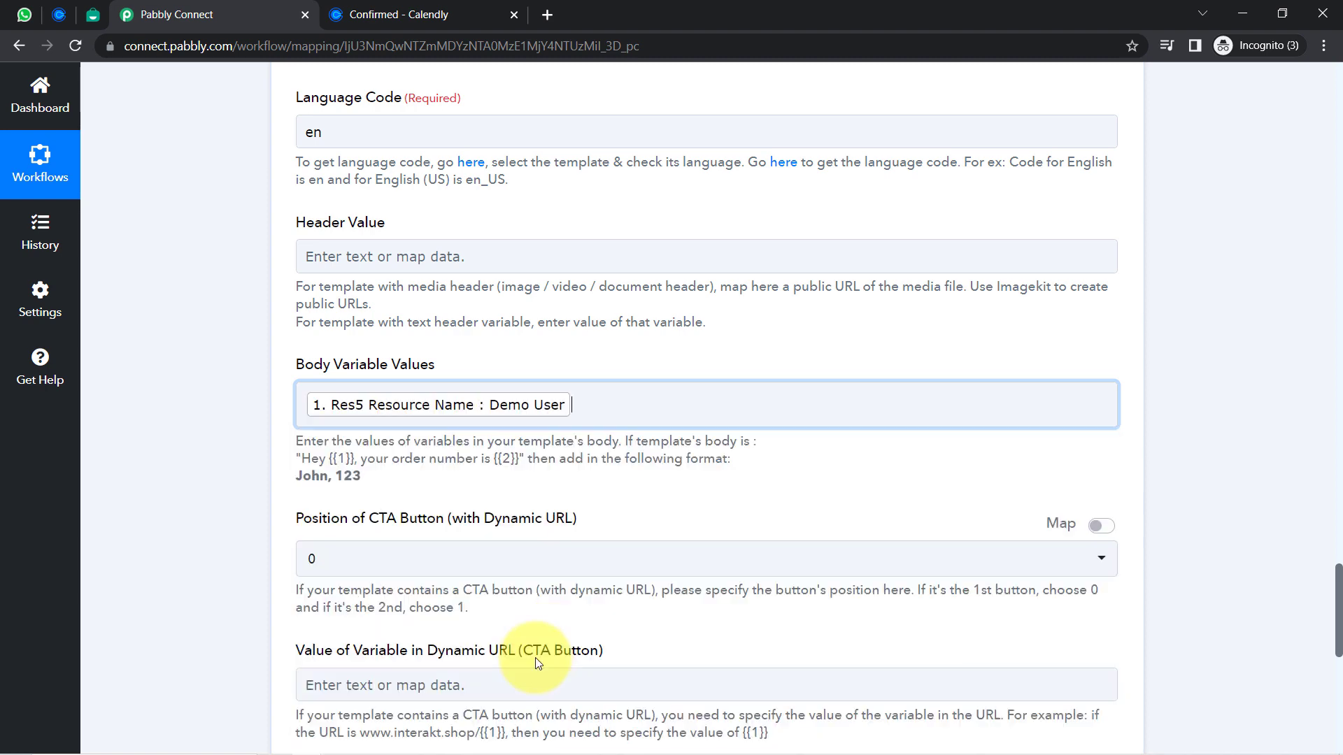
left_click(208, 491)
Check the template's {{2}} booking variable and add Appointment after the comma
left_click(92, 14)
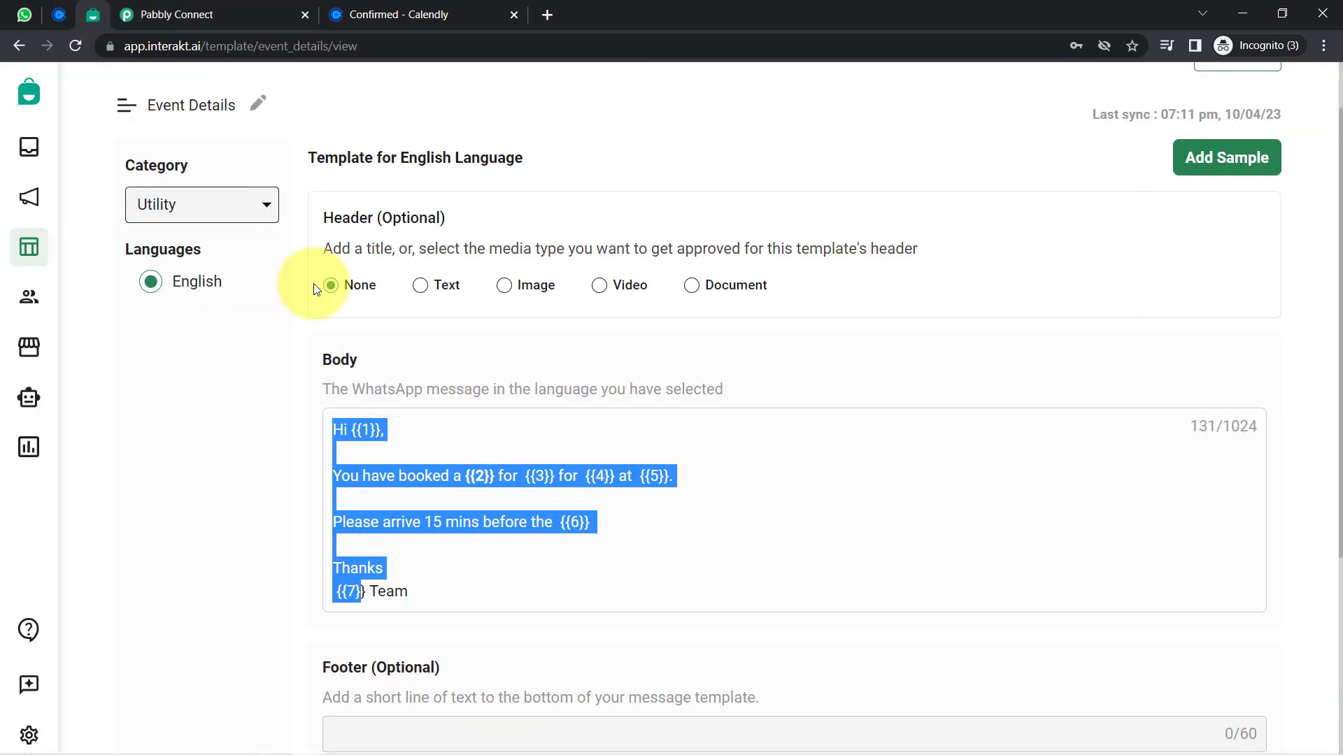
left_click(421, 518)
left_click_drag(464, 479, 490, 482)
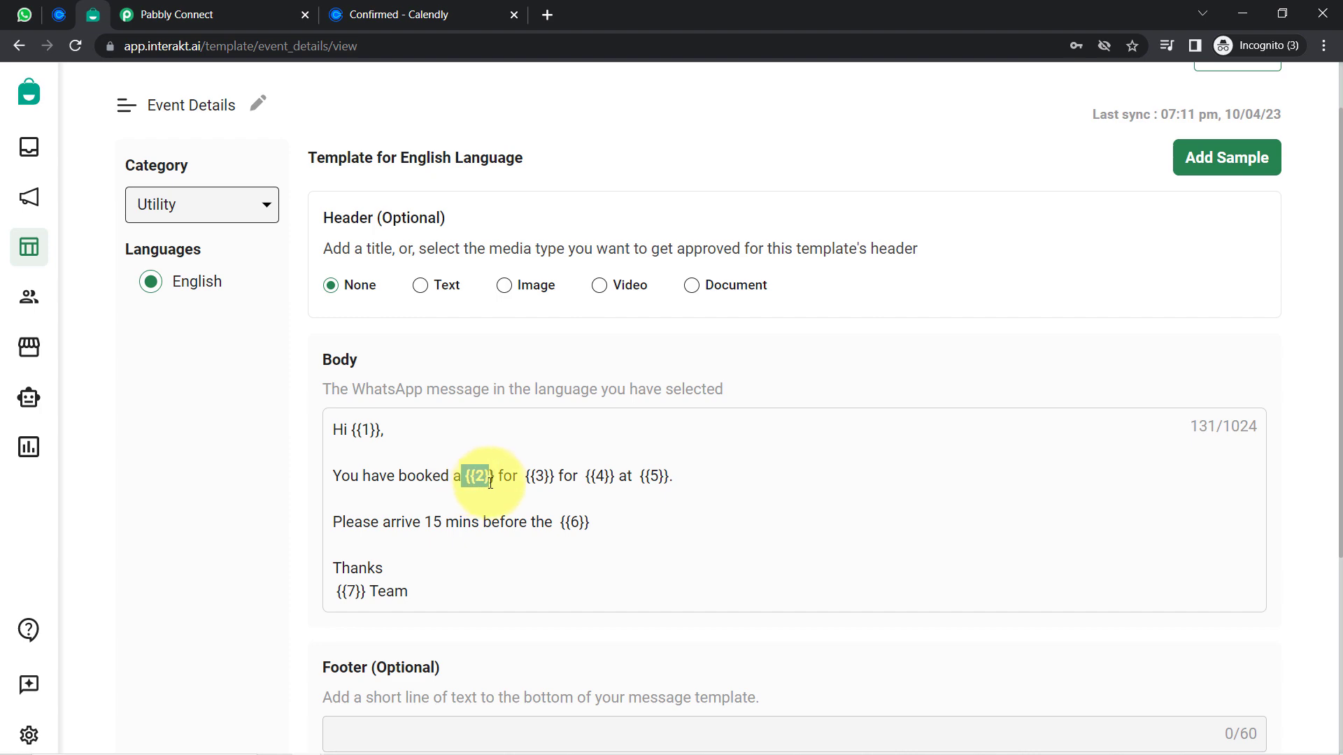
left_click(144, 14)
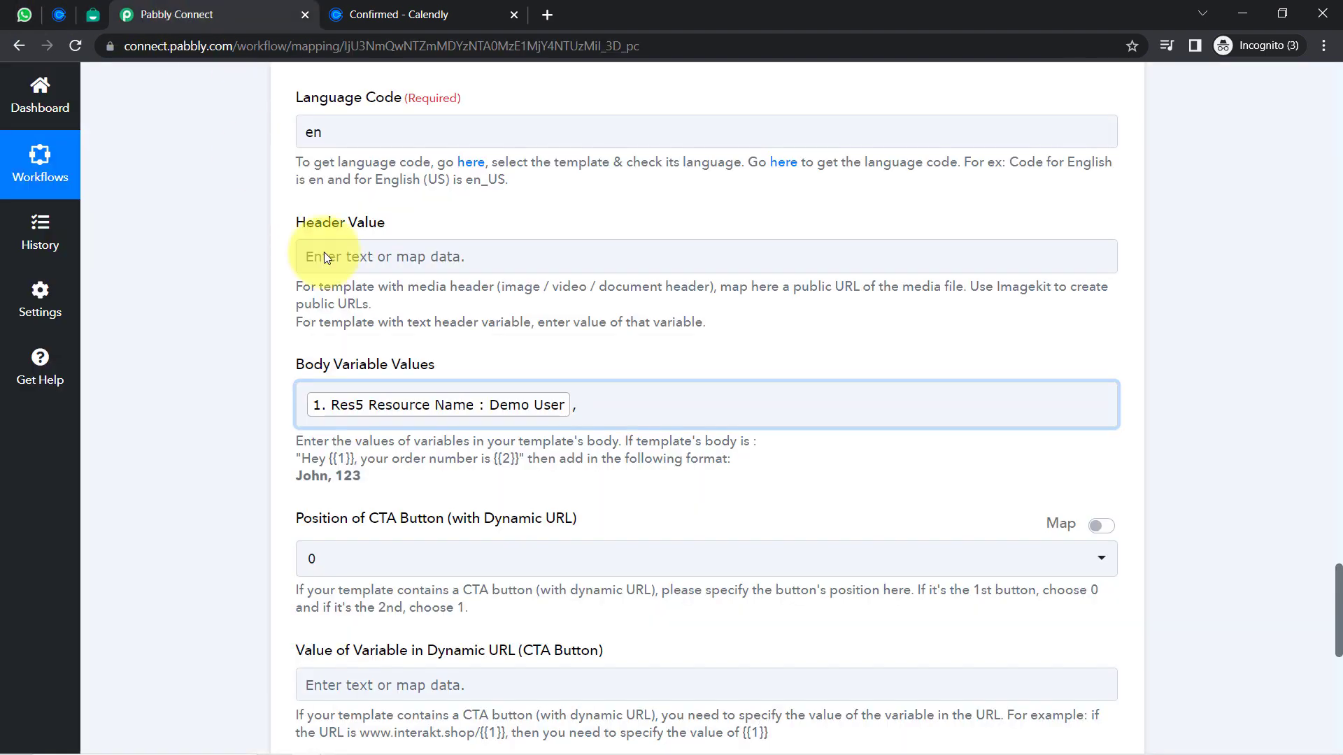
left_click(611, 404)
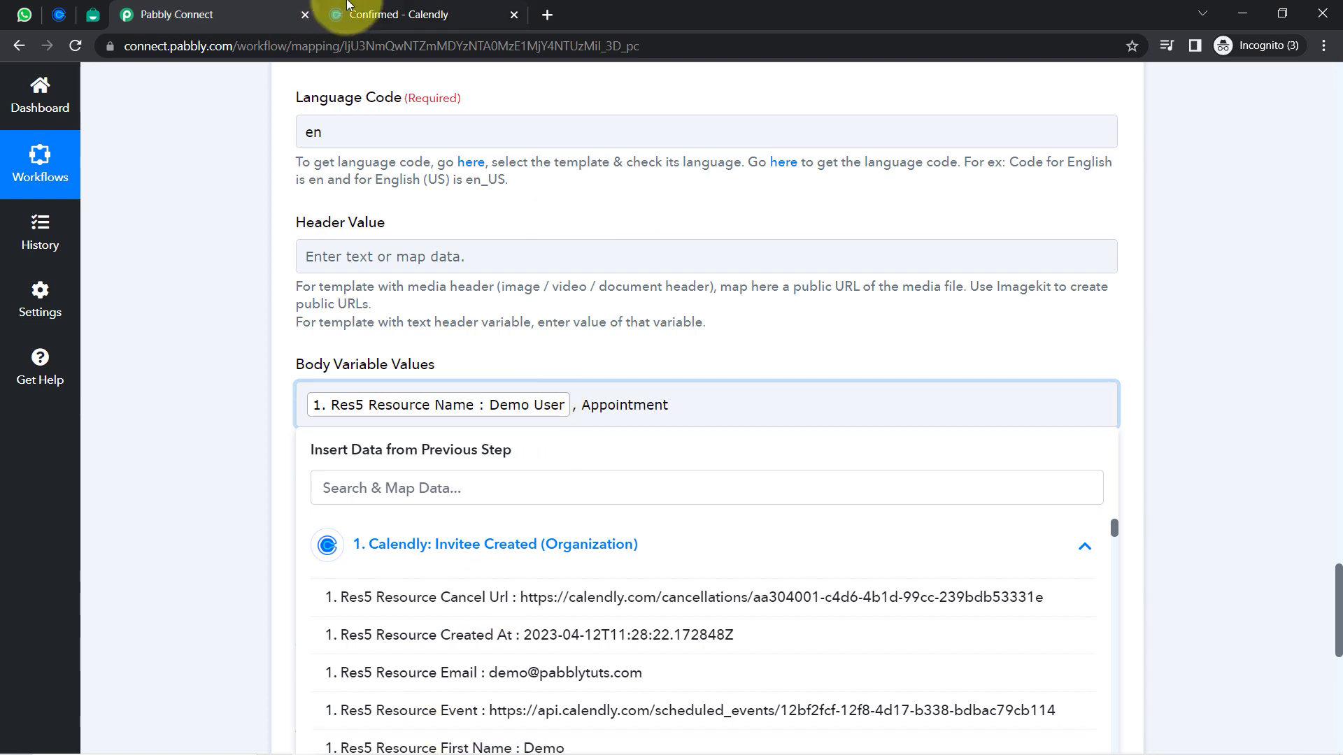
left_click(350, 14)
left_click(105, 13)
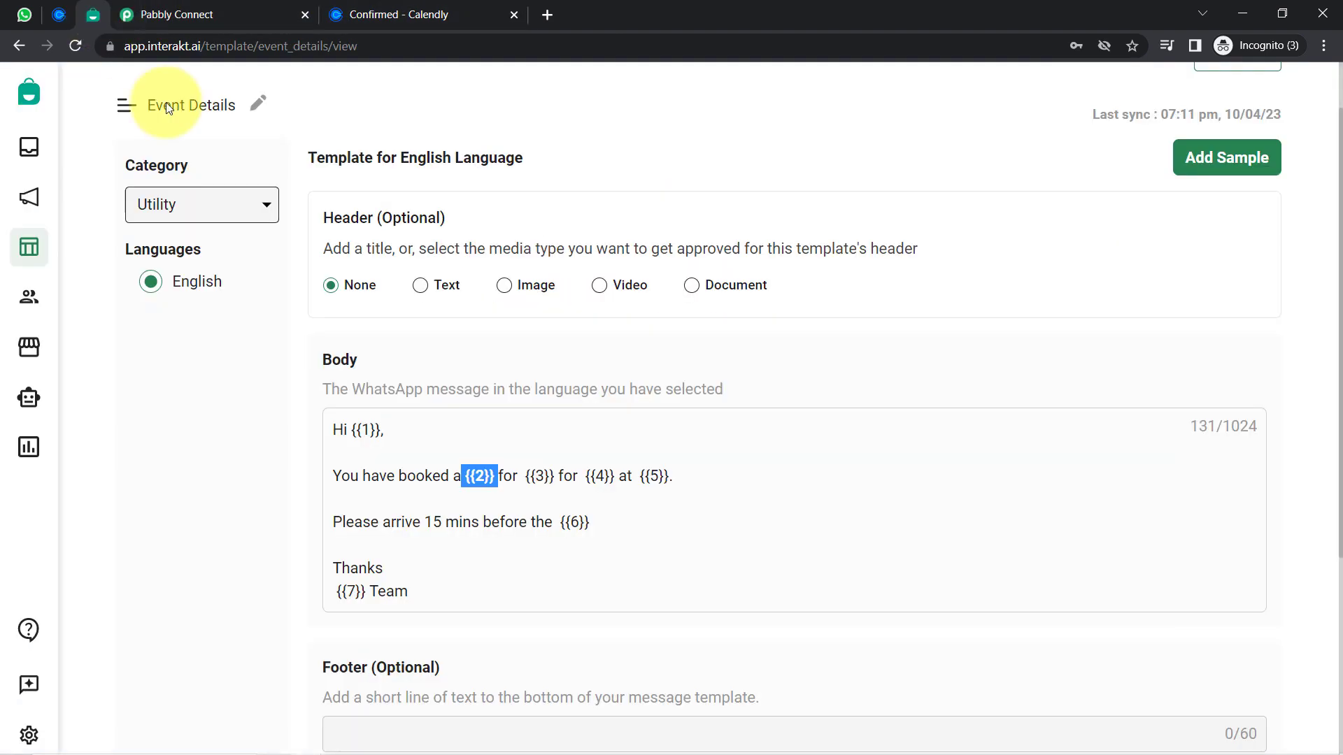
left_click(419, 480)
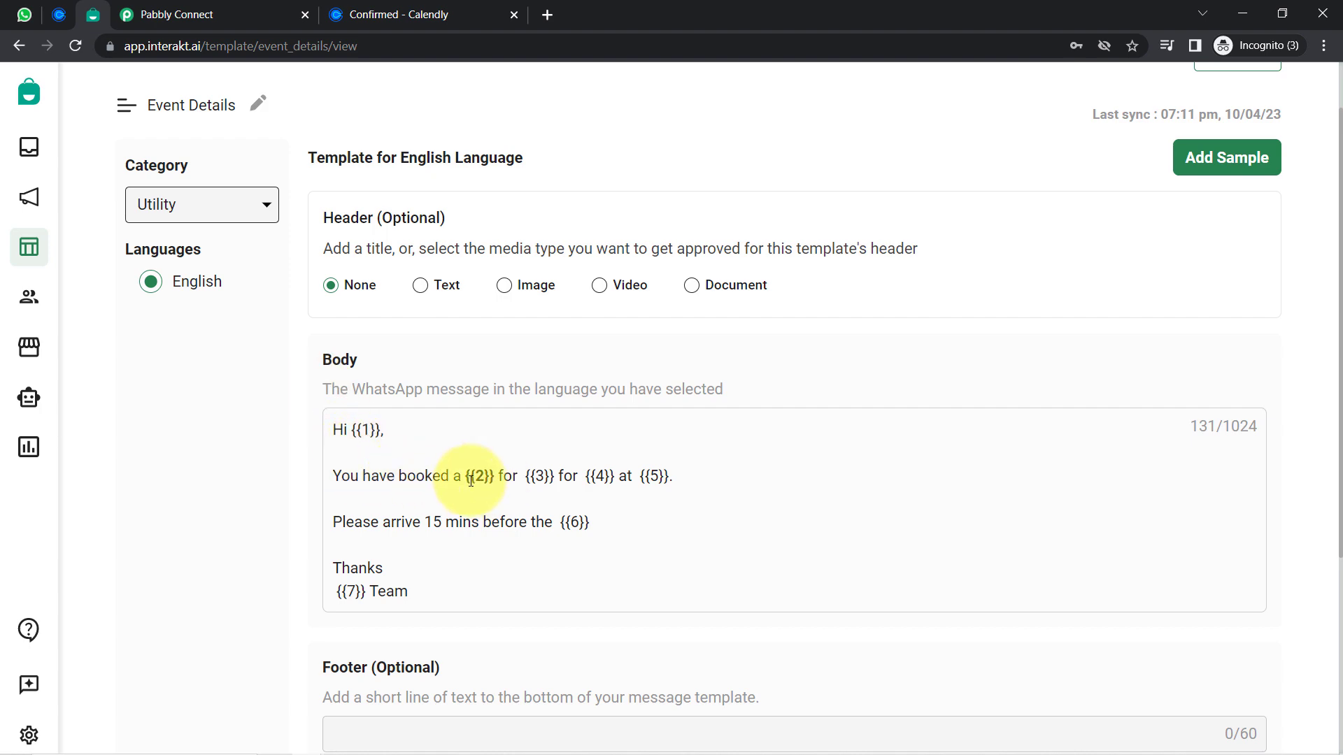
left_click(147, 14)
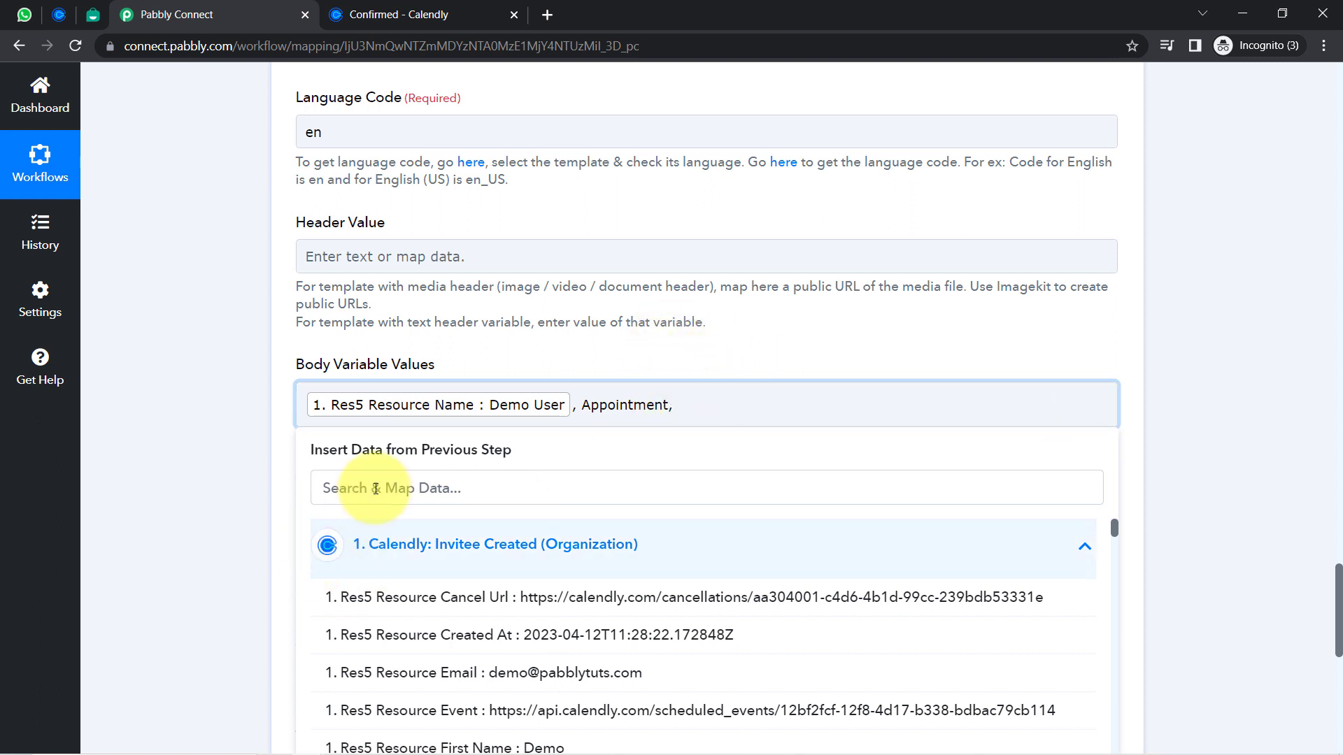
Map the Online Consultation with Doctor event name, then recheck the date and time placeholders
left_click(347, 474)
type("onl9n")
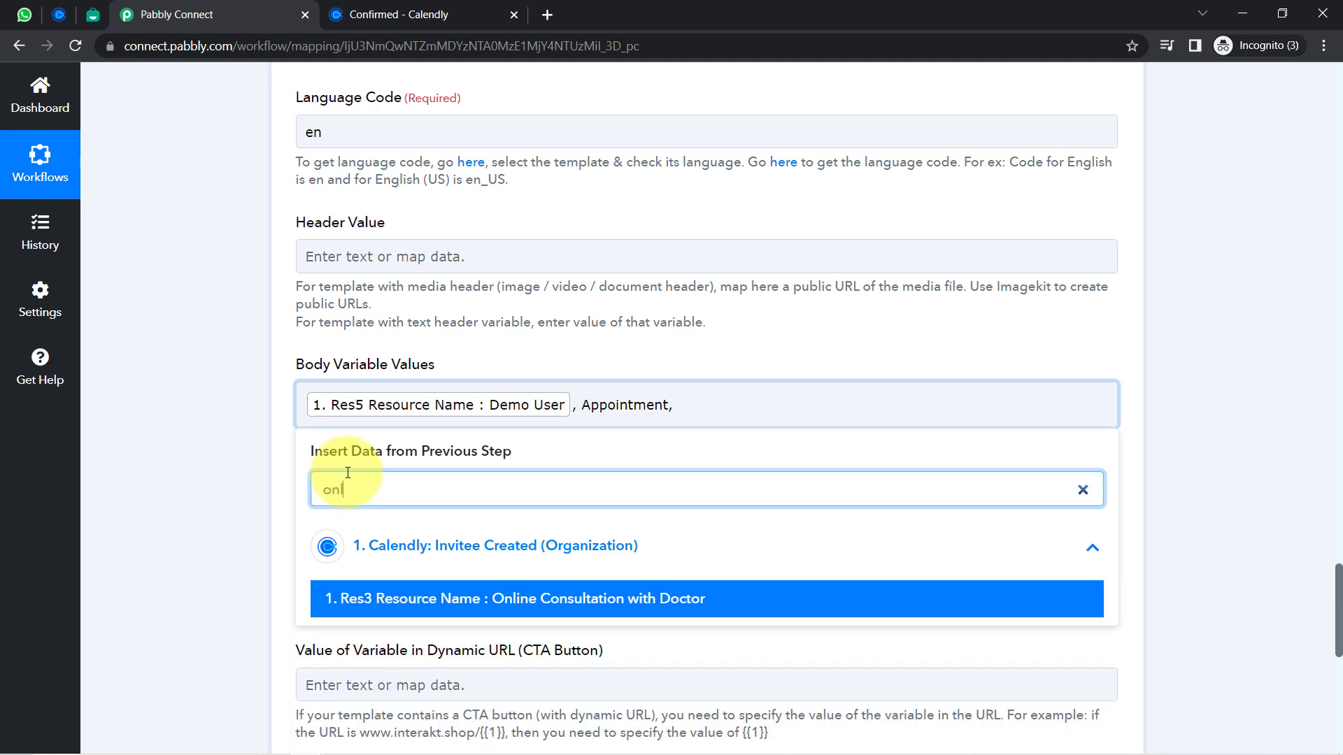
key("BackSpace")
left_click(517, 601)
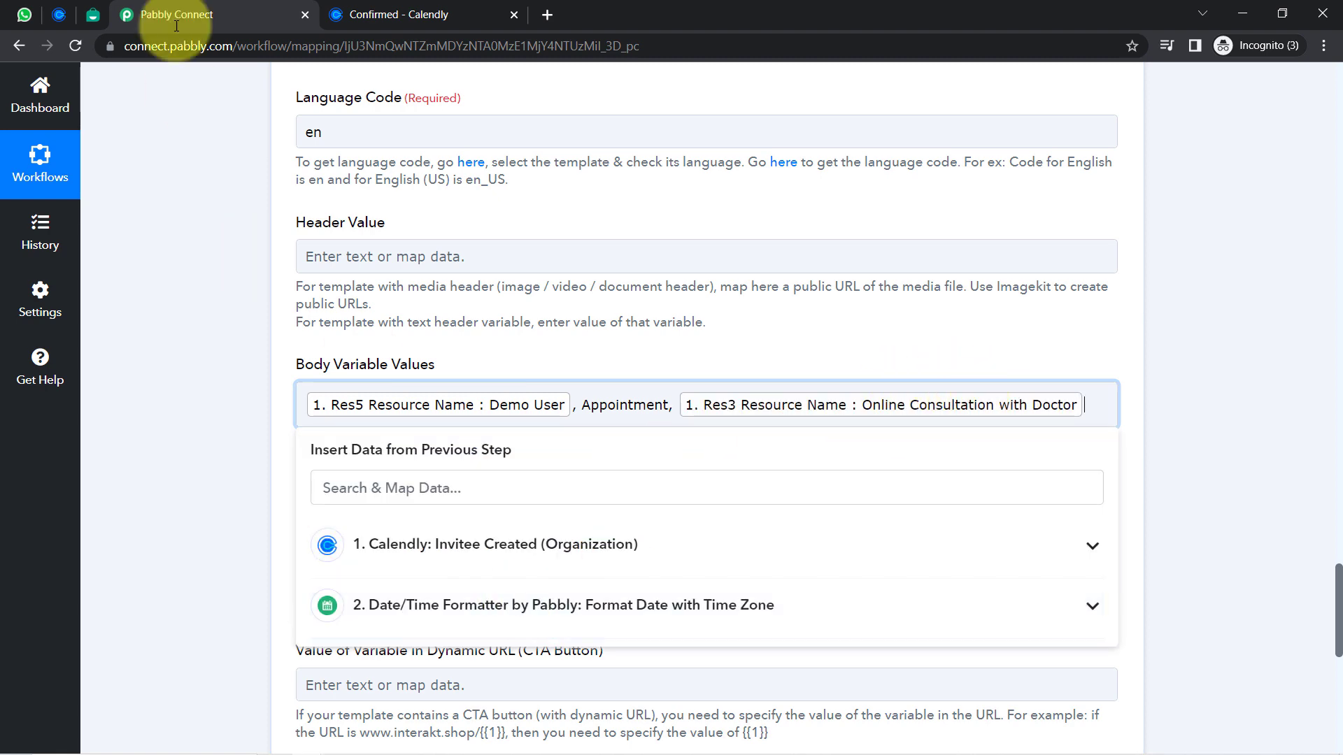
left_click(82, 17)
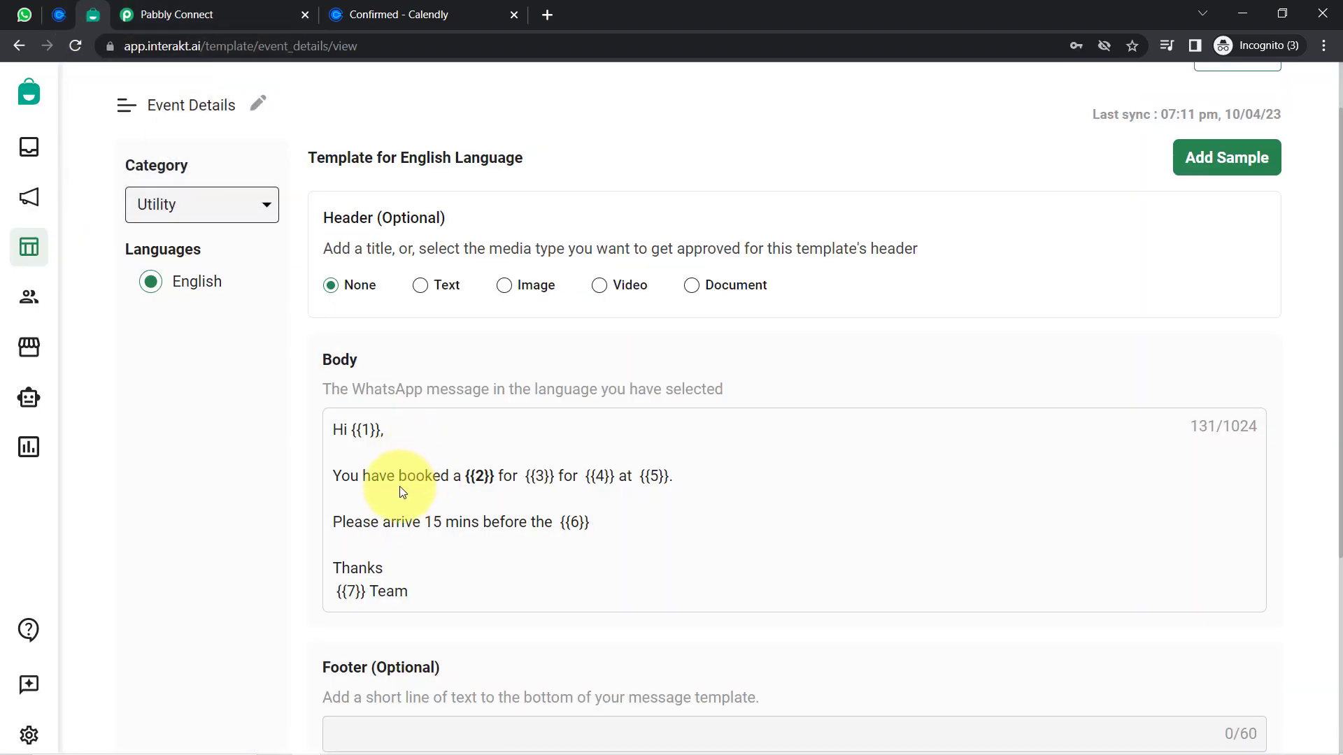
left_click_drag(342, 479, 678, 480)
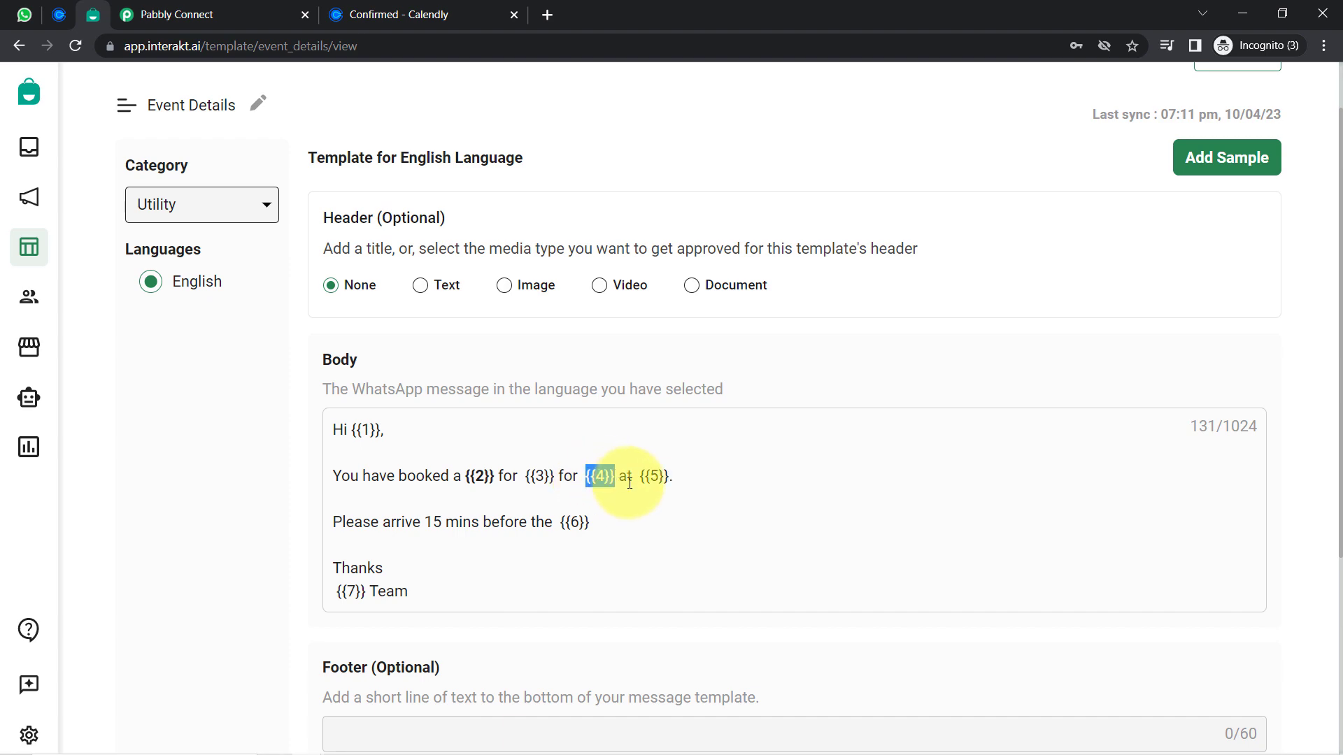
left_click(168, 15)
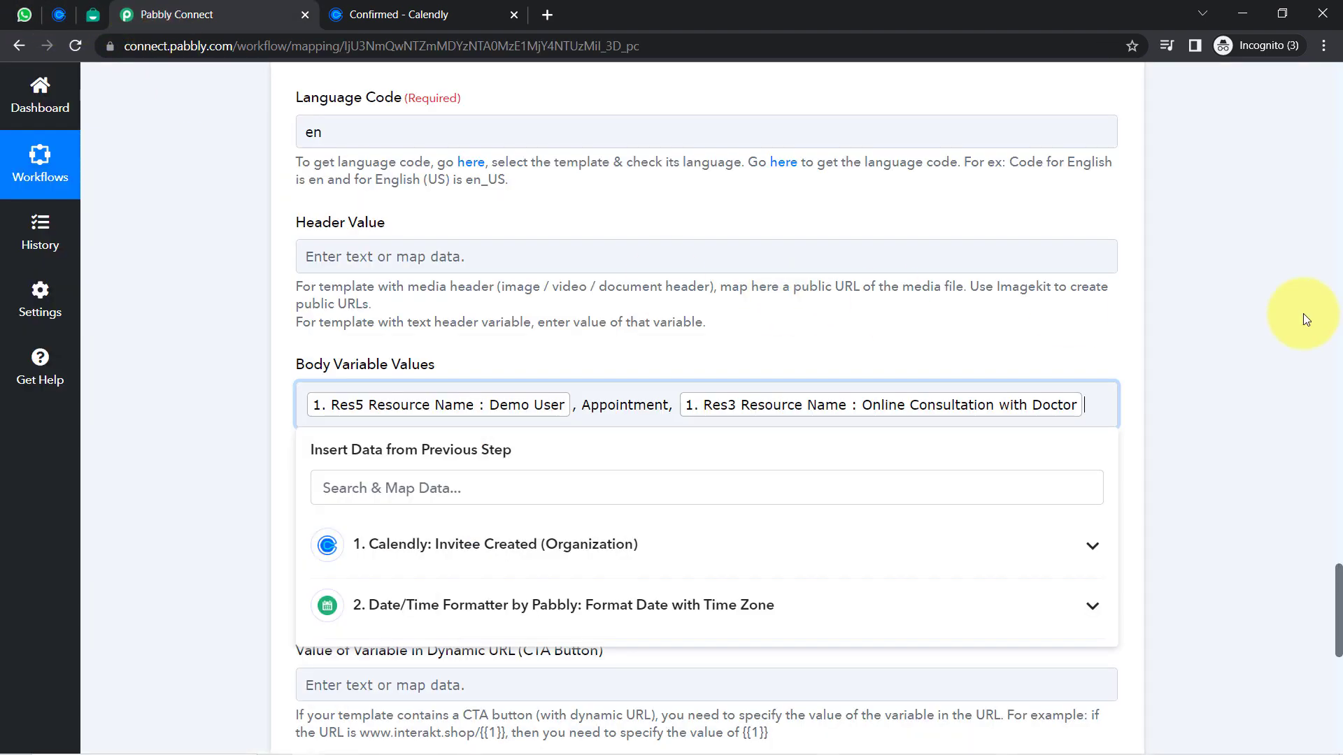
left_click_drag(1340, 581, 1308, 390)
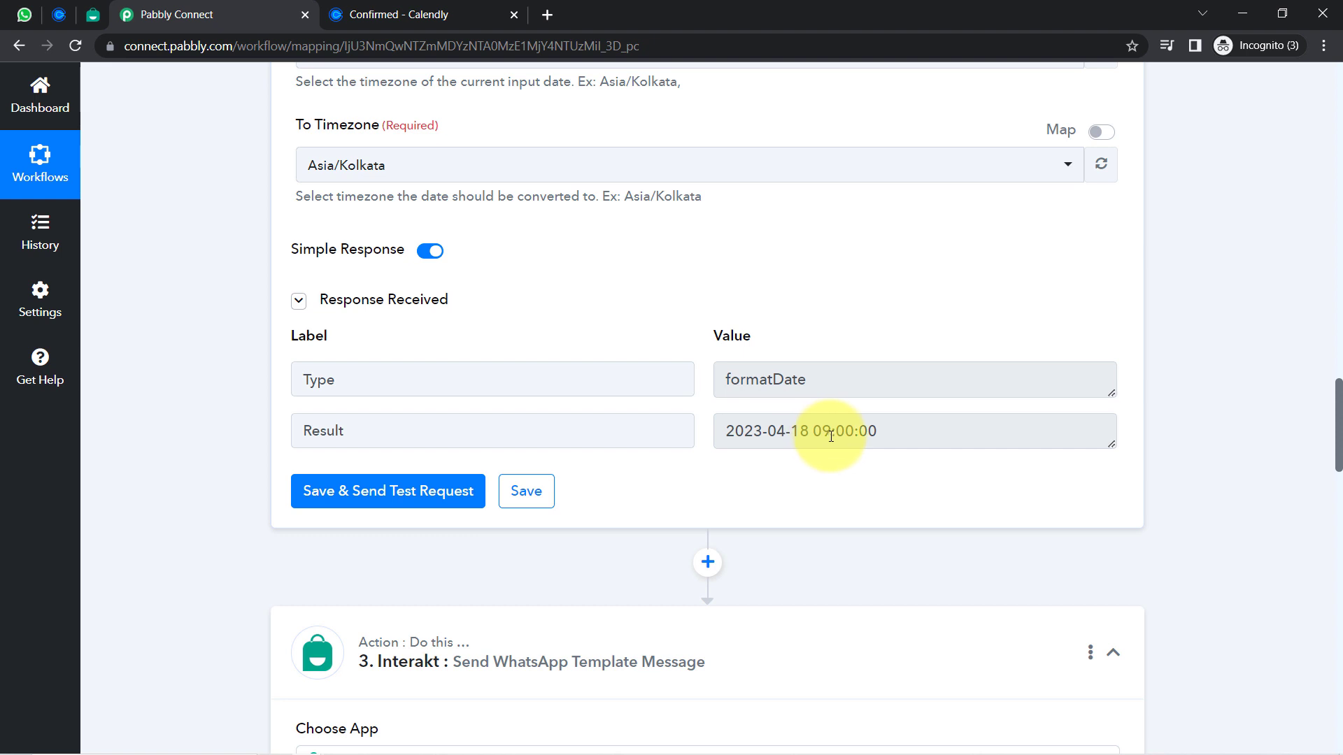
Pick out the 2023-04-18 date and 09:00:00 time in the formatter Result, then add a step below
left_click_drag(871, 436, 722, 424)
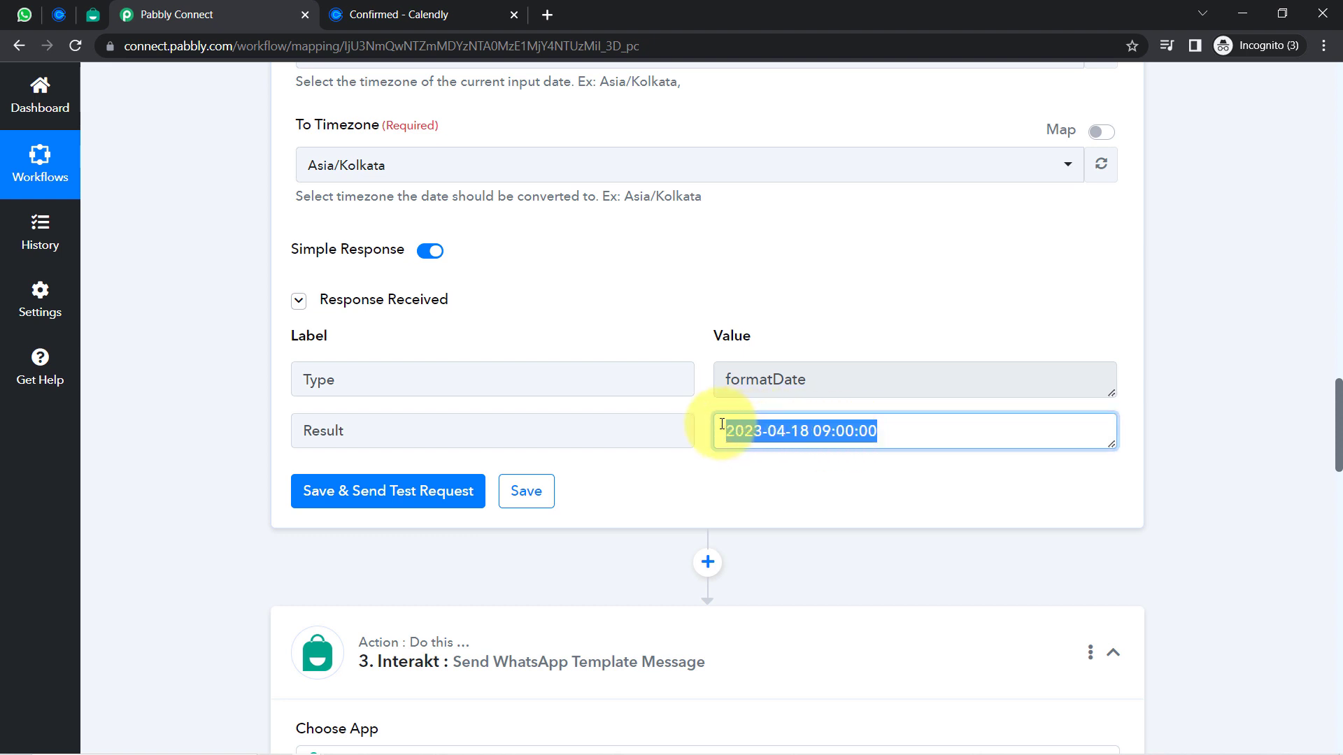
double_click(764, 432)
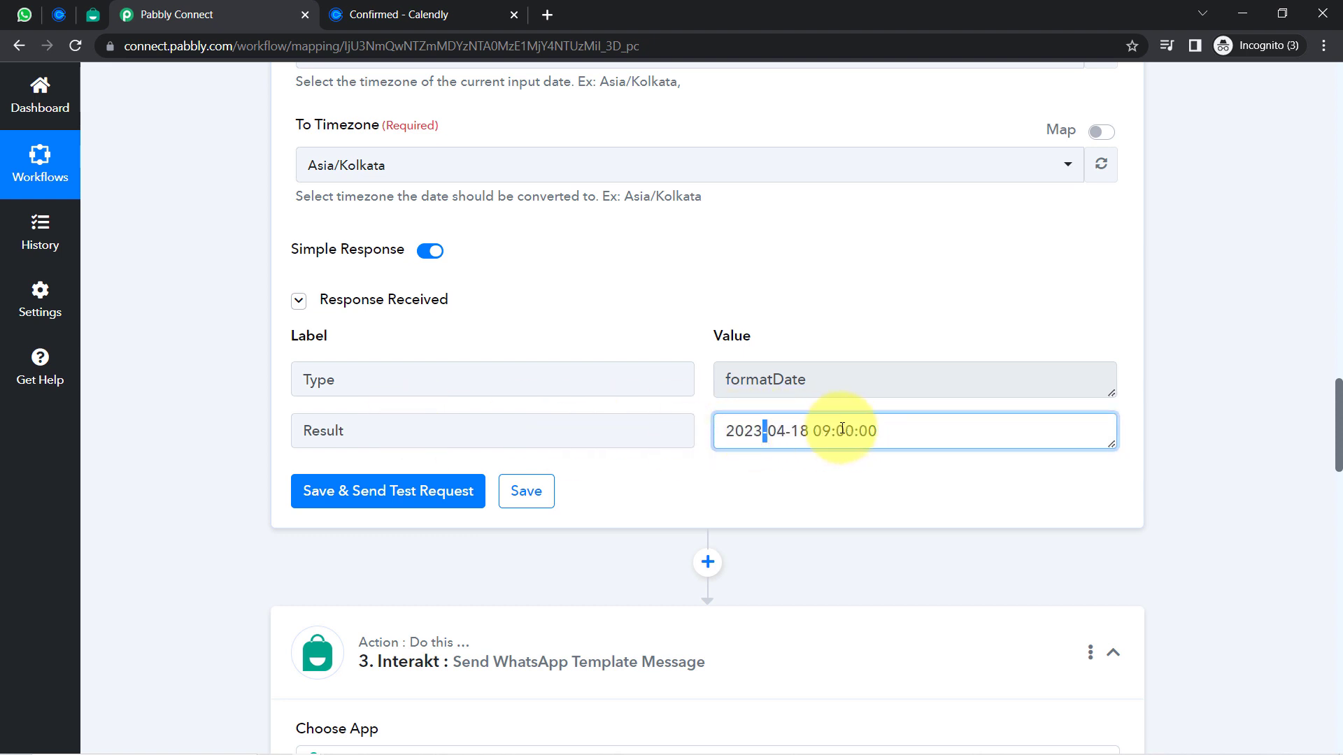
left_click_drag(815, 428, 891, 429)
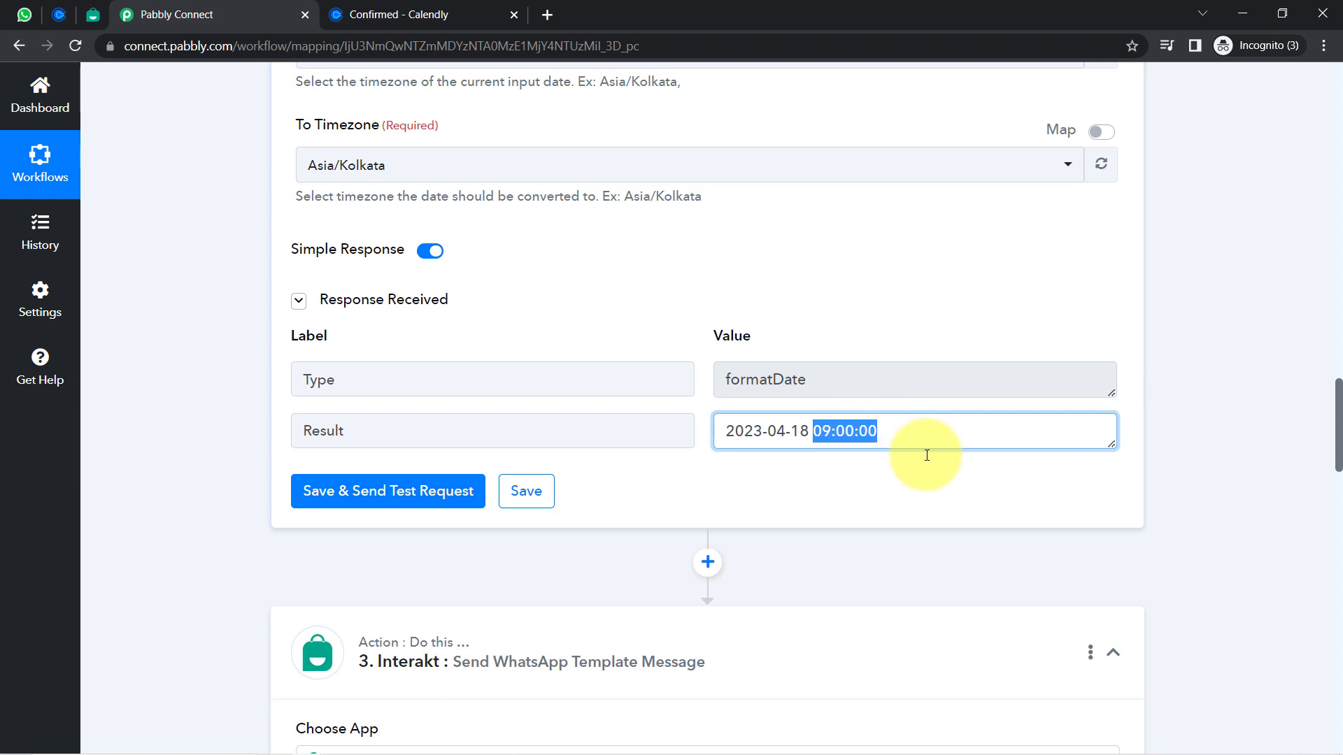
scroll(1268, 432, "down", 2)
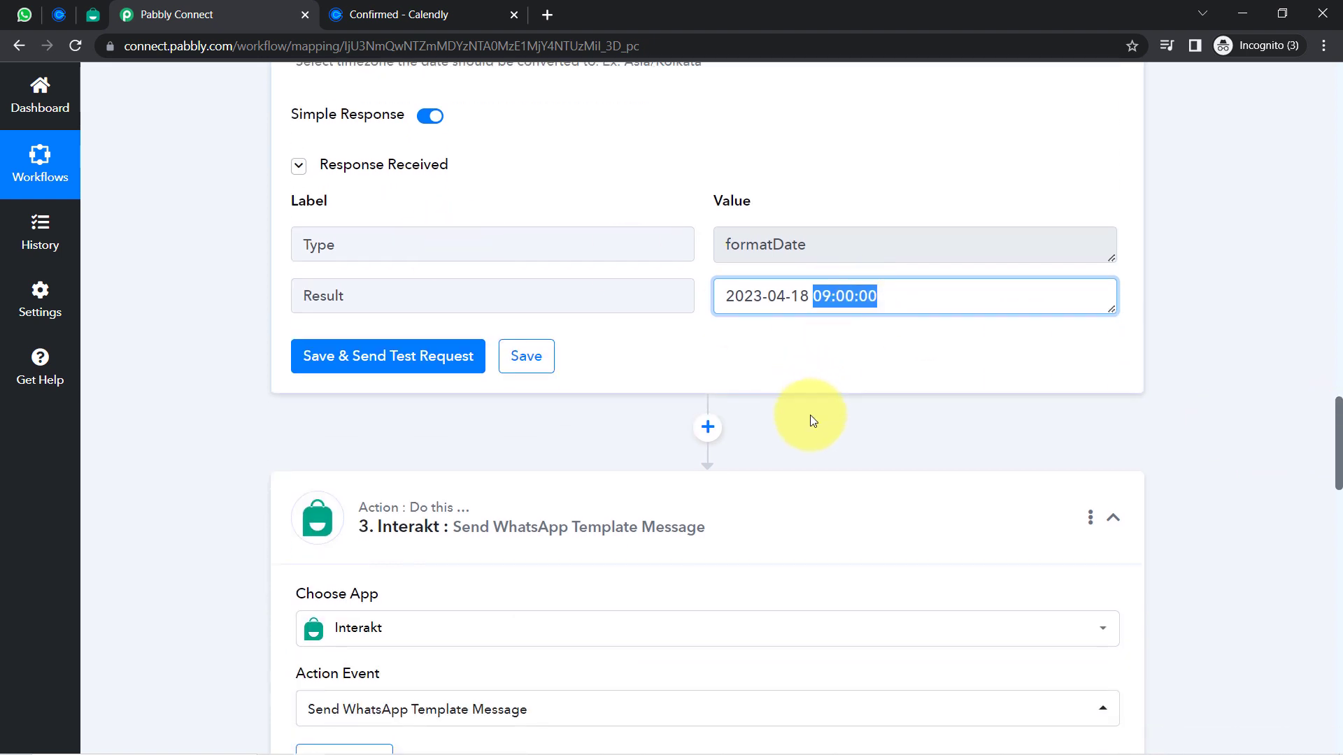
left_click(708, 428)
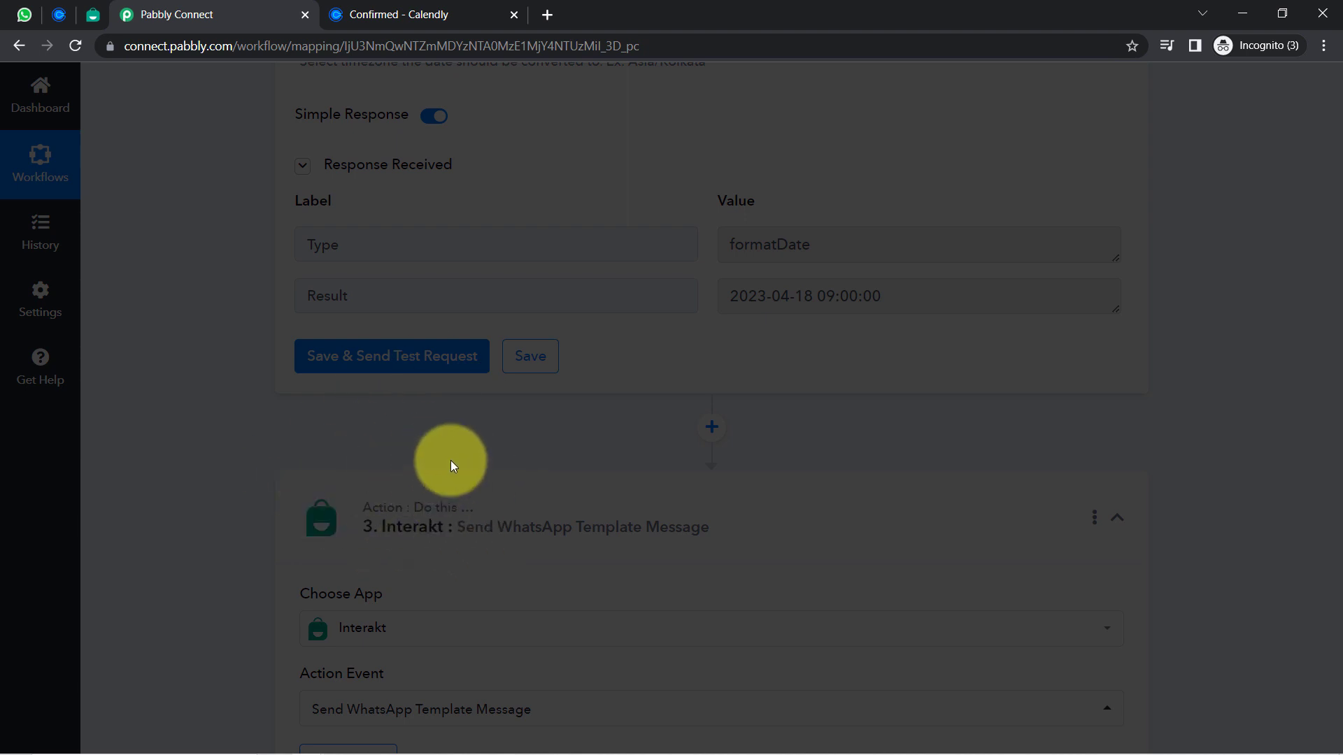
Choose the Text Formatter app's Split Text action and connect it
left_click(369, 629)
type("text")
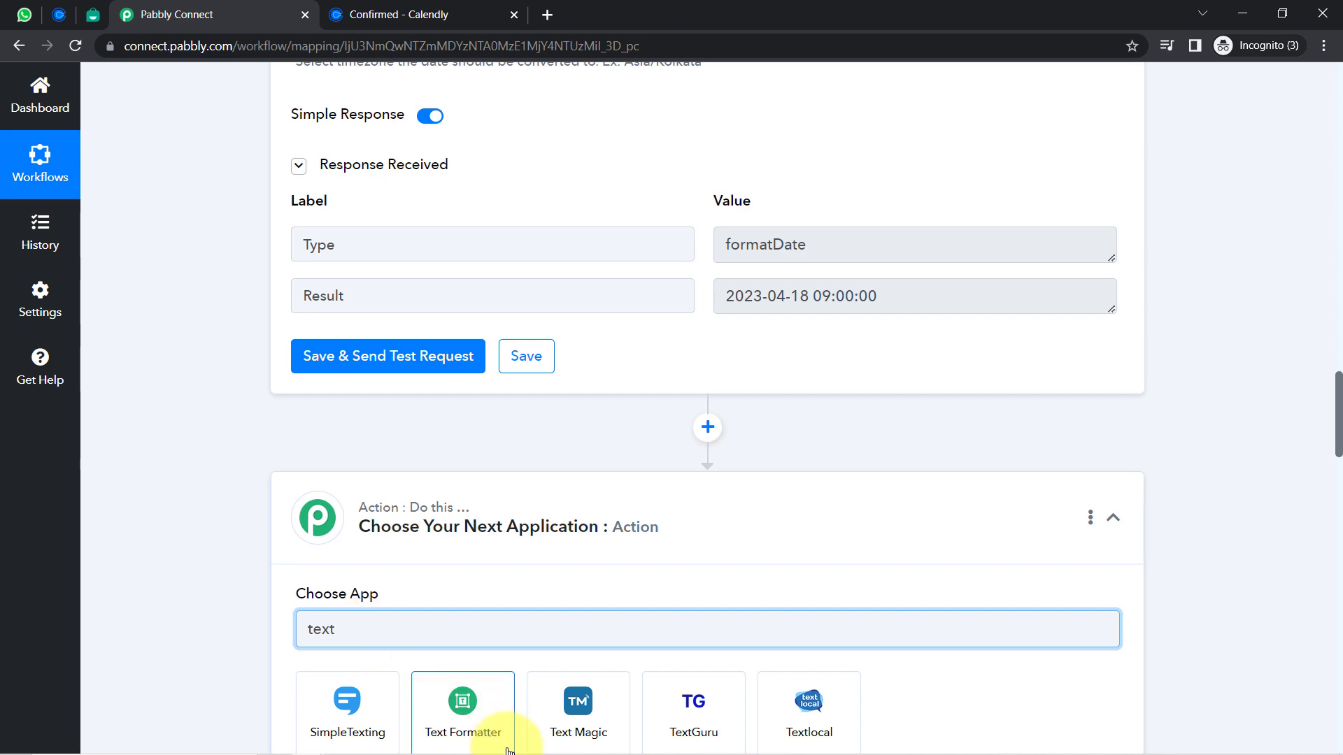
left_click(455, 716)
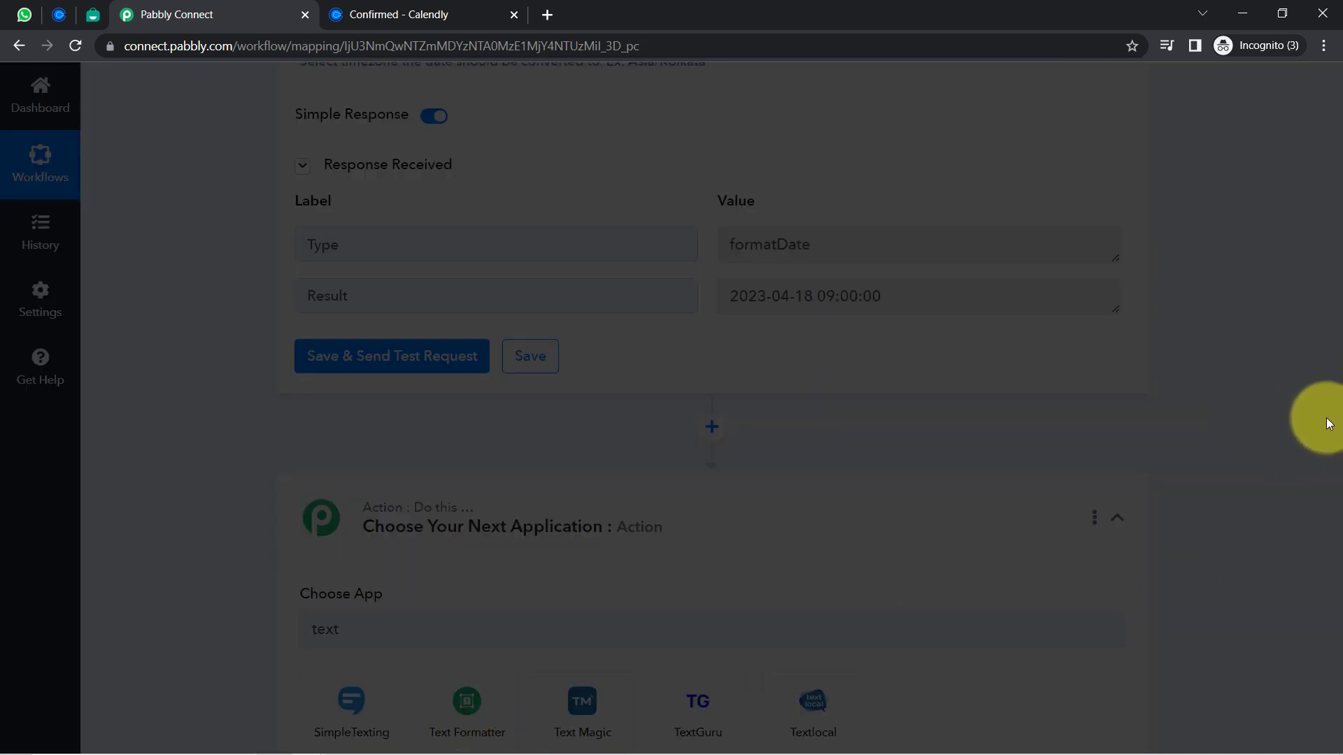
left_click(350, 278)
type("split")
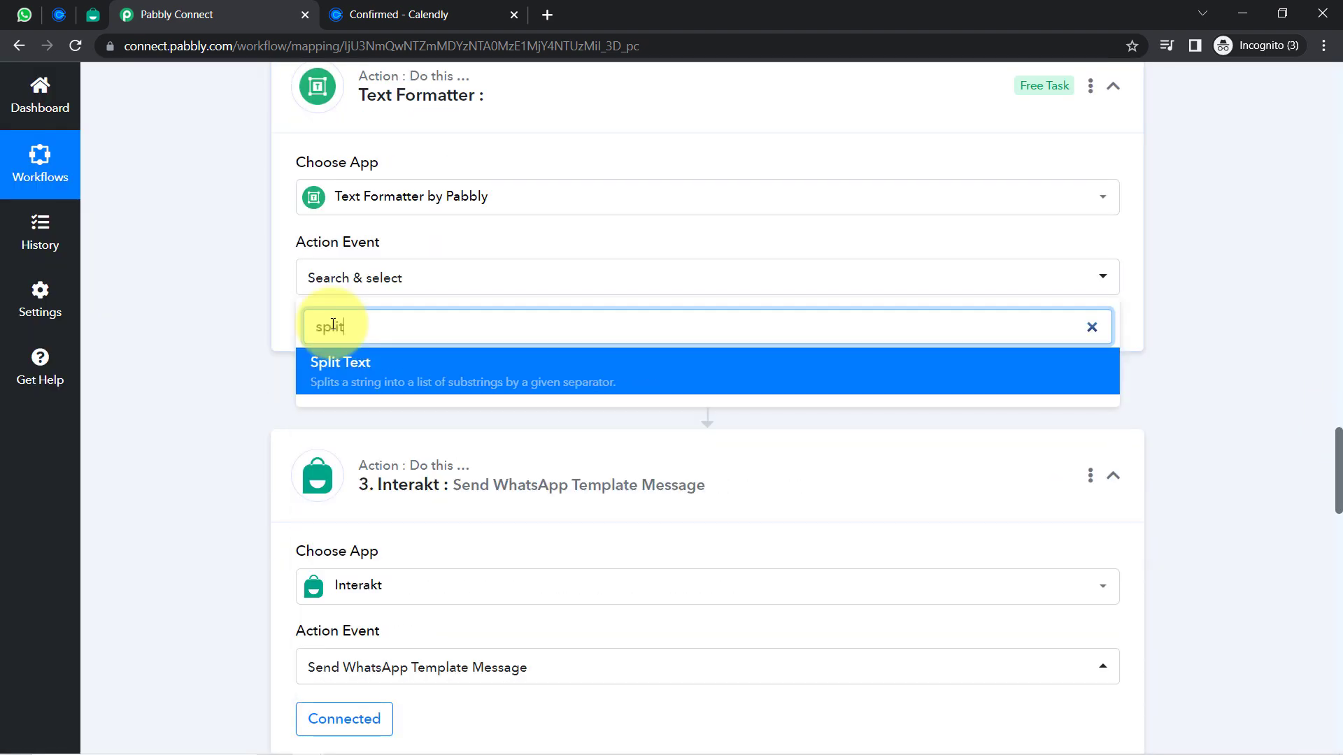
left_click(331, 371)
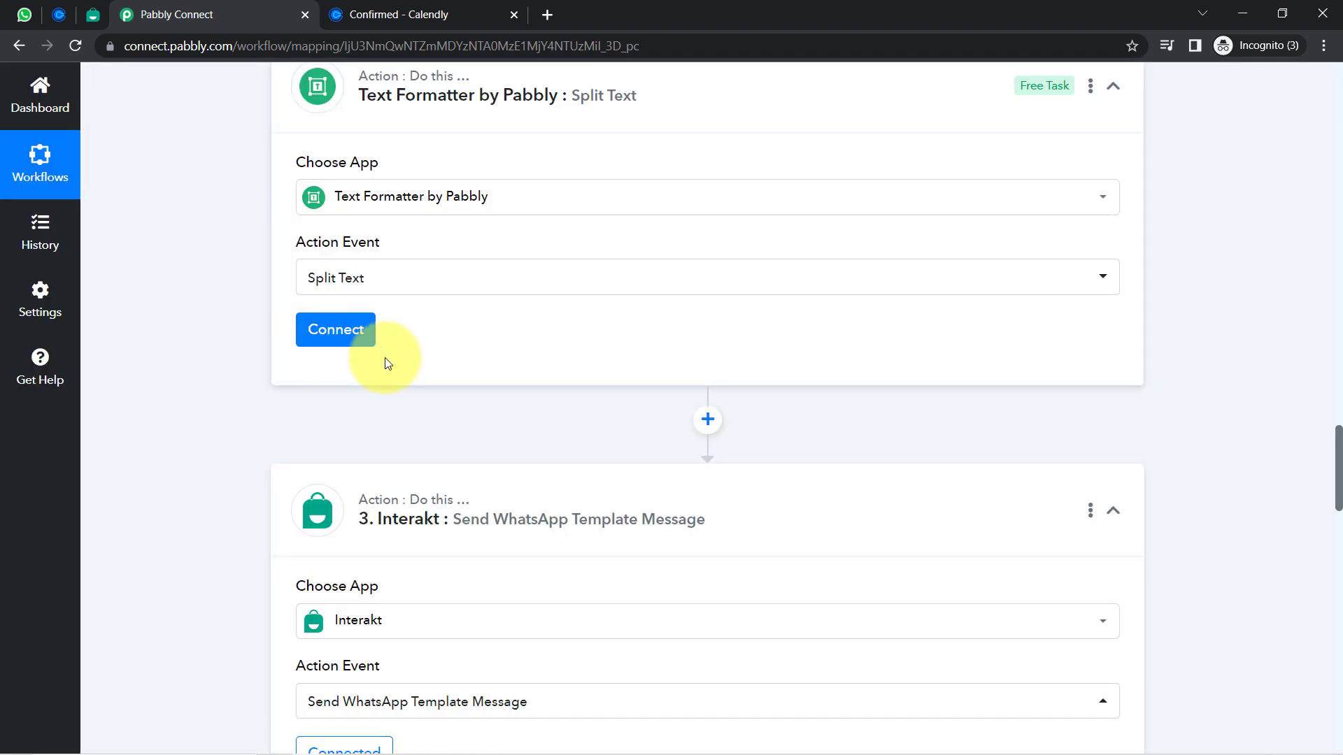
left_click(331, 345)
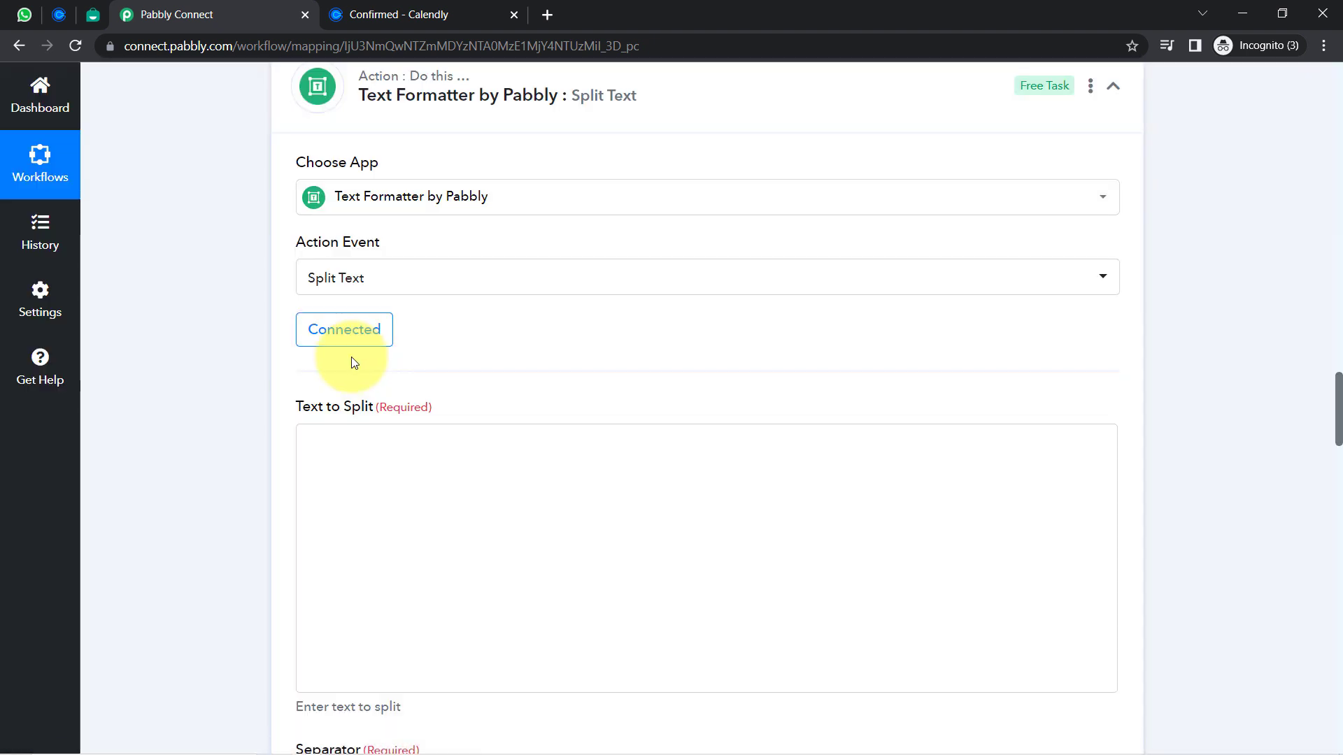
Map the Date/Time Formatter Result into Text to Split with {{space}} as Separator
left_click(335, 439)
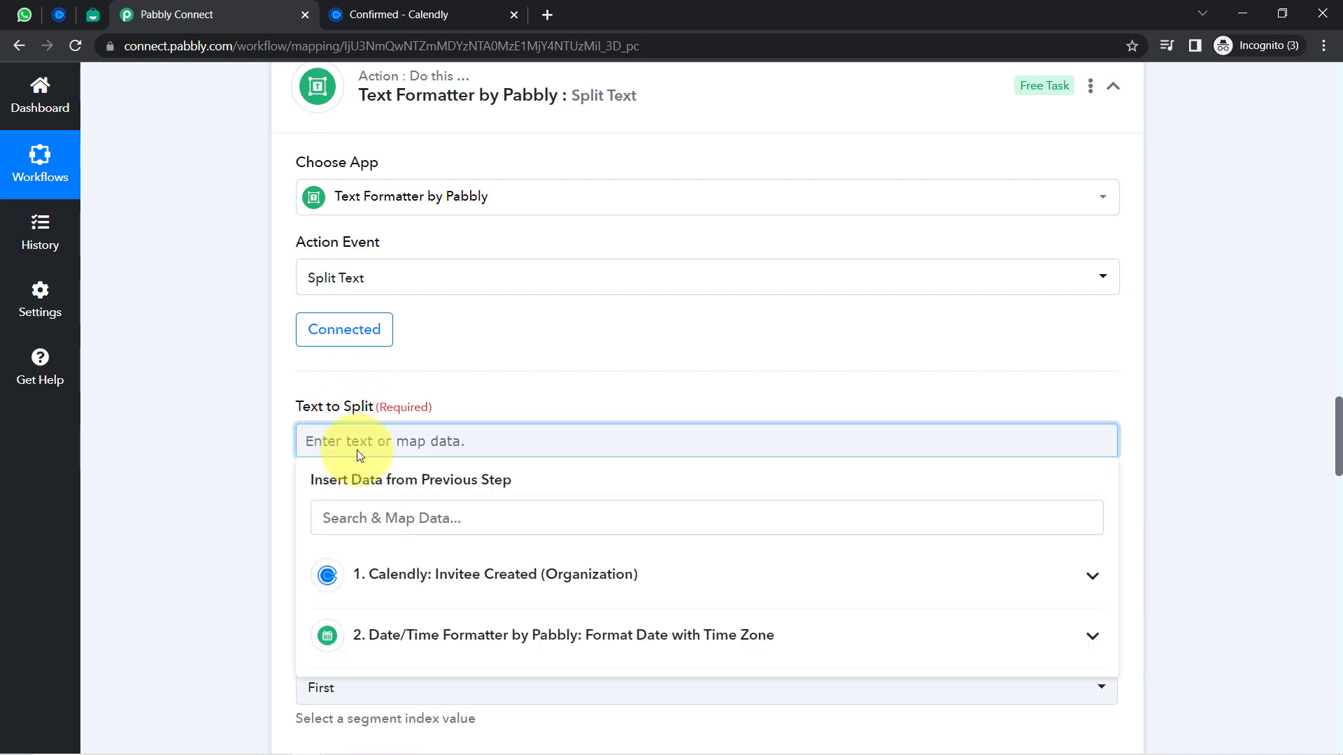
left_click(432, 635)
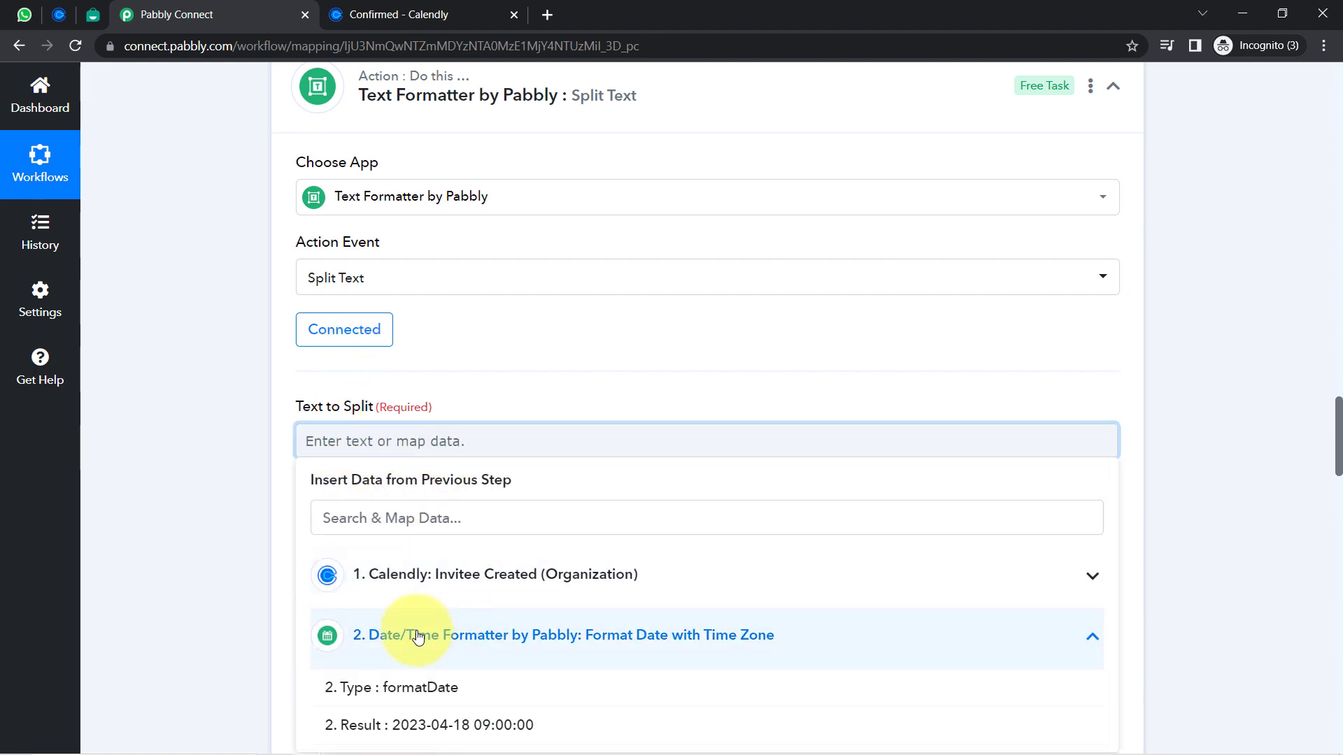
left_click(423, 723)
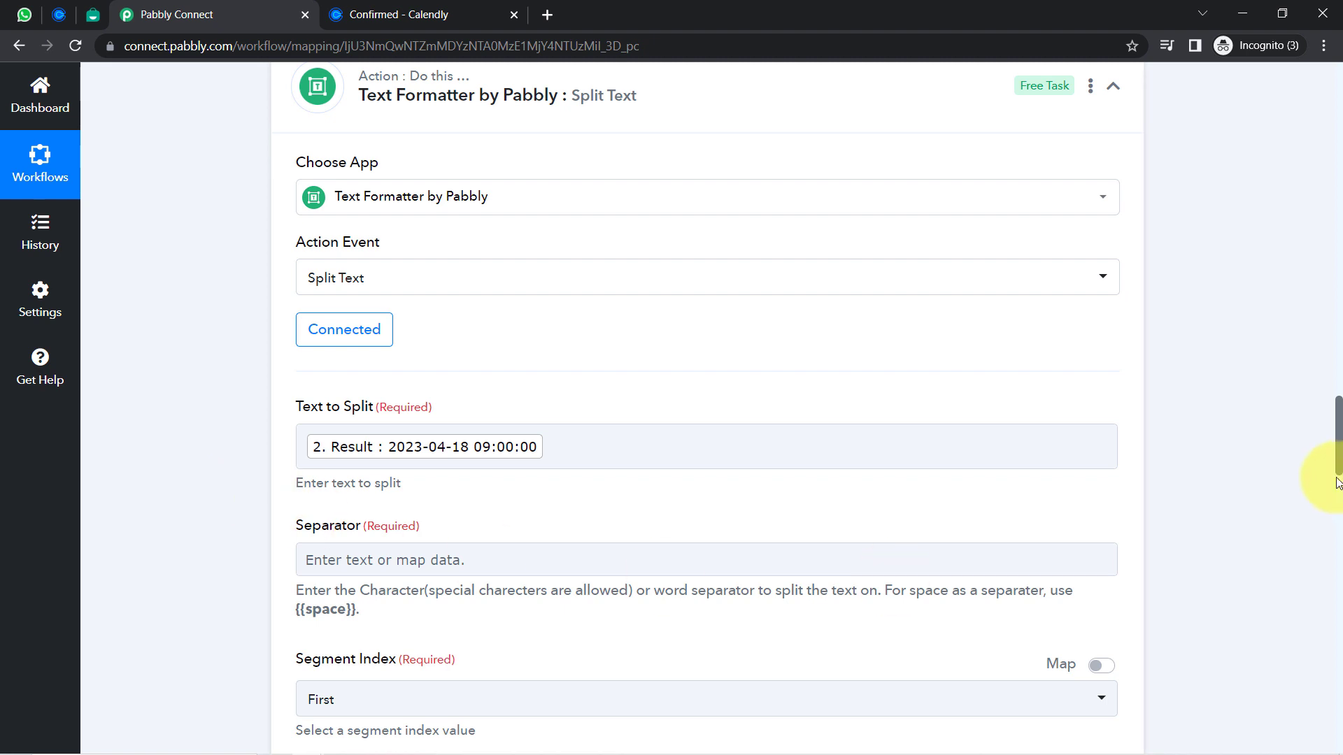
scroll(1329, 458, "down", 3)
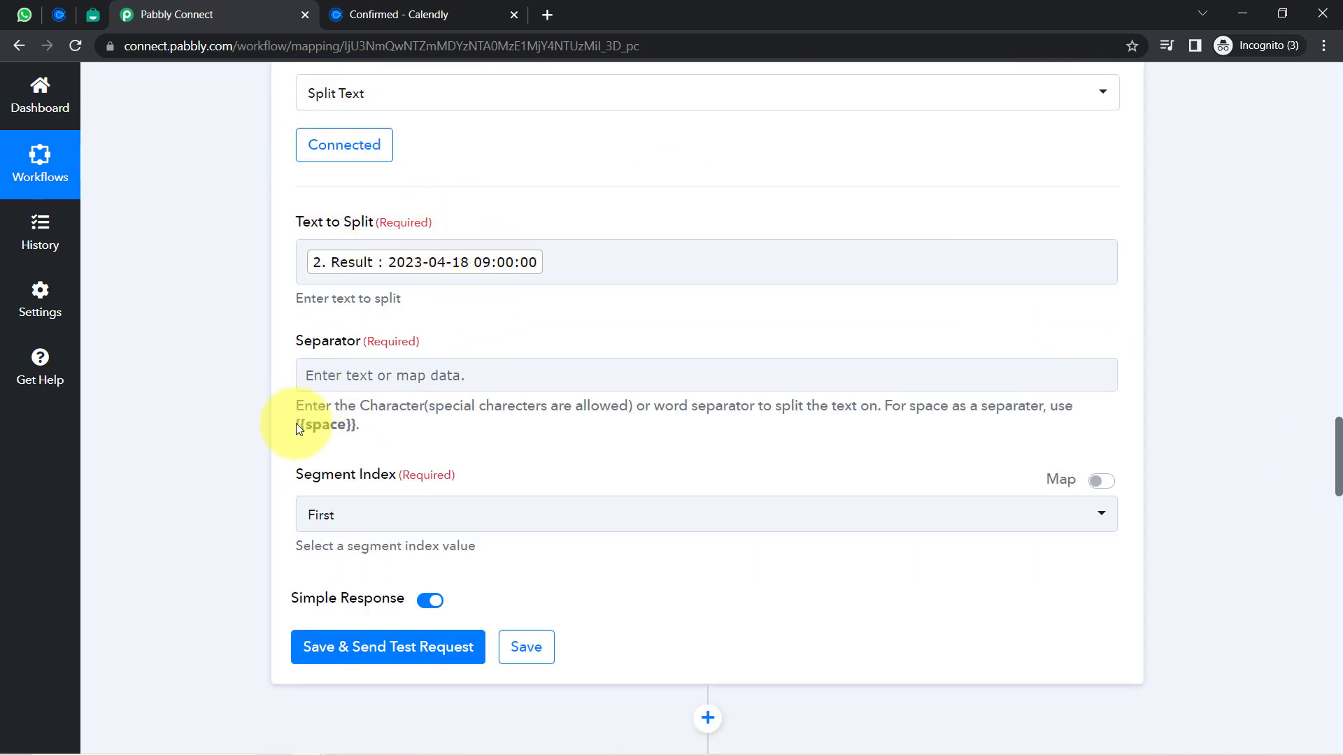
left_click_drag(297, 425, 357, 425)
key("ctrl+c")
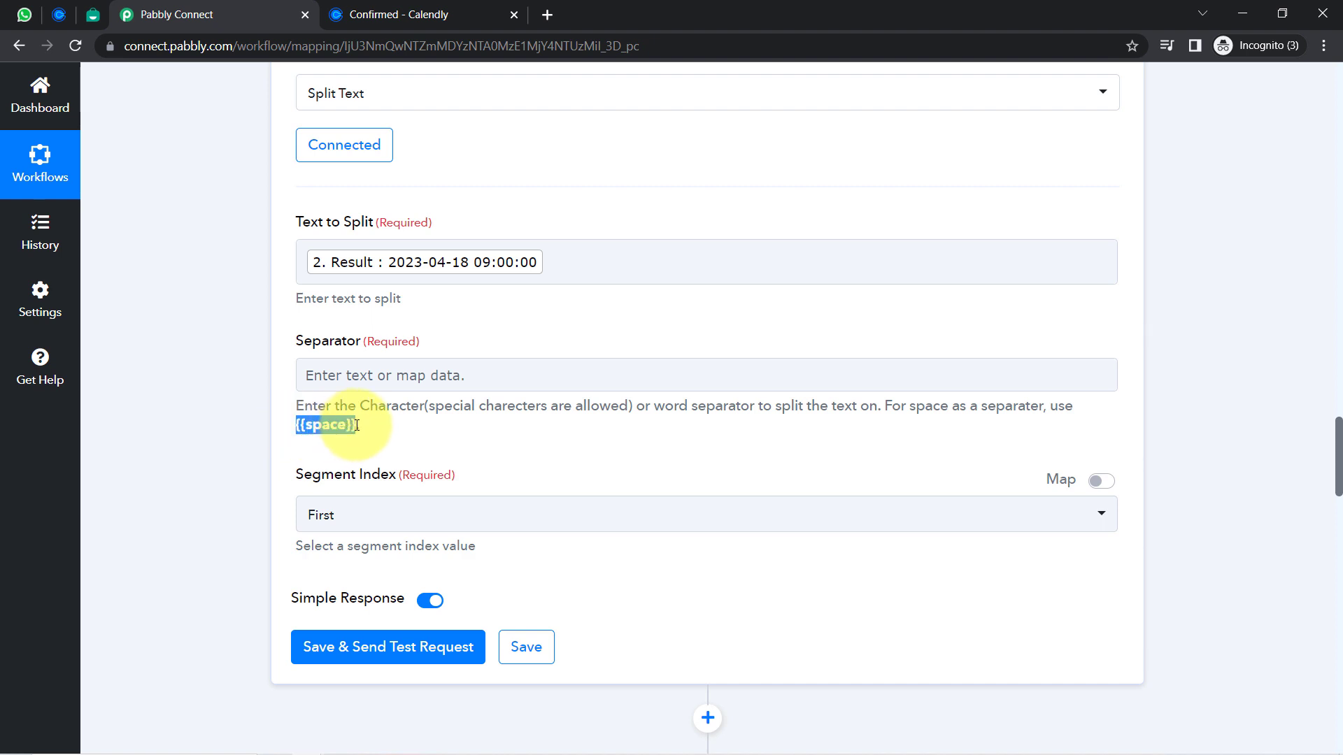
left_click(322, 376)
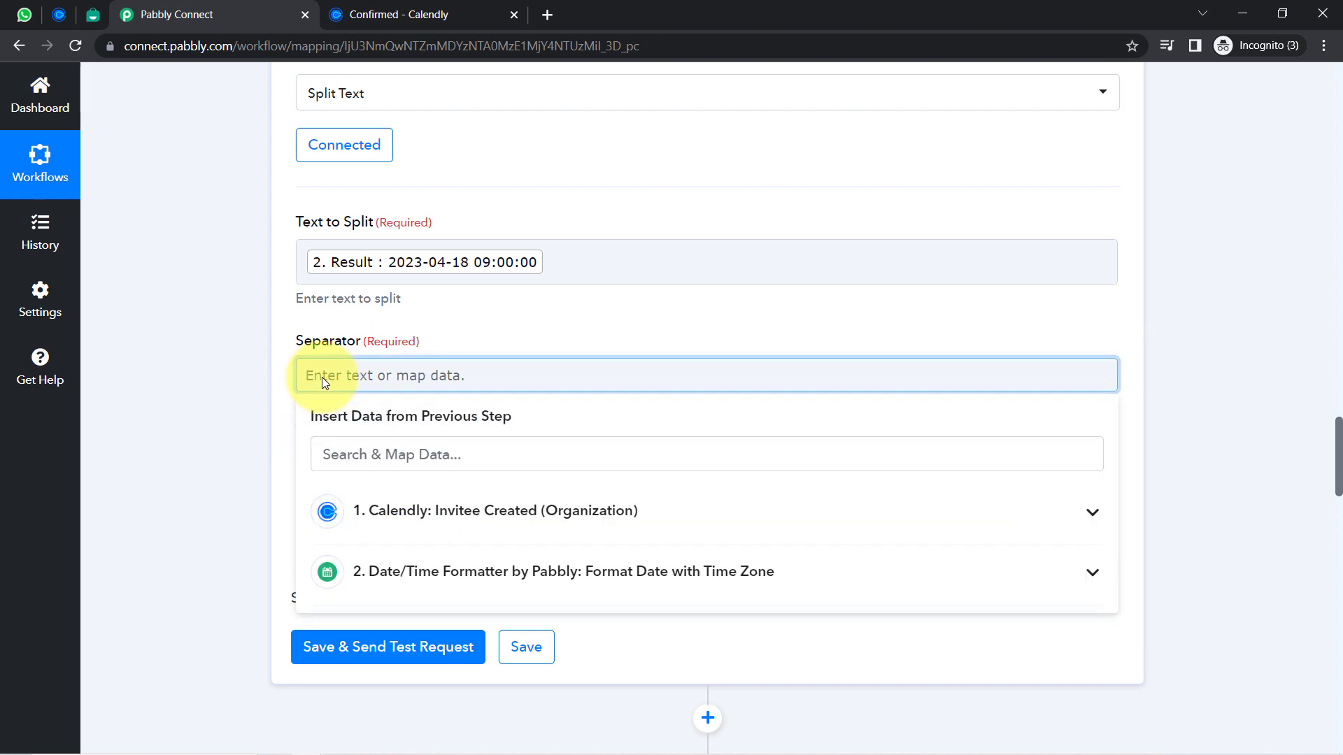
key("ctrl+v")
left_click_drag(378, 375, 258, 402)
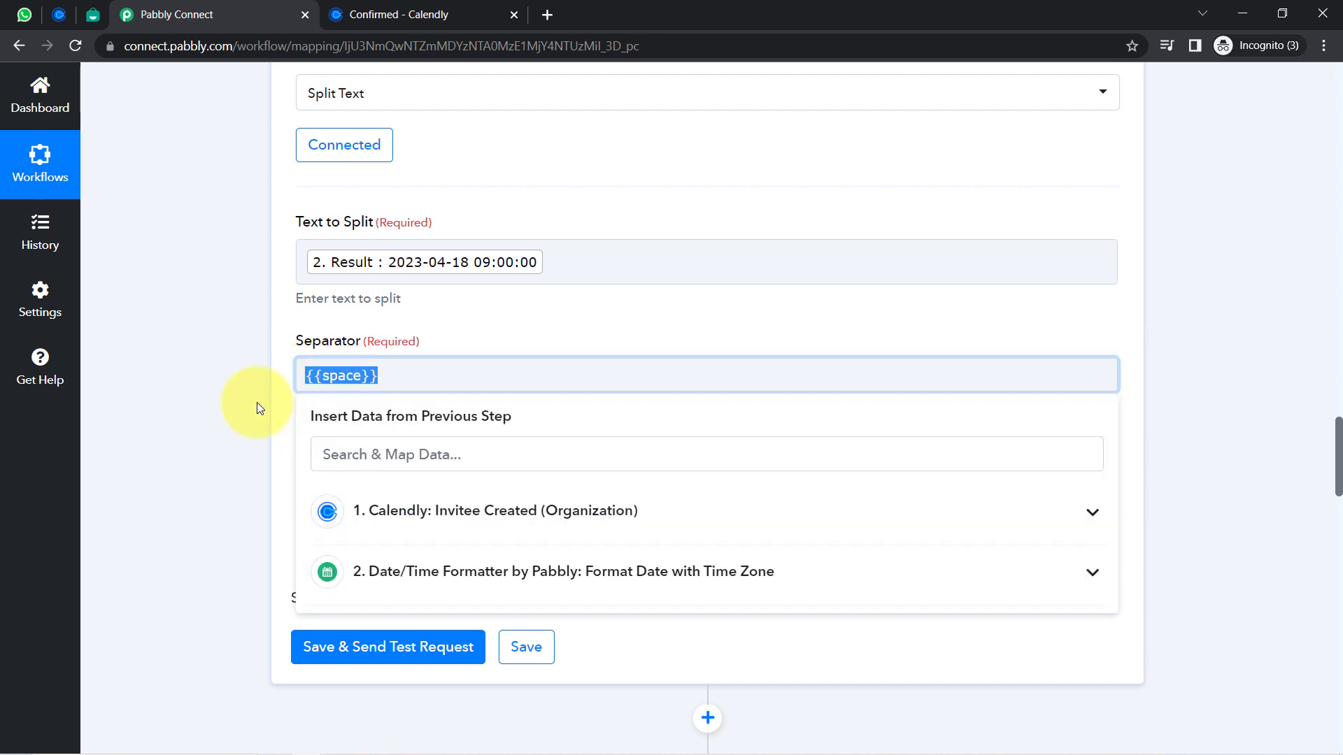
left_click(258, 402)
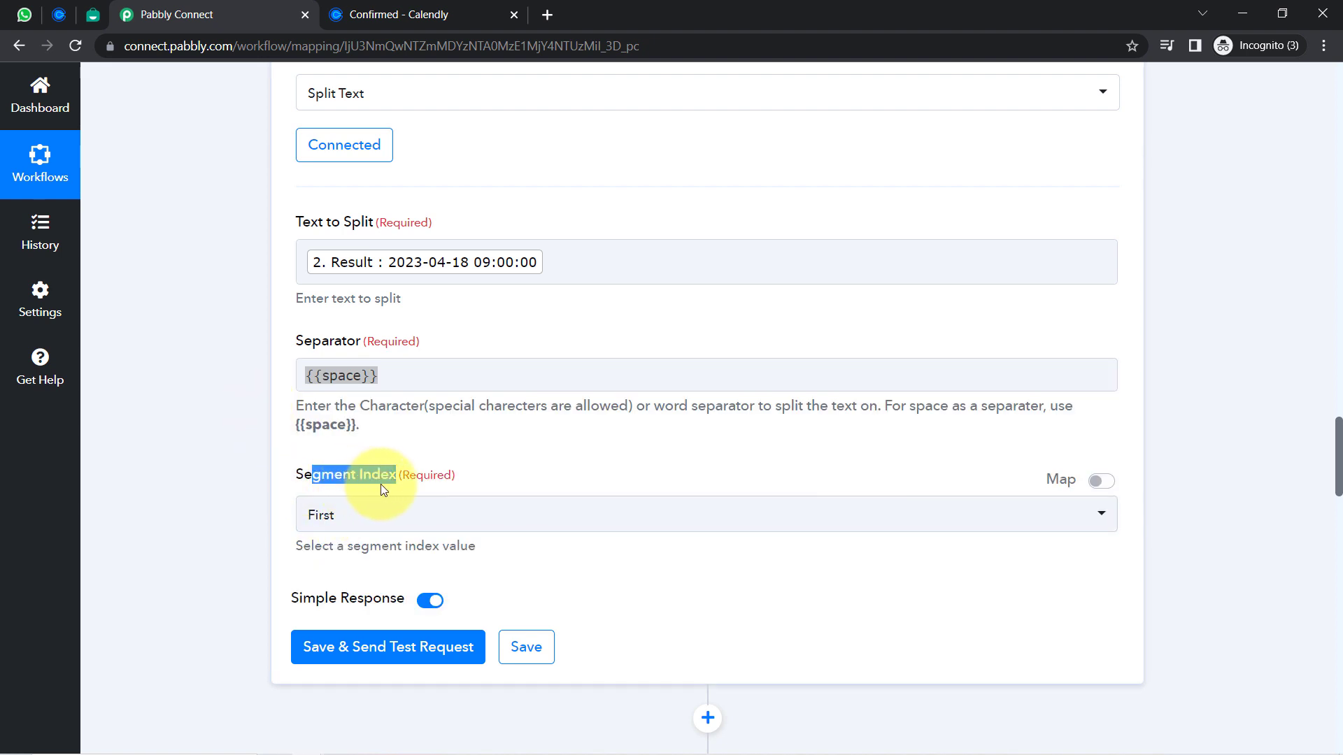
Set Segment Index to All and save with a test, yielding 2023-04-18 and 09:00:00
left_click(339, 515)
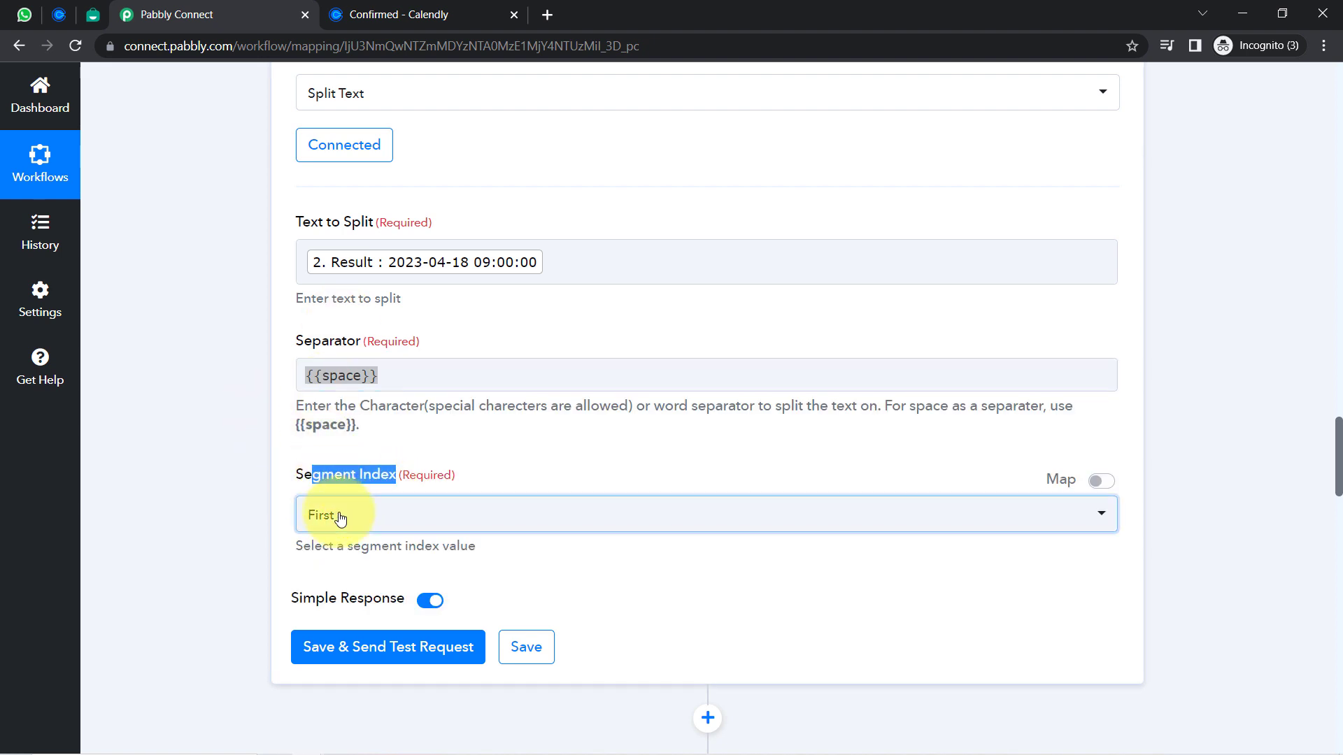
left_click(320, 466)
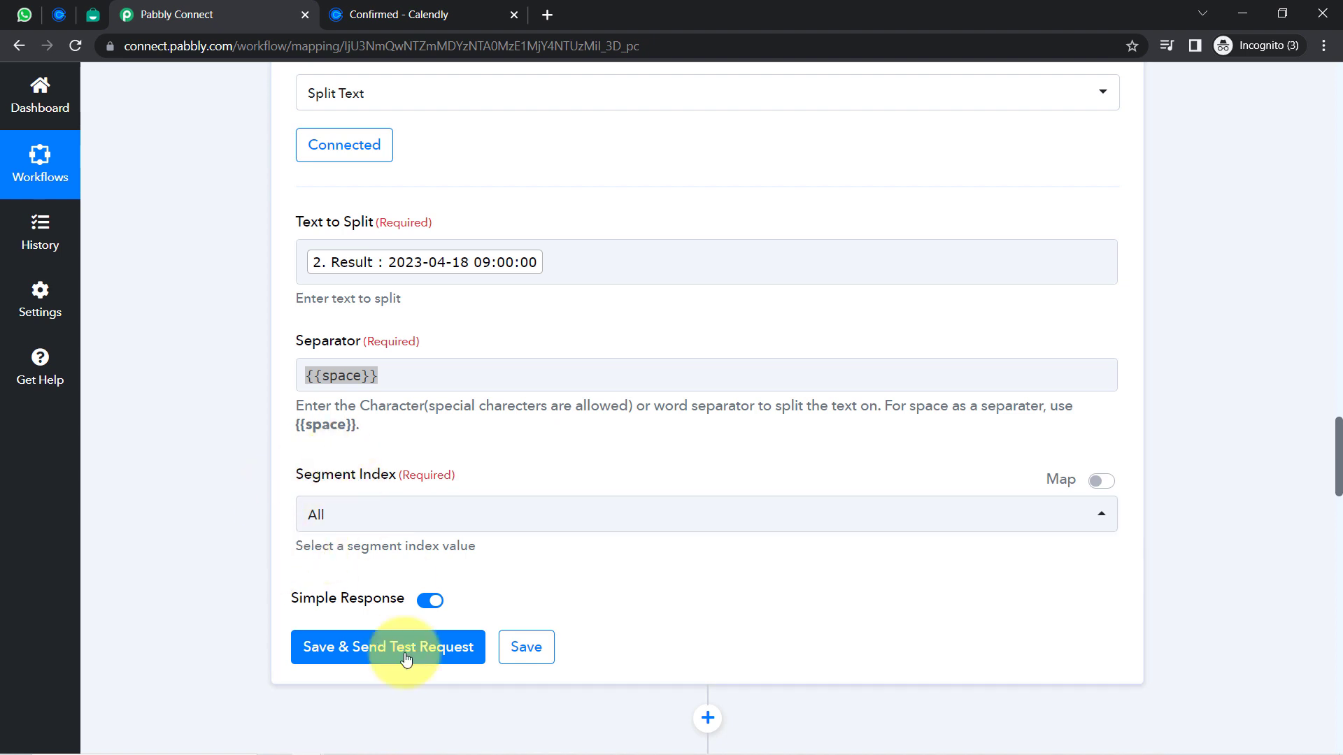
left_click(348, 649)
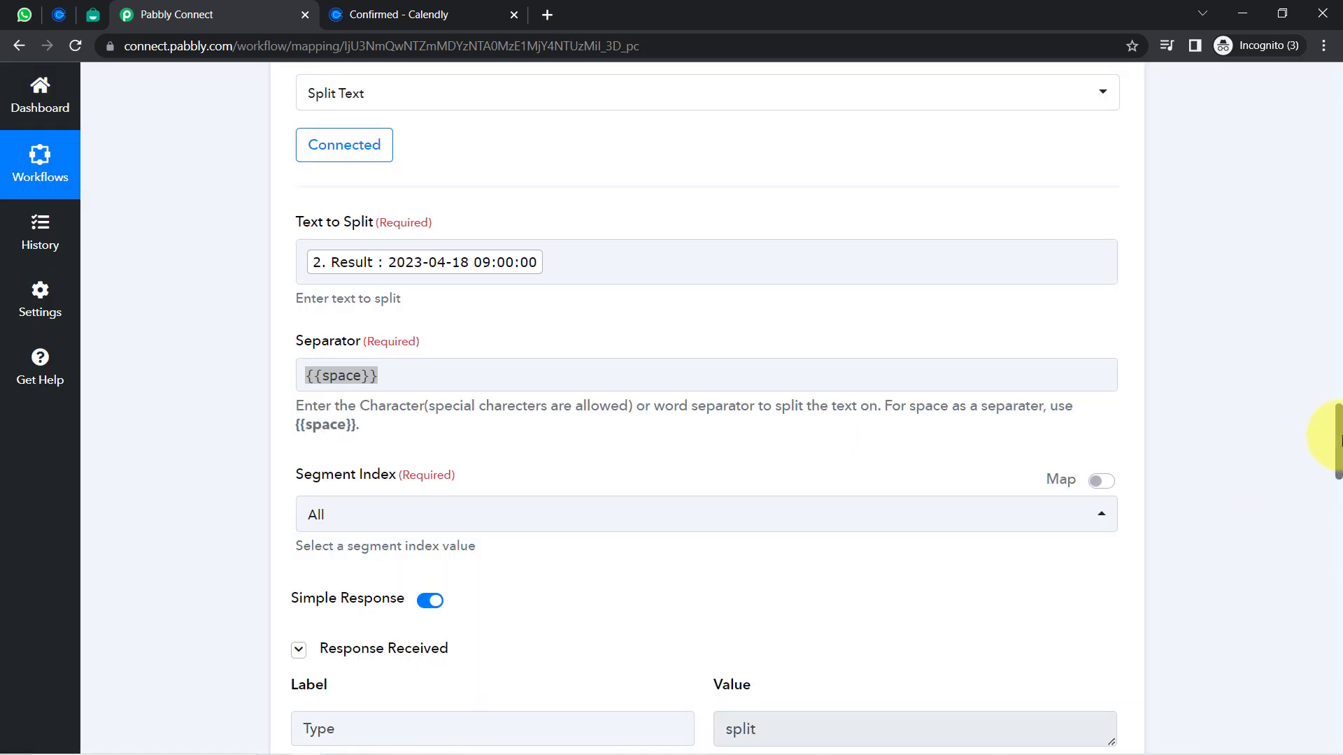
left_click_drag(1339, 439, 1337, 463)
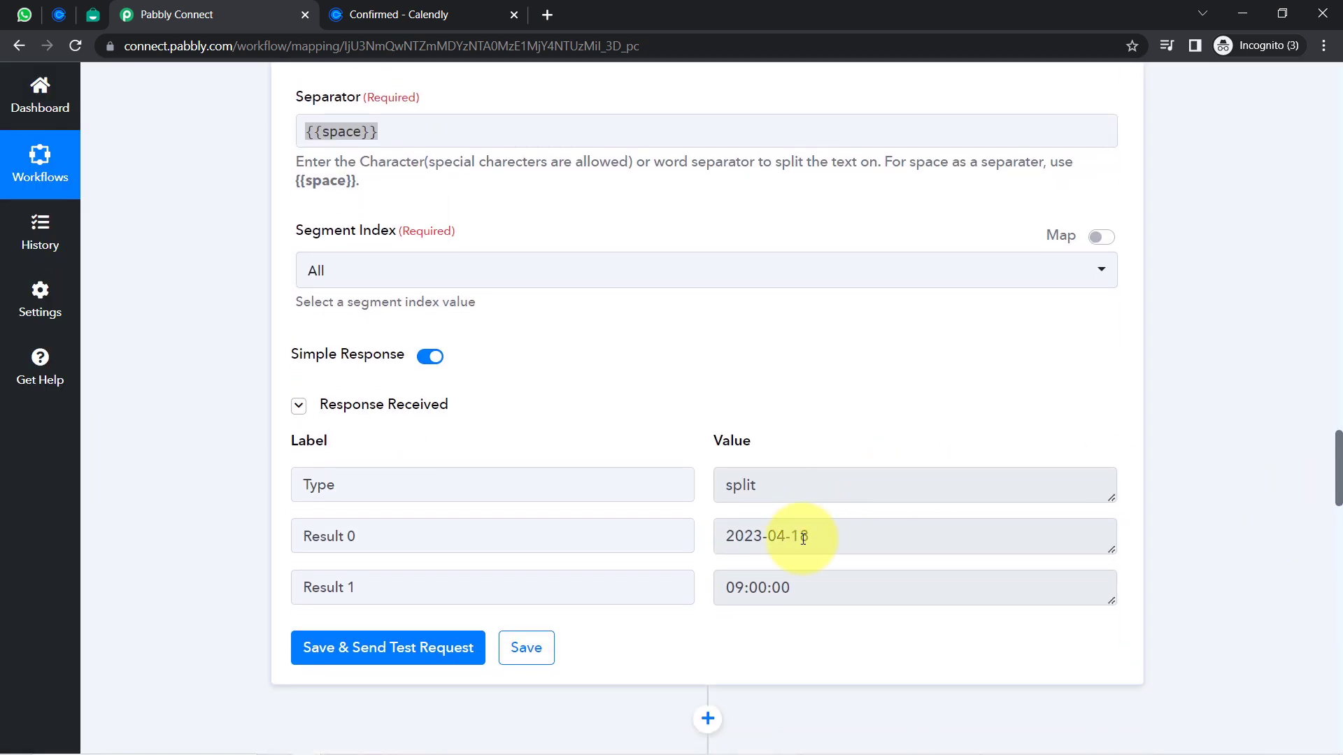
left_click_drag(802, 537, 726, 536)
left_click_drag(769, 587, 726, 588)
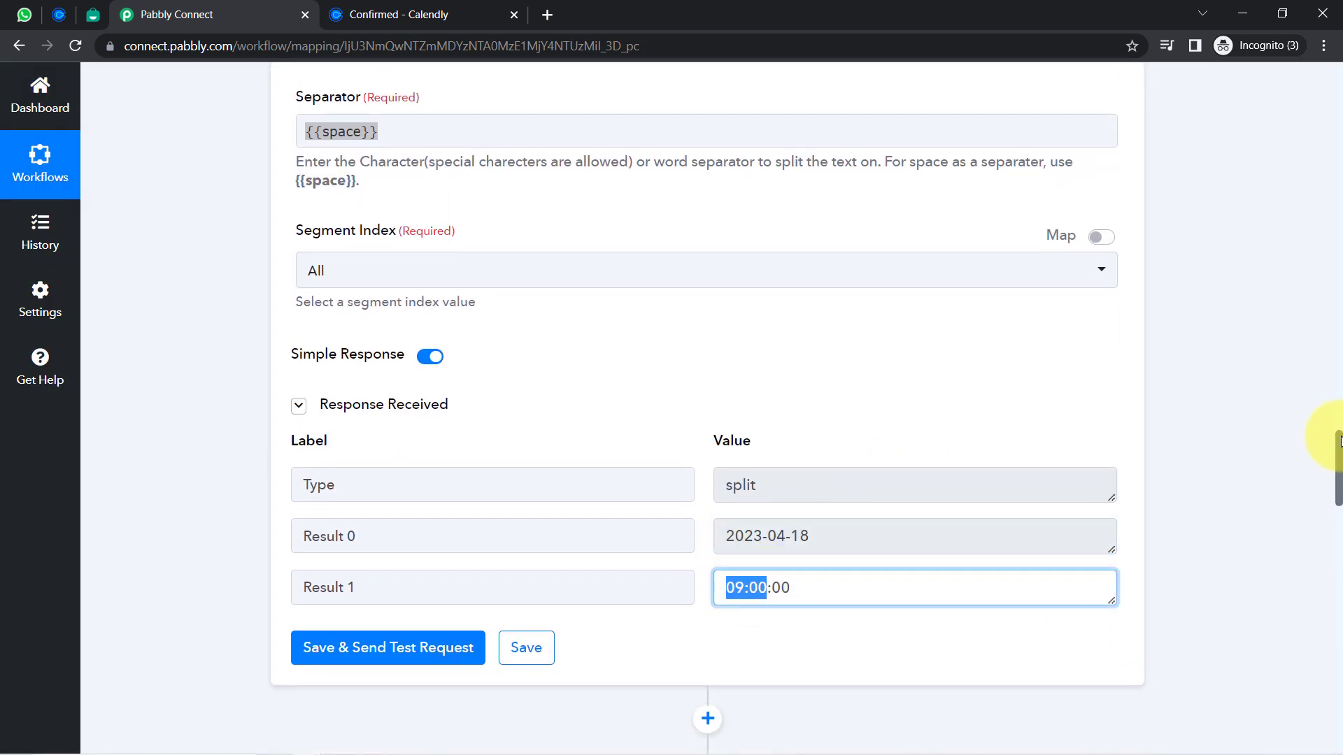
left_click_drag(1340, 439, 1327, 530)
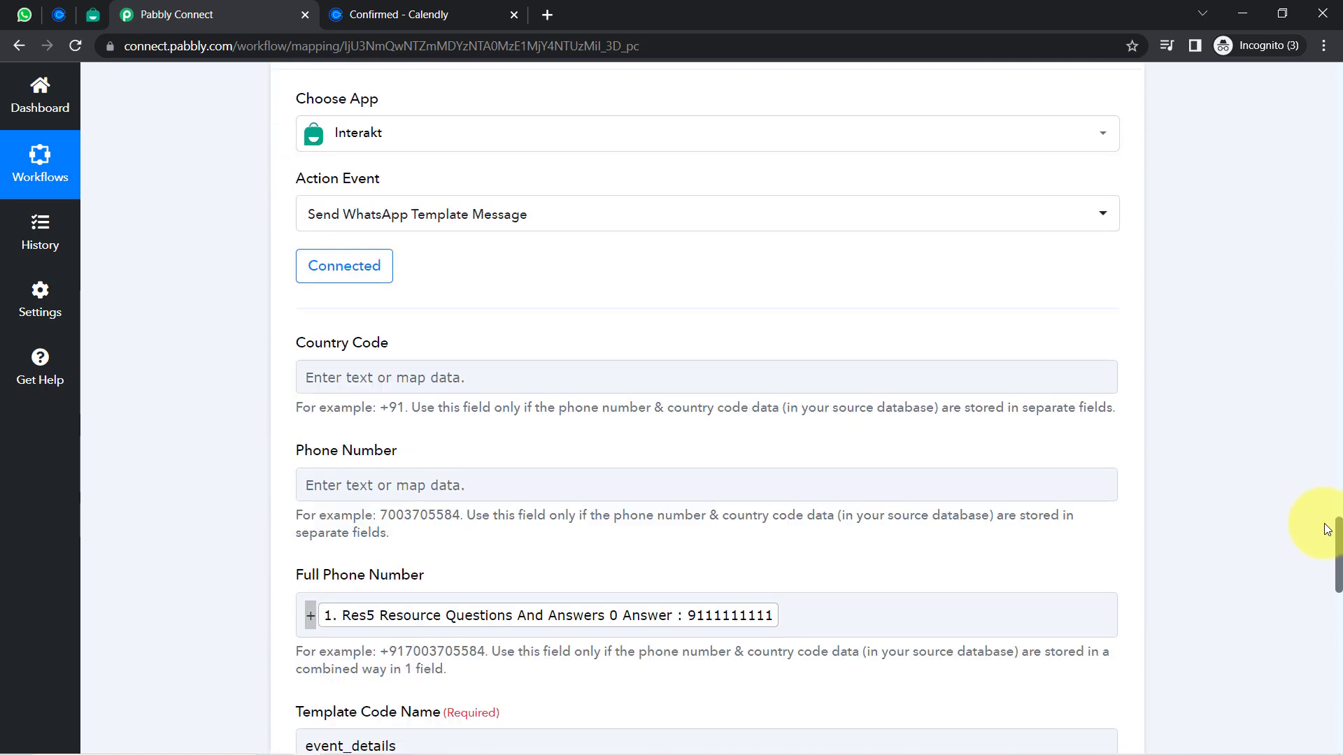
Keep the existing Interakt #14 connection and save the Interakt step
left_click(92, 14)
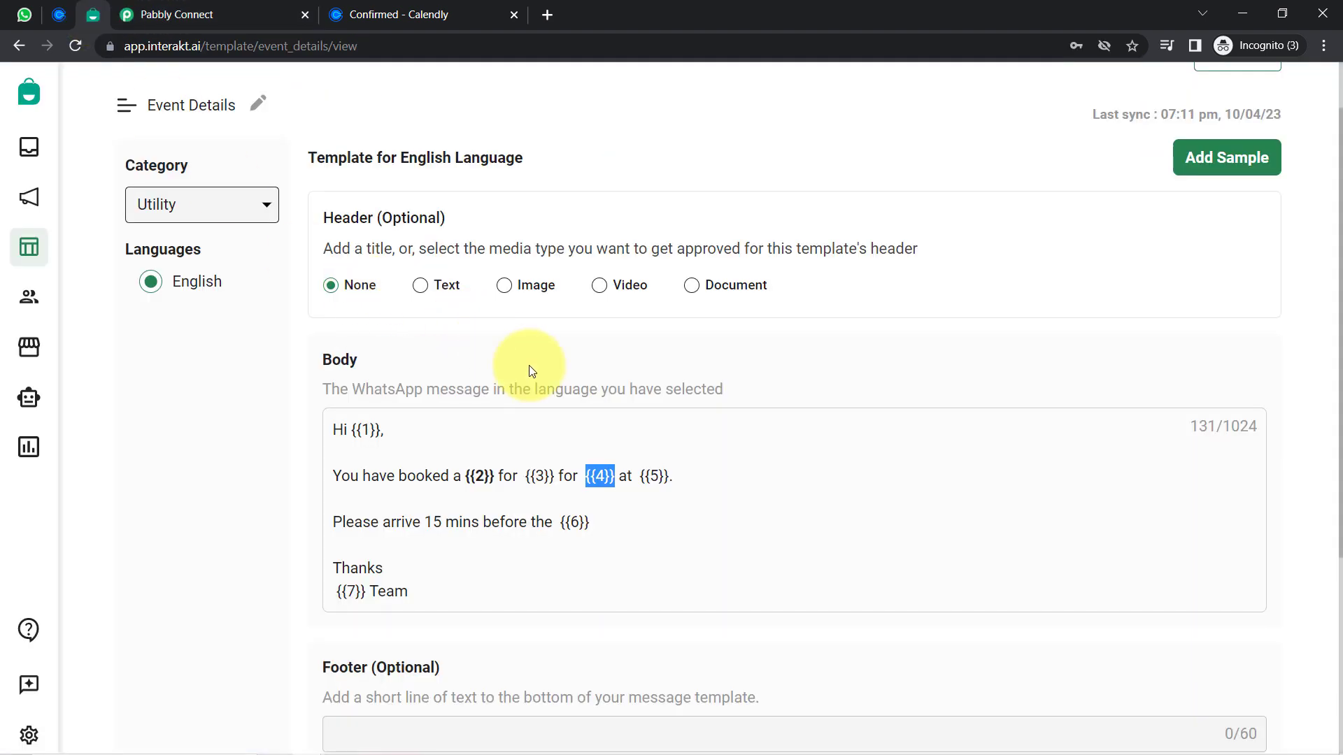
left_click(276, 16)
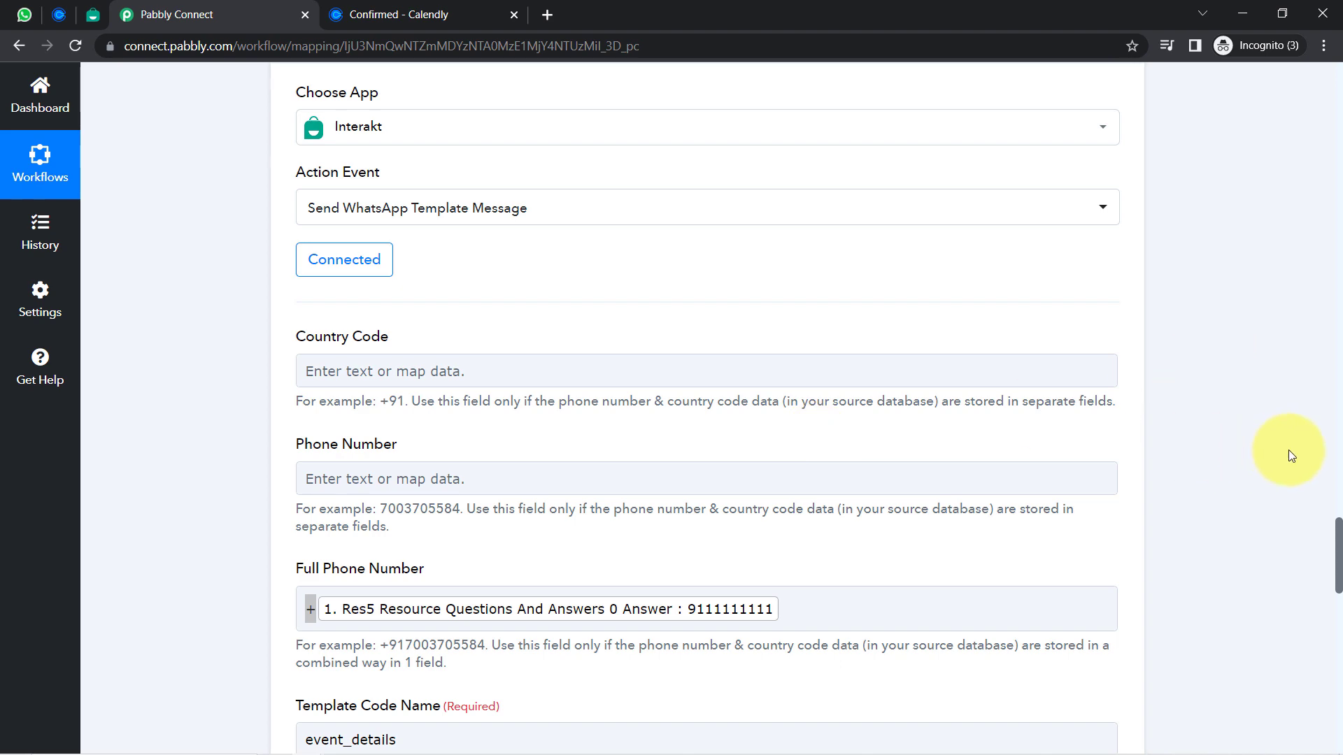
left_click_drag(1337, 542, 1337, 639)
left_click(1050, 313)
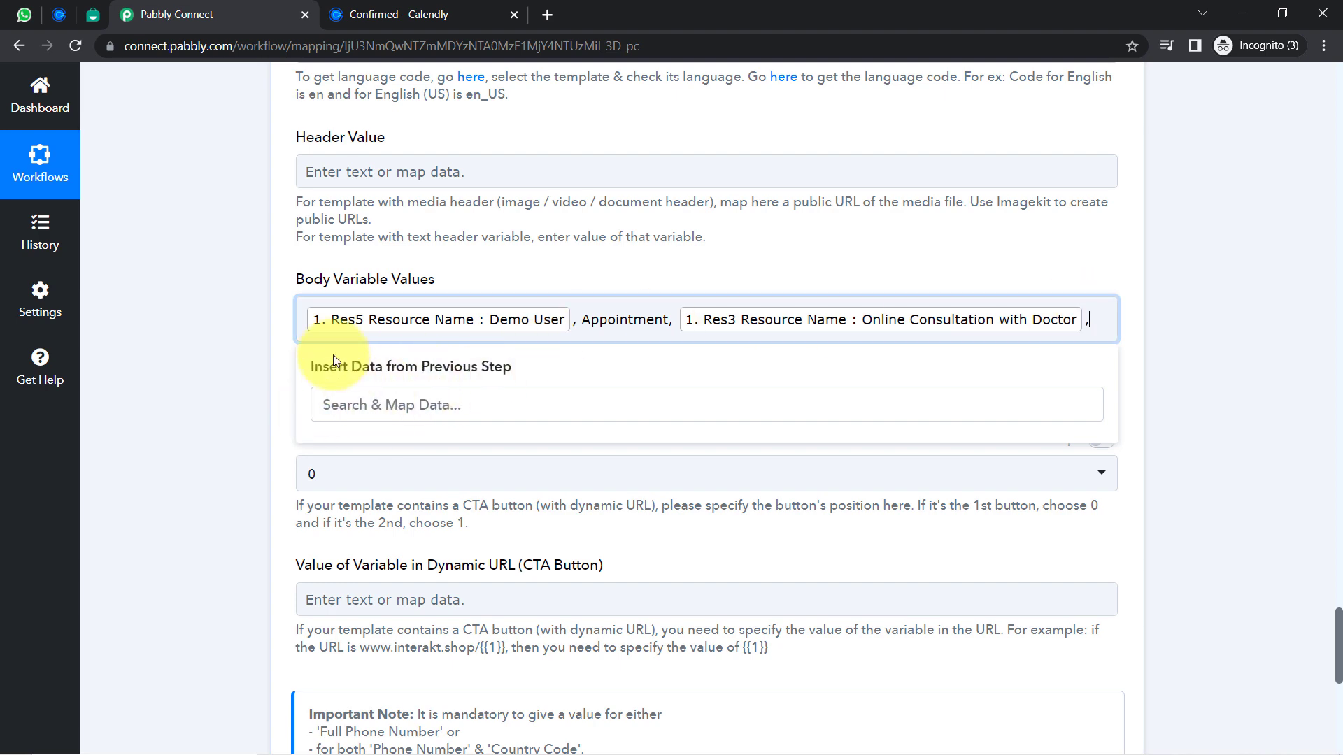
left_click(232, 364)
left_click_drag(1336, 633, 1325, 536)
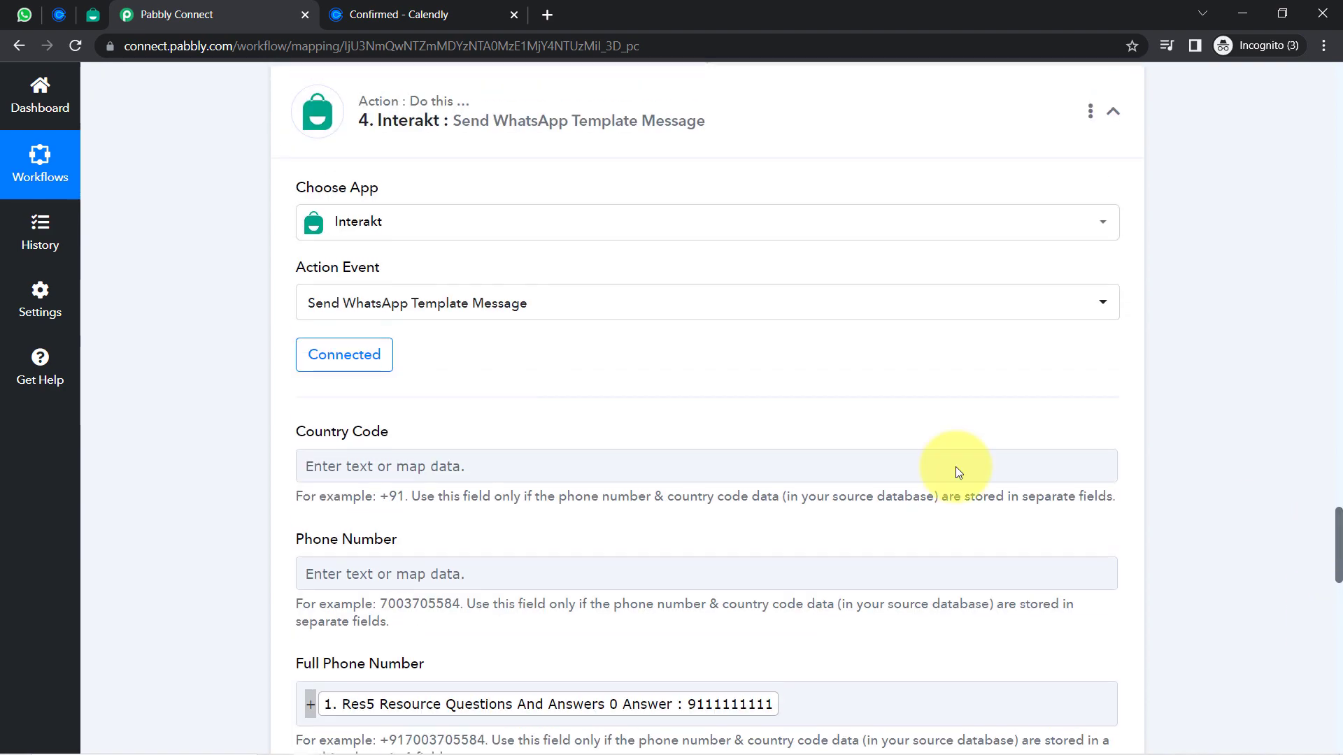
left_click(337, 355)
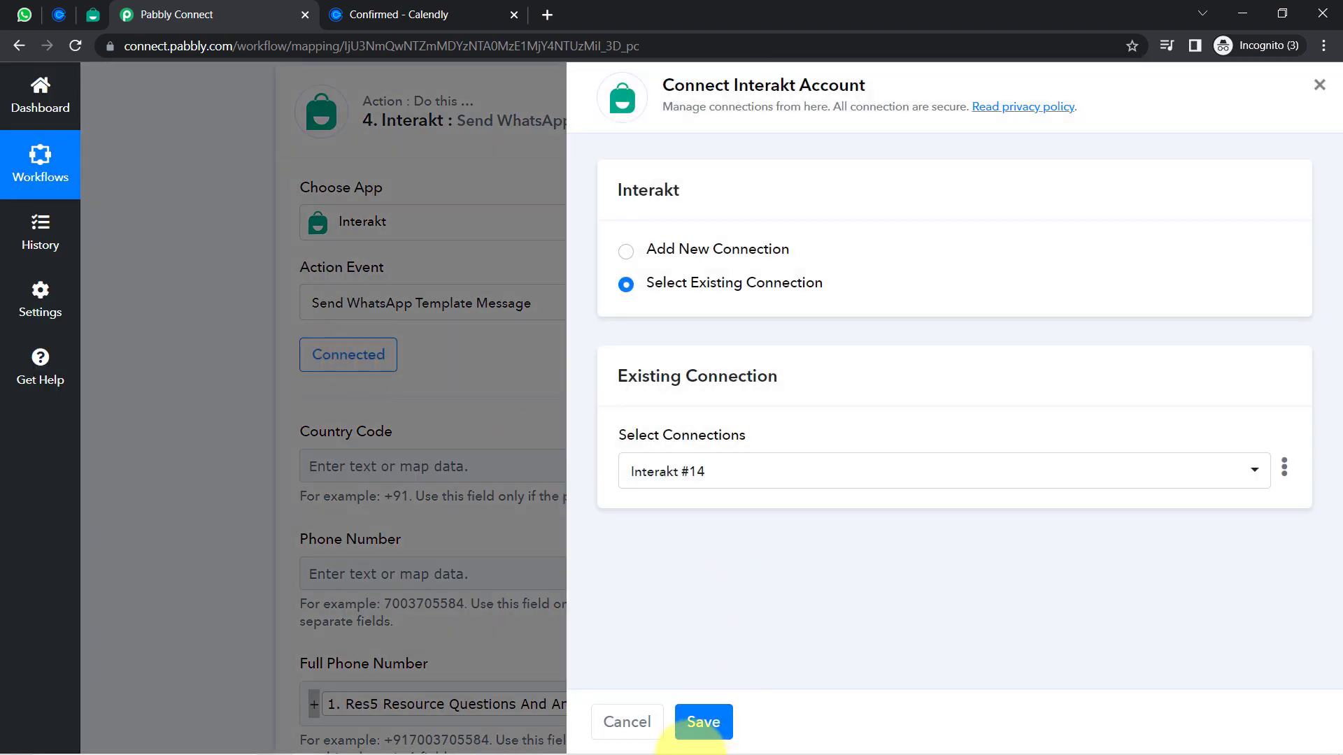
left_click(699, 724)
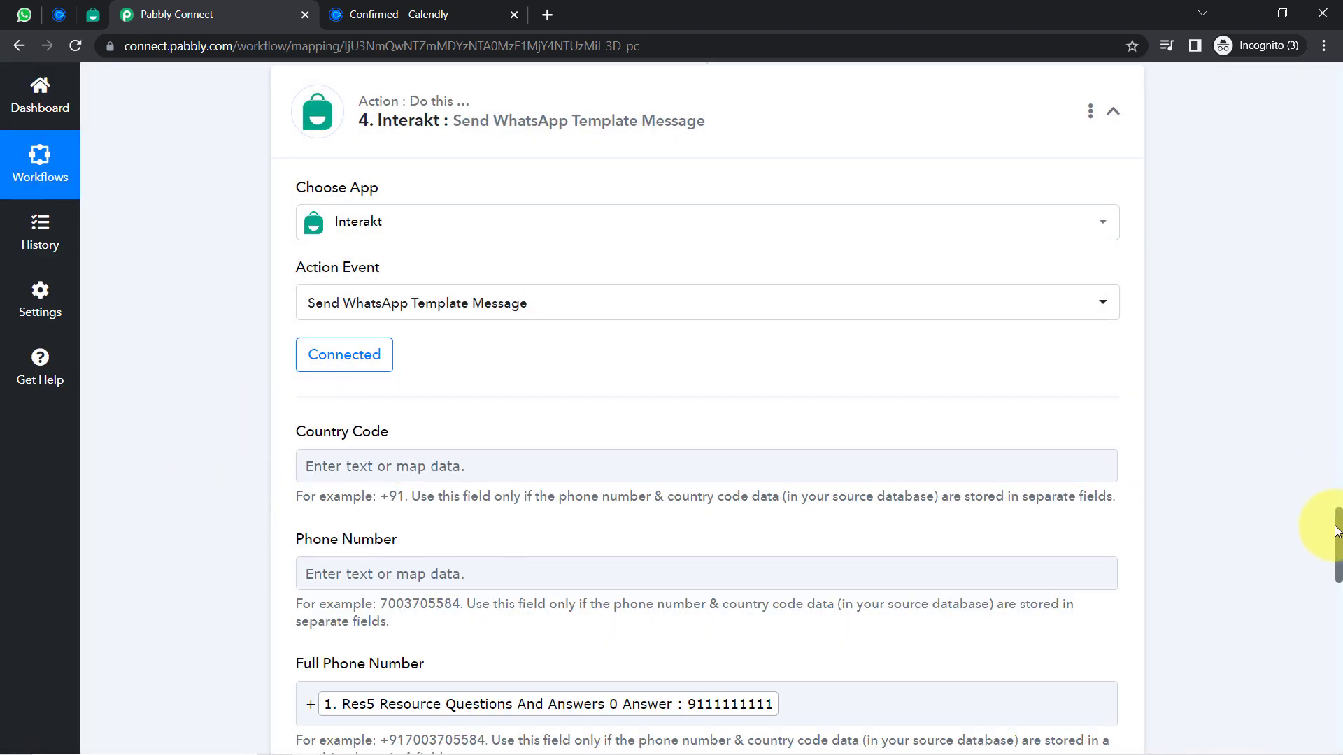
left_click_drag(1336, 532, 1270, 598)
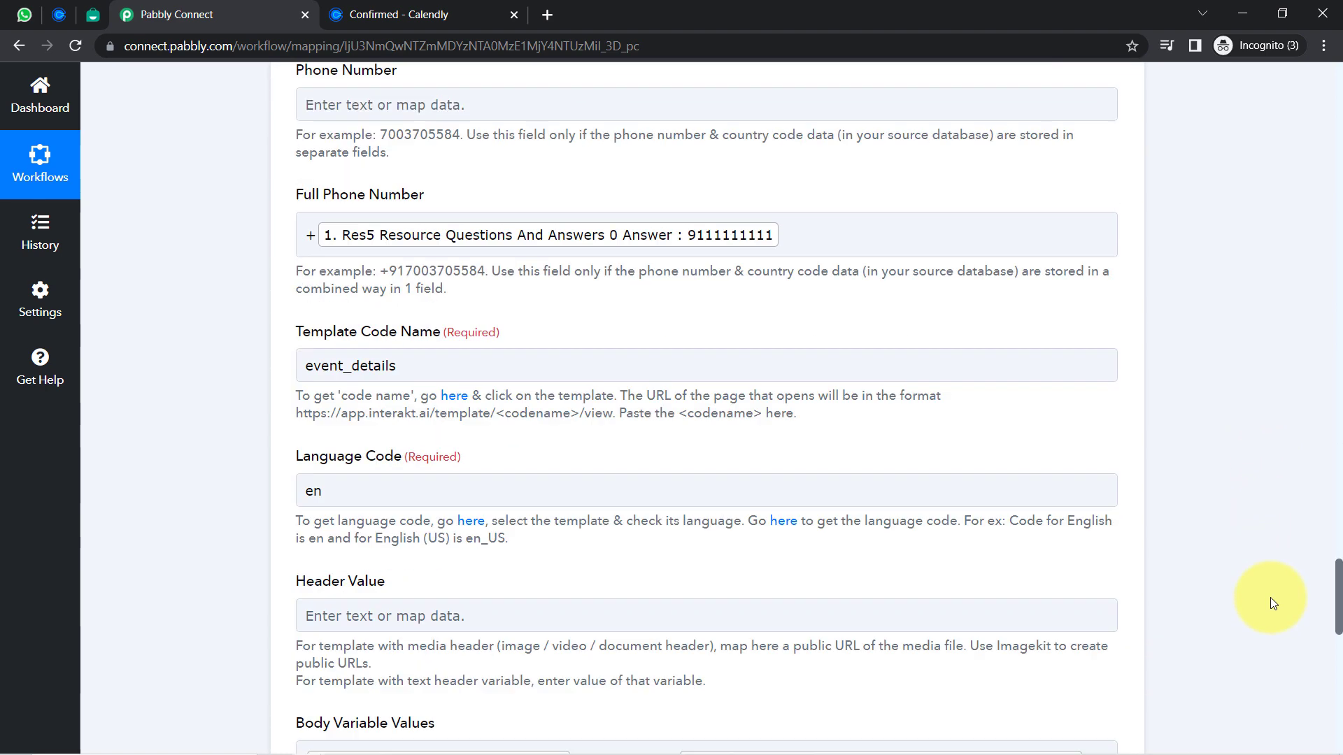
scroll(1270, 601, "down", 7)
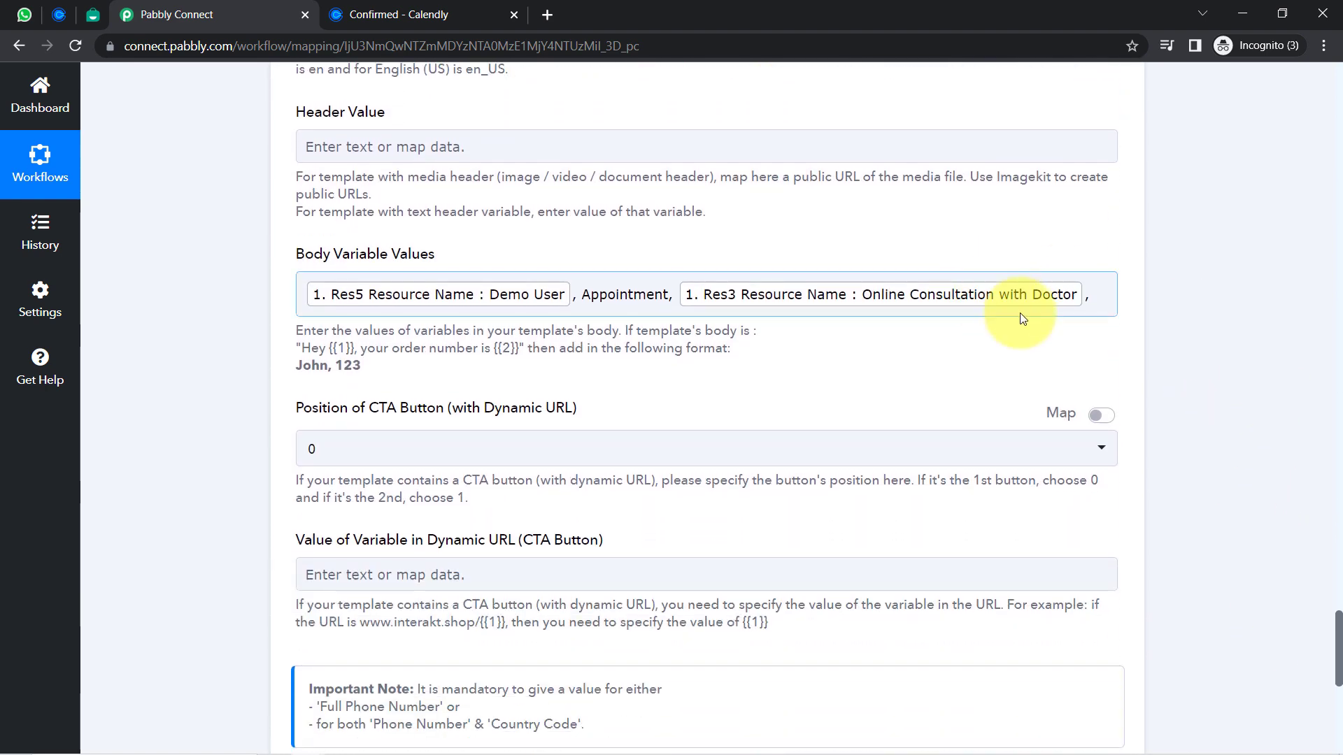
Insert Split Text Result 0 (2023-04-18) and Result 1 (09:00:00) into Body Variable Values
left_click_drag(350, 255, 1119, 312)
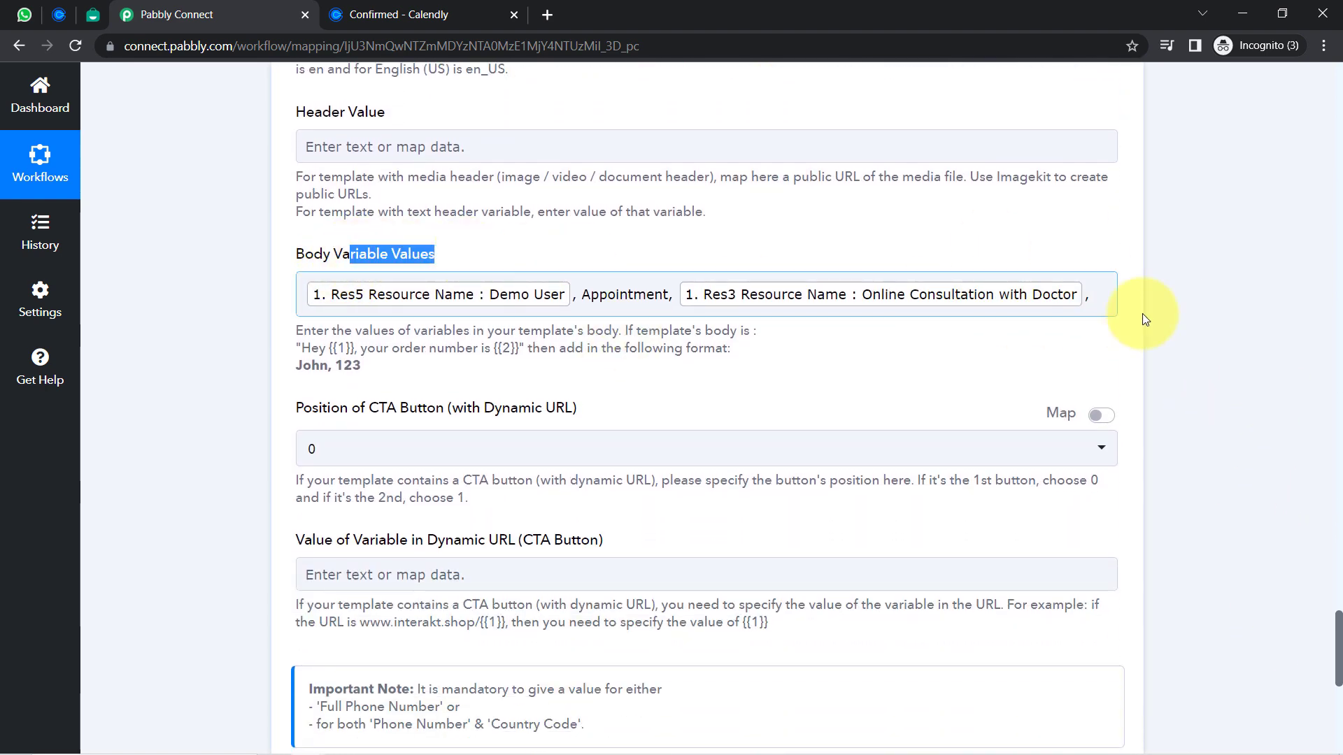
left_click(1095, 295)
left_click(409, 560)
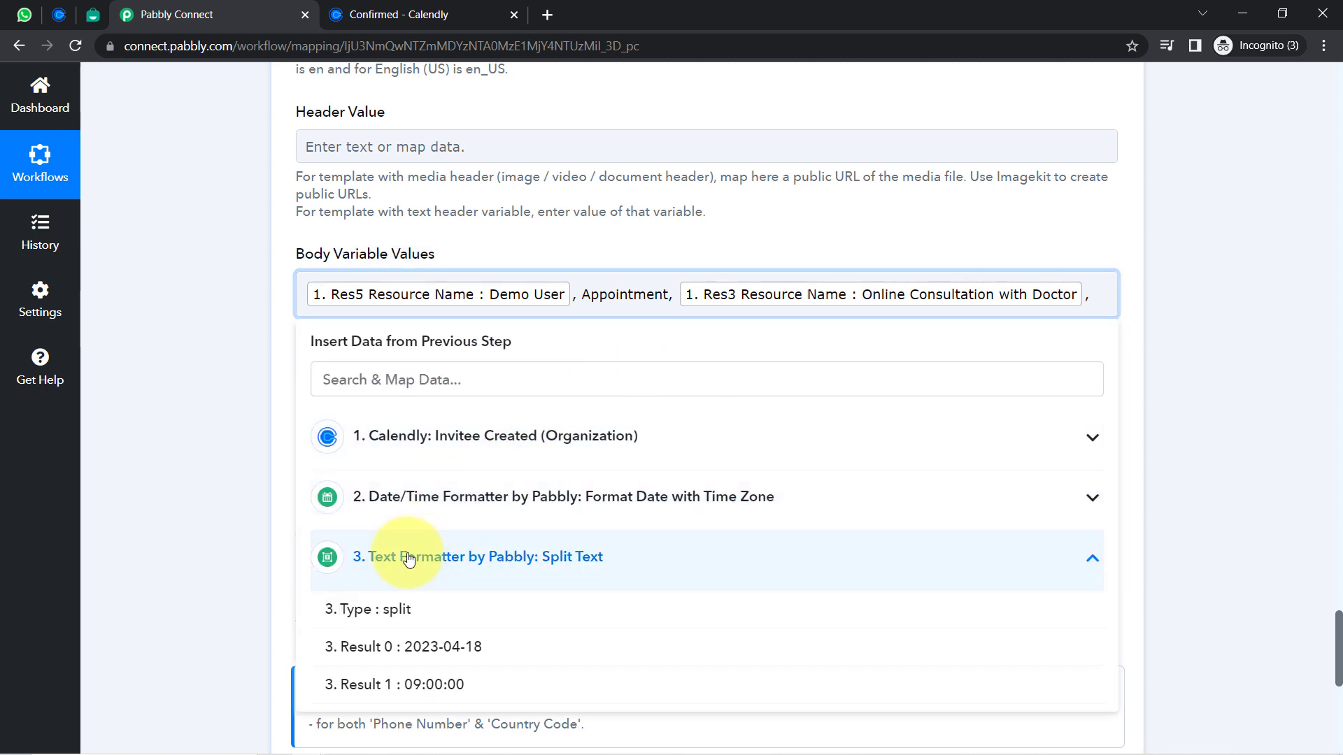
left_click(470, 647)
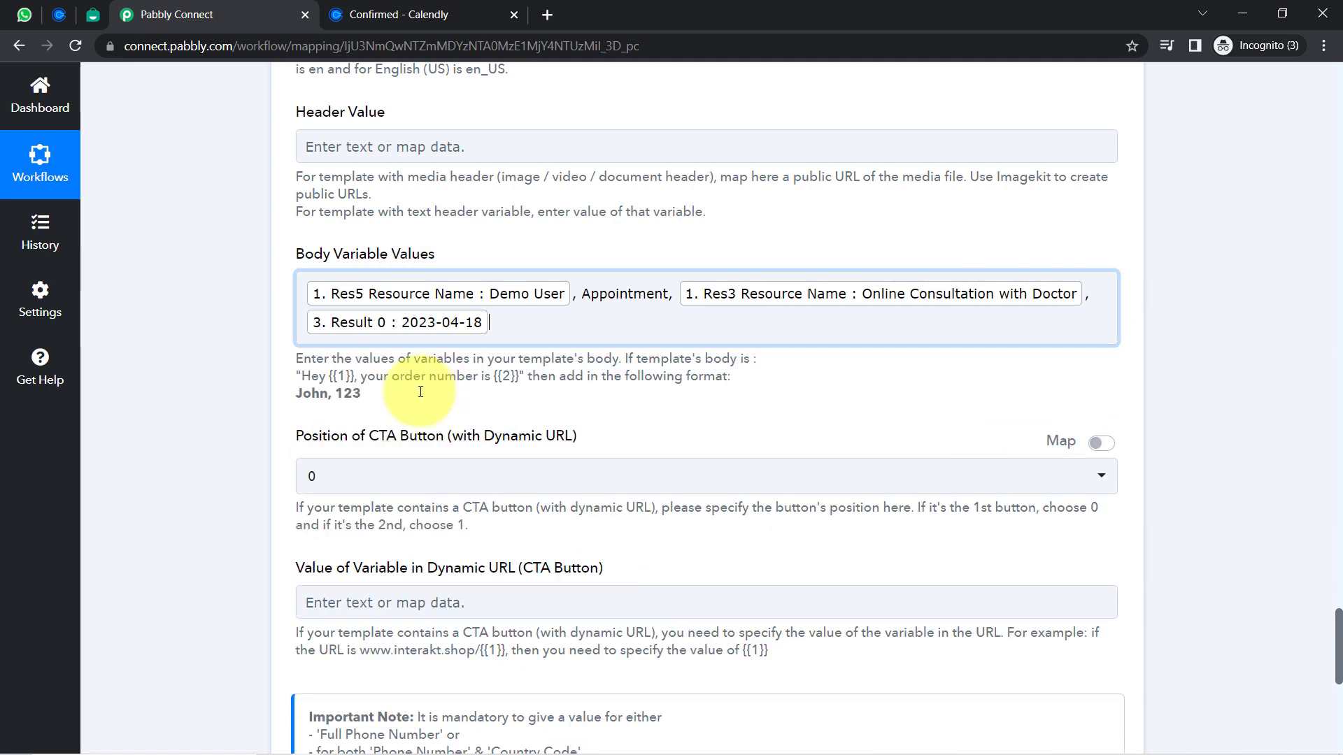
left_click(466, 346)
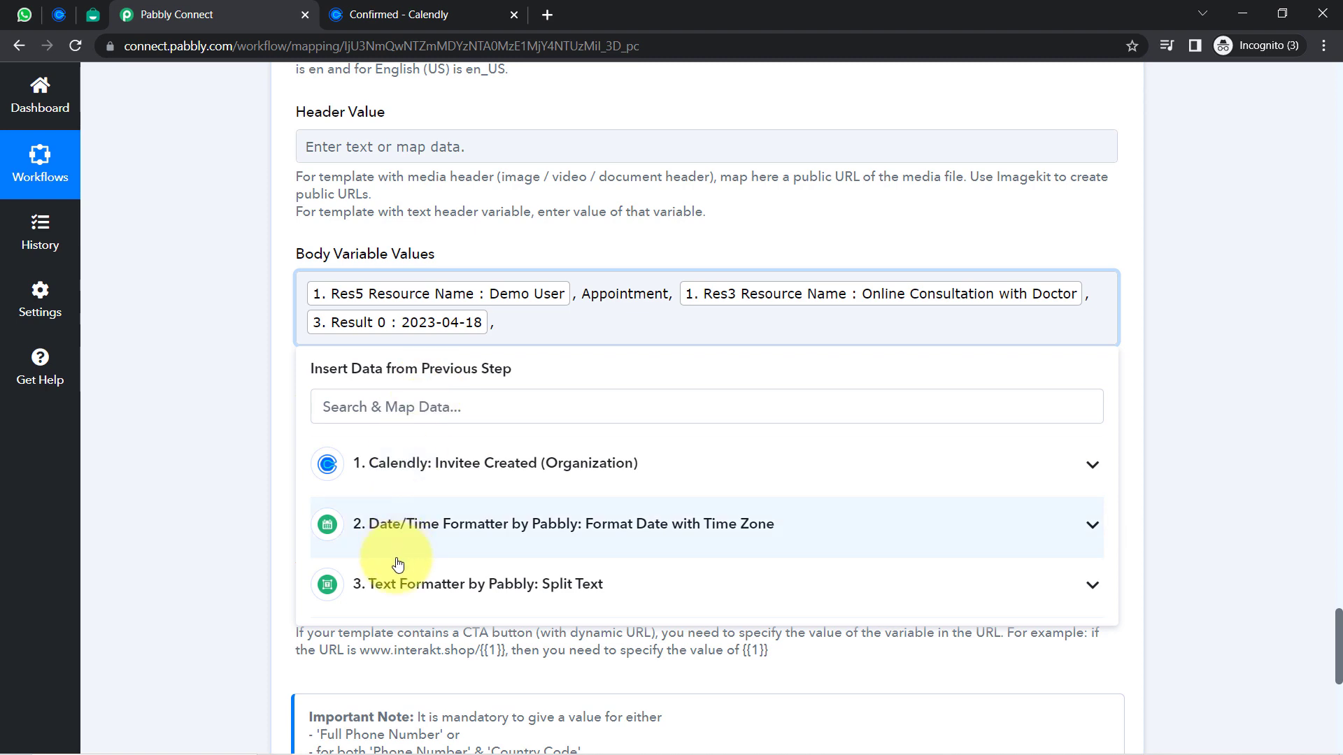
left_click(392, 584)
left_click(387, 711)
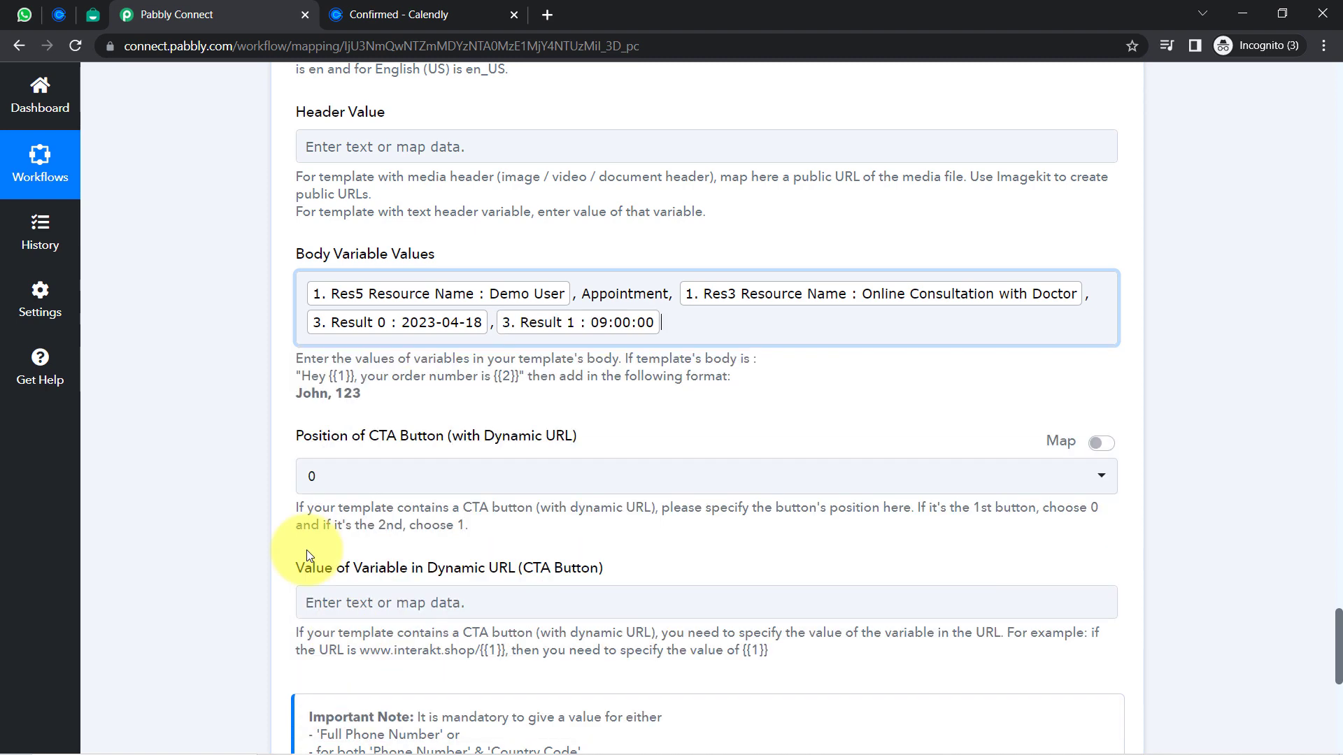
Add Pabbly for the {{7}} placeholder and remove the space before Appointment
left_click(93, 14)
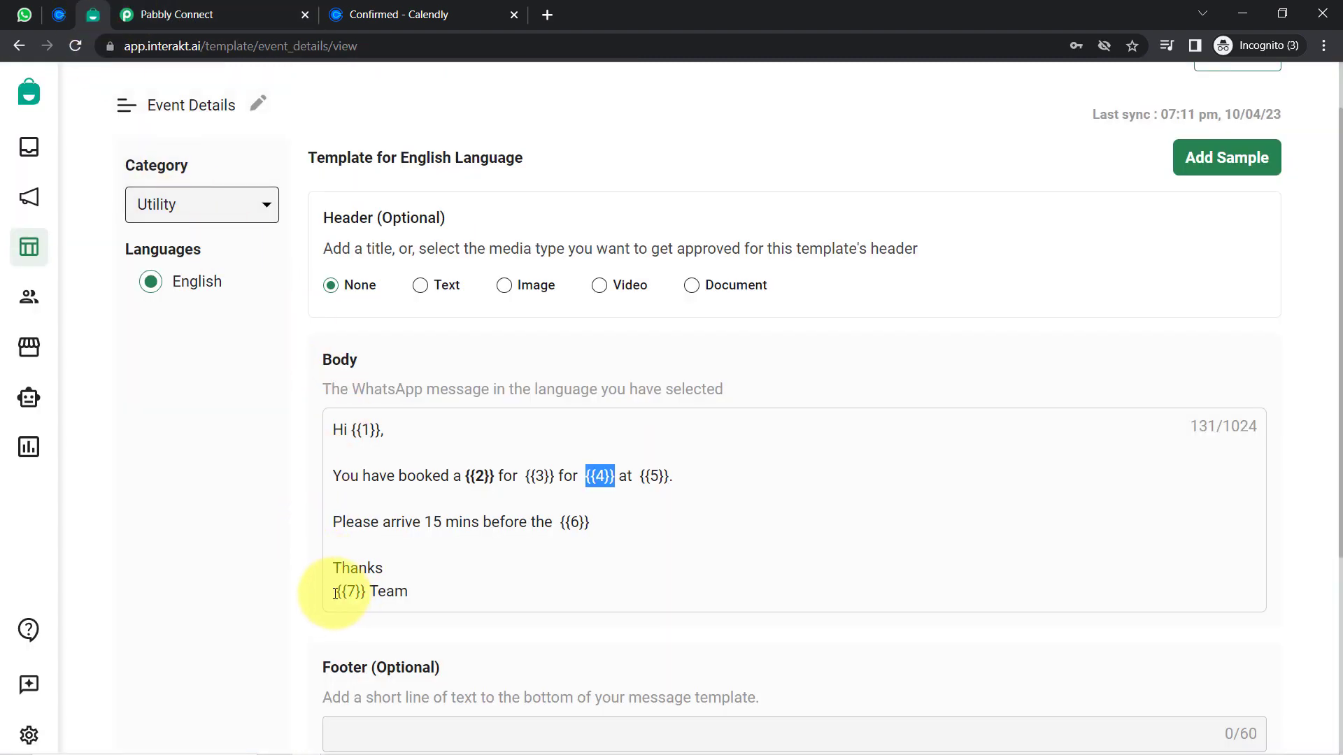
left_click_drag(336, 594, 409, 591)
left_click(136, 14)
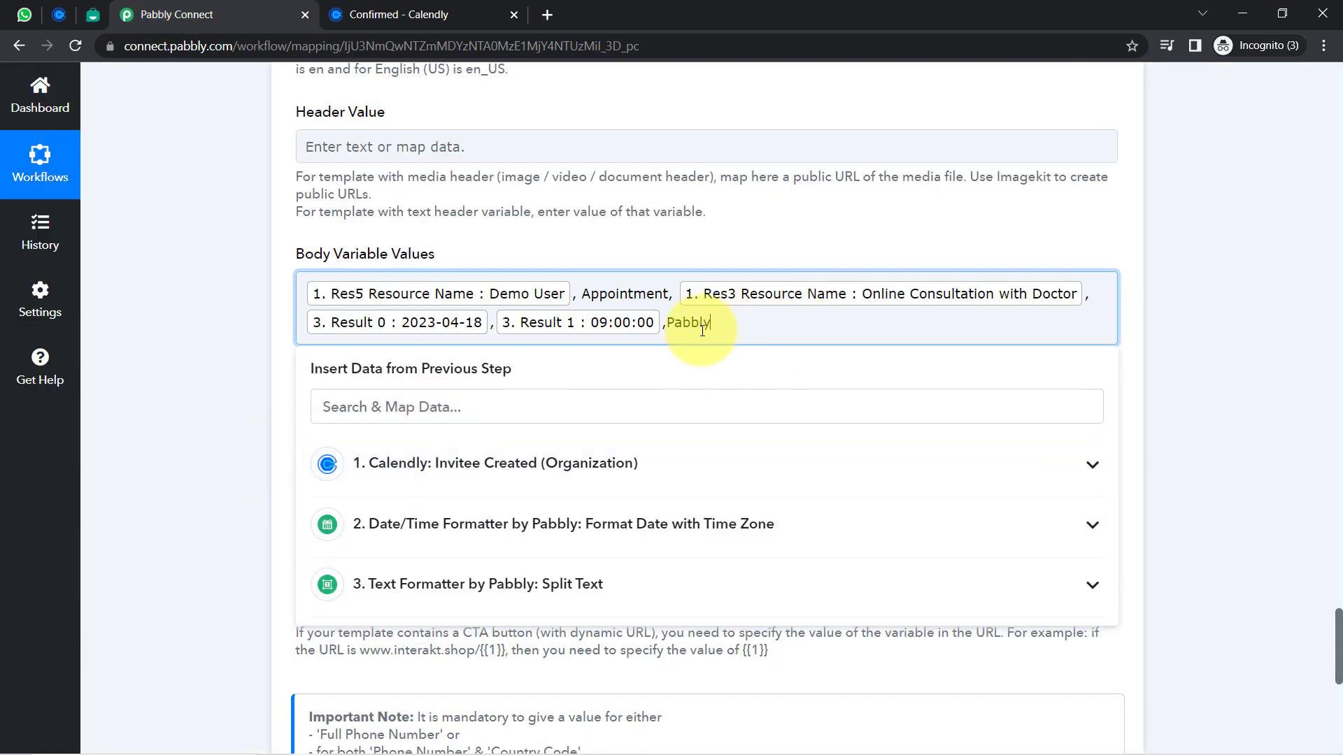
left_click(269, 273)
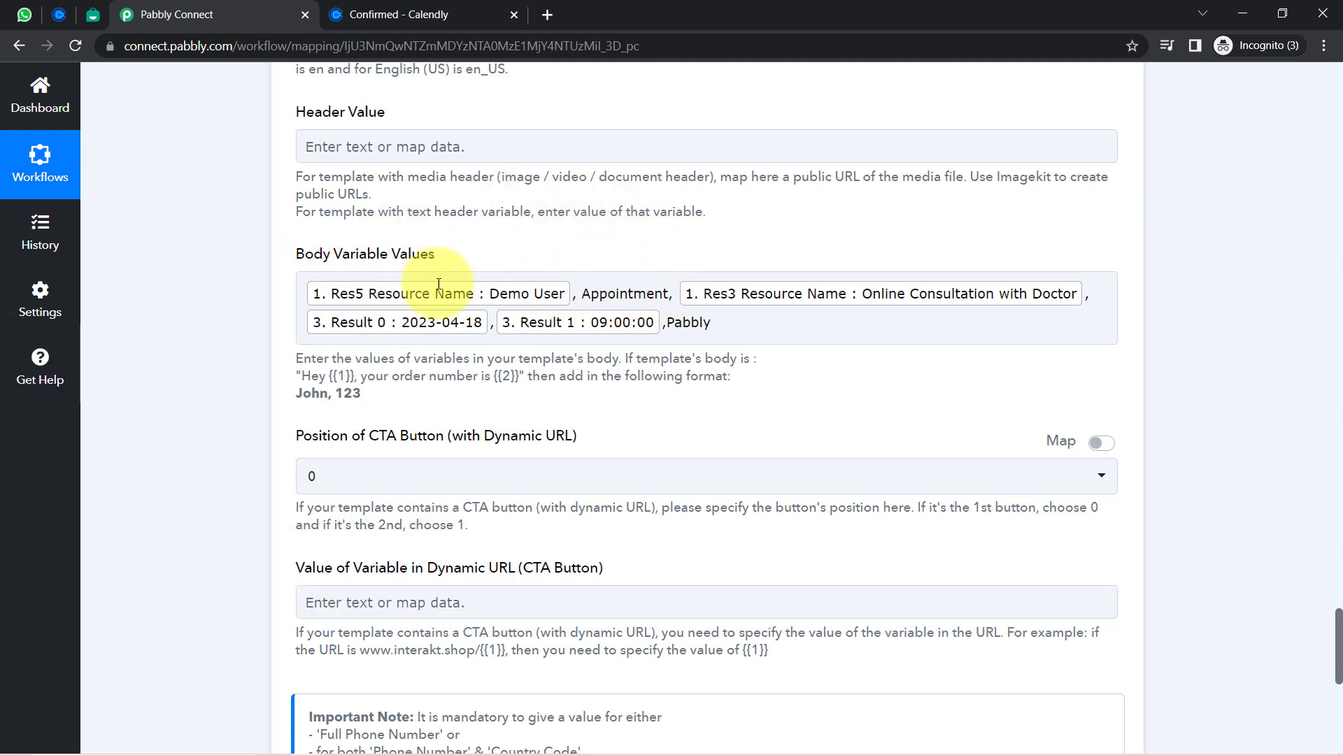
double_click(601, 291)
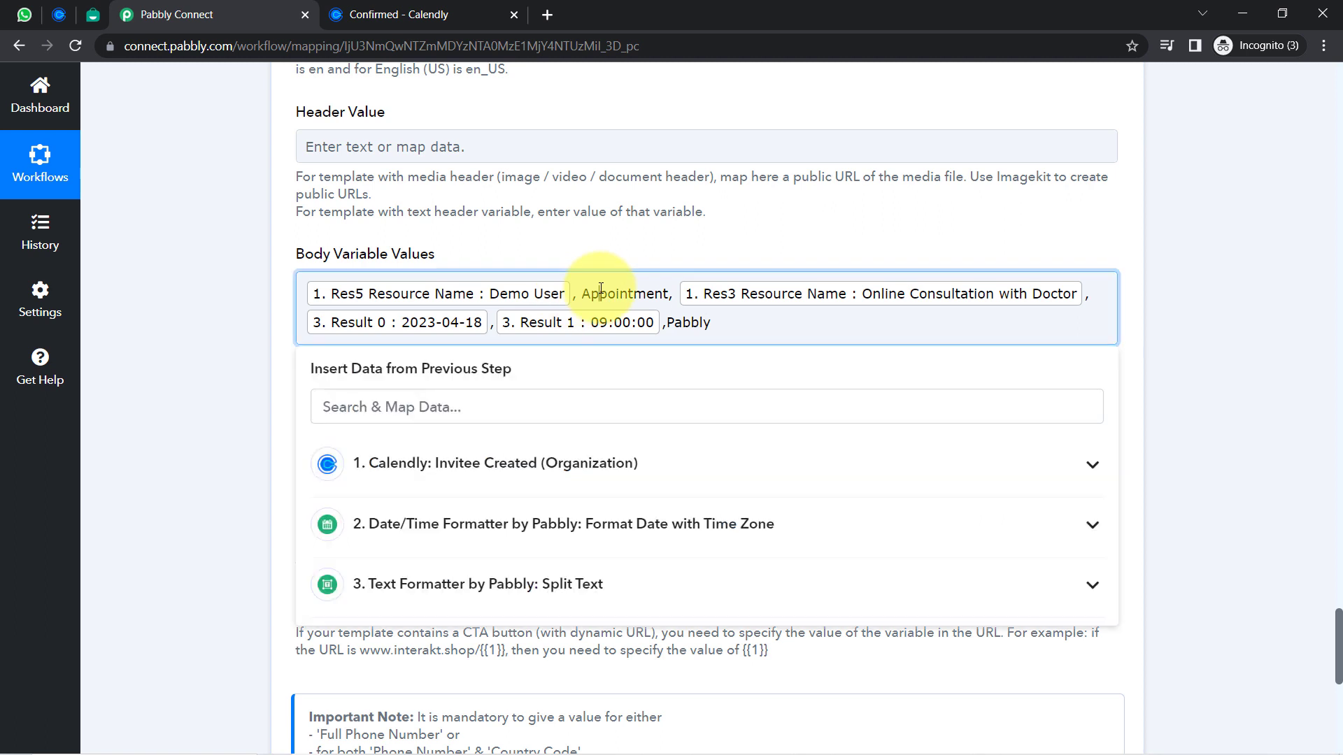
left_click(680, 322)
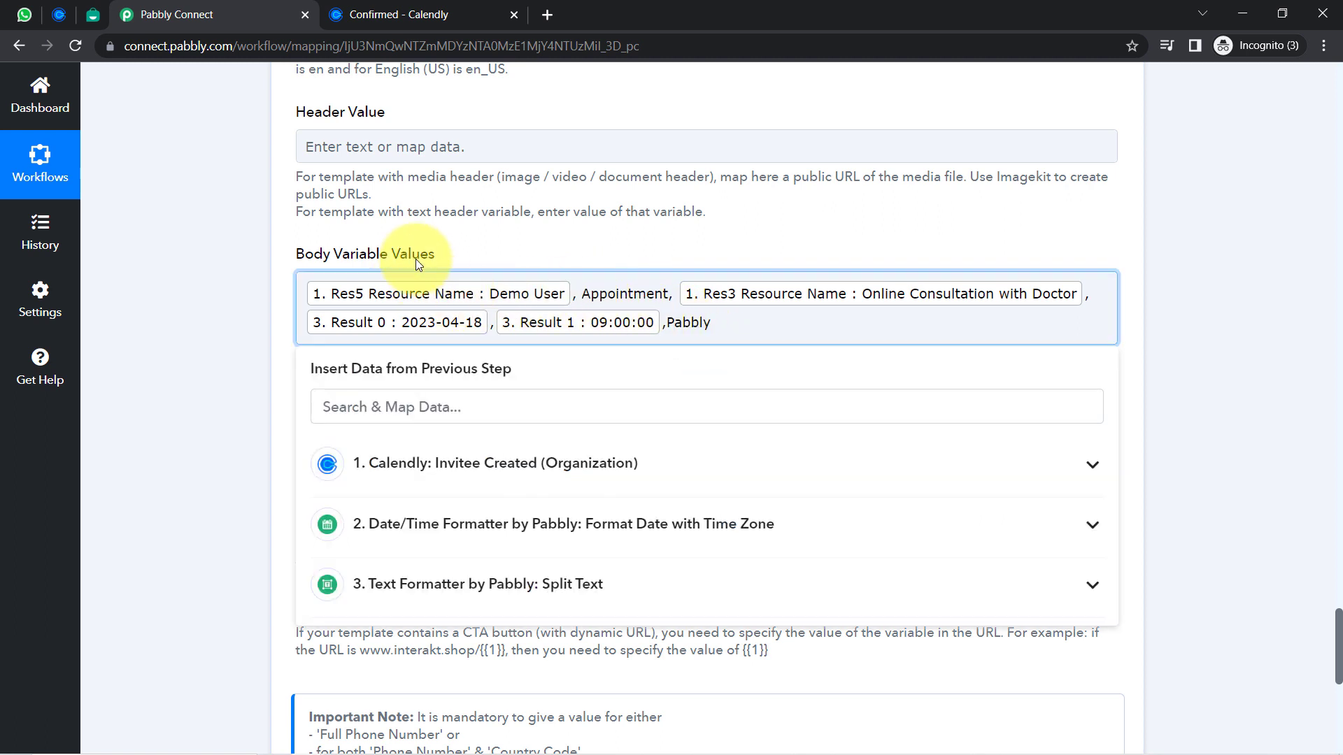
left_click(205, 275)
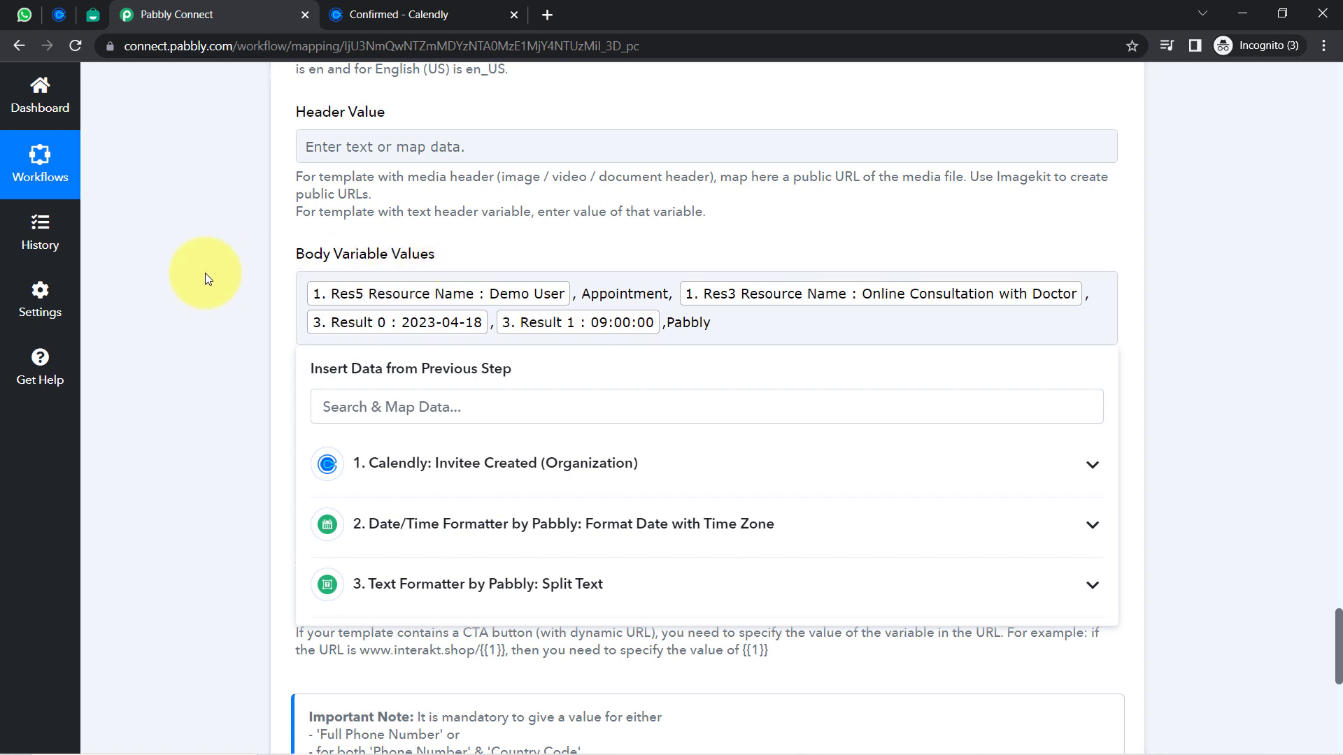
left_click(580, 293)
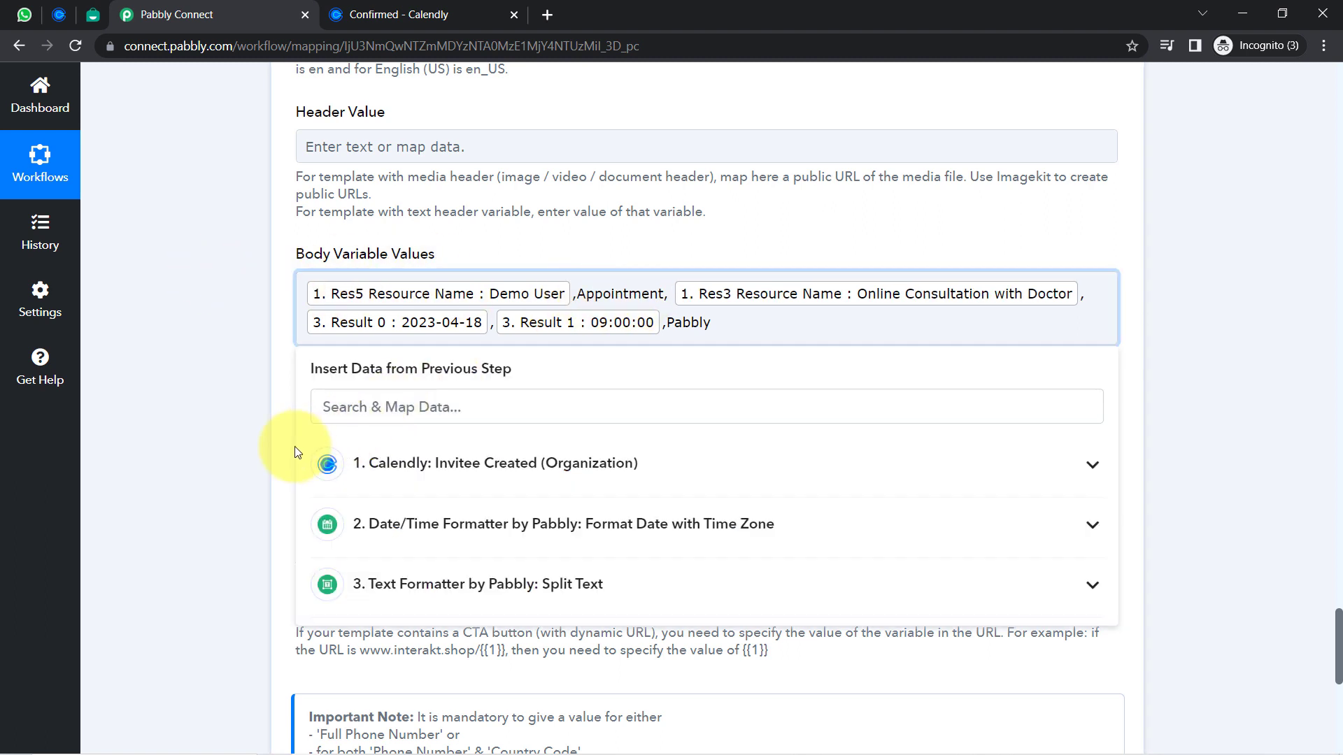
left_click(295, 446)
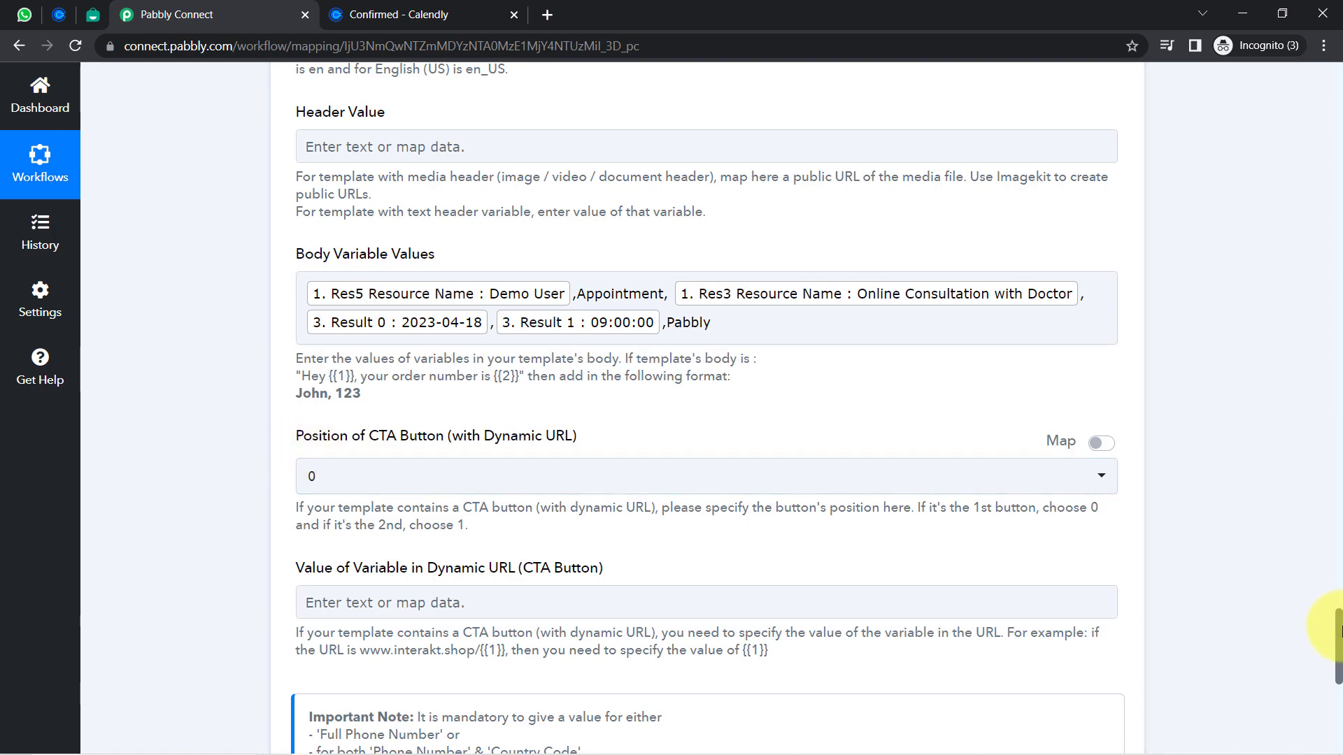
Delete the mapped contact-number chip from Full Phone Number, keeping only the plus sign
scroll(1338, 629, "down", 4)
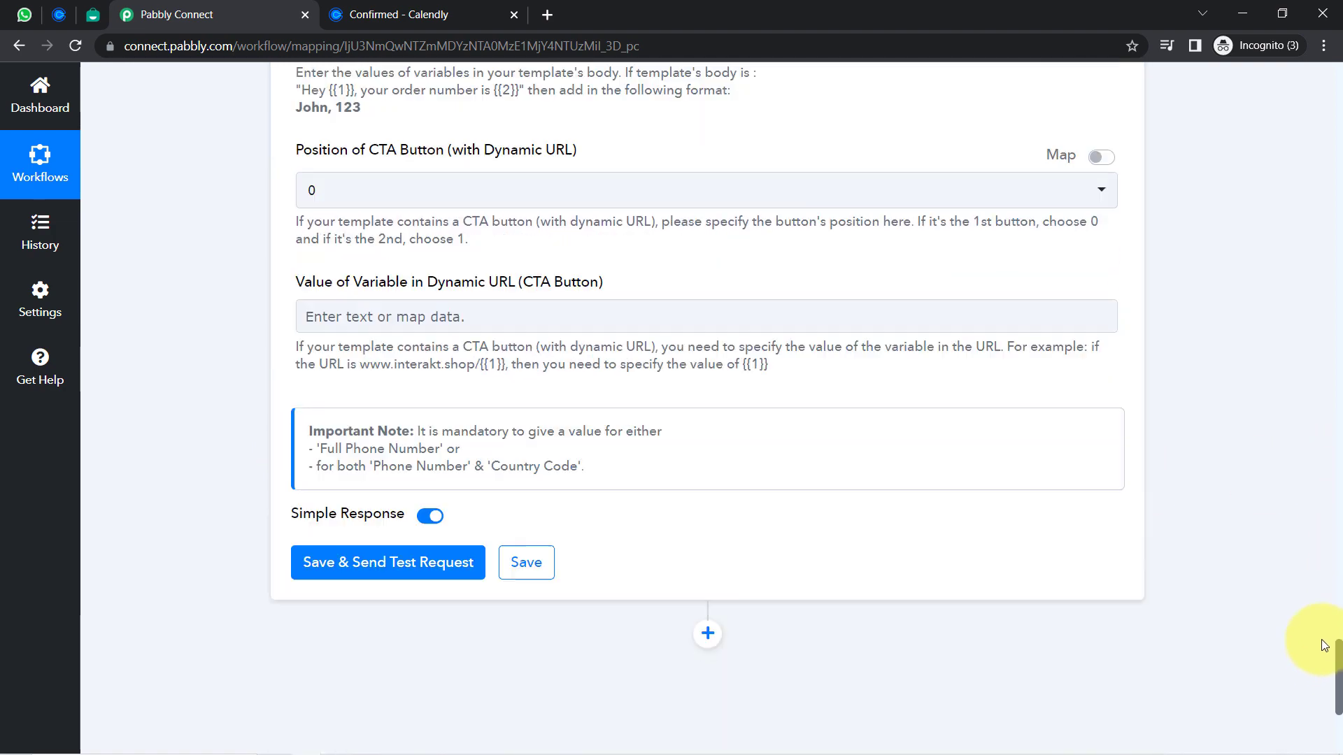
scroll(1321, 629, "up", 12)
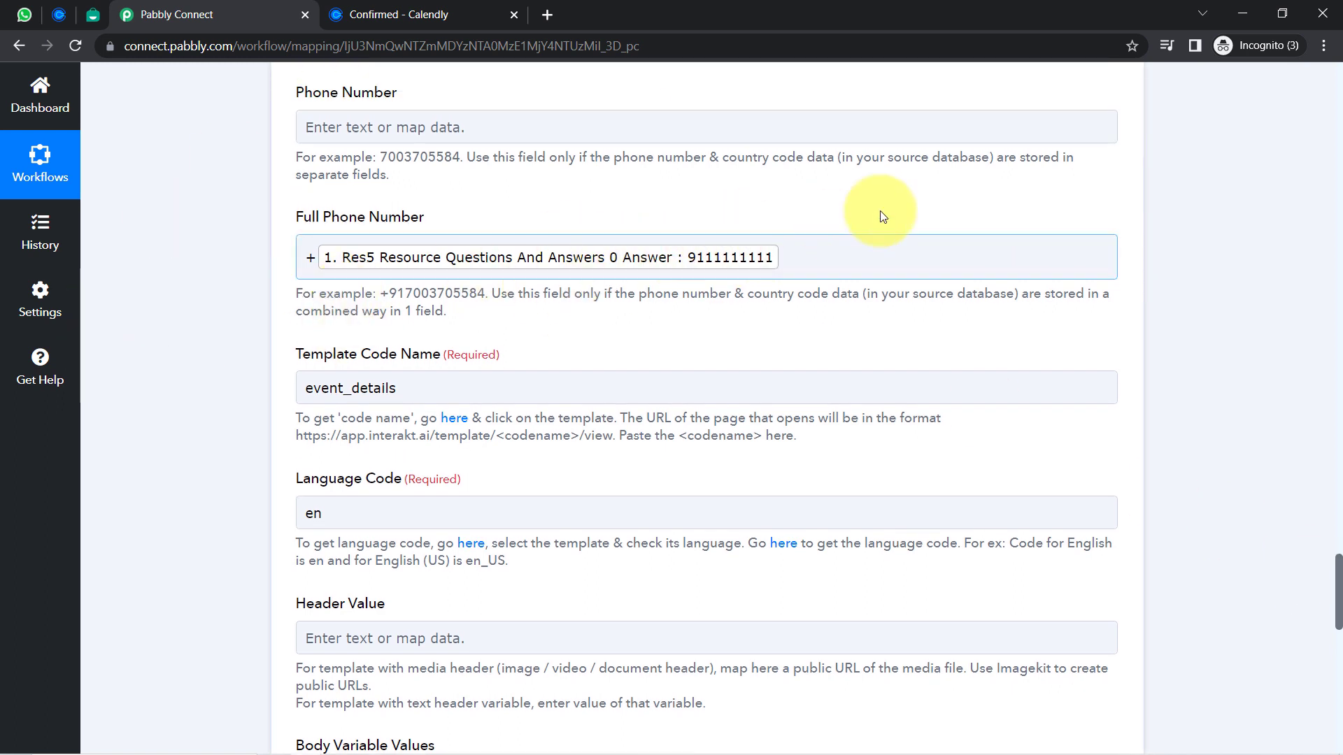
left_click(763, 252)
left_click(797, 256)
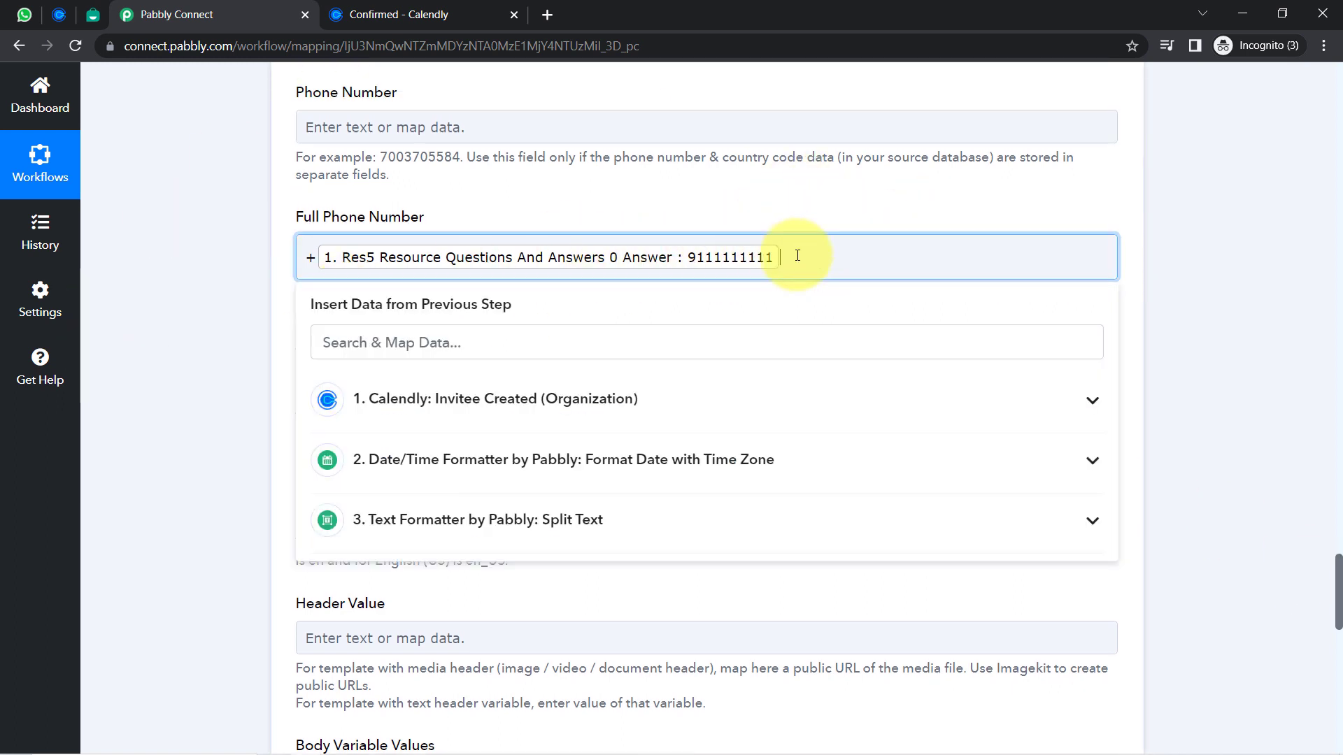
key("BackSpace")
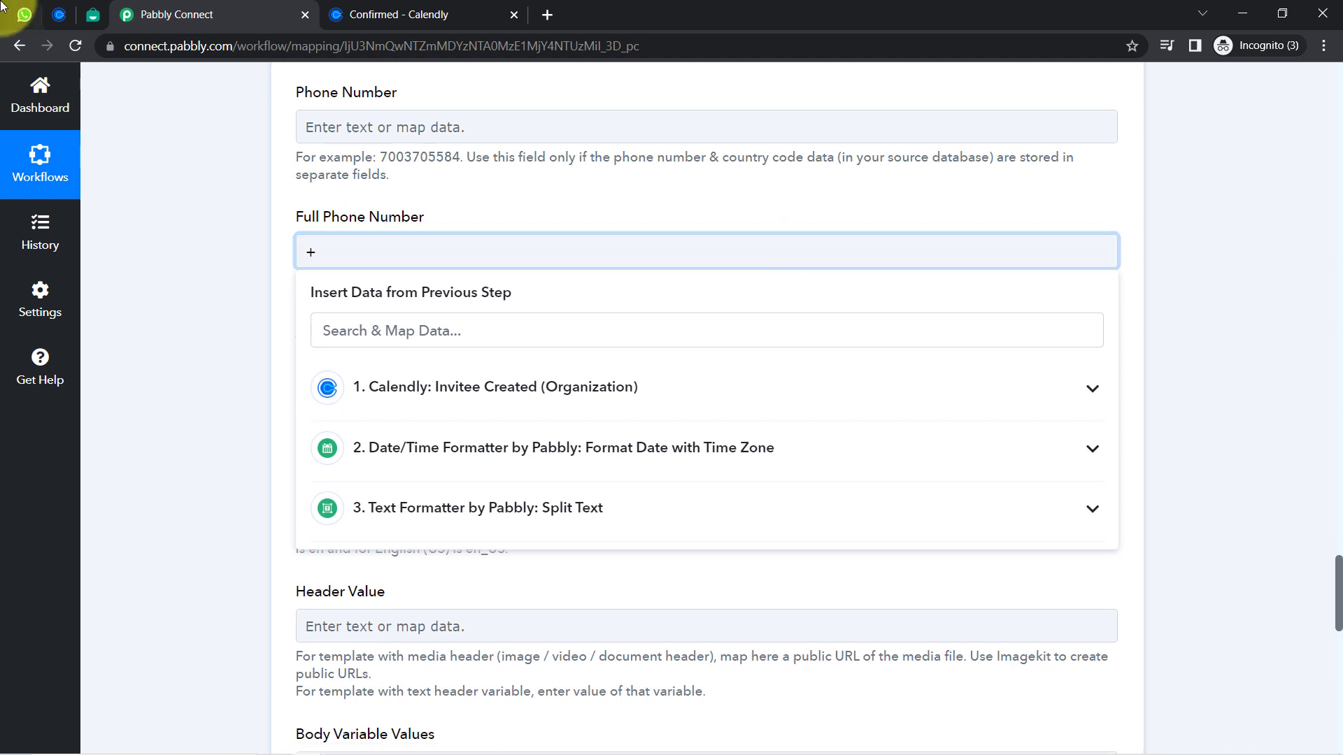
left_click(25, 14)
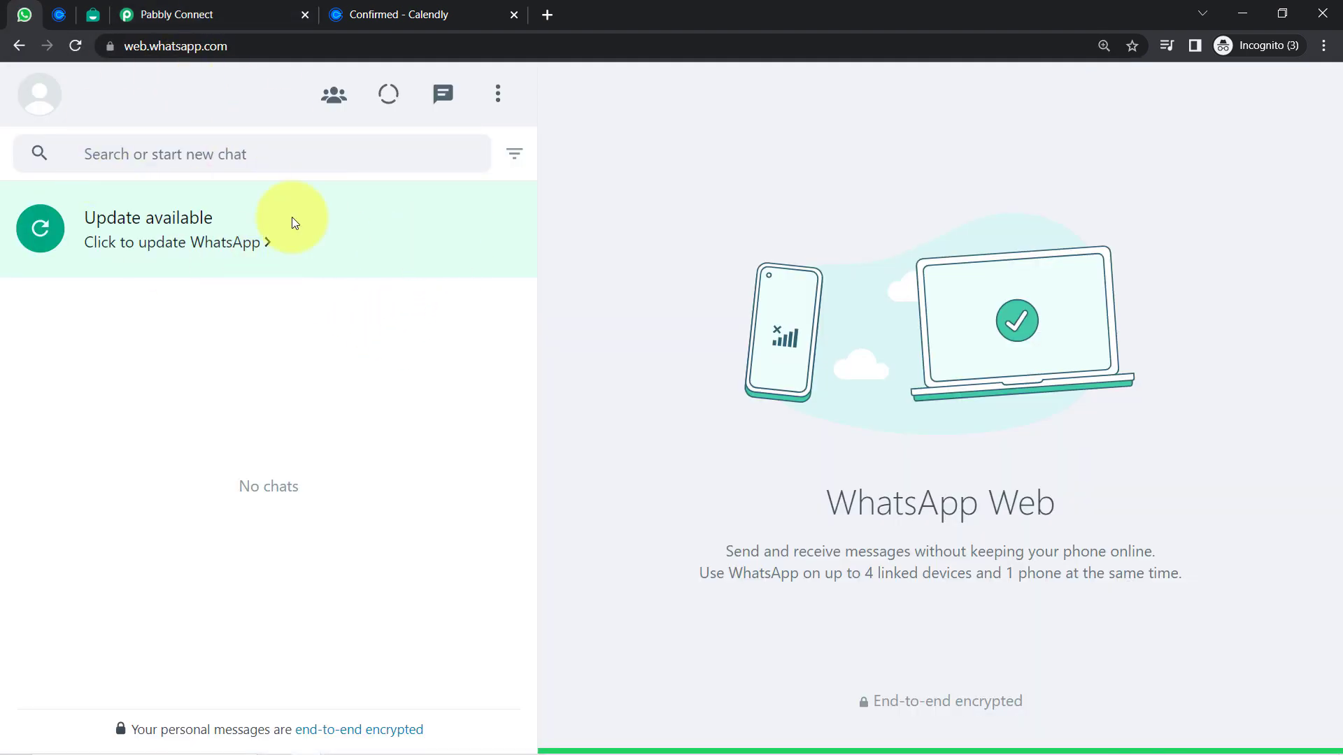
left_click(168, 14)
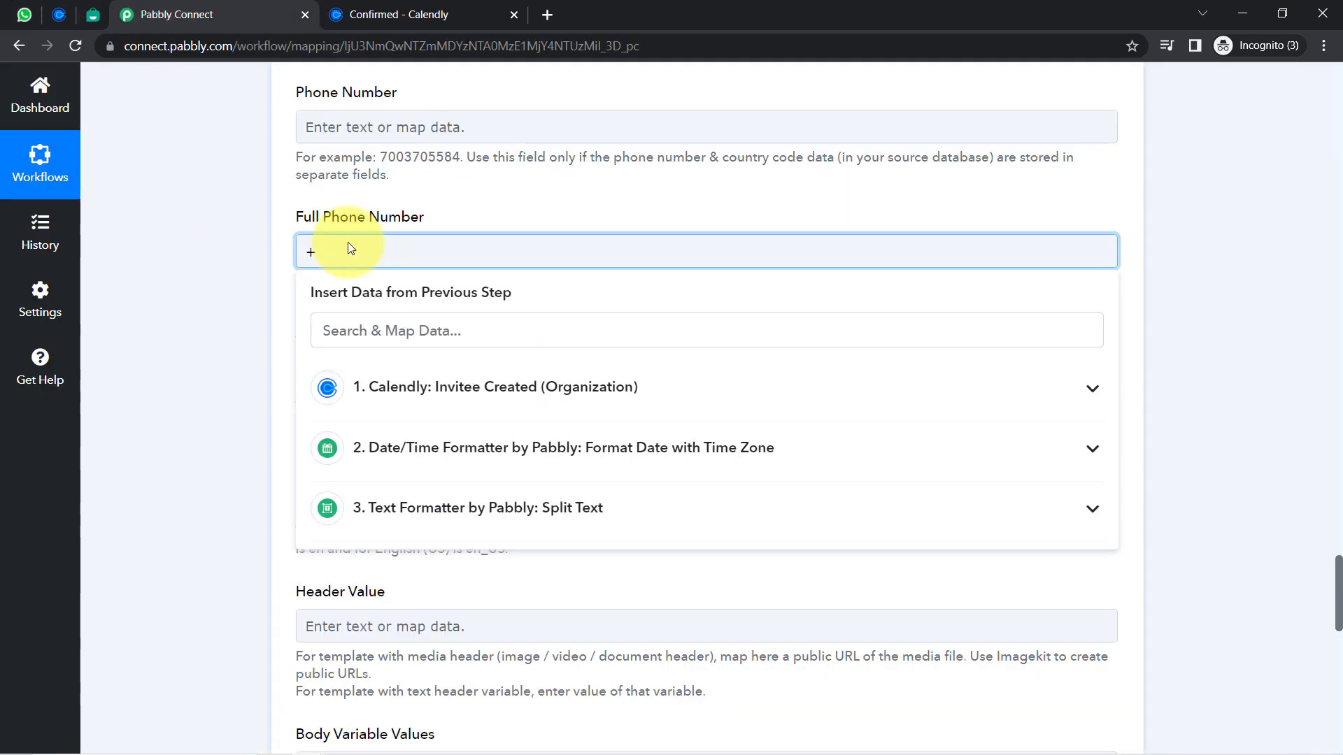
scroll(350, 248, "down", 10)
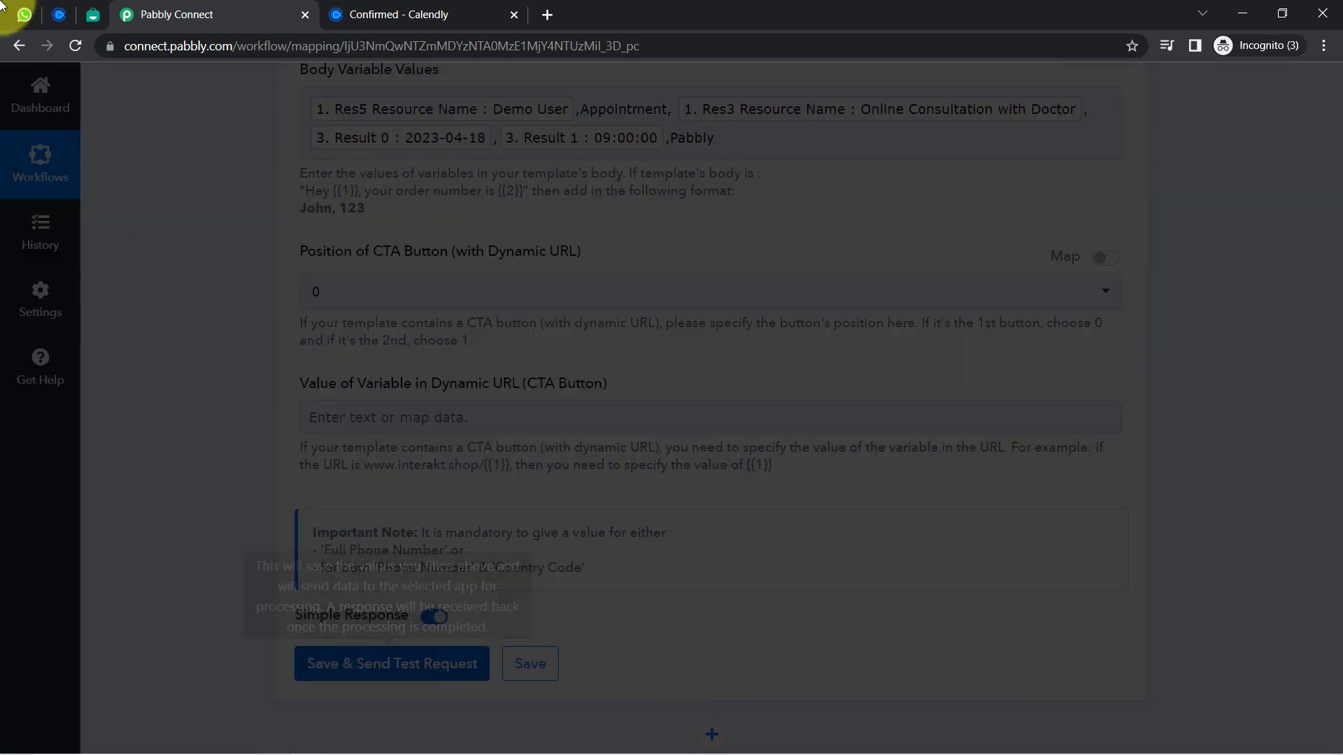
Compare Interakt's Response Received with a reloaded WhatsApp Web, which still shows no message
left_click(26, 16)
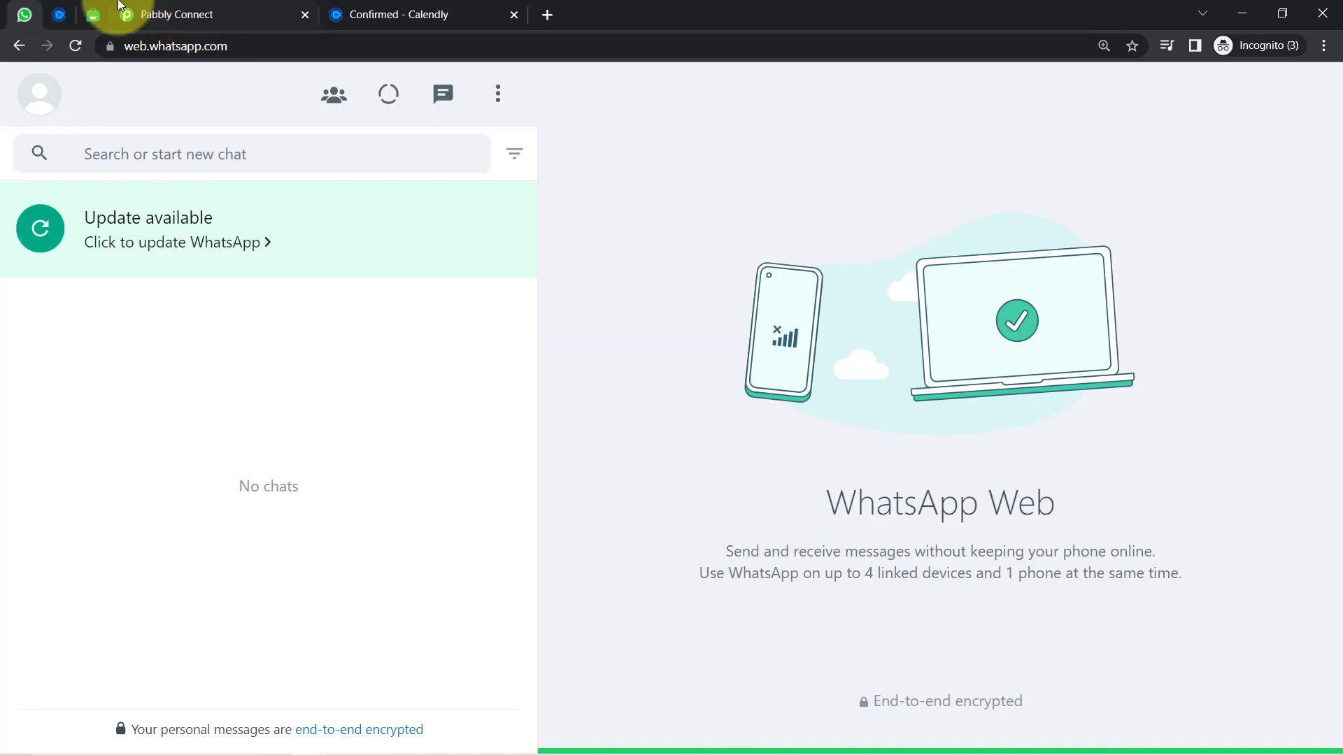
left_click(157, 19)
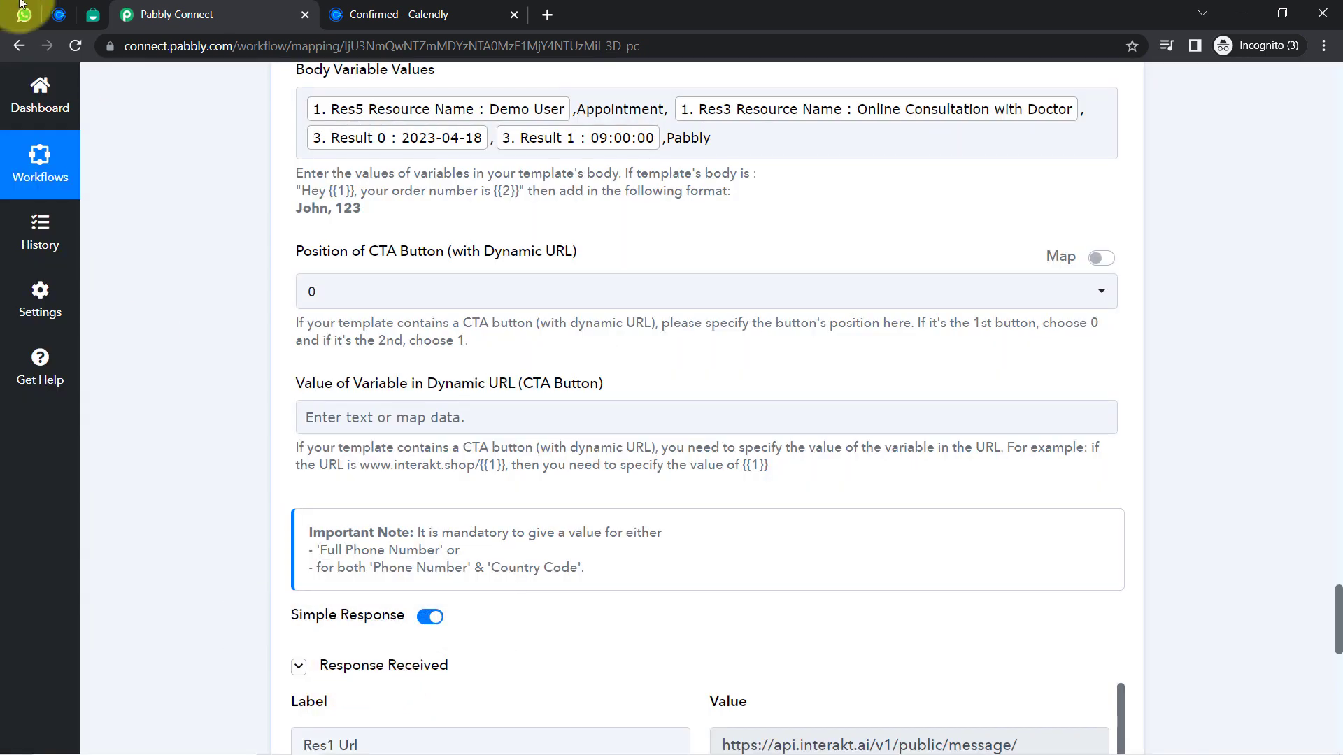
left_click(23, 14)
left_click(73, 46)
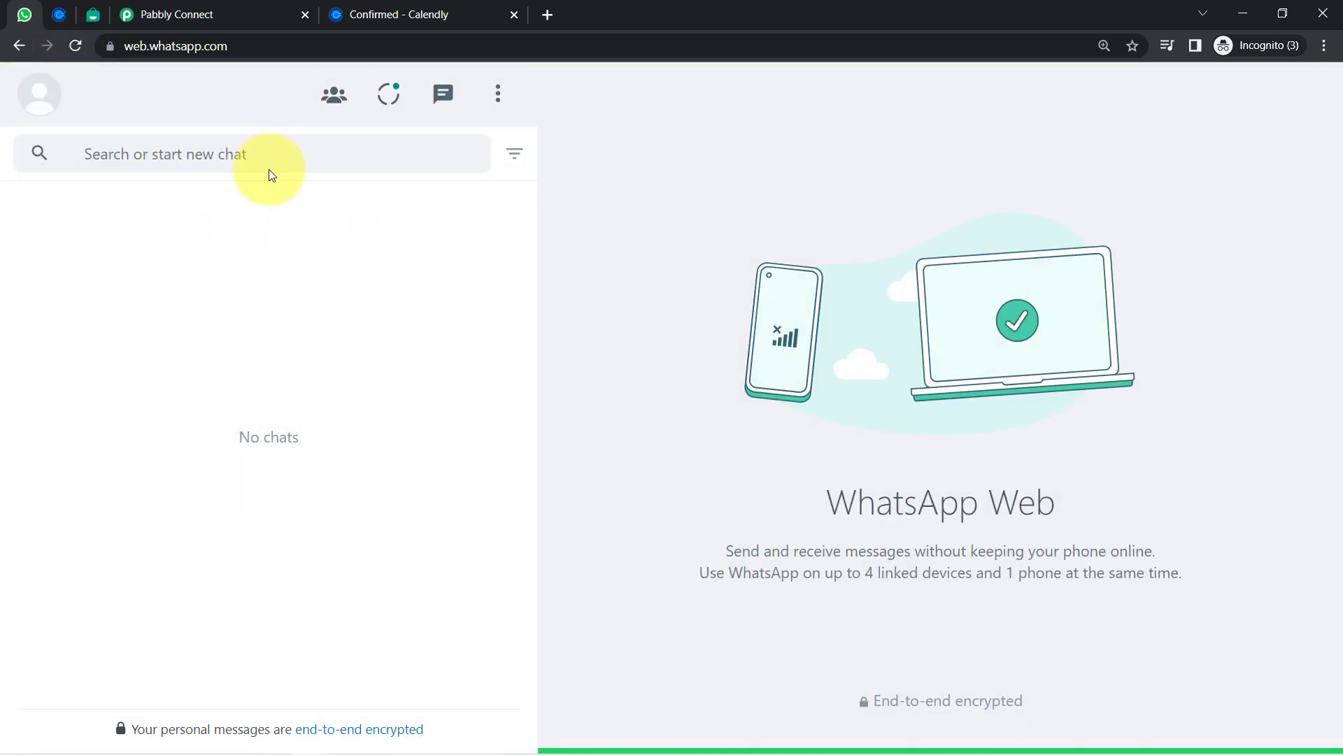
left_click(200, 16)
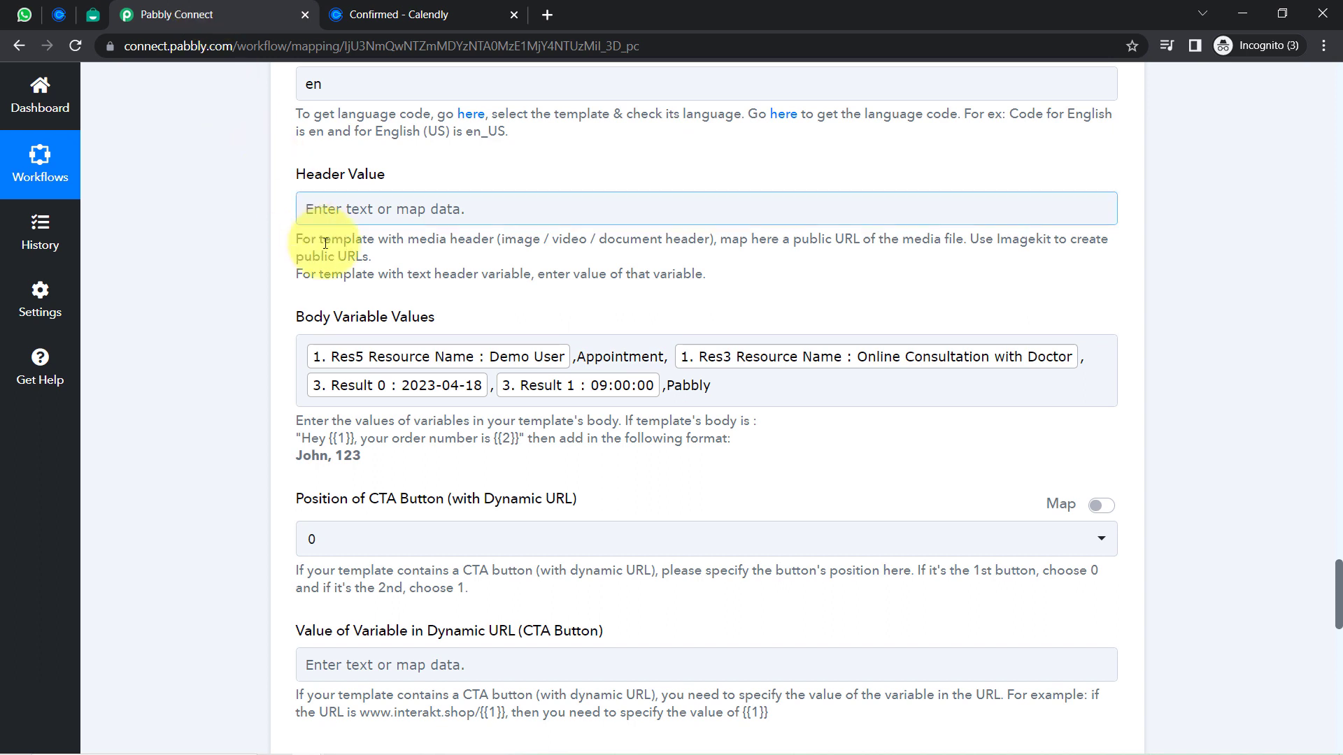
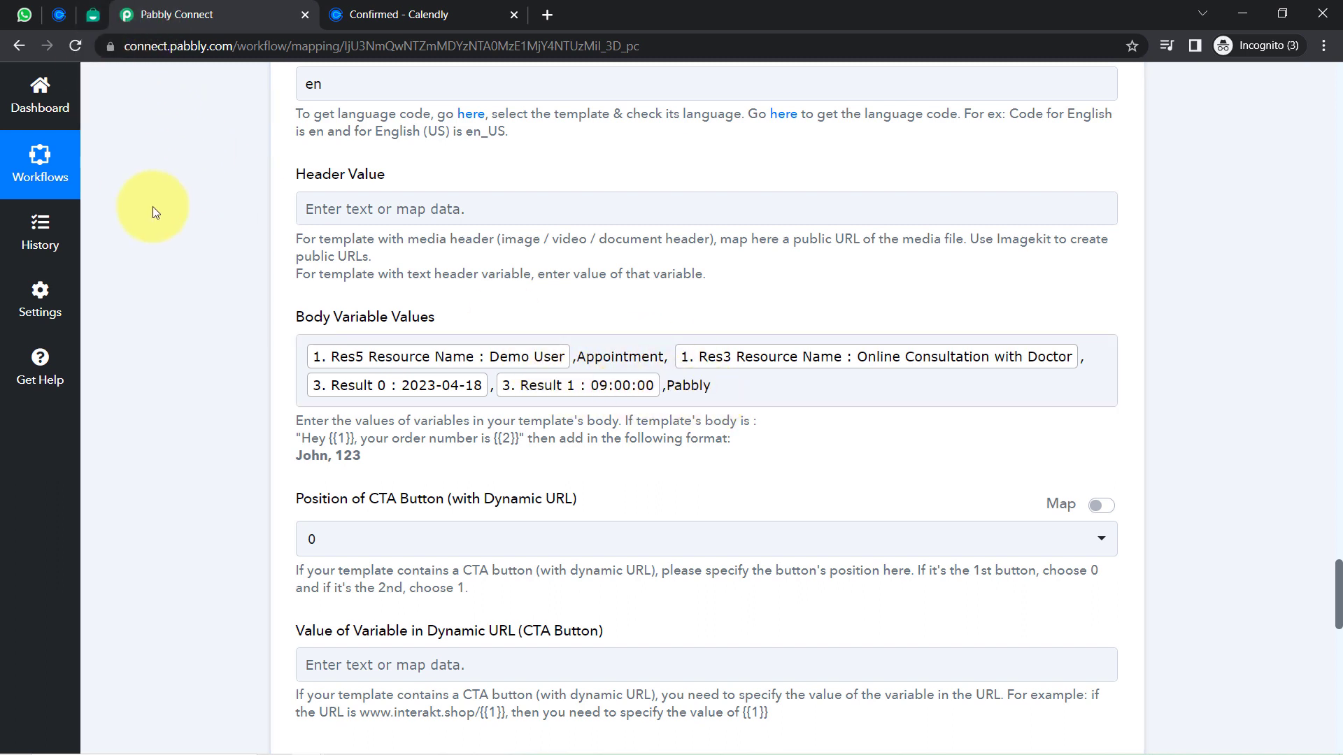
Check the template's {{6}} placeholder and insert 'Appointment,' before Pabbly in Body Variable Values
left_click(91, 12)
left_click(532, 515)
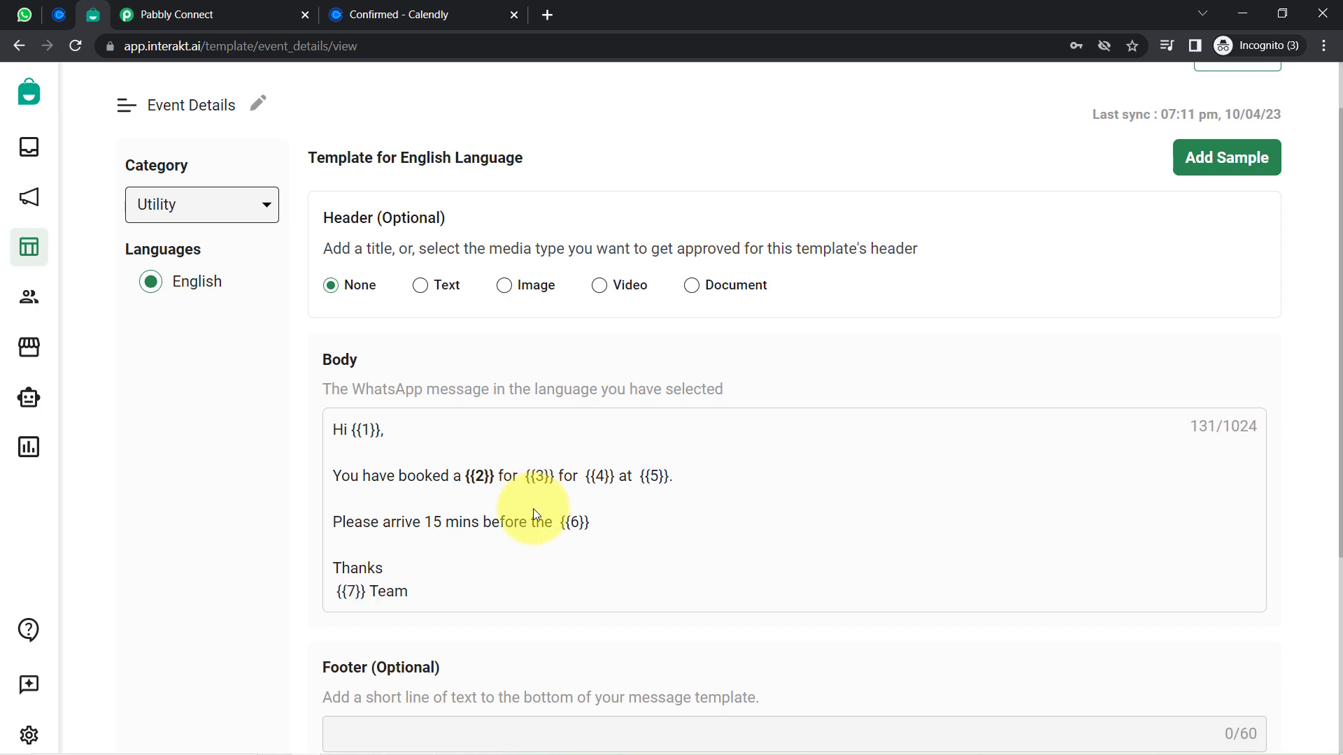
left_click_drag(545, 522, 613, 518)
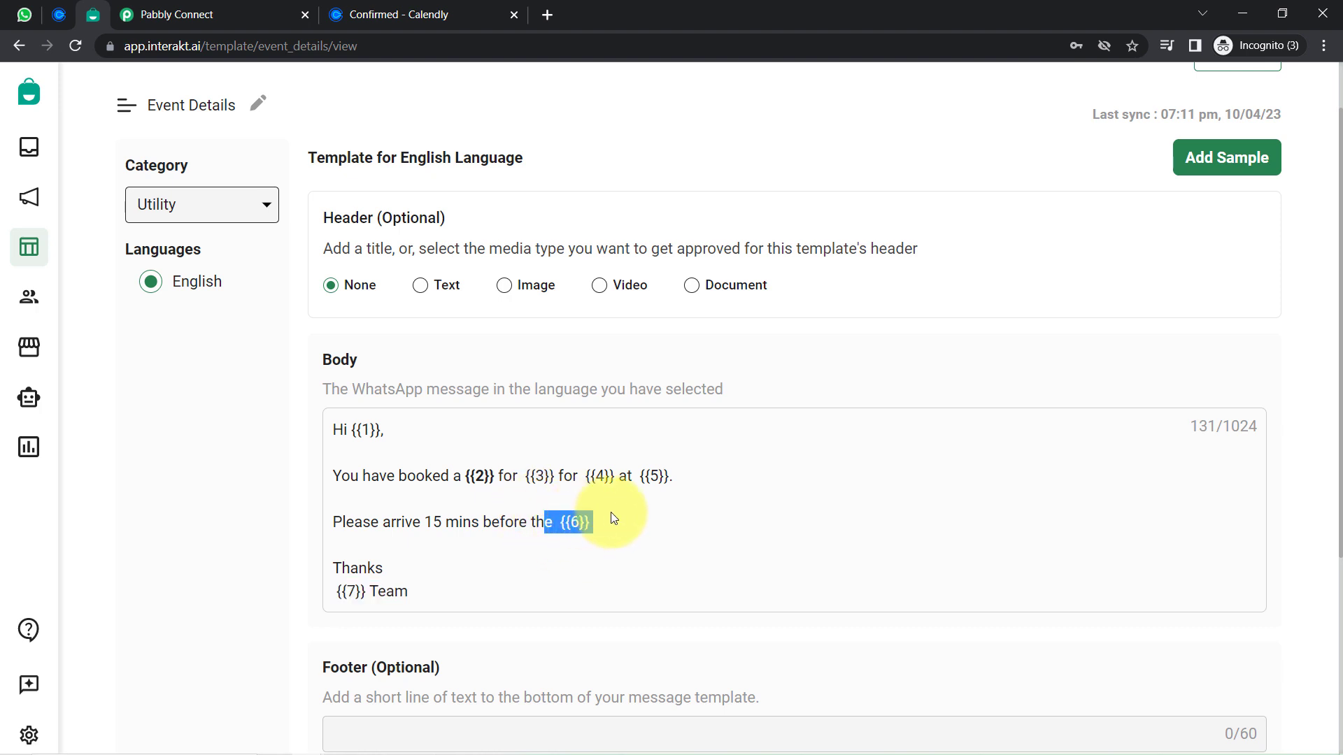
left_click(574, 523)
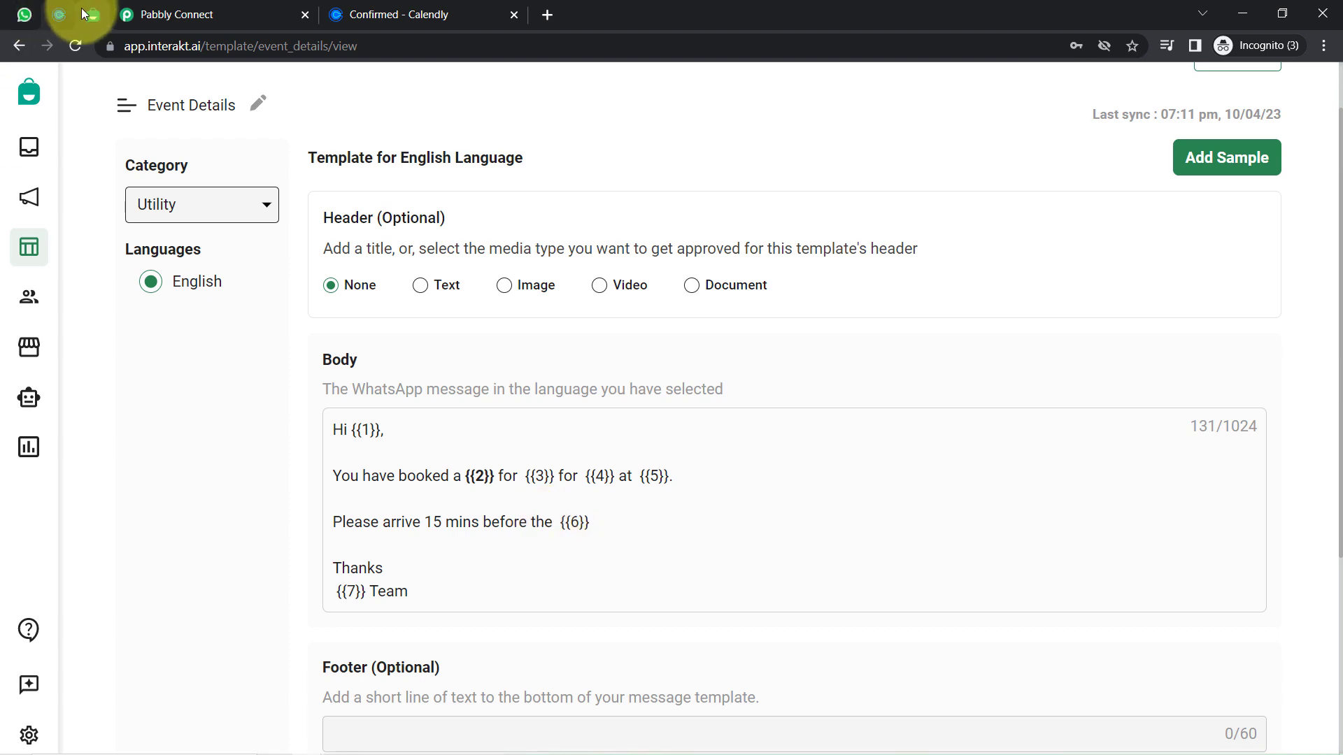
left_click(166, 5)
left_click(663, 397)
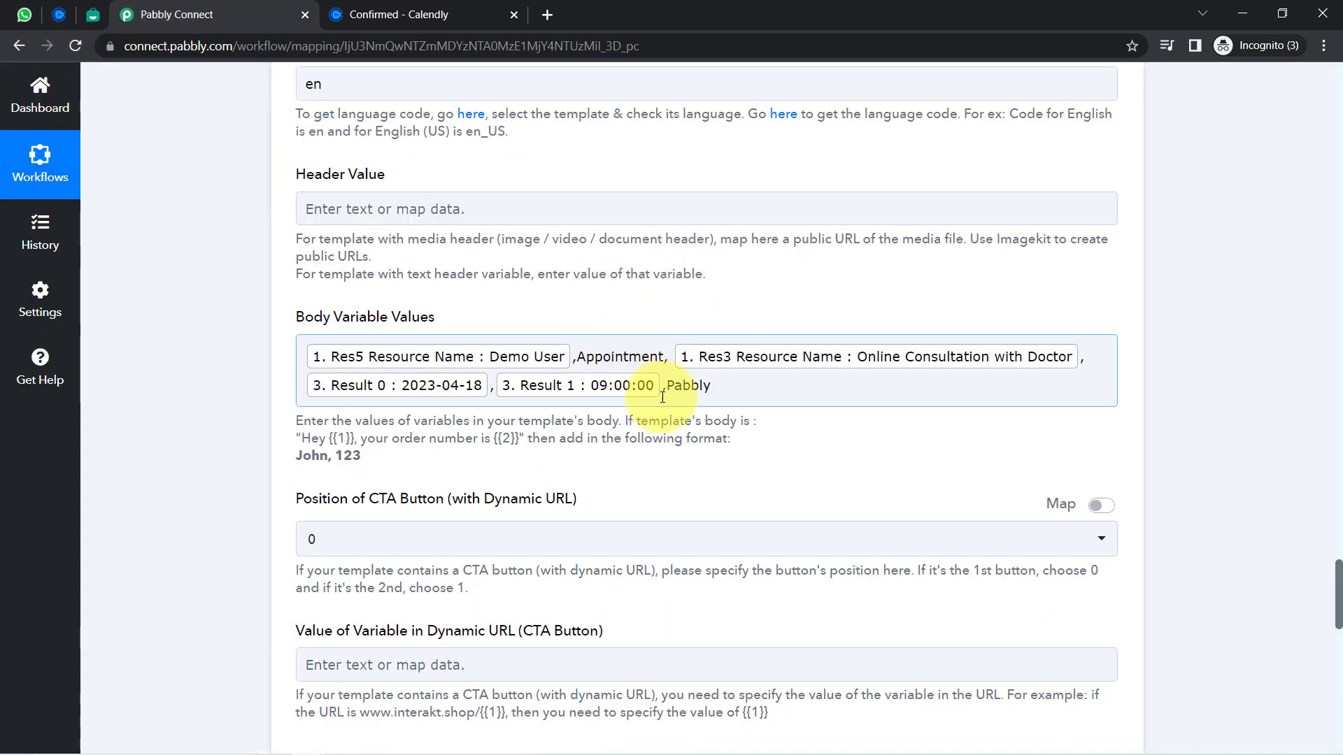
left_click(661, 385)
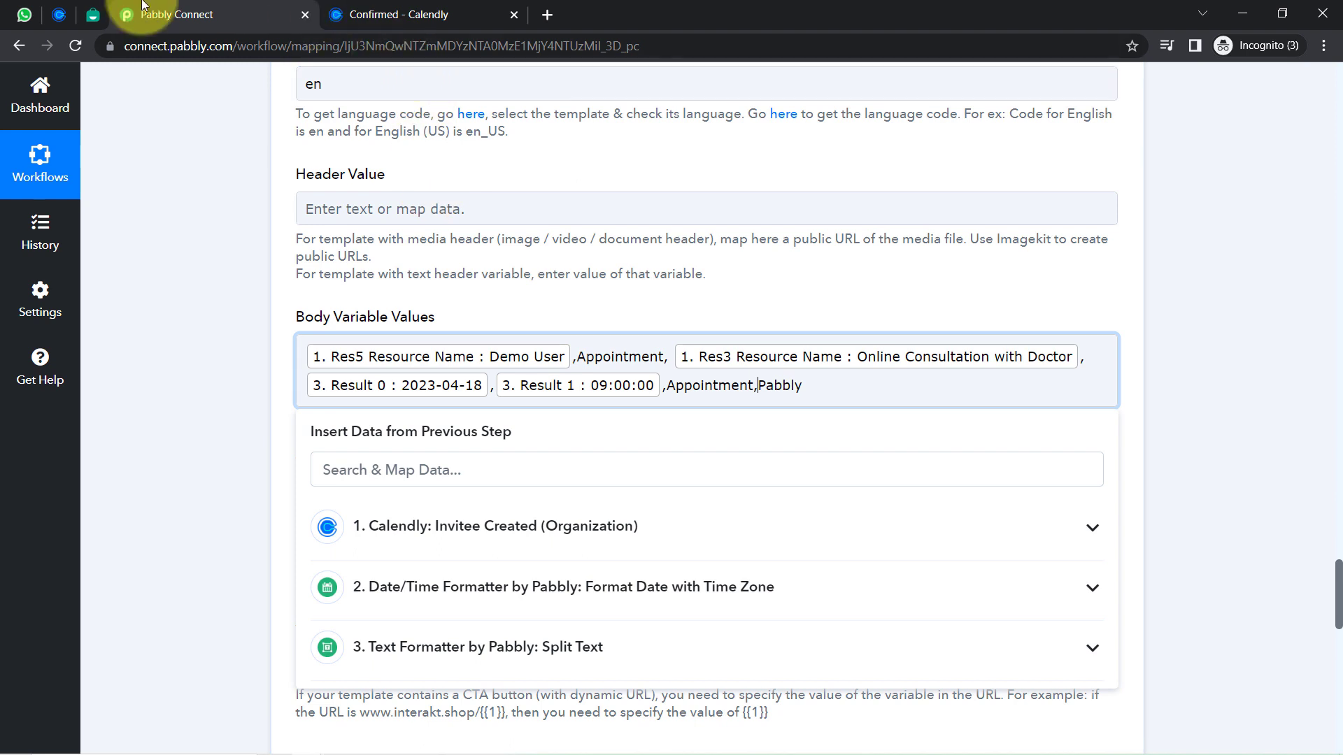
double_click(731, 386)
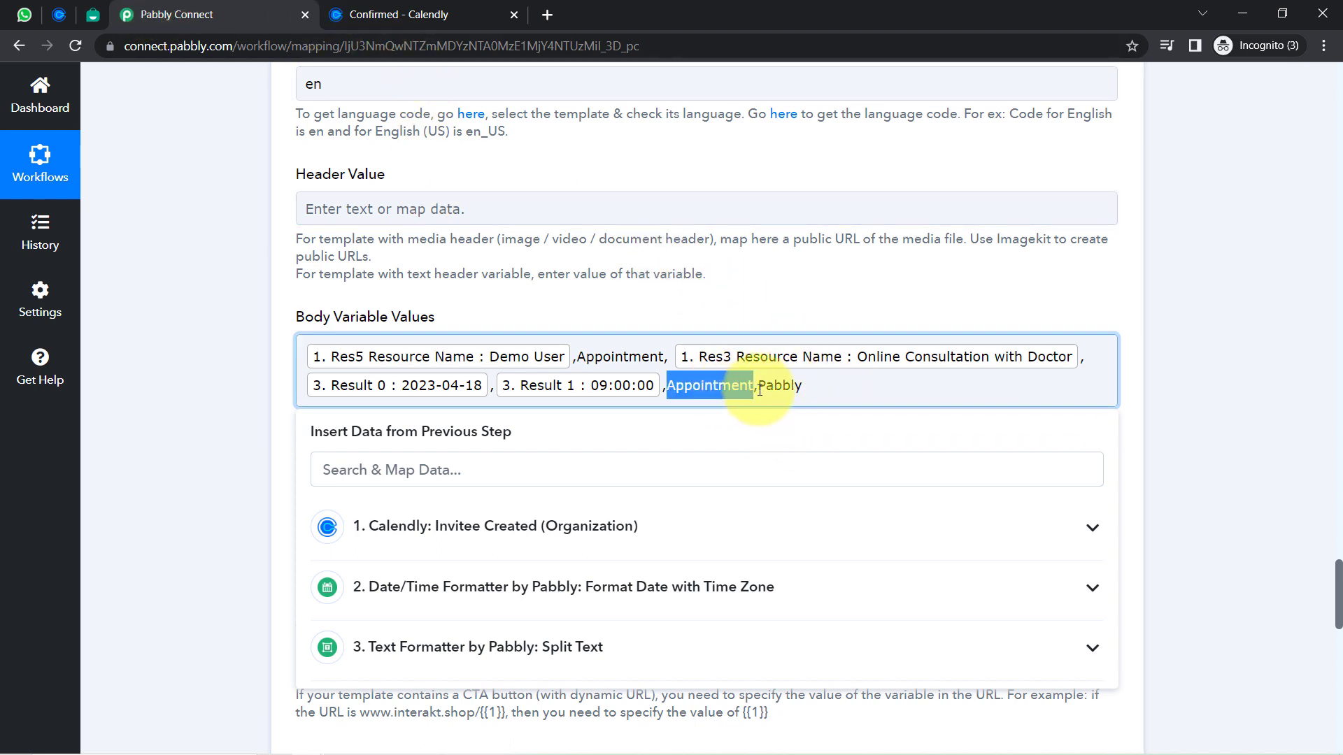
double_click(780, 385)
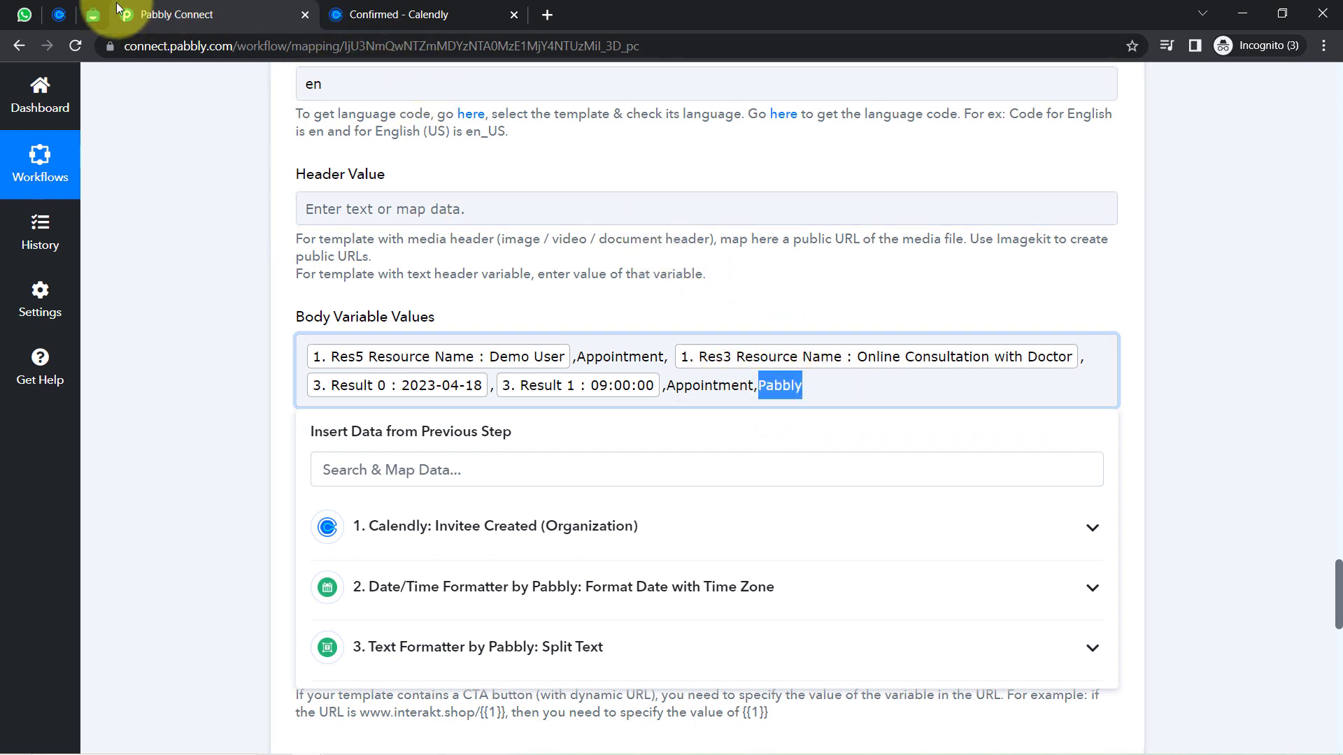
Recheck the template's {{6}} arrival reminder, then save the Interakt step and send a test request
left_click(93, 14)
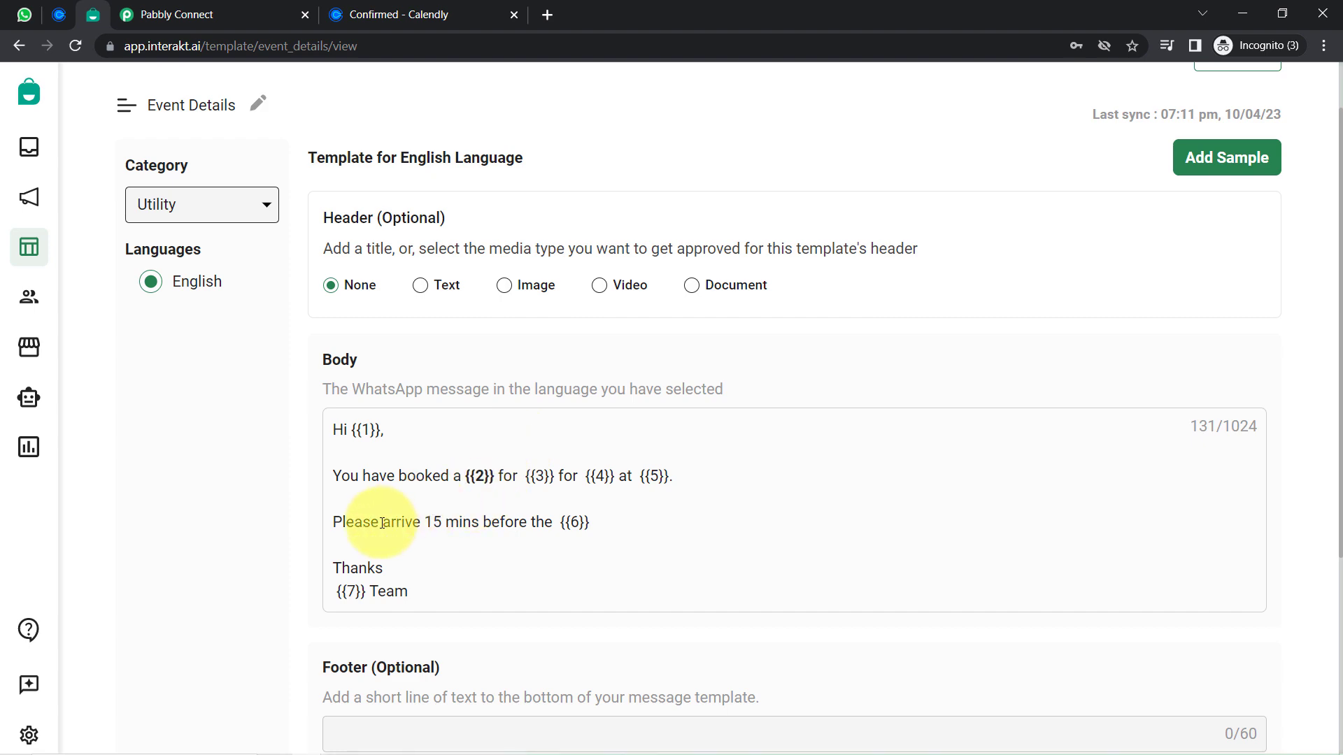
left_click_drag(383, 522, 587, 521)
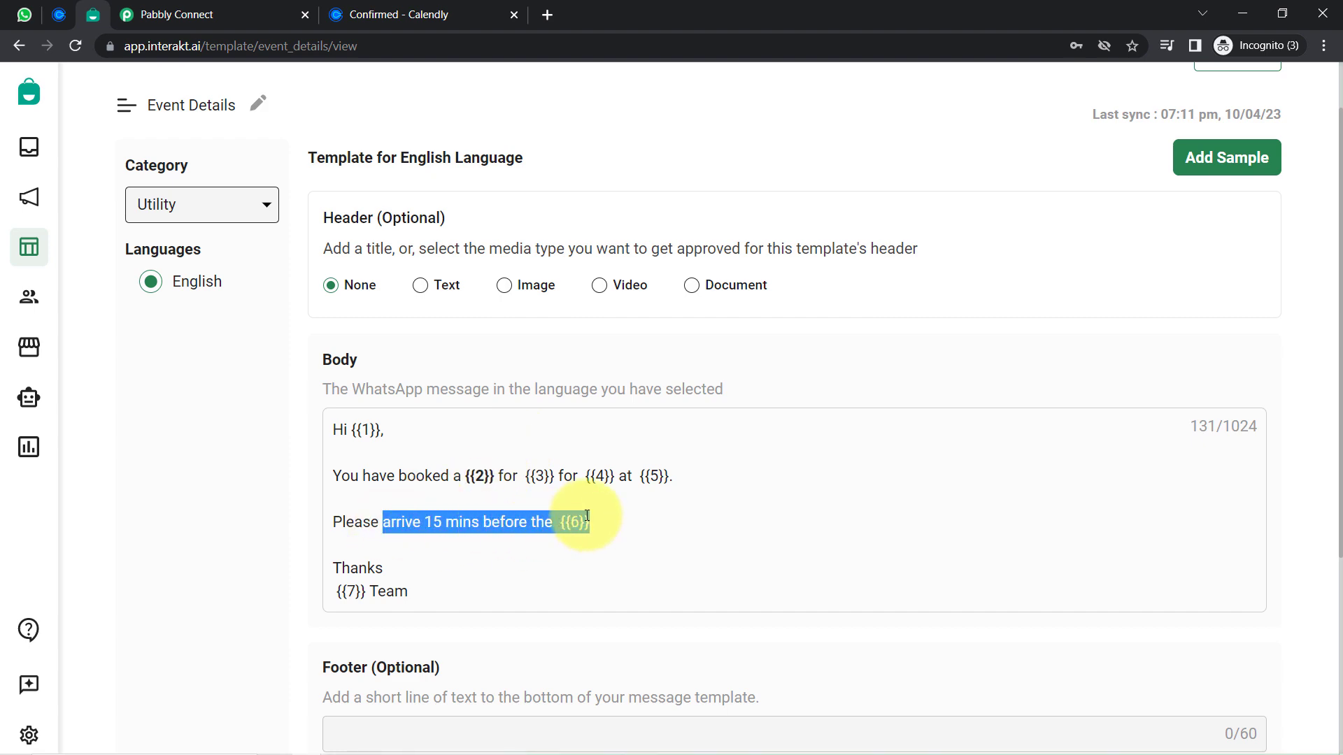
left_click(175, 14)
left_click(244, 426)
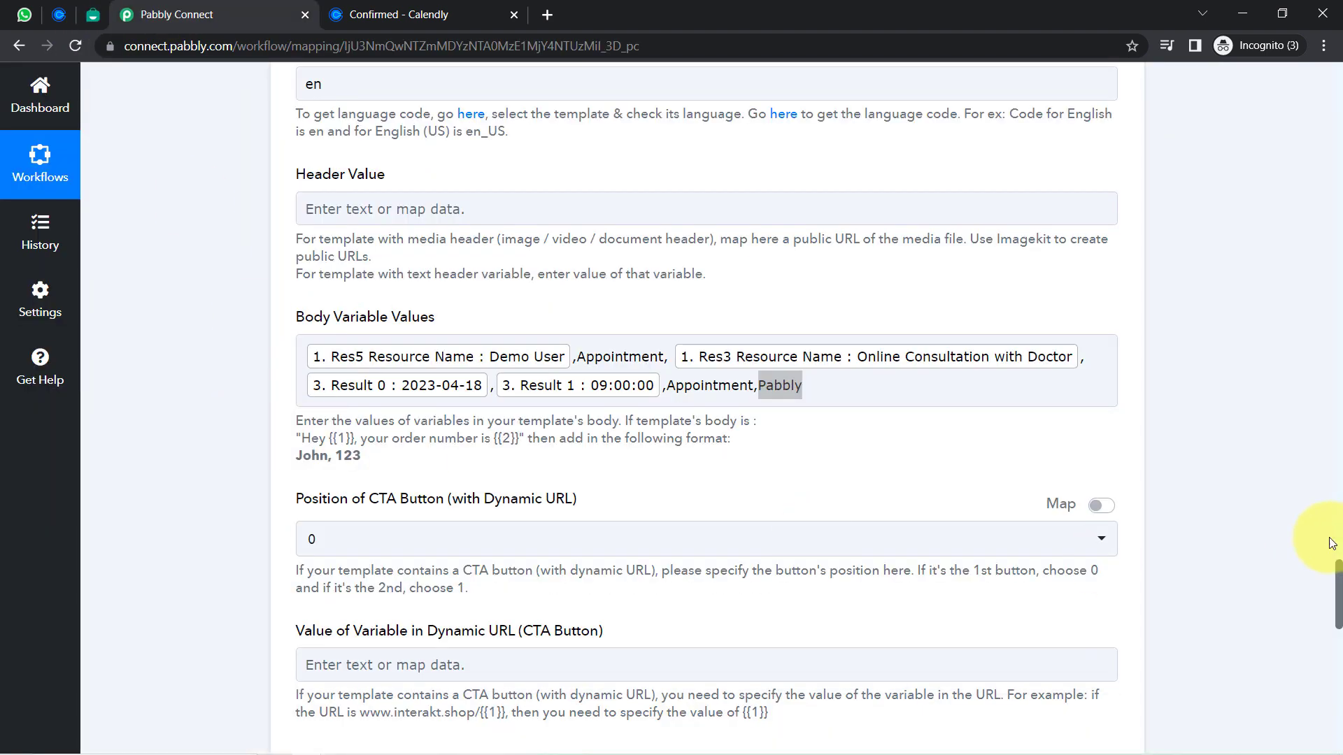
left_click_drag(1338, 595, 1333, 635)
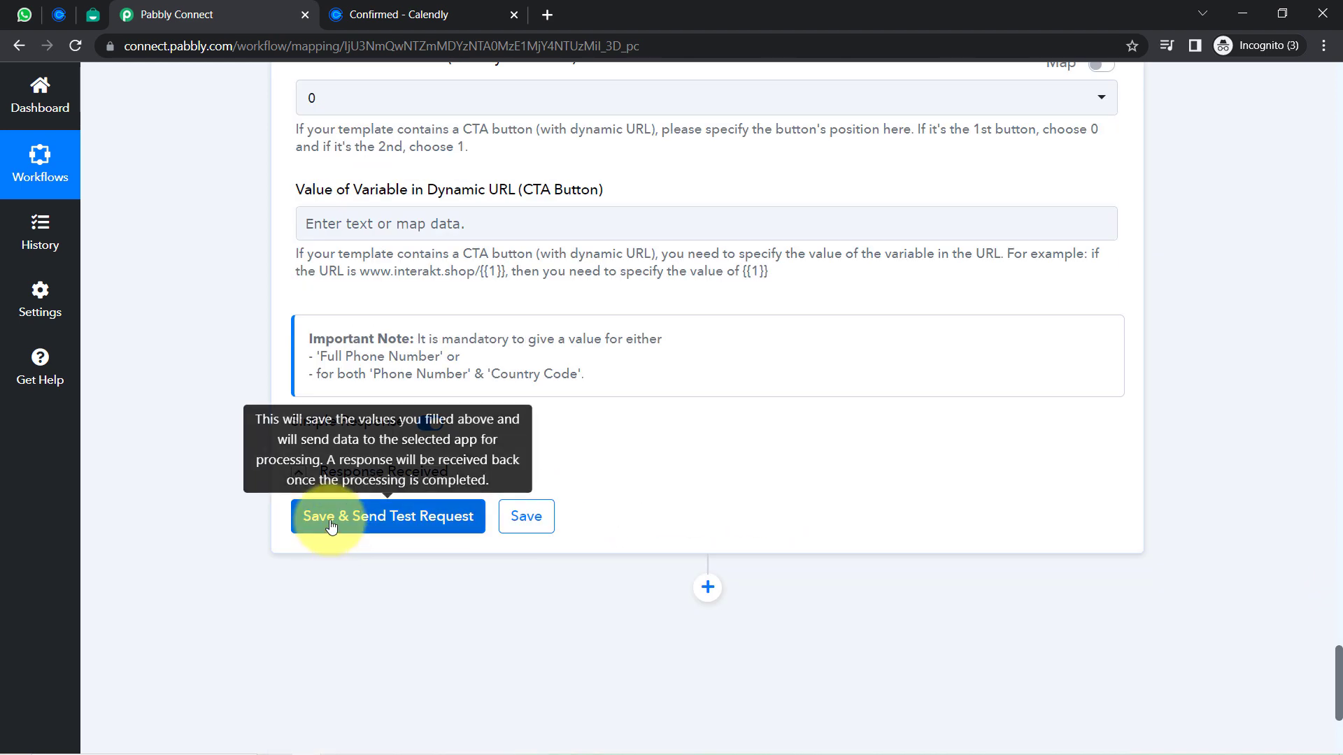
left_click(330, 521)
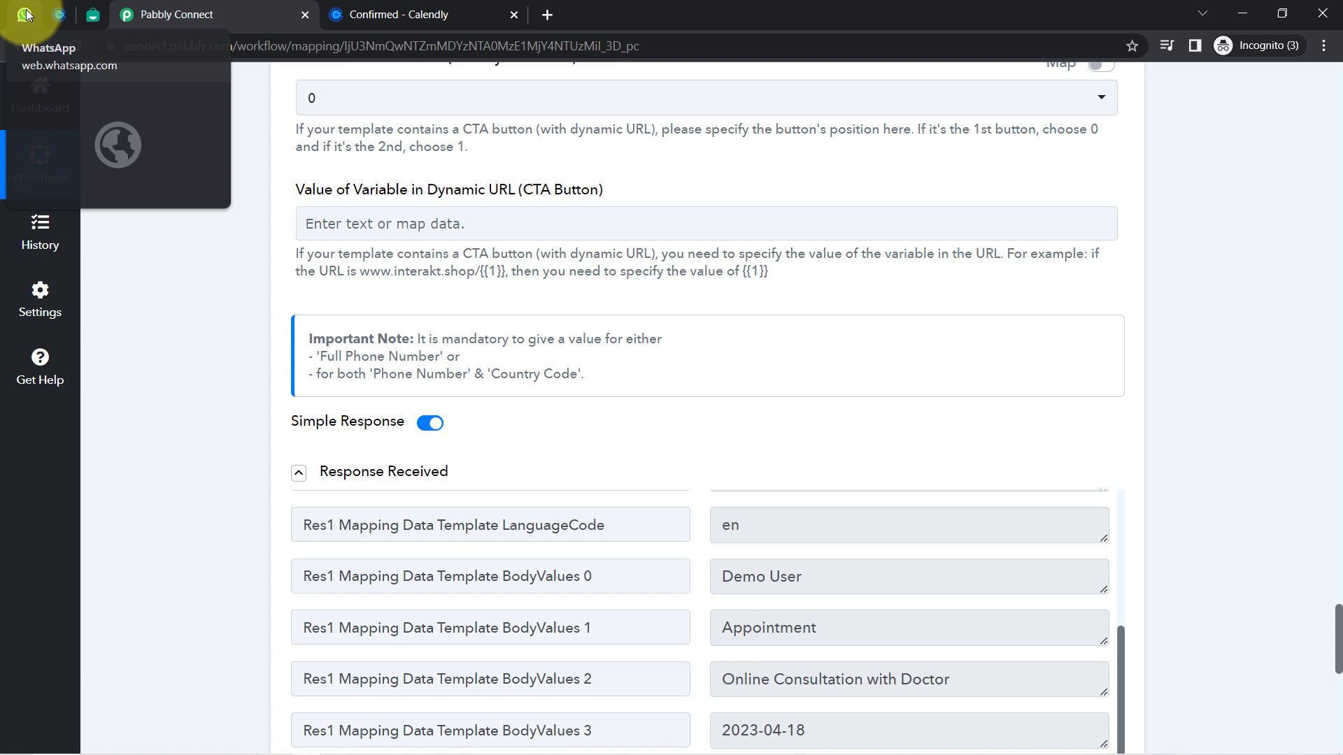
left_click(26, 14)
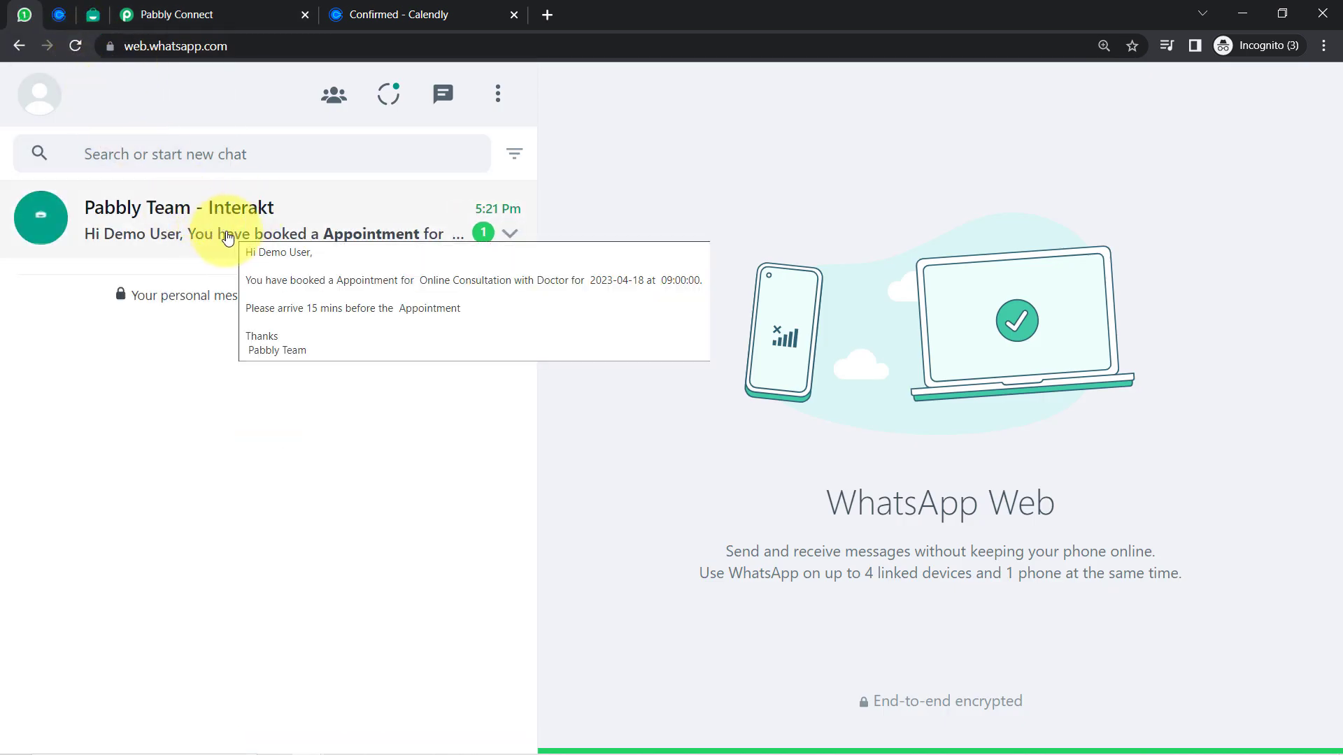
Review the Pabbly Team - Interakt message: recipient name, booked appointment sentence and Appointment arrival reminder
left_click(343, 230)
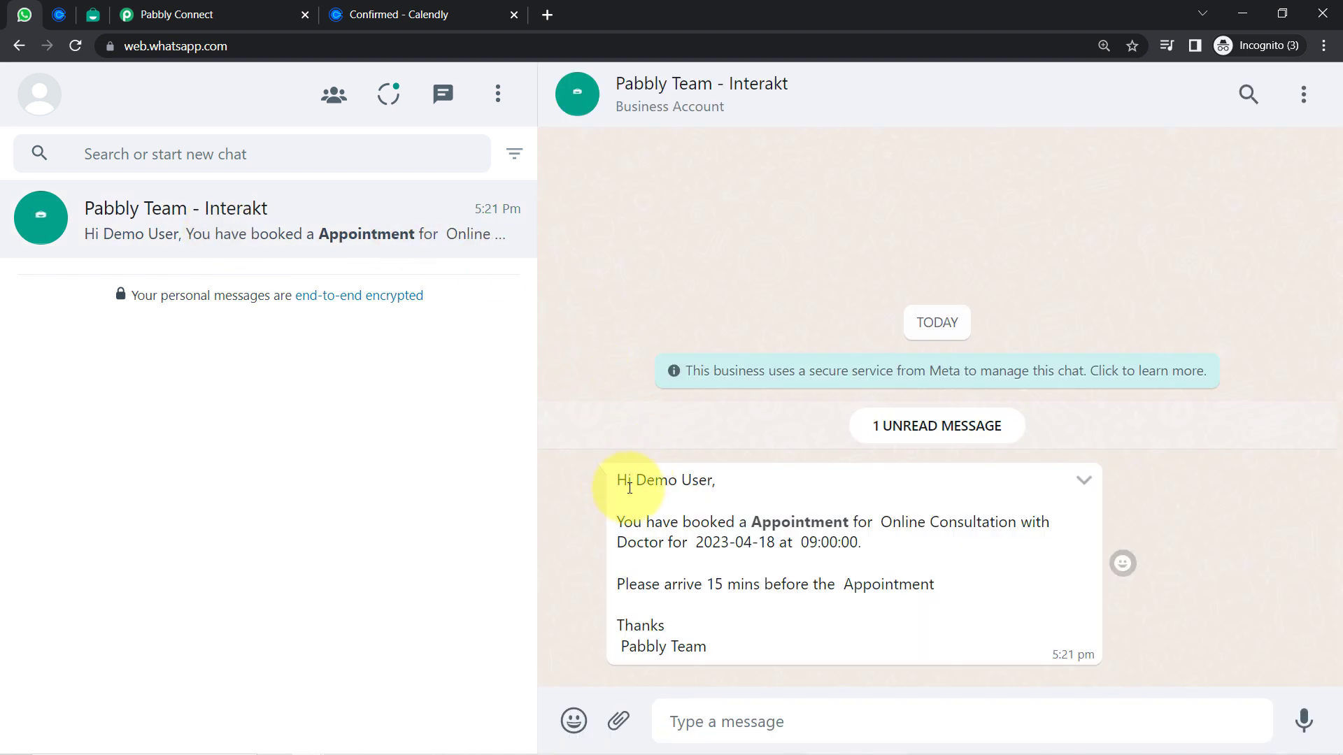
left_click_drag(637, 480, 727, 478)
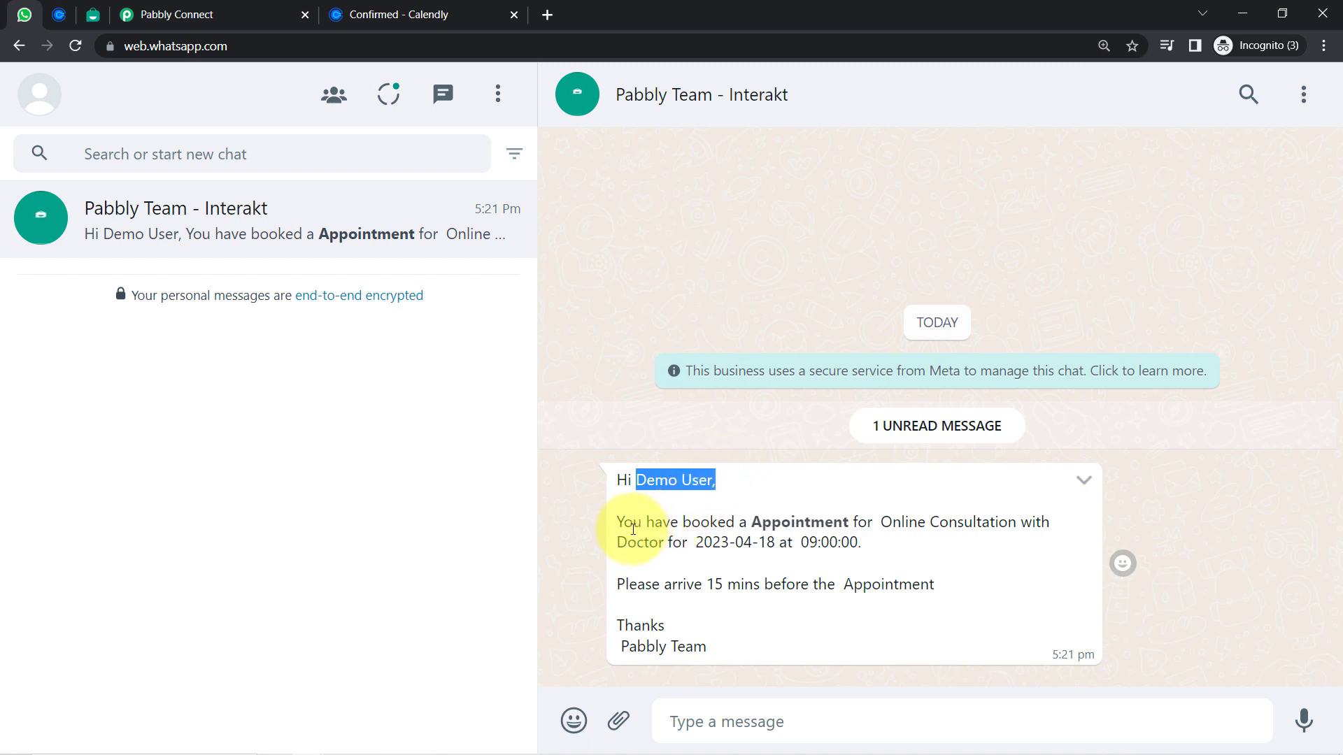
left_click_drag(633, 523, 857, 543)
left_click_drag(744, 585, 929, 584)
left_click(640, 645)
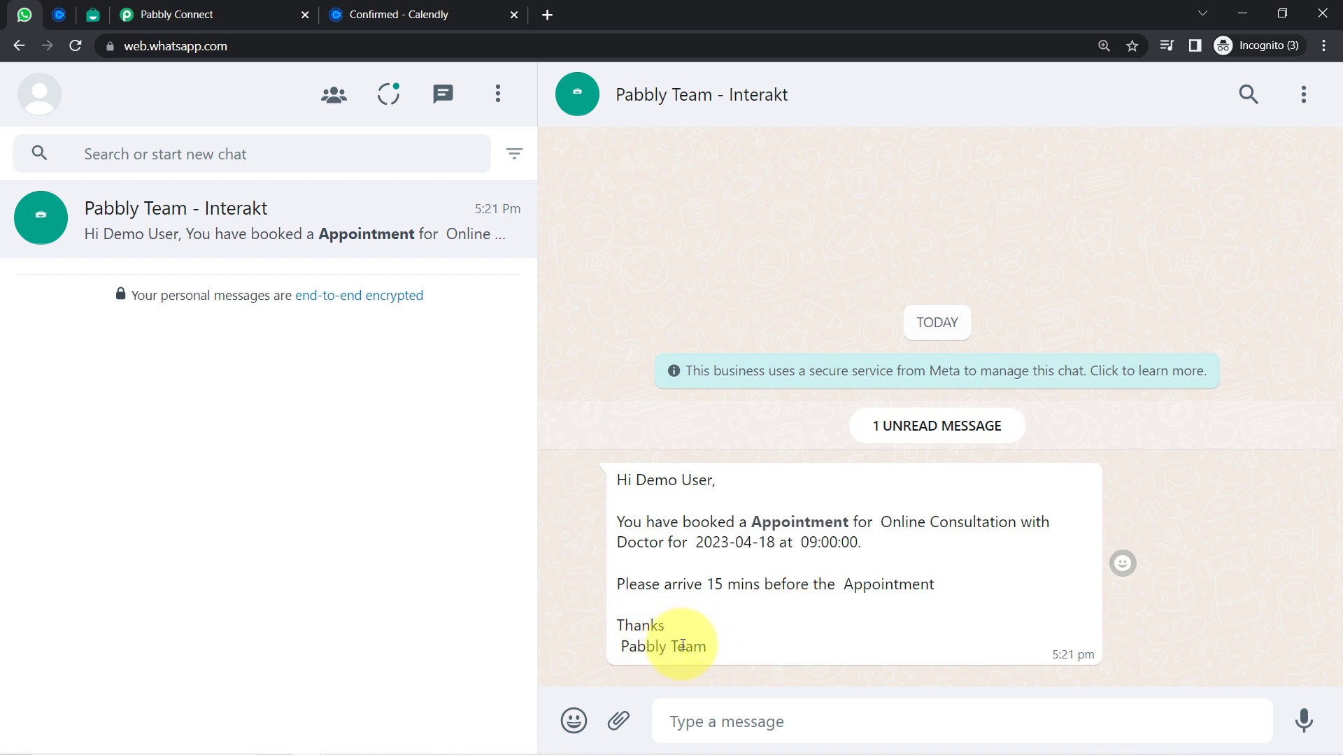
left_click_drag(635, 480, 720, 665)
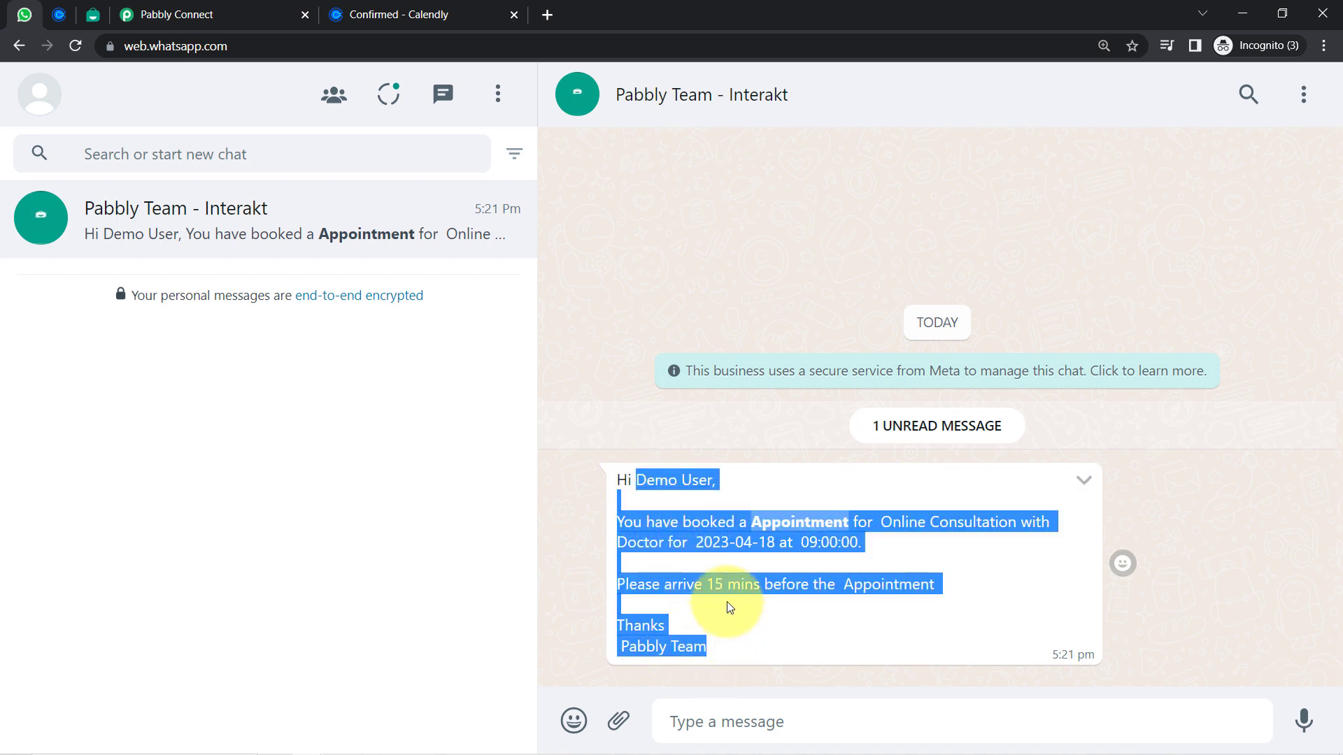
left_click(59, 15)
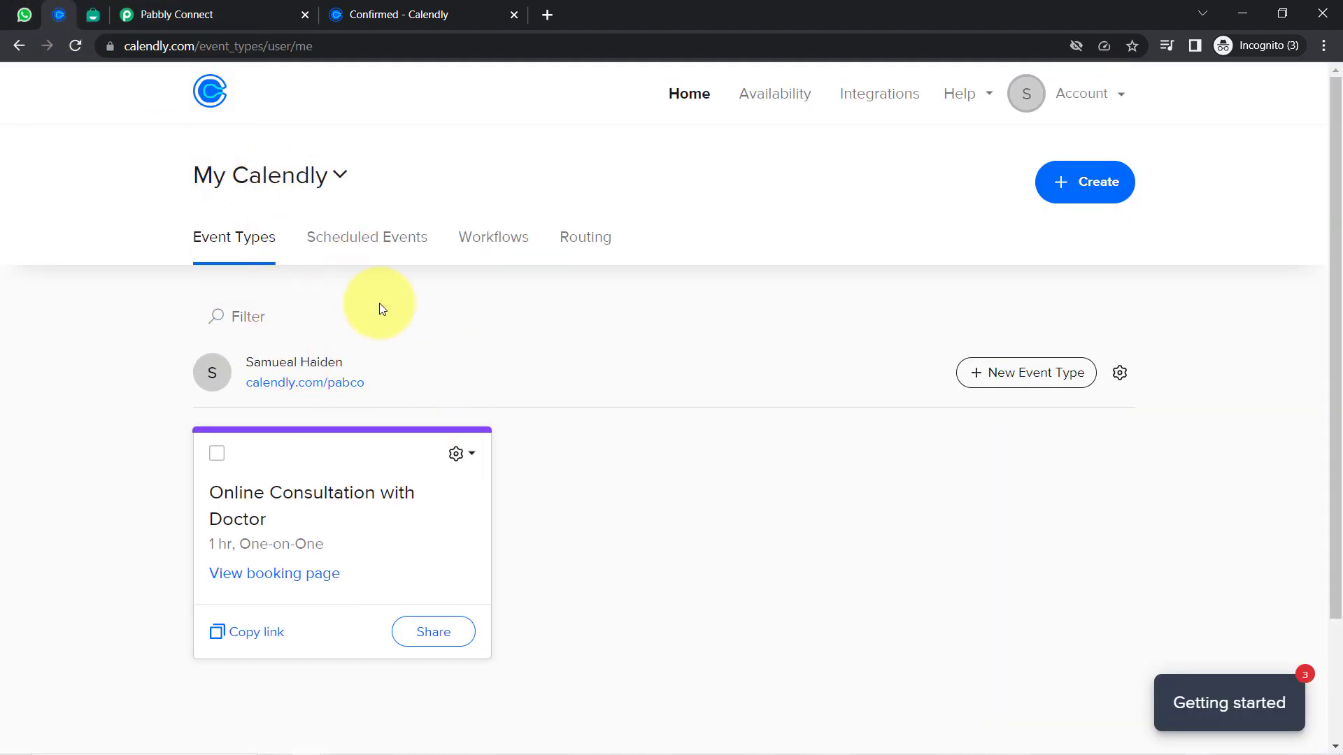
Collapse the Calendly trigger, Date/Time Formatter, Text Formatter and Interakt WhatsApp step cards into a compact outline
left_click(207, 8)
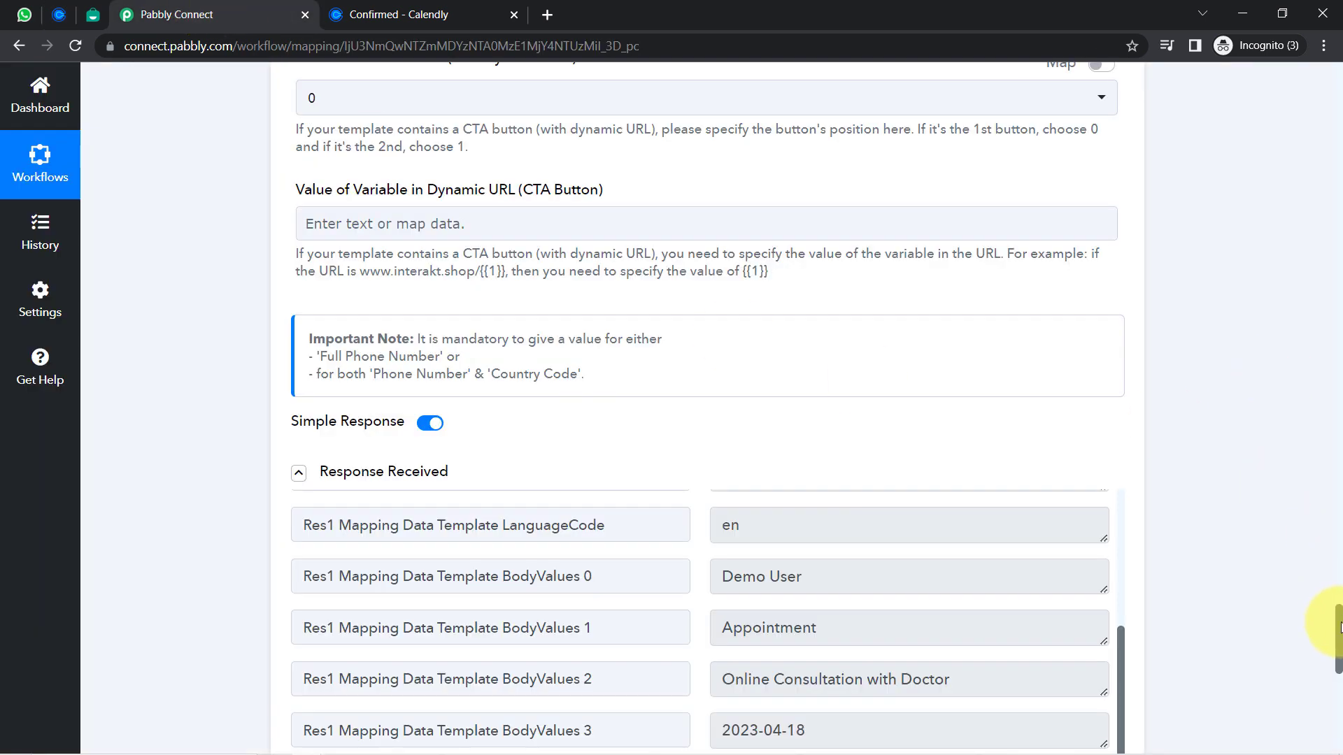
left_click_drag(1340, 626, 1321, 61)
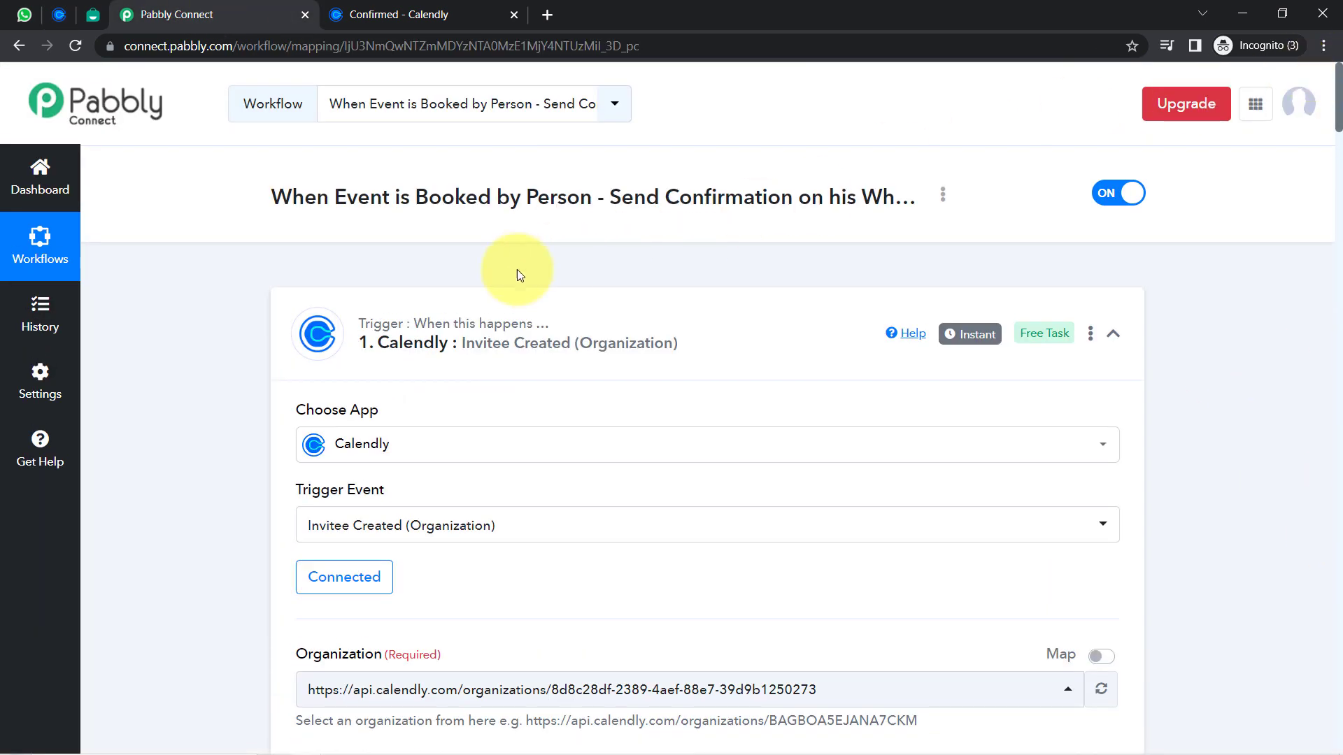
left_click(392, 343)
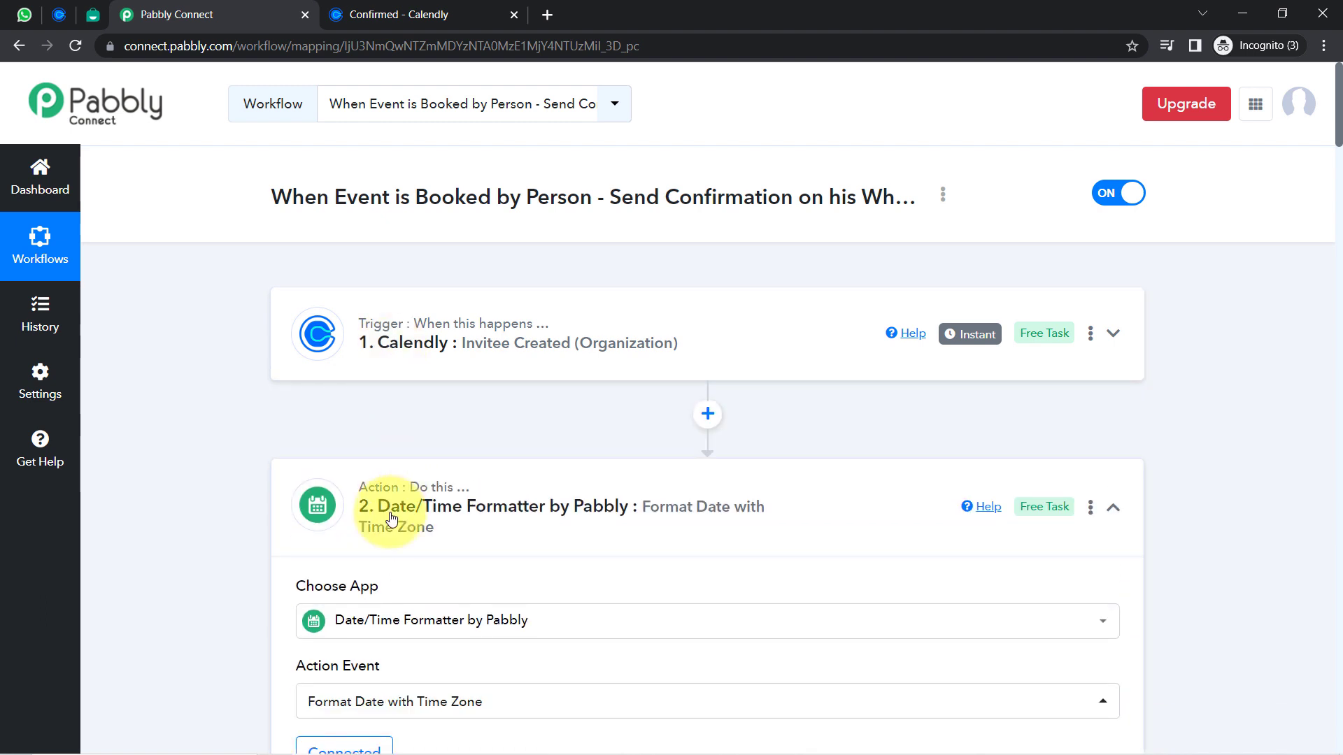
left_click(391, 519)
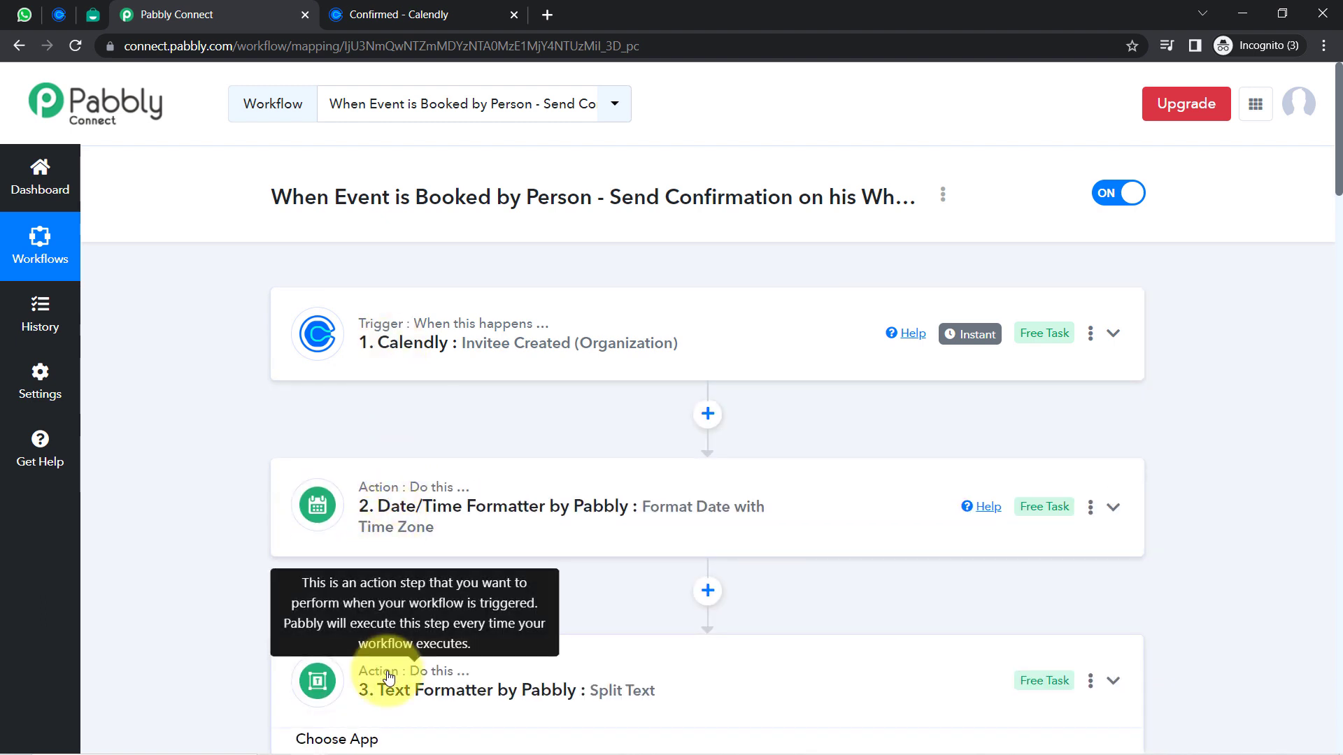
left_click(389, 677)
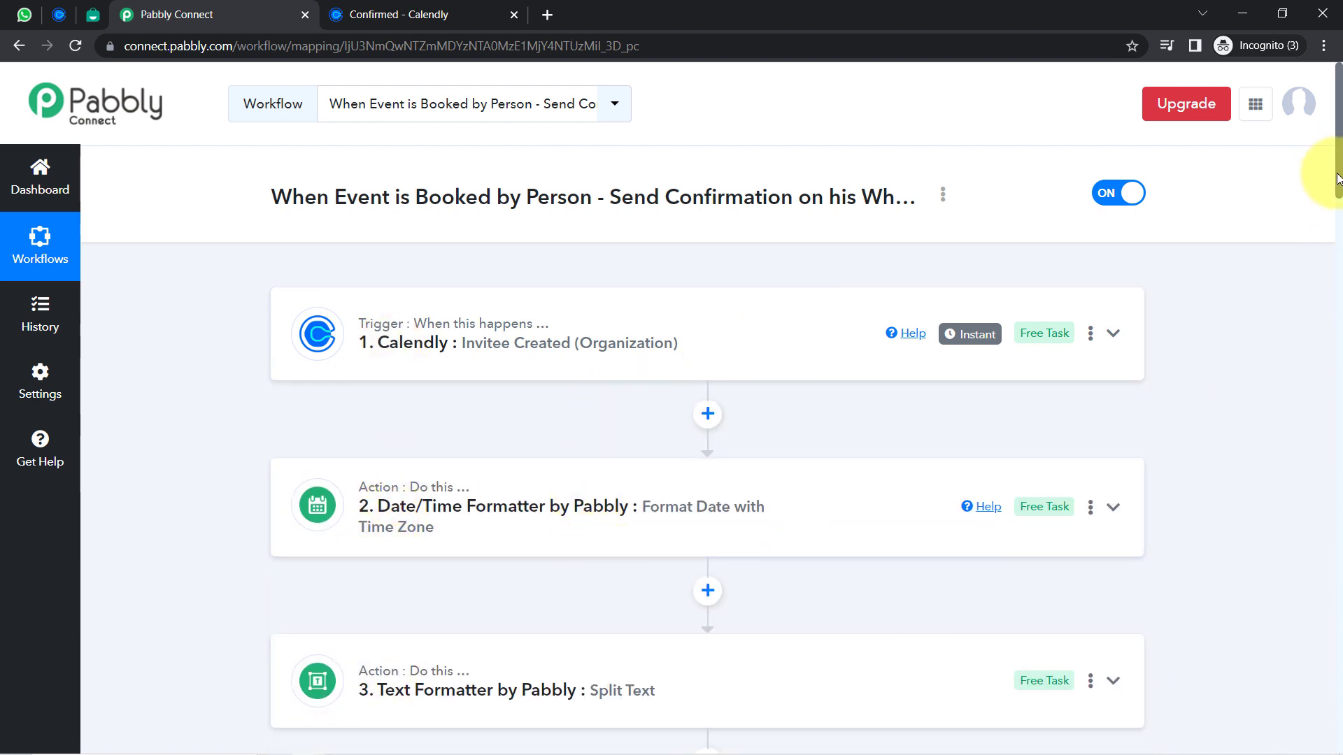
scroll(1338, 178, "down", 3)
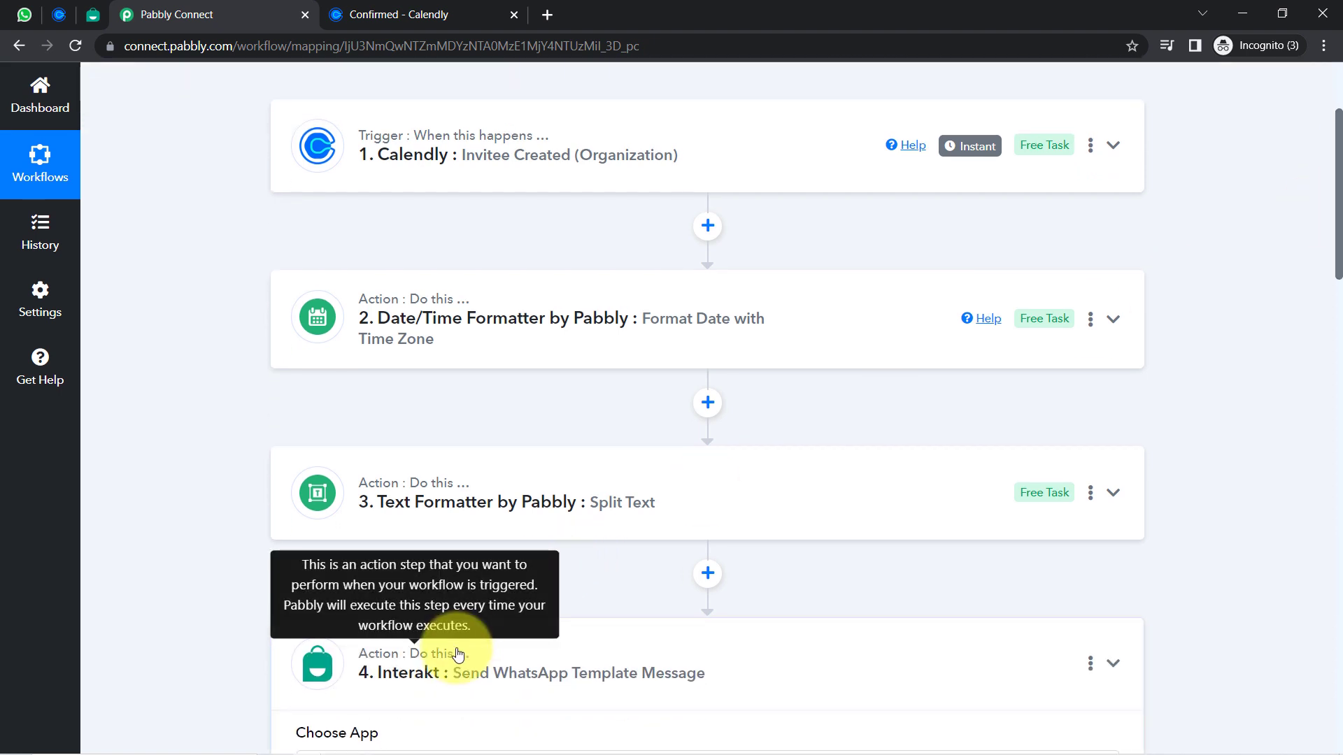
left_click(458, 654)
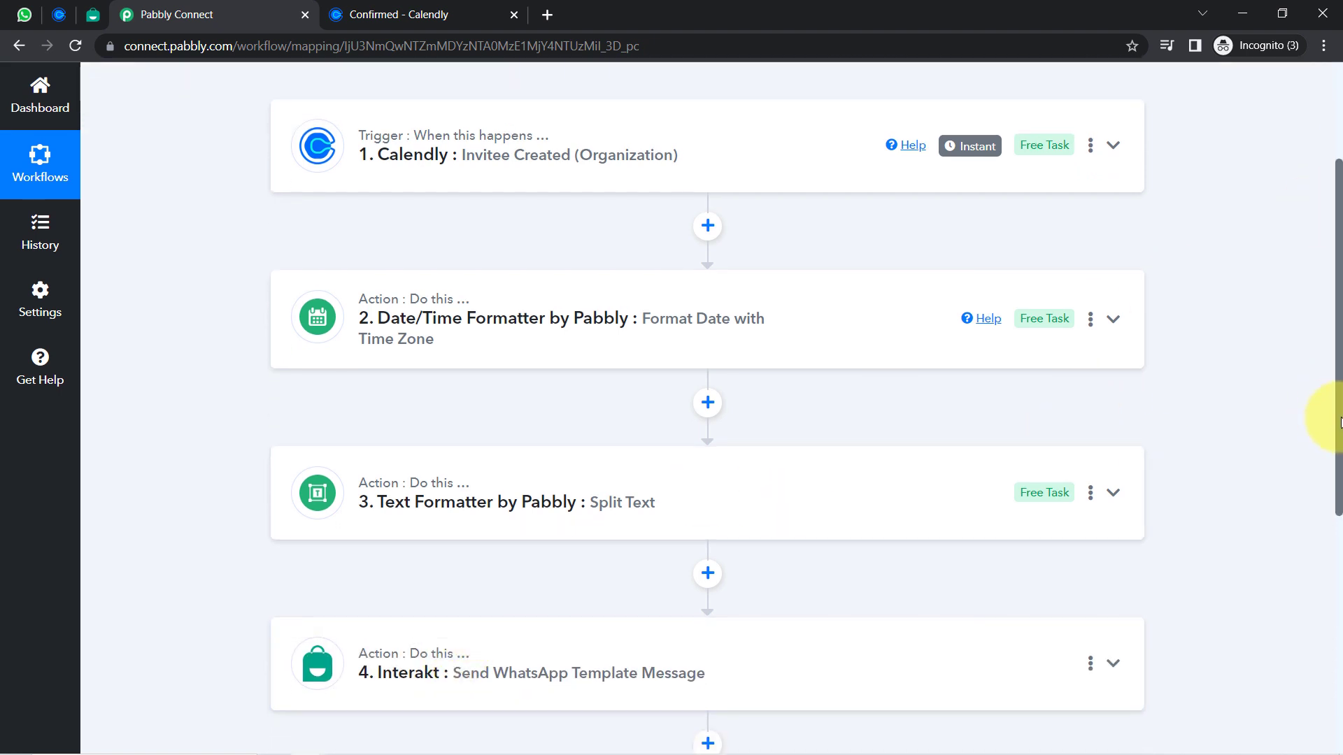
left_click_drag(1339, 420, 1319, 275)
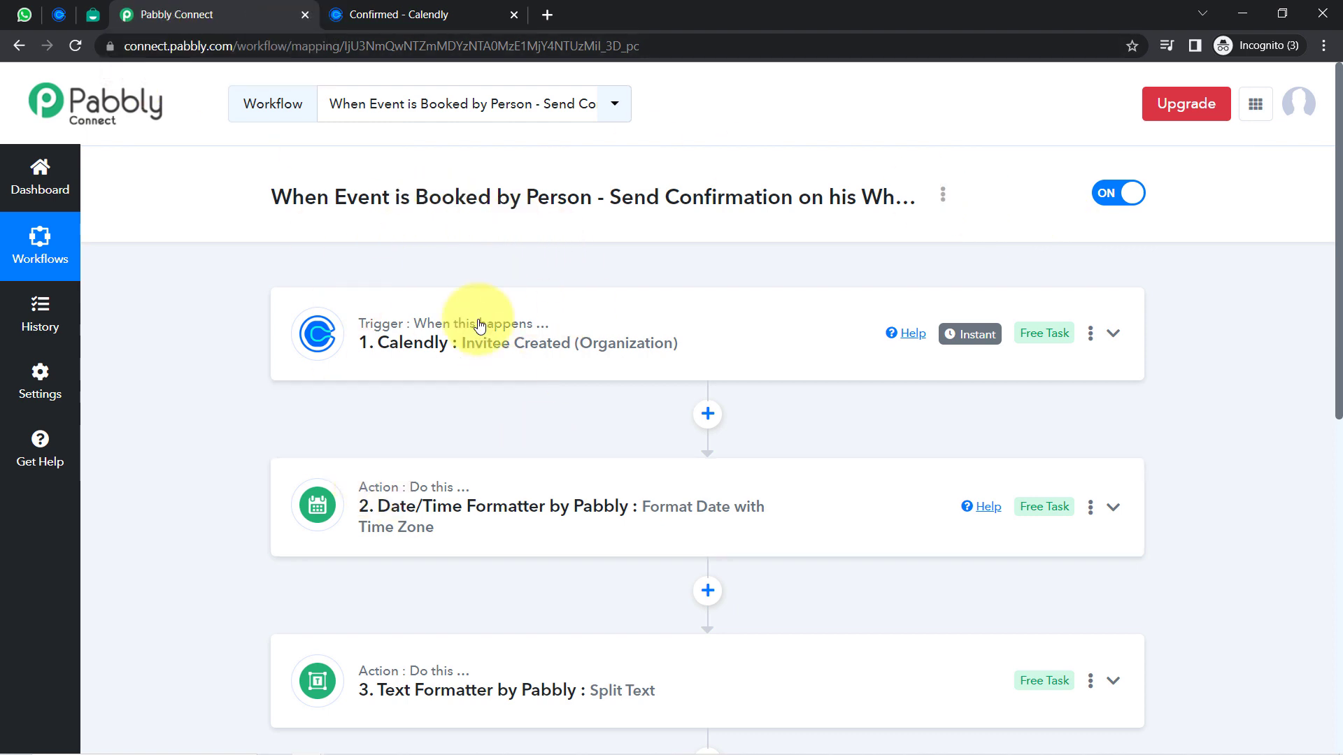
Copy the workflow's link from the Share Workflow dialog, then close the dialog
left_click(943, 202)
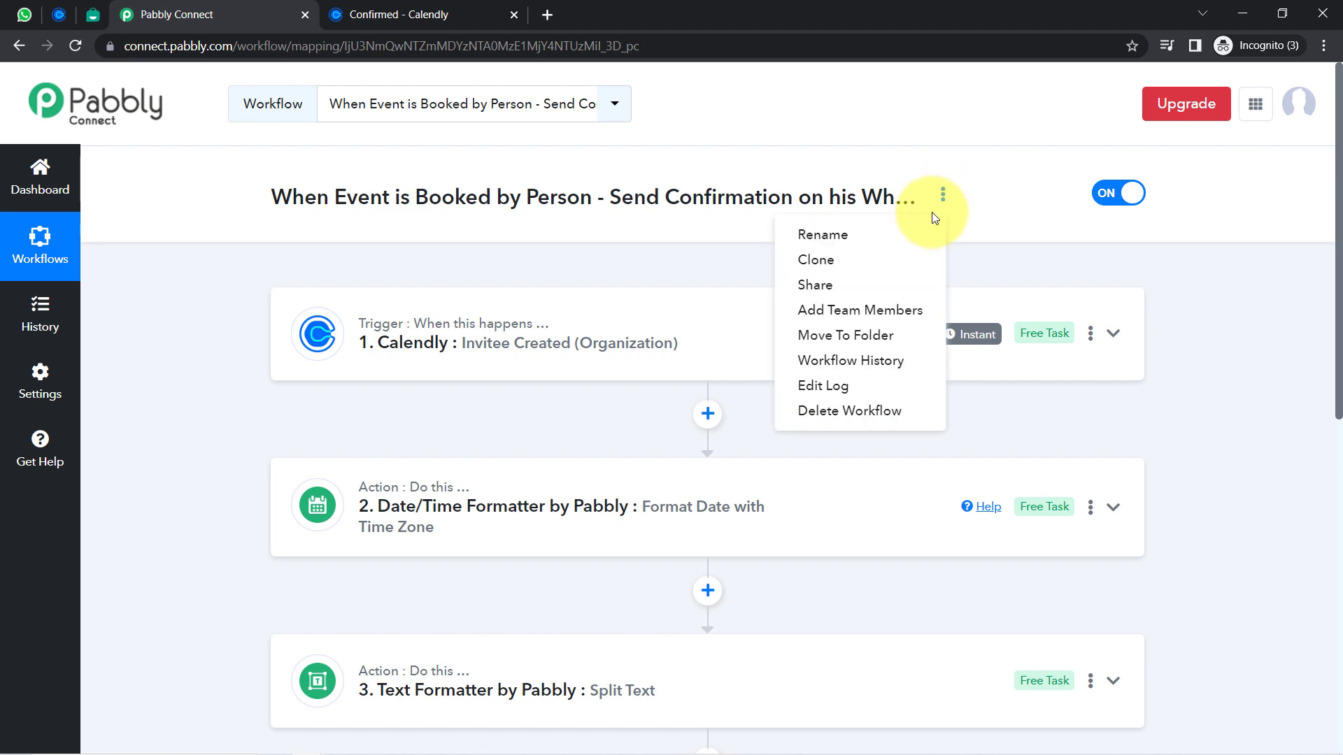
left_click(817, 258)
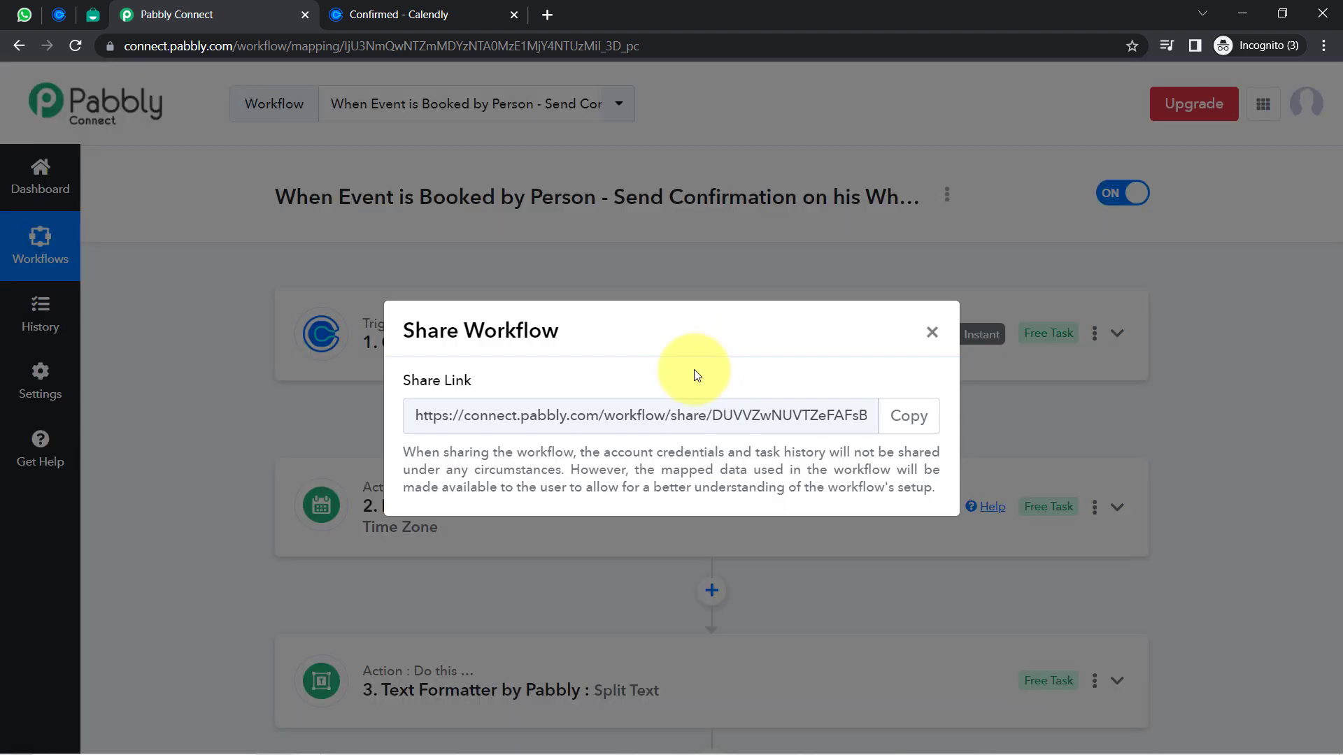
left_click(916, 414)
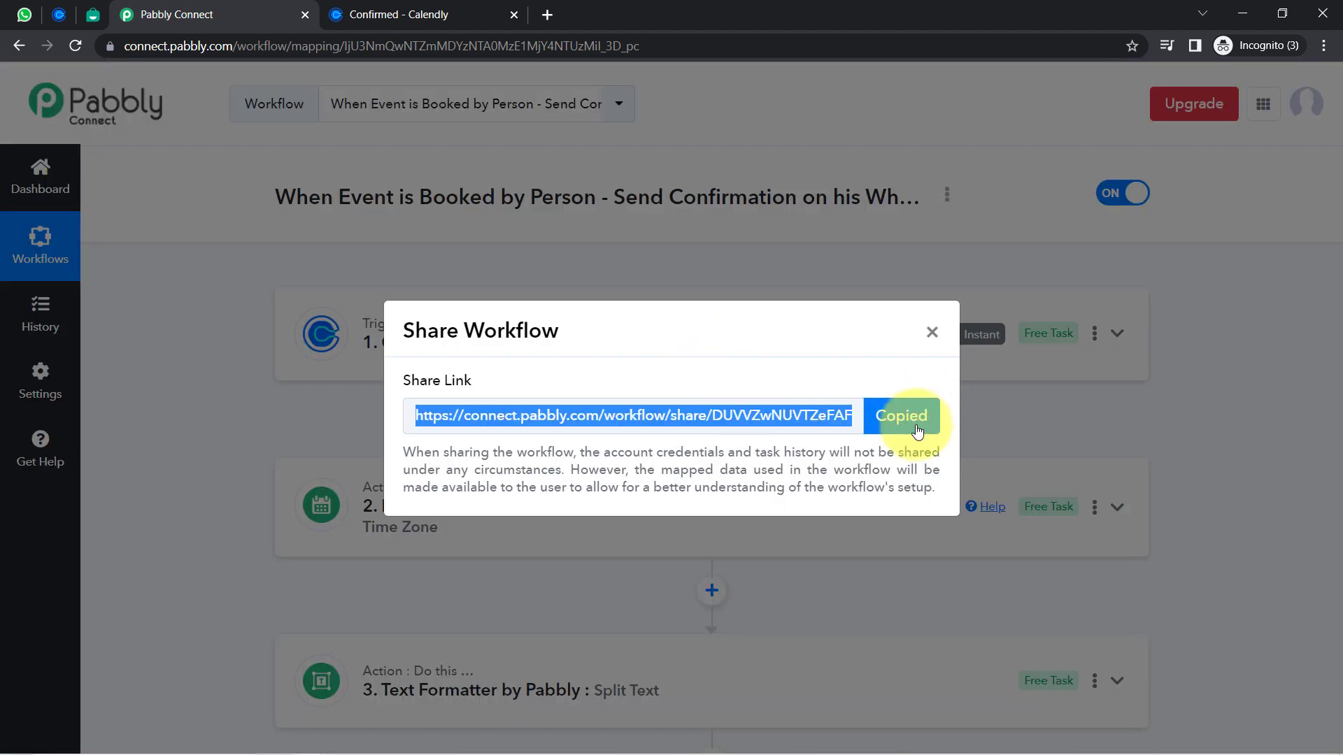
left_click(931, 333)
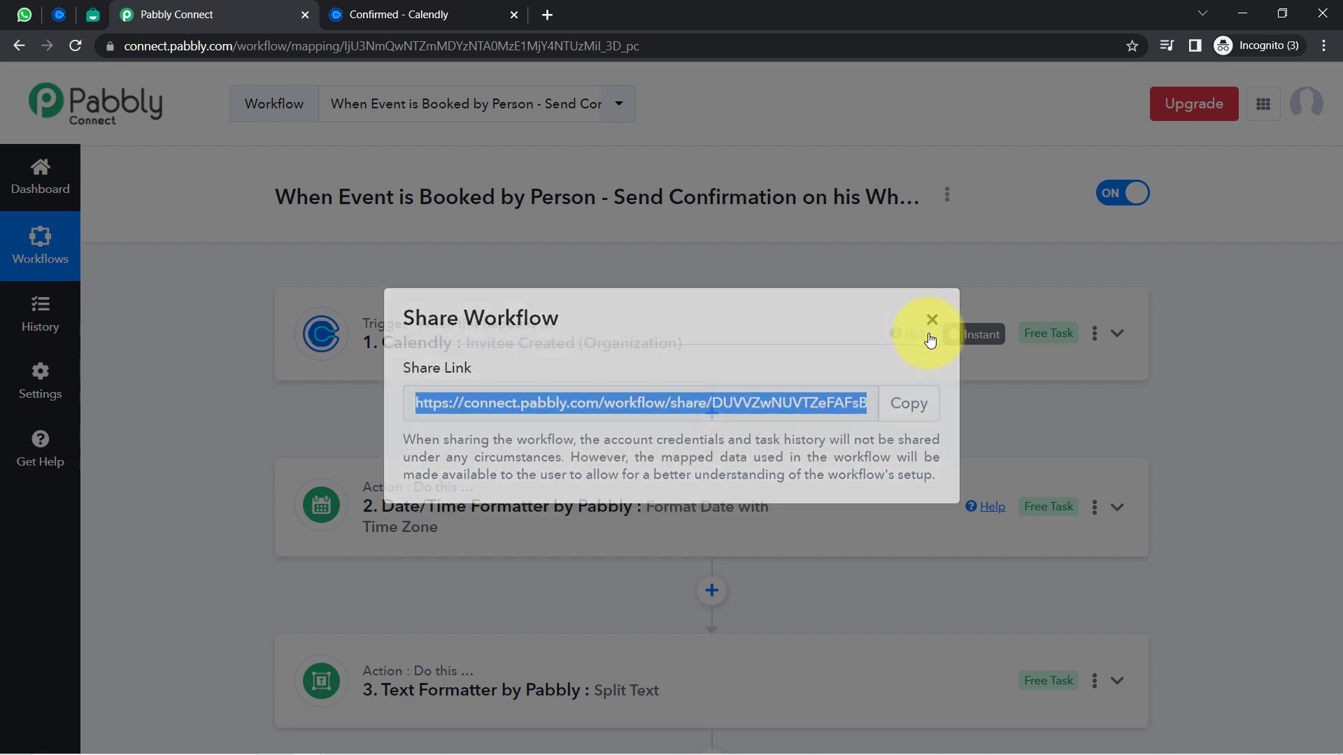